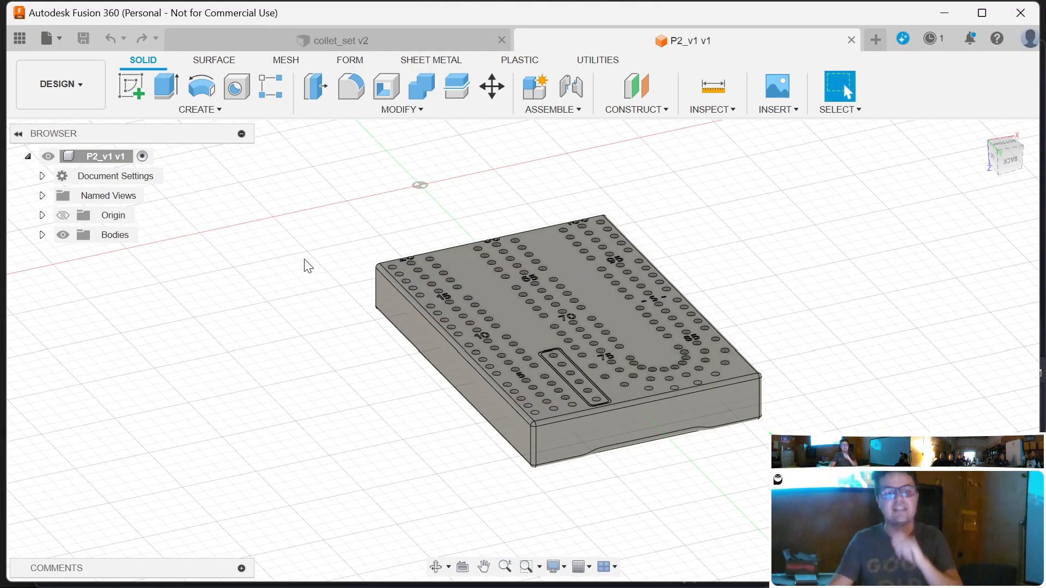
# - Browse the design files stored in My First Project and close the file list
pyautogui.scroll(1, 305, 266)
pyautogui.scroll(1, 312, 210)
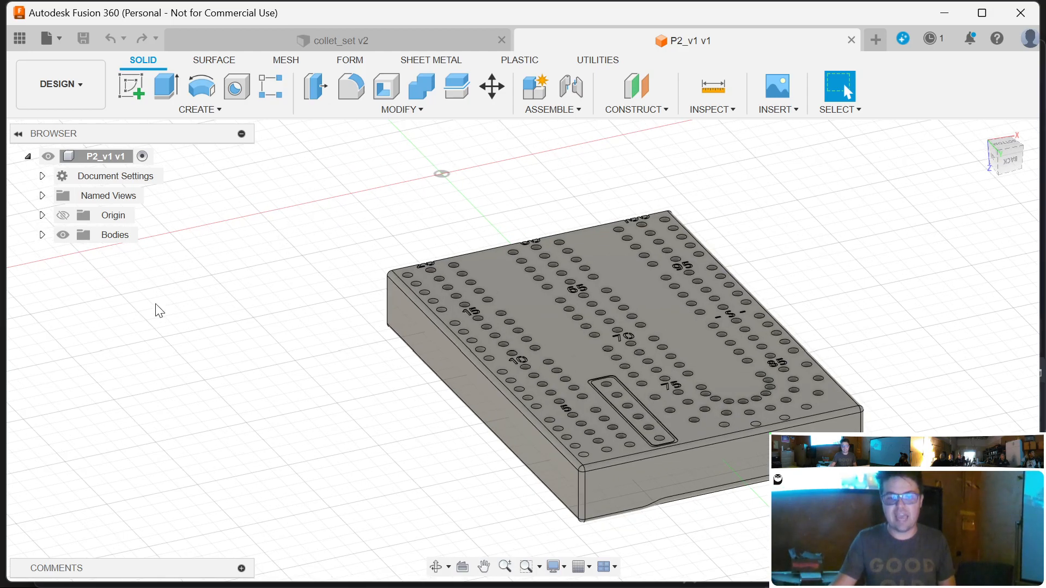
pyautogui.click(20, 38)
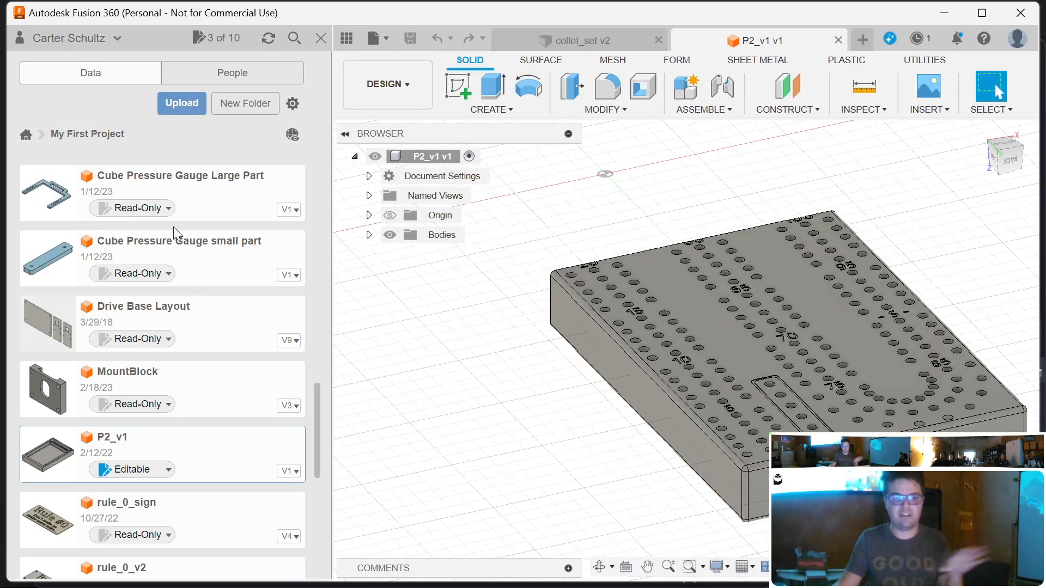
pyautogui.scroll(-5, 207, 305)
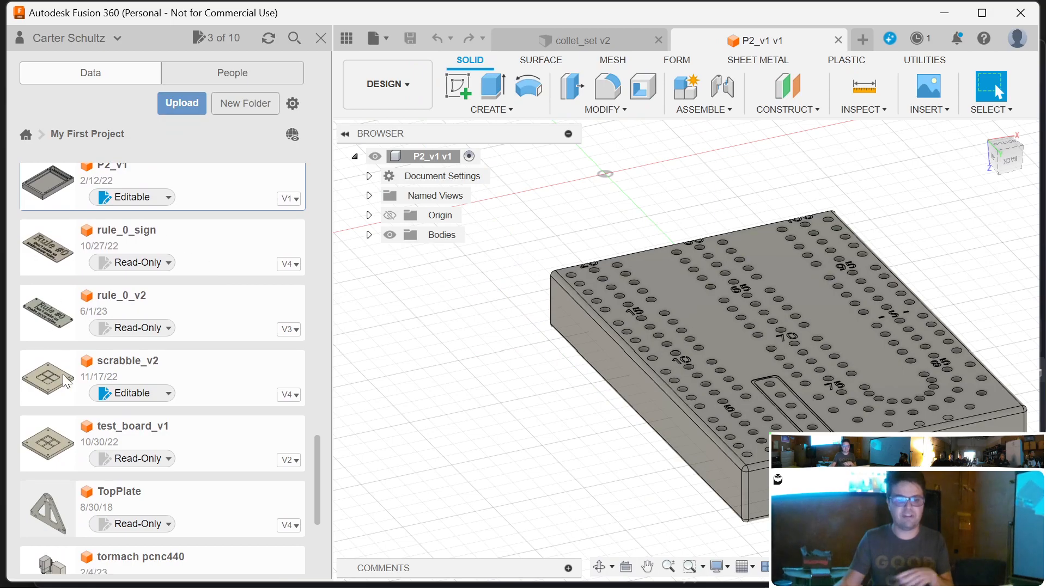
pyautogui.scroll(-3, 224, 313)
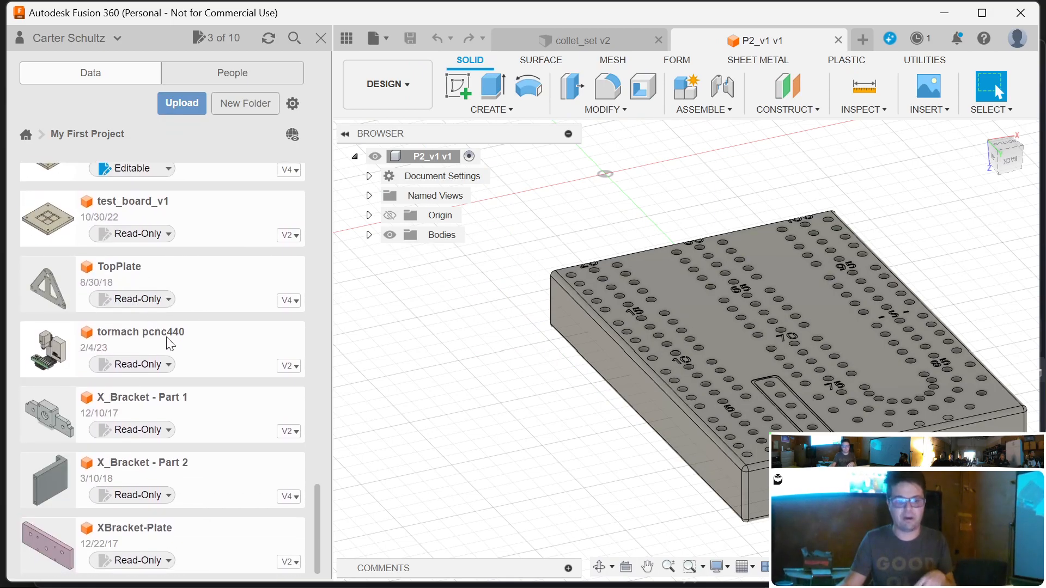
pyautogui.scroll(8, 192, 355)
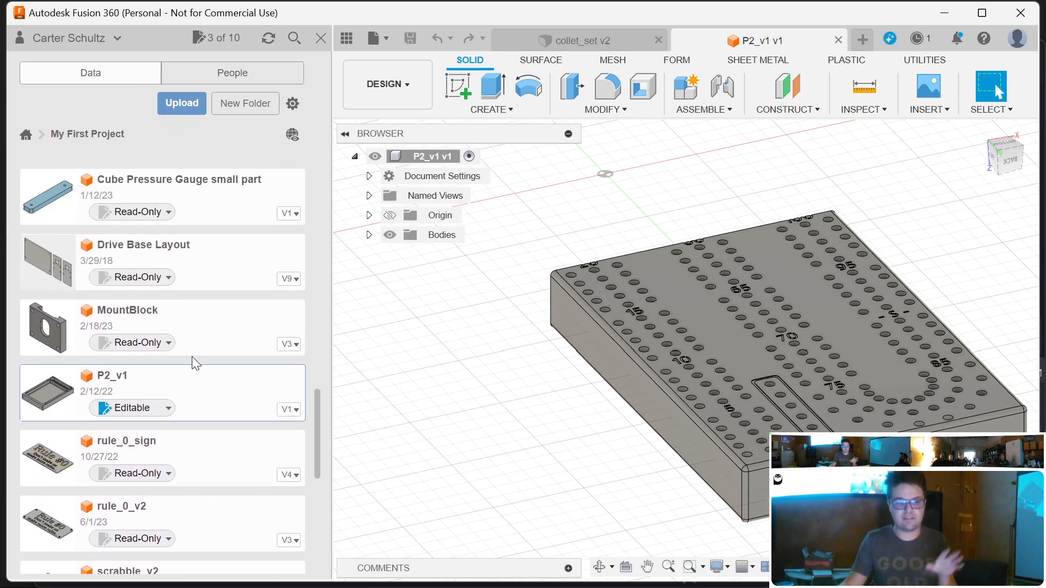
pyautogui.scroll(3, 193, 360)
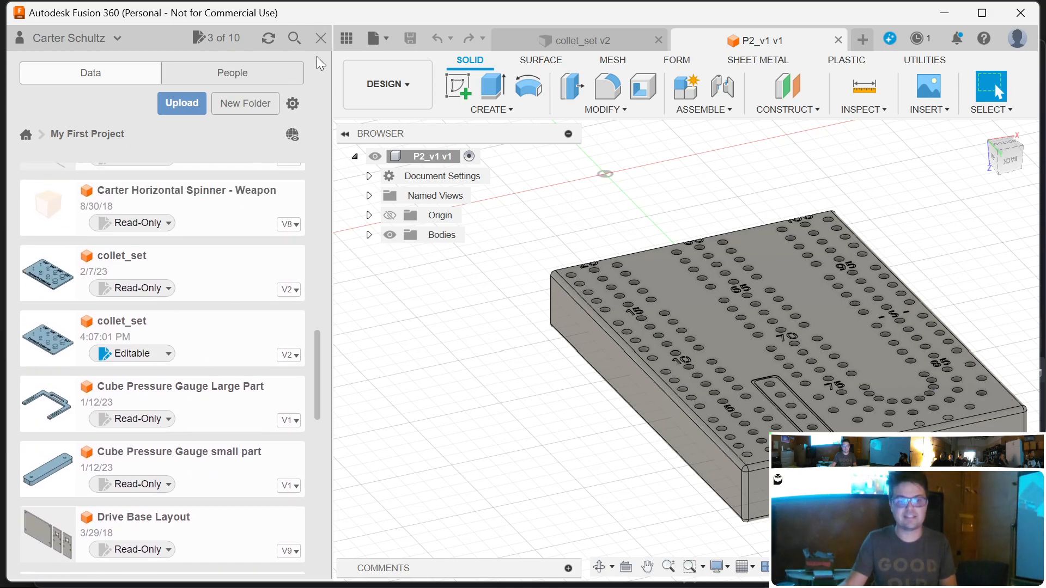
pyautogui.click(321, 38)
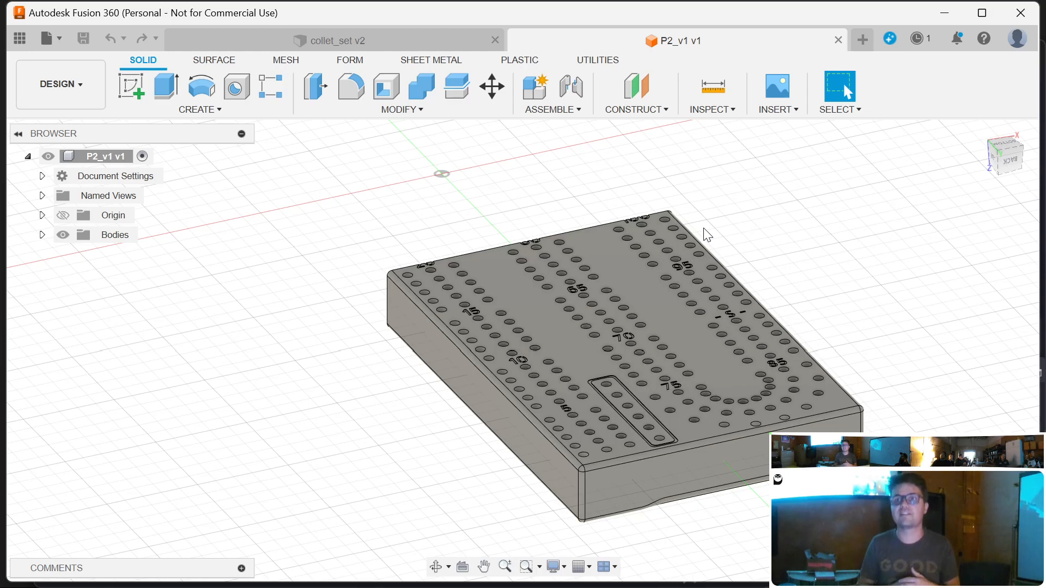
# - View the file upload options for My First Project and leave them without uploading a file
pyautogui.press('XF86MonBrightnessUp')
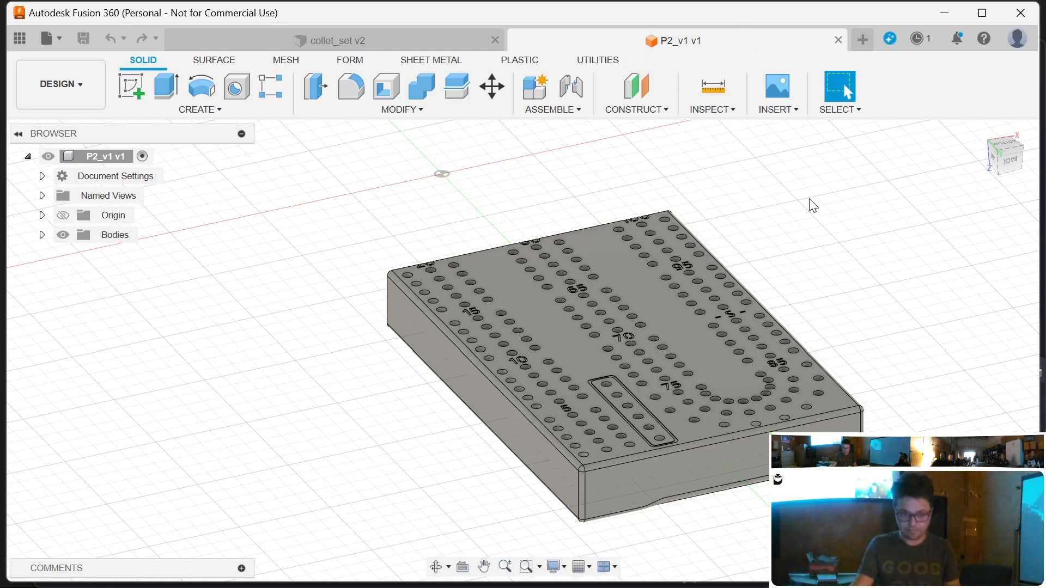
pyautogui.click(20, 39)
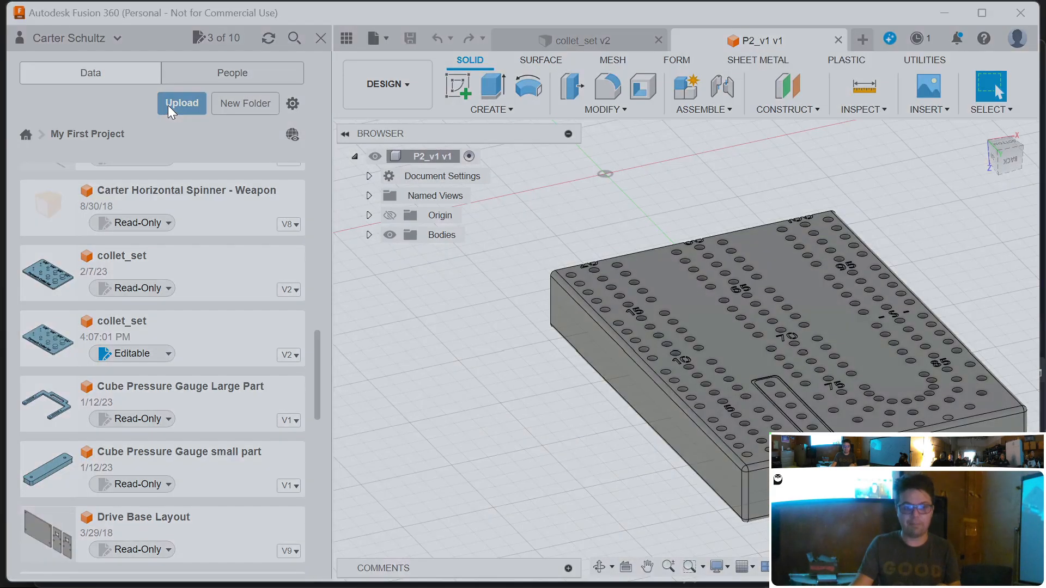
pyautogui.click(170, 106)
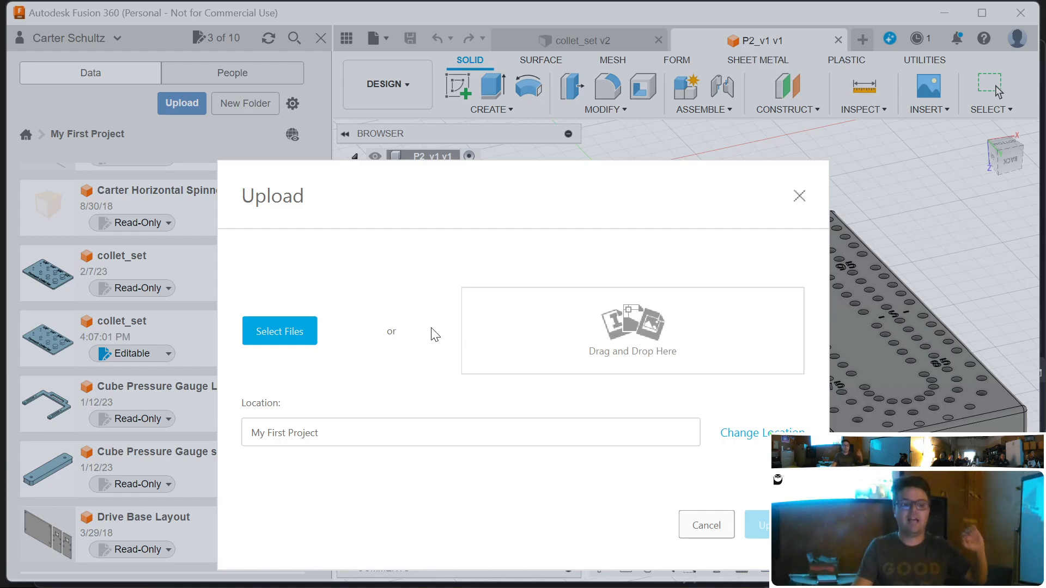
pyautogui.click(279, 330)
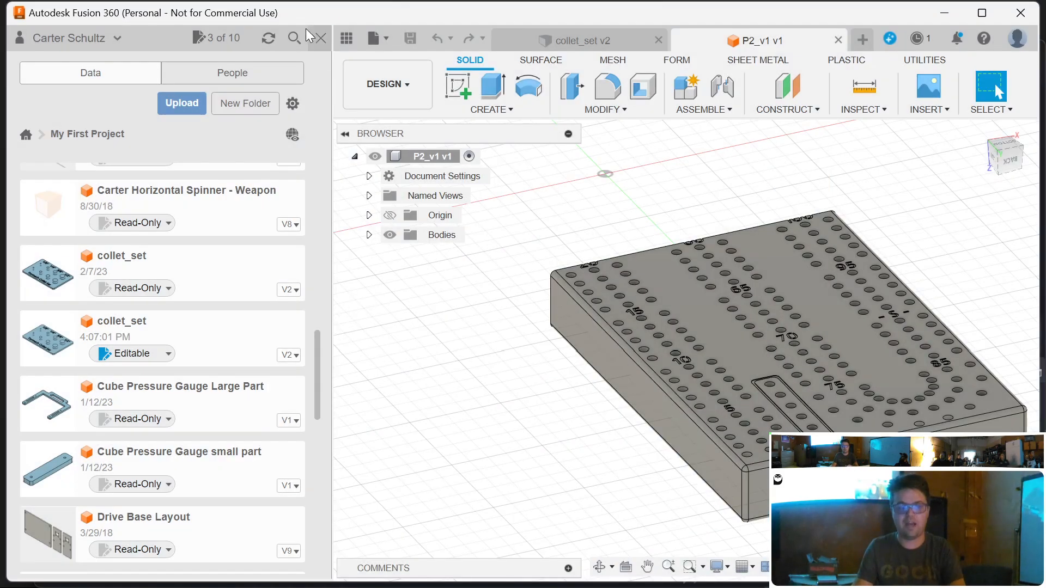
pyautogui.click(320, 36)
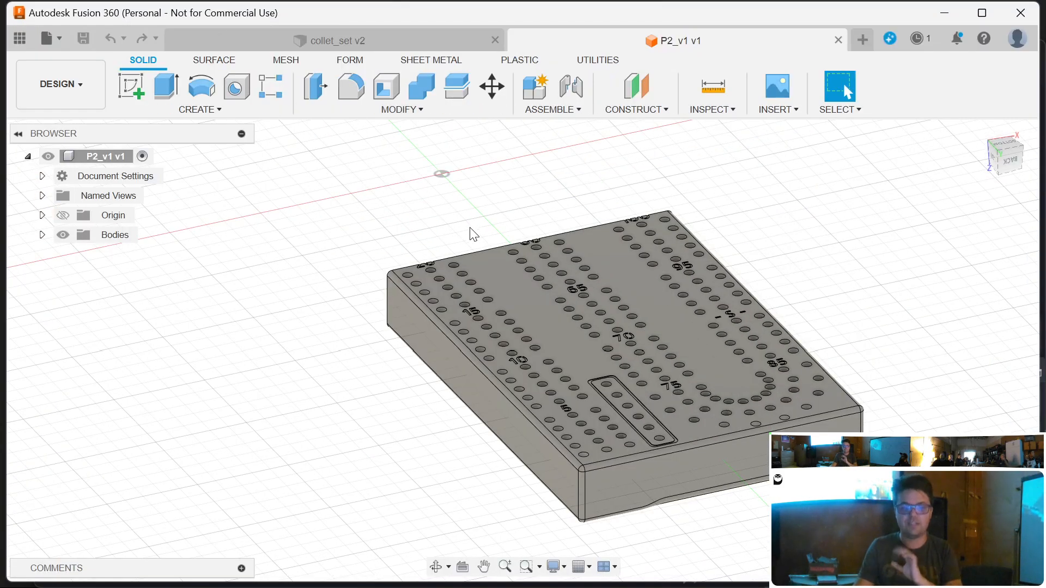
# - Switch the P2_v1 design from the Design workspace to the Manufacture workspace
pyautogui.click(64, 87)
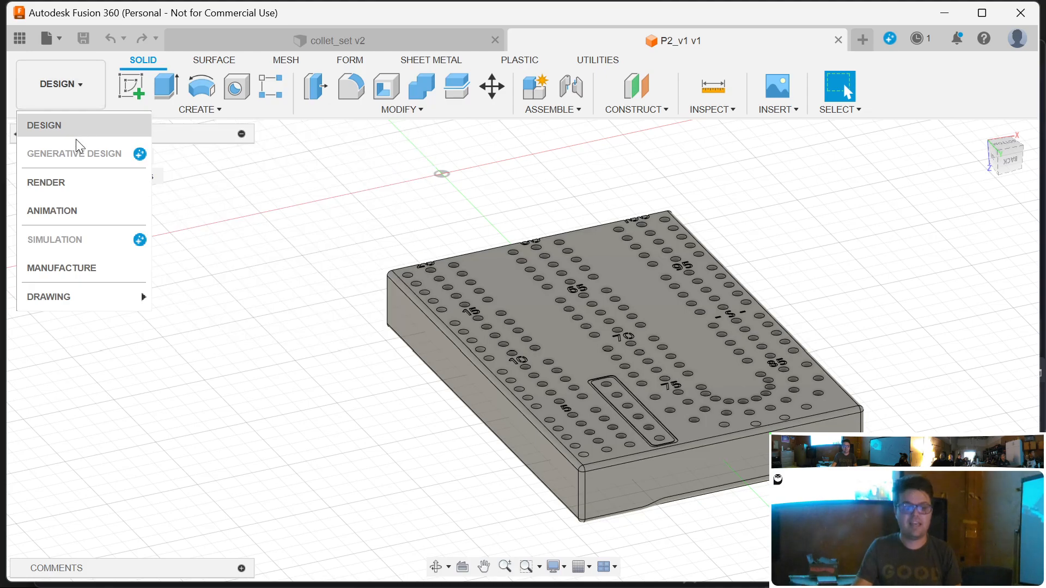
pyautogui.click(91, 270)
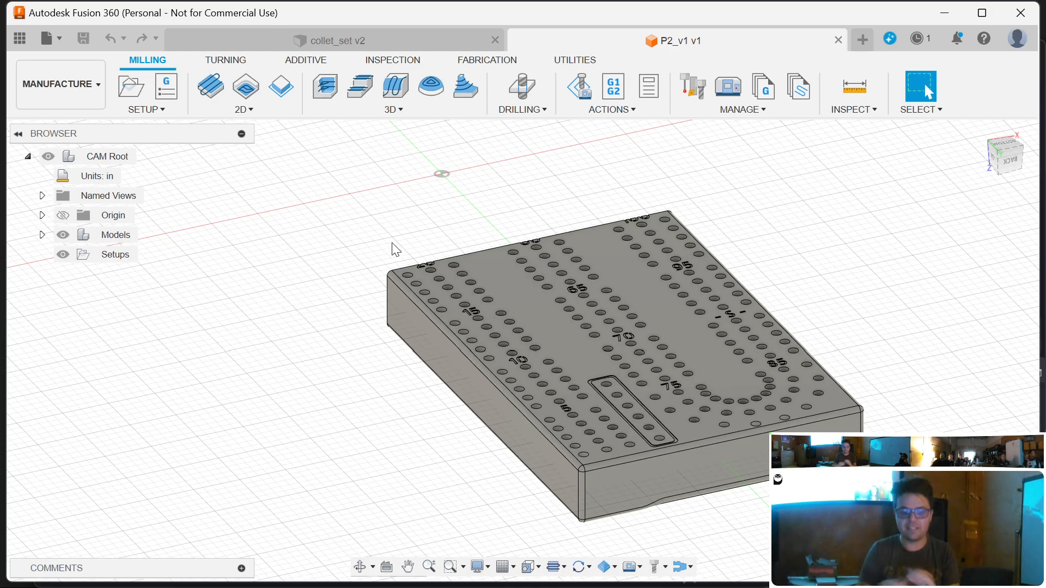
pyautogui.moveTo(338, 258); pyautogui.dragTo(265, 233, button='middle')
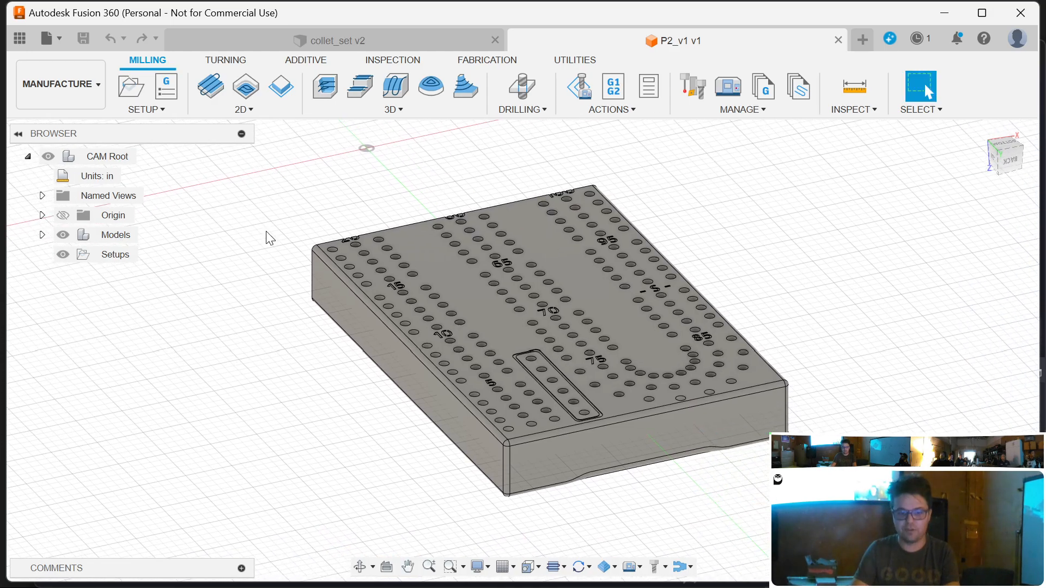
pyautogui.keyDown('shift'); pyautogui.moveTo(722, 224); pyautogui.dragTo(751, 231, button='middle'); pyautogui.keyUp('shift')
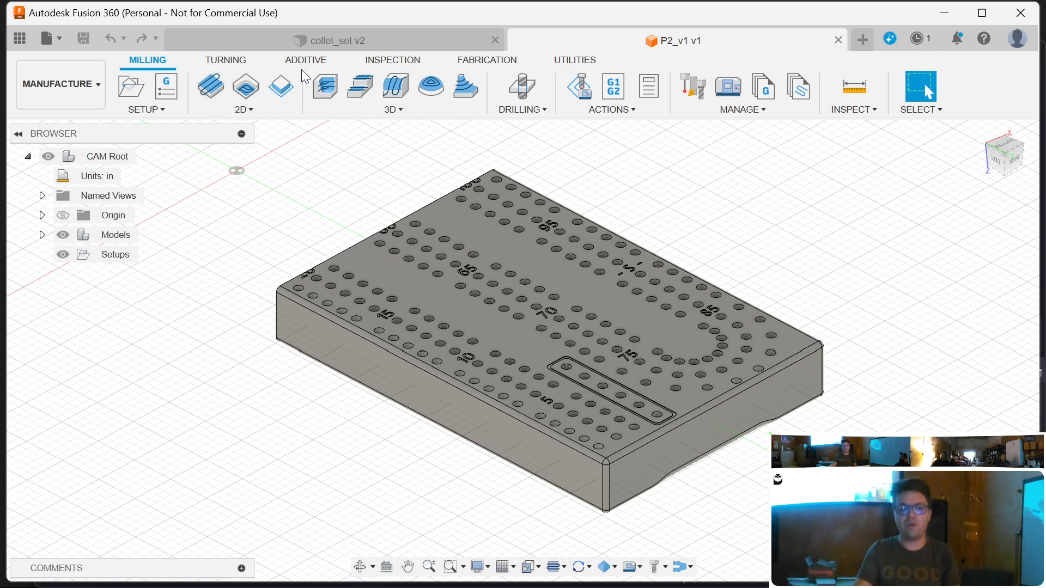
pyautogui.click(211, 86)
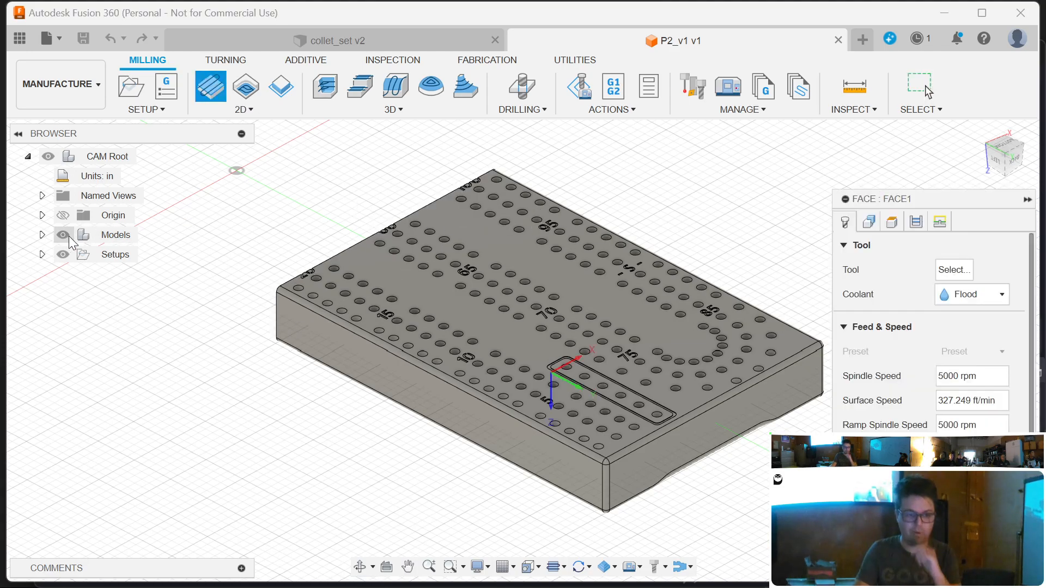
pyautogui.click(41, 255)
pyautogui.press('Escape')
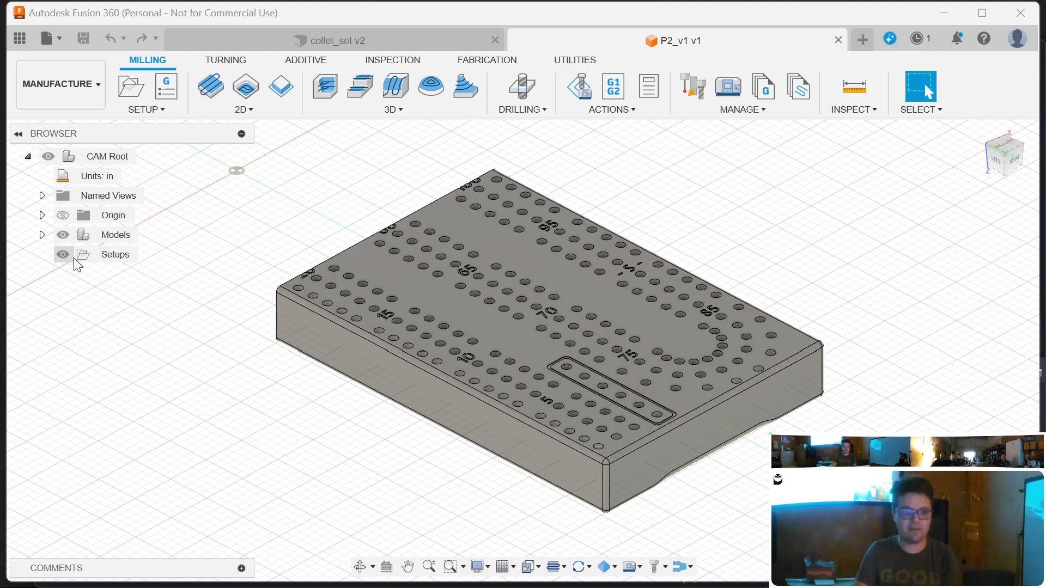
# - Examine the part from both sides, covering the pocketed face and the face with numbered hole rows
pyautogui.click(118, 256)
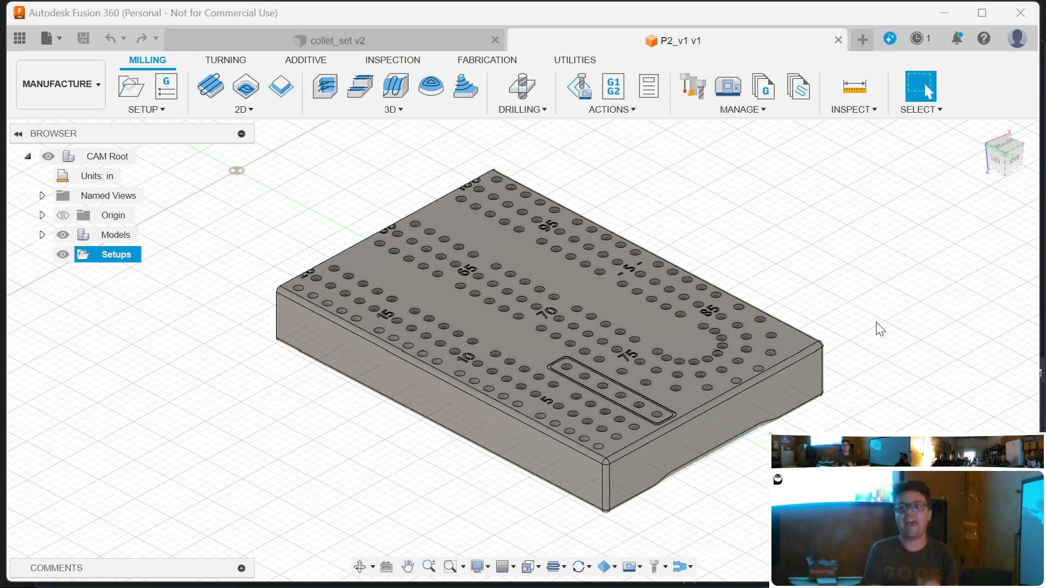
pyautogui.moveTo(895, 322); pyautogui.dragTo(870, 331, button='middle')
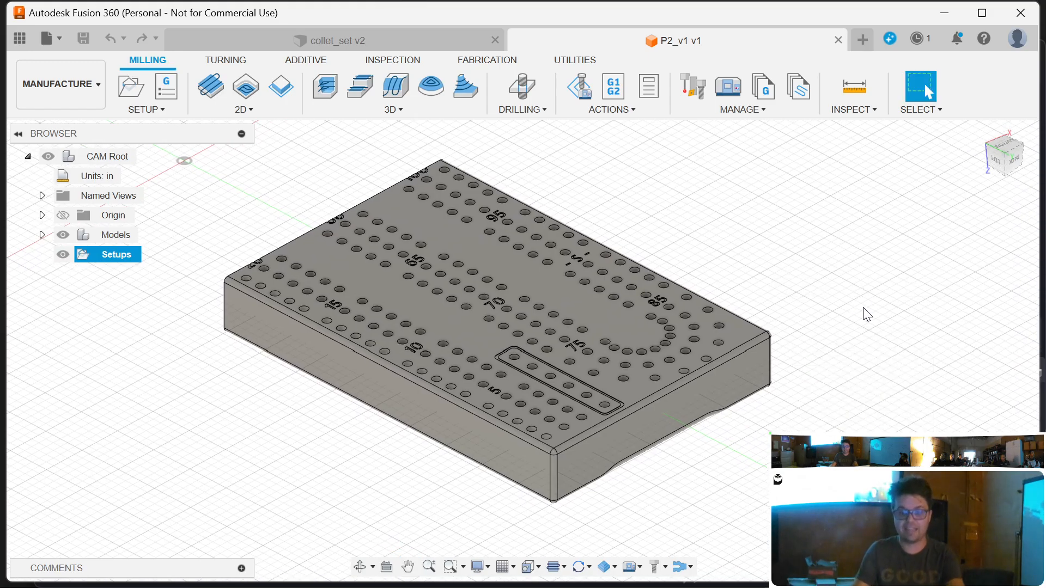
pyautogui.keyDown('shift'); pyautogui.moveTo(836, 267); pyautogui.dragTo(693, 292, button='middle'); pyautogui.keyUp('shift')
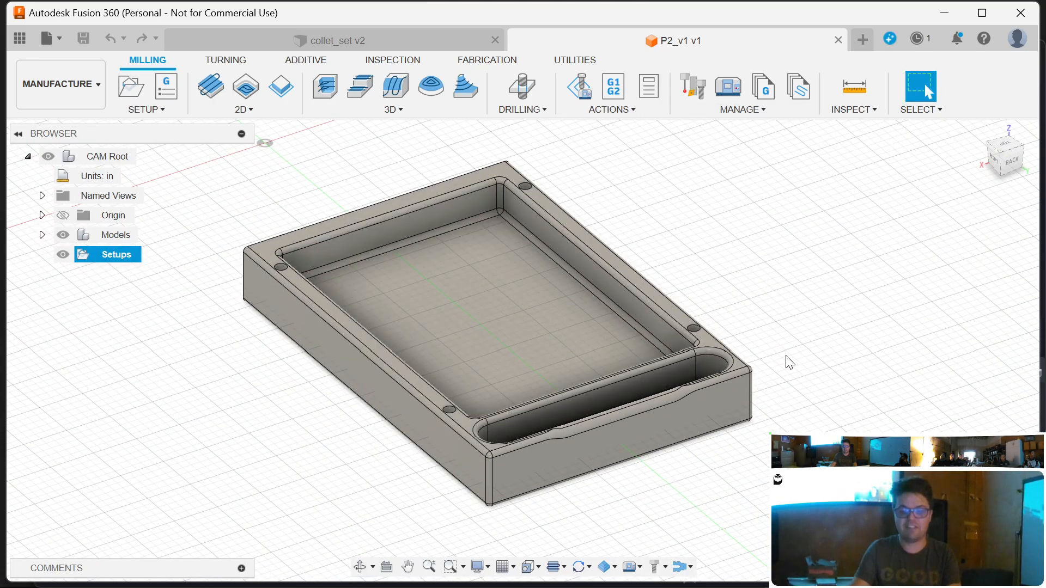
pyautogui.keyDown('shift'); pyautogui.moveTo(780, 359); pyautogui.dragTo(864, 403, button='middle'); pyautogui.keyUp('shift')
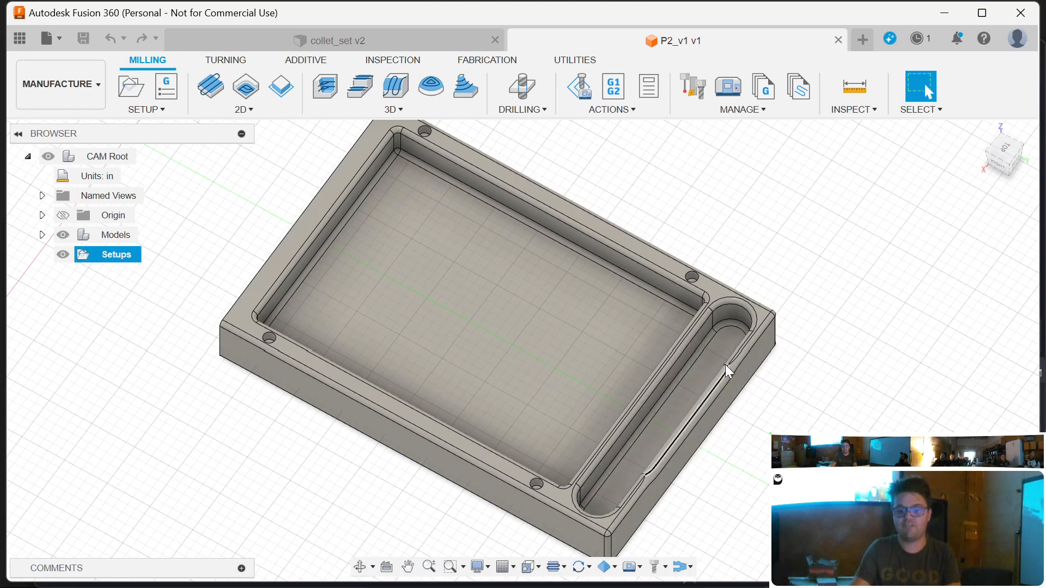
pyautogui.keyDown('shift'); pyautogui.moveTo(708, 199); pyautogui.dragTo(625, 117, button='middle'); pyautogui.keyUp('shift')
pyautogui.keyDown('shift'); pyautogui.moveTo(445, 266); pyautogui.dragTo(536, 418, button='middle'); pyautogui.keyUp('shift')
pyautogui.keyDown('shift'); pyautogui.moveTo(305, 378); pyautogui.dragTo(726, 238, button='middle'); pyautogui.keyUp('shift')
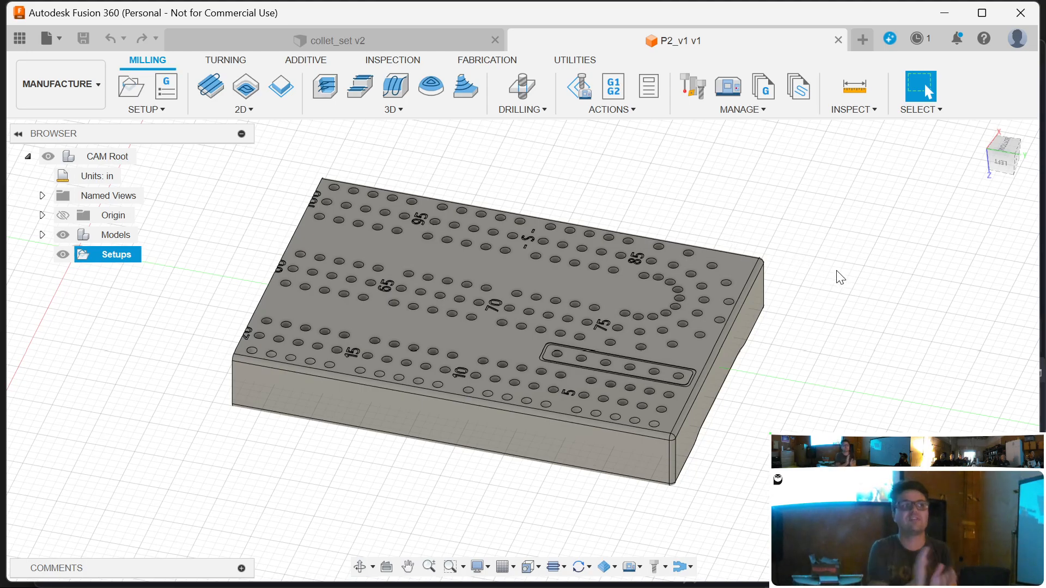
pyautogui.keyDown('shift'); pyautogui.moveTo(840, 281); pyautogui.dragTo(859, 355, button='middle'); pyautogui.keyUp('shift')
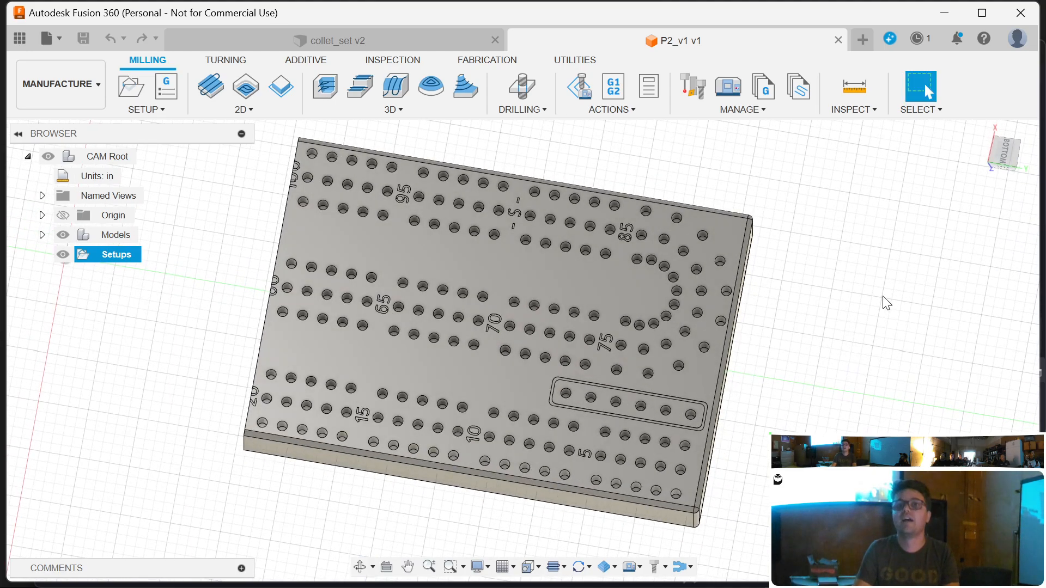
pyautogui.moveTo(192, 355)
pyautogui.keyDown('shift'); pyautogui.mouseDown(button='middle')
pyautogui.moveTo(310, 497)
pyautogui.moveTo(464, 256)
pyautogui.mouseUp(button='middle'); pyautogui.keyUp('shift')
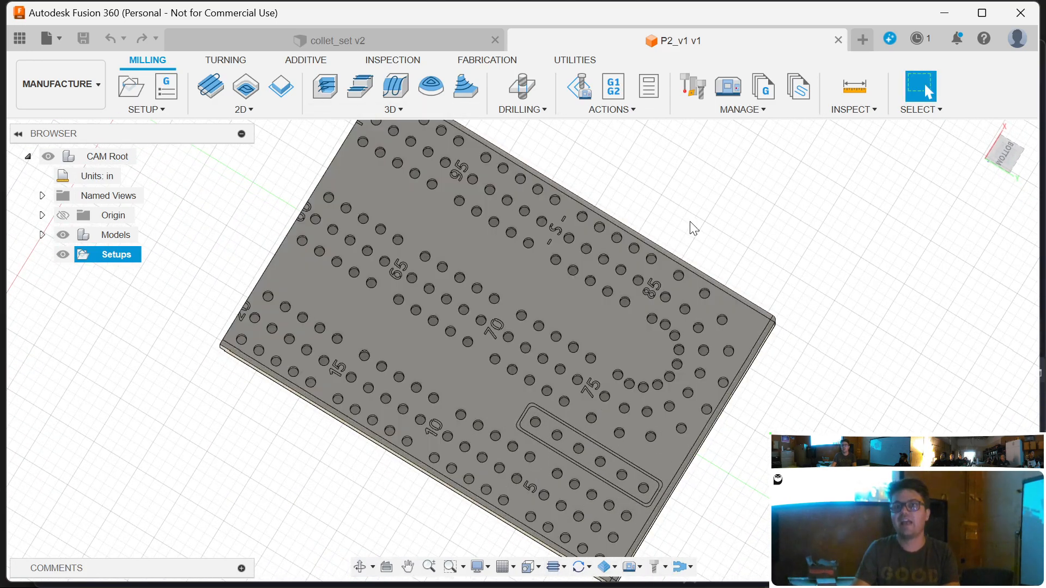
# - Inspect the two holes in the part's front side wall and the large pocket with its adjoining slot
pyautogui.moveTo(513, 354); pyautogui.dragTo(425, 341, button='middle')
pyautogui.keyDown('shift'); pyautogui.moveTo(424, 341); pyautogui.dragTo(787, 140, button='middle'); pyautogui.keyUp('shift')
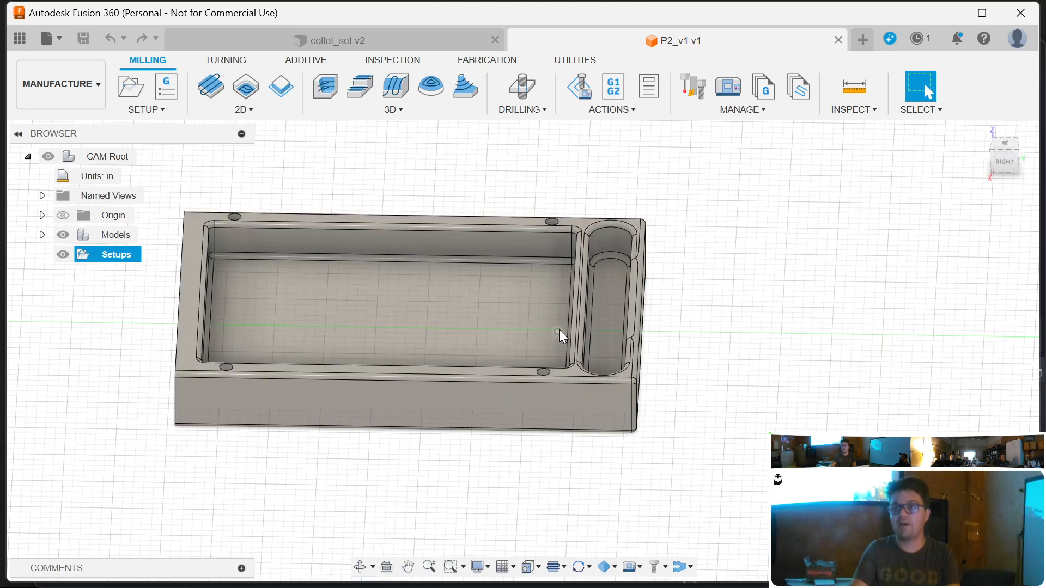
pyautogui.keyDown('shift'); pyautogui.moveTo(671, 479); pyautogui.dragTo(811, 471, button='middle'); pyautogui.keyUp('shift')
pyautogui.keyDown('shift'); pyautogui.moveTo(613, 440); pyautogui.dragTo(612, 433, button='middle'); pyautogui.keyUp('shift')
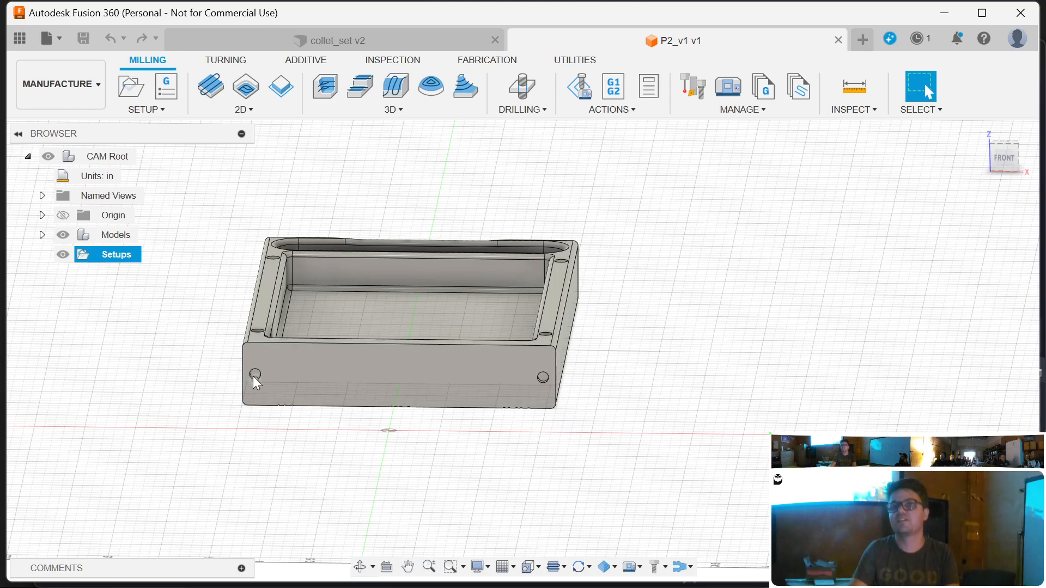
pyautogui.keyDown('shift'); pyautogui.moveTo(895, 342); pyautogui.dragTo(745, 436, button='middle'); pyautogui.keyUp('shift')
pyautogui.scroll(2, 815, 424)
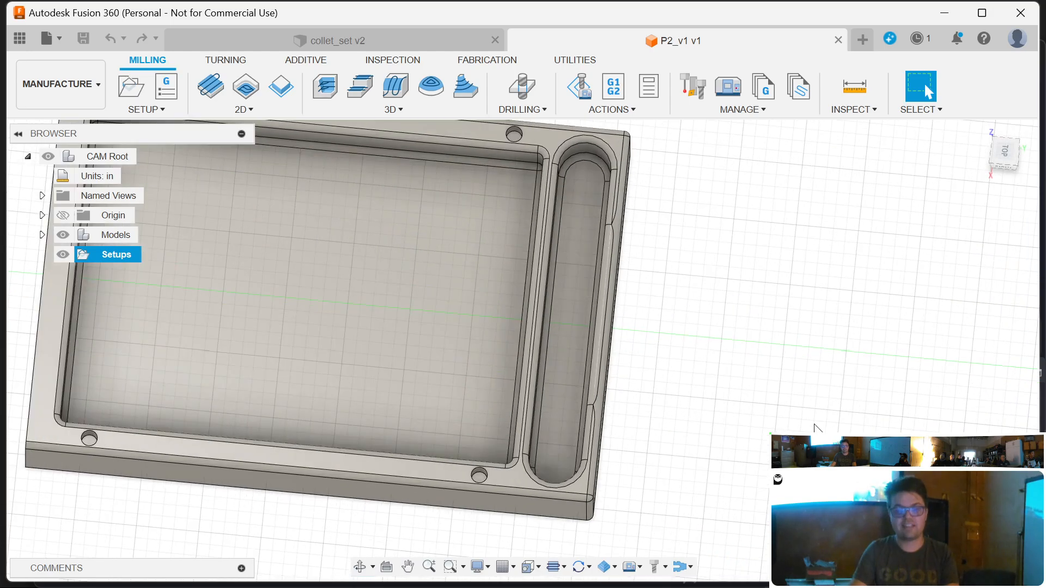
pyautogui.scroll(-4, 947, 425)
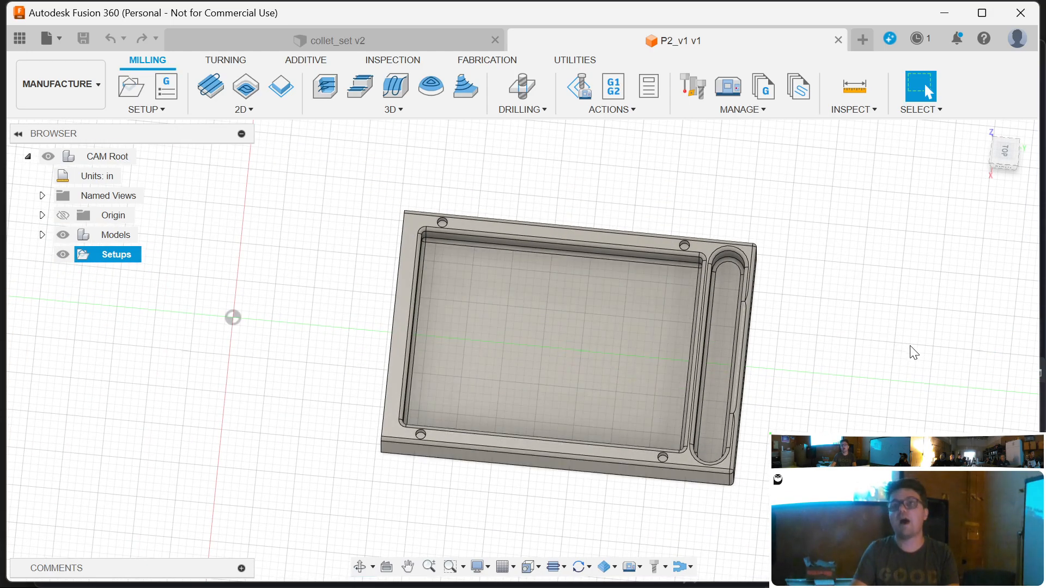
pyautogui.keyDown('shift'); pyautogui.moveTo(901, 367); pyautogui.dragTo(880, 323, button='middle'); pyautogui.keyUp('shift')
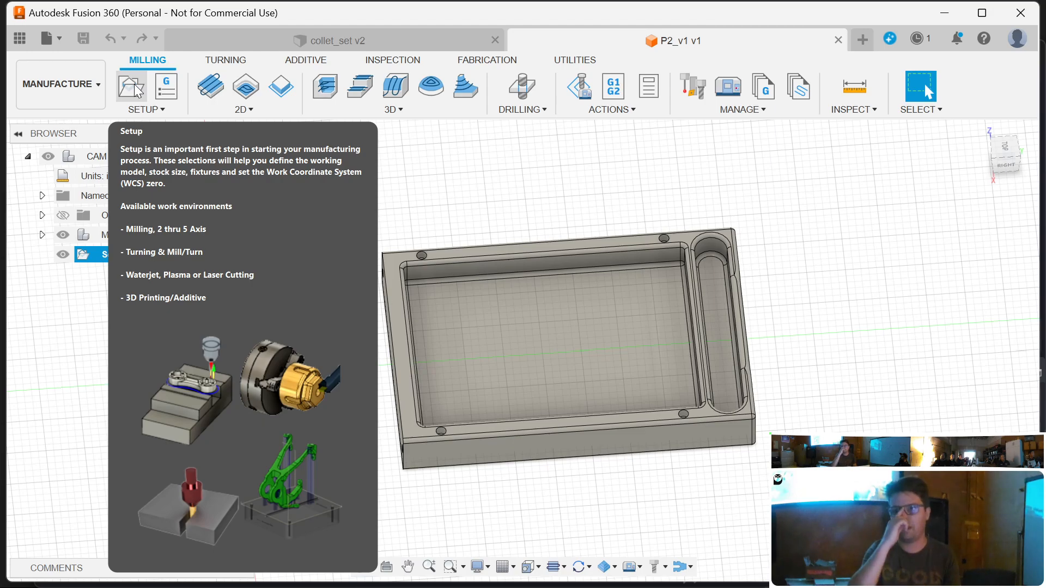
# - Create a new milling setup for the tray part
pyautogui.click(136, 89)
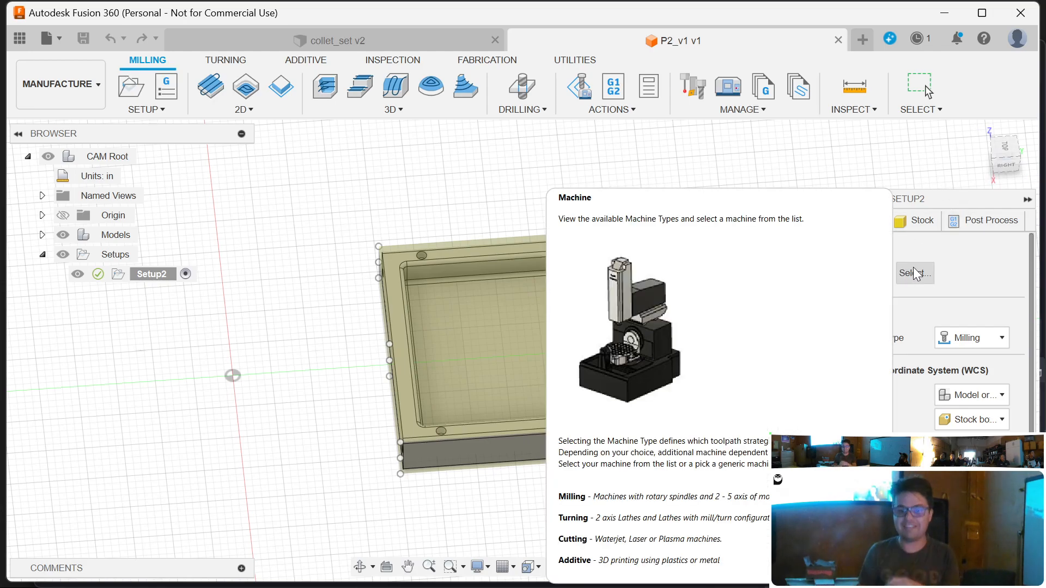
pyautogui.scroll(2, 392, 148)
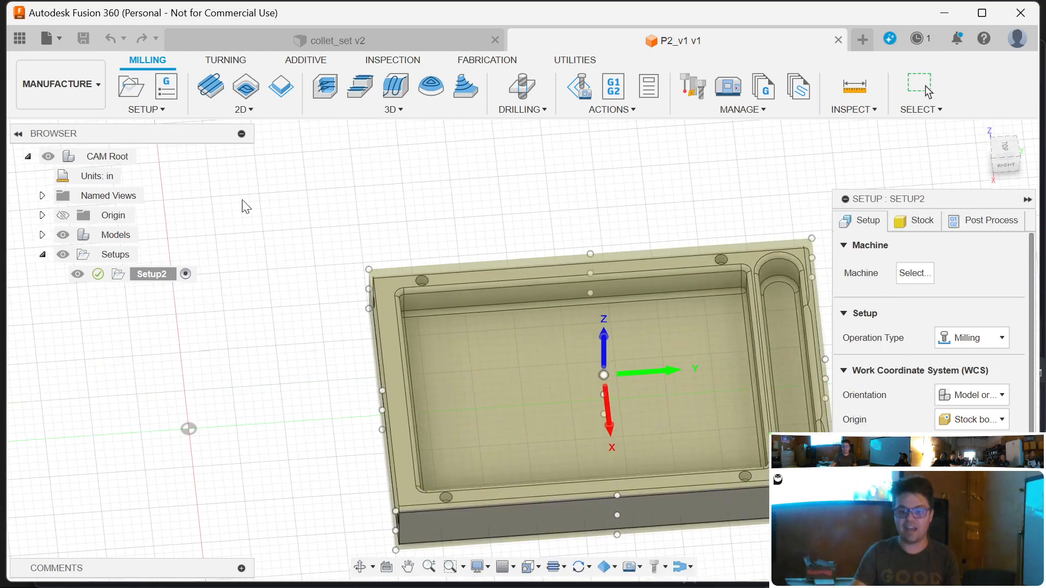
pyautogui.scroll(-3, 223, 202)
pyautogui.scroll(-3, 763, 292)
pyautogui.scroll(4, 761, 291)
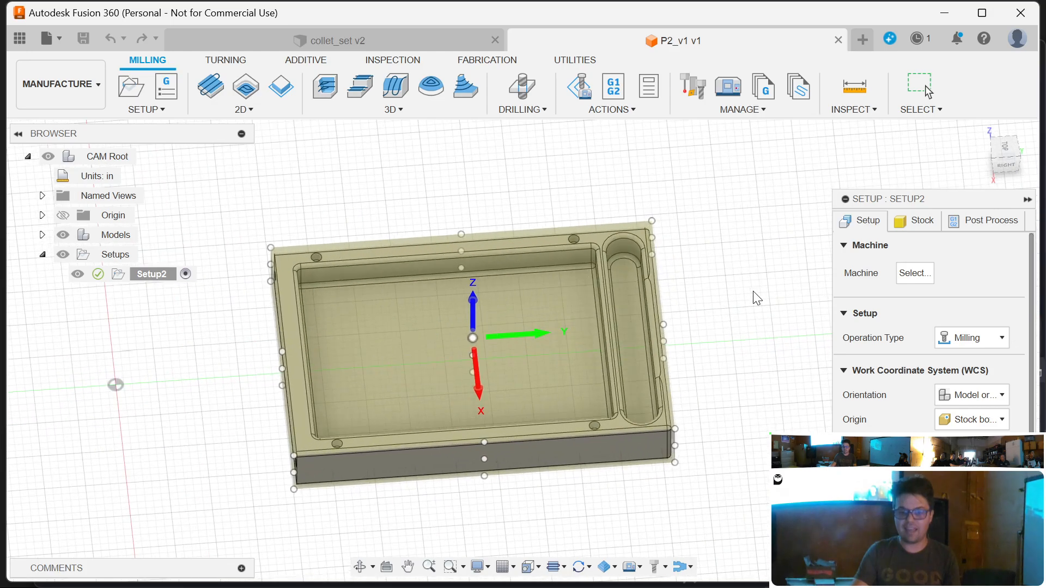
# - Assign the Tormach PCNC440 from the machine library as the setup's machine
pyautogui.click(915, 273)
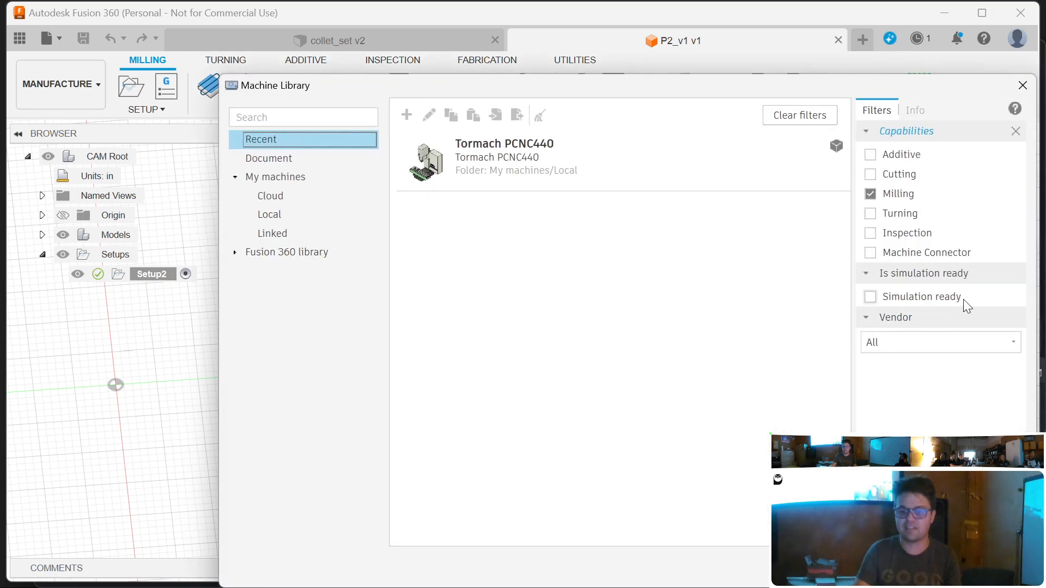
pyautogui.click(534, 152)
pyautogui.moveTo(657, 94); pyautogui.dragTo(559, 60)
pyautogui.click(841, 534)
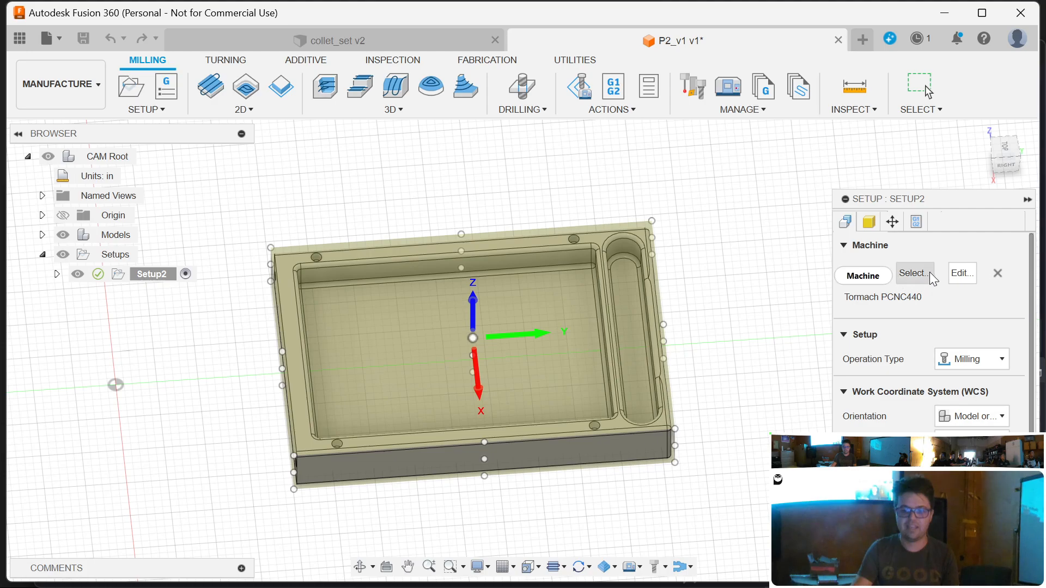
# - Remove the assigned machine from the setup and keep Milling as the operation type
pyautogui.keyDown('shift'); pyautogui.moveTo(737, 313); pyautogui.dragTo(721, 289, button='middle'); pyautogui.keyUp('shift')
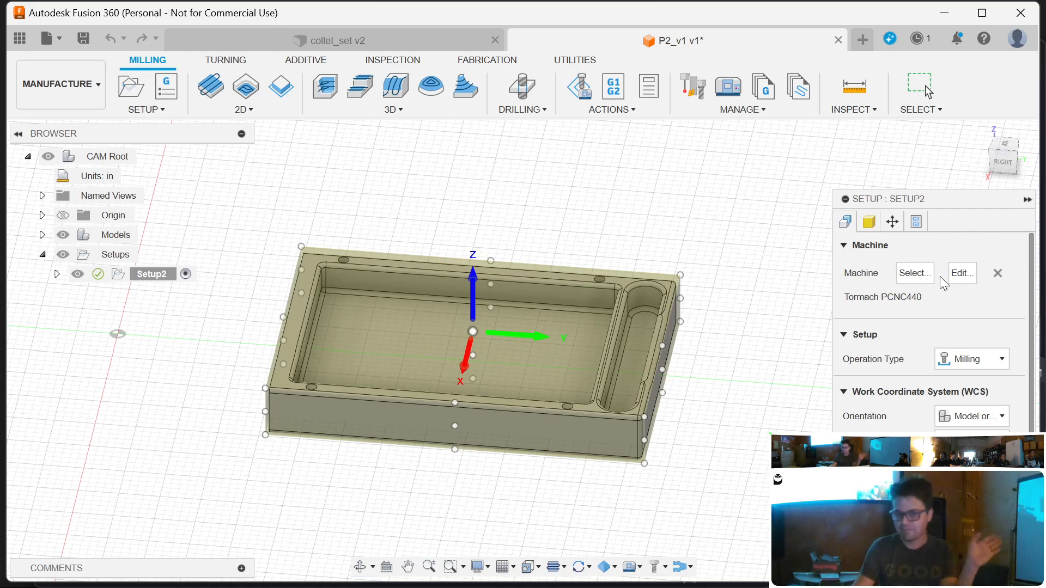
pyautogui.click(998, 274)
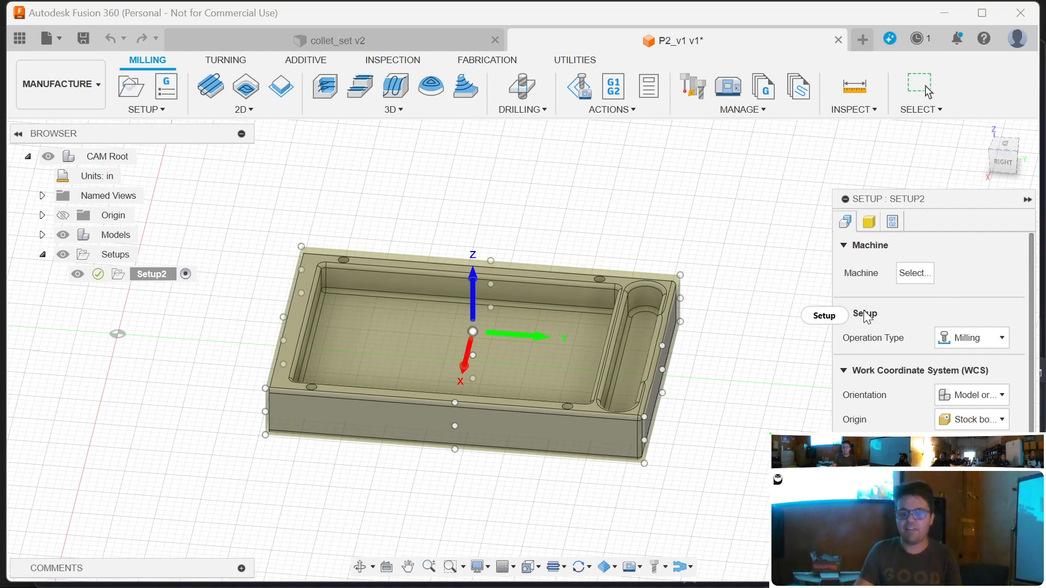
pyautogui.moveTo(876, 317)
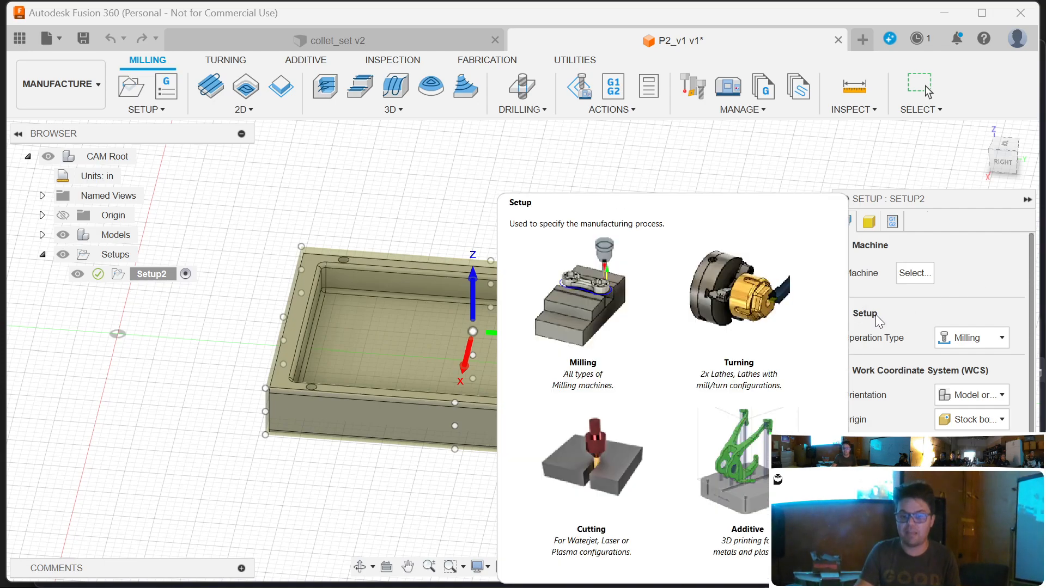
pyautogui.click(1000, 338)
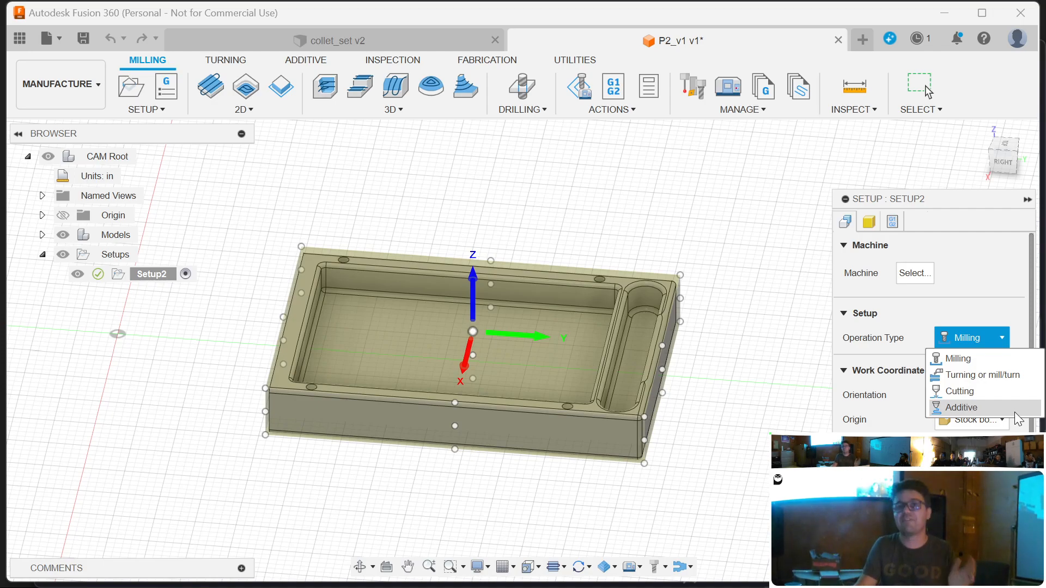
pyautogui.click(995, 360)
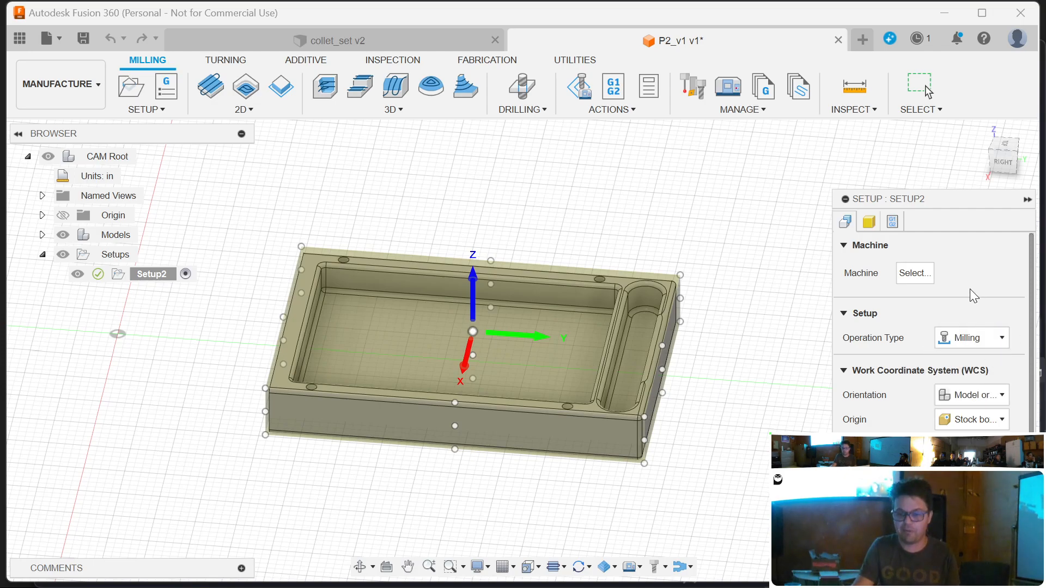
# - Examine the work coordinate axes' orientation relative to the tray from the top, front and right
pyautogui.scroll(-1, 830, 290)
pyautogui.scroll(-1, 922, 305)
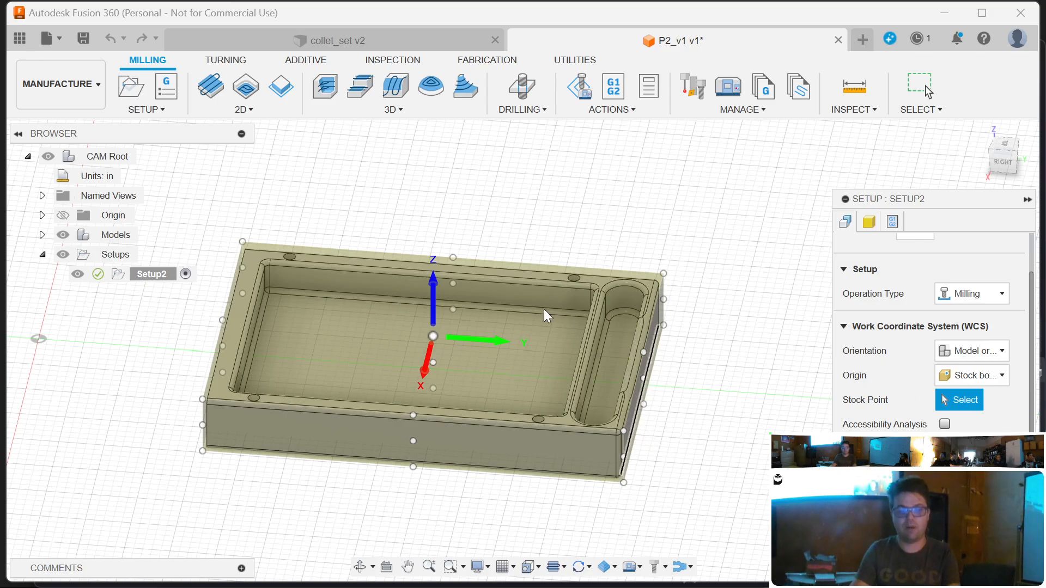
pyautogui.keyDown('shift'); pyautogui.moveTo(570, 508); pyautogui.dragTo(724, 407, button='middle'); pyautogui.keyUp('shift')
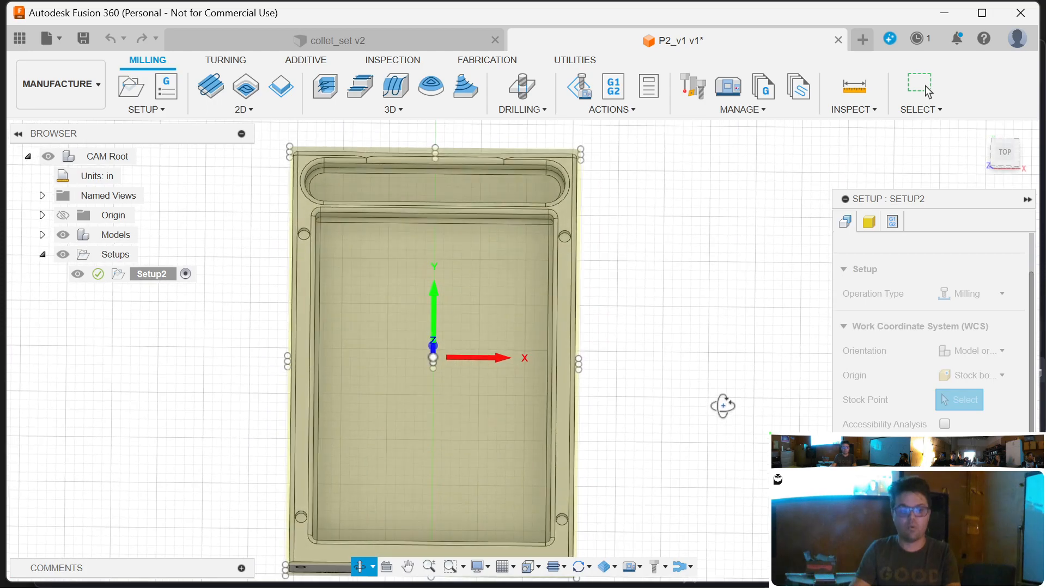
pyautogui.scroll(2, 693, 361)
pyautogui.scroll(-4, 677, 333)
pyautogui.keyDown('shift'); pyautogui.moveTo(707, 298); pyautogui.dragTo(701, 218, button='middle'); pyautogui.keyUp('shift')
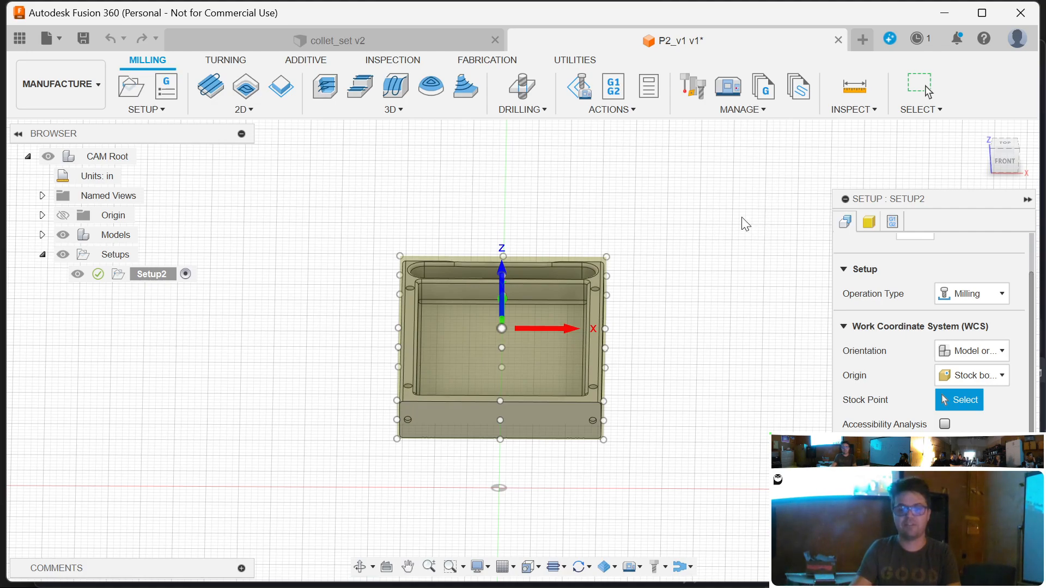
pyautogui.keyDown('shift'); pyautogui.moveTo(761, 207); pyautogui.dragTo(629, 207, button='middle'); pyautogui.keyUp('shift')
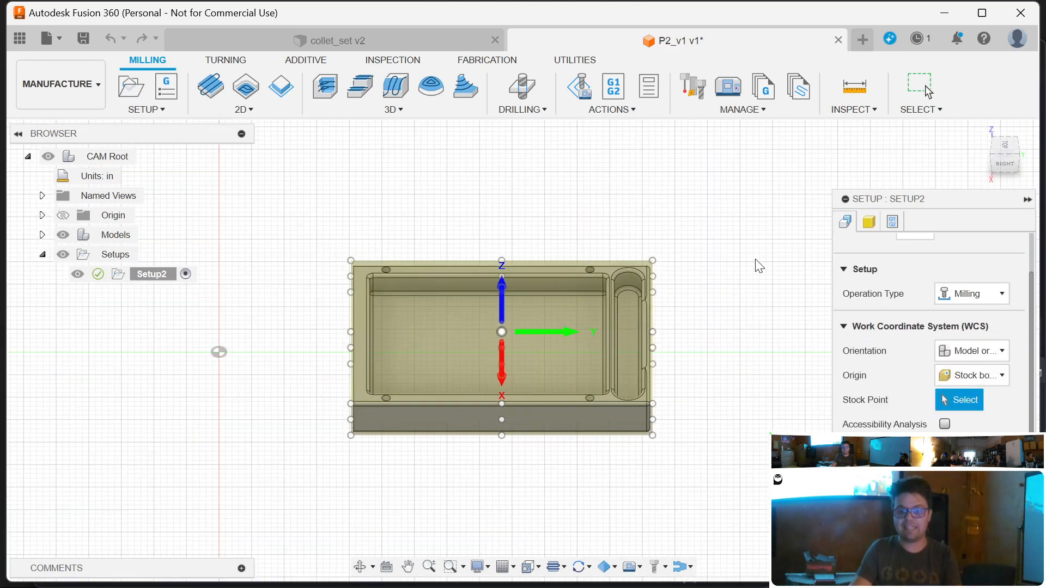
pyautogui.scroll(2, 760, 270)
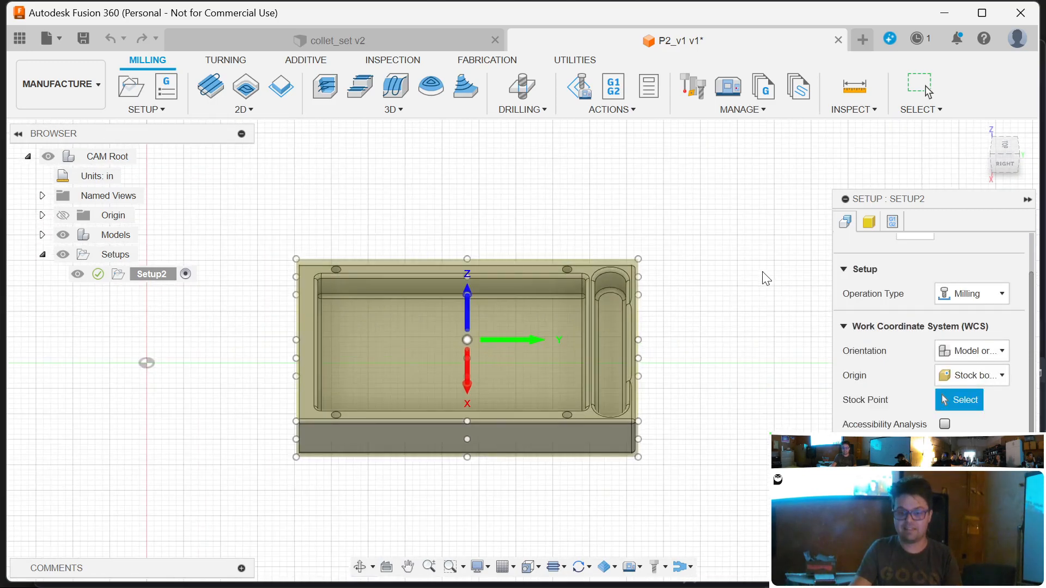
# - Orient the WCS by X & Y axes, using the tray's long rear edge for X and the short edge opposite the slot for Y
pyautogui.click(1003, 351)
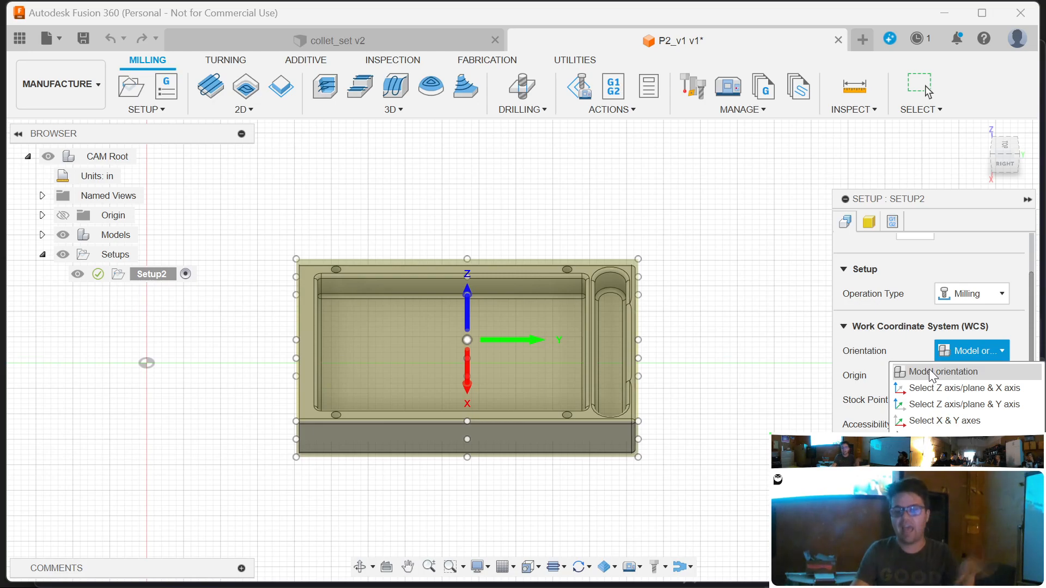
pyautogui.click(933, 421)
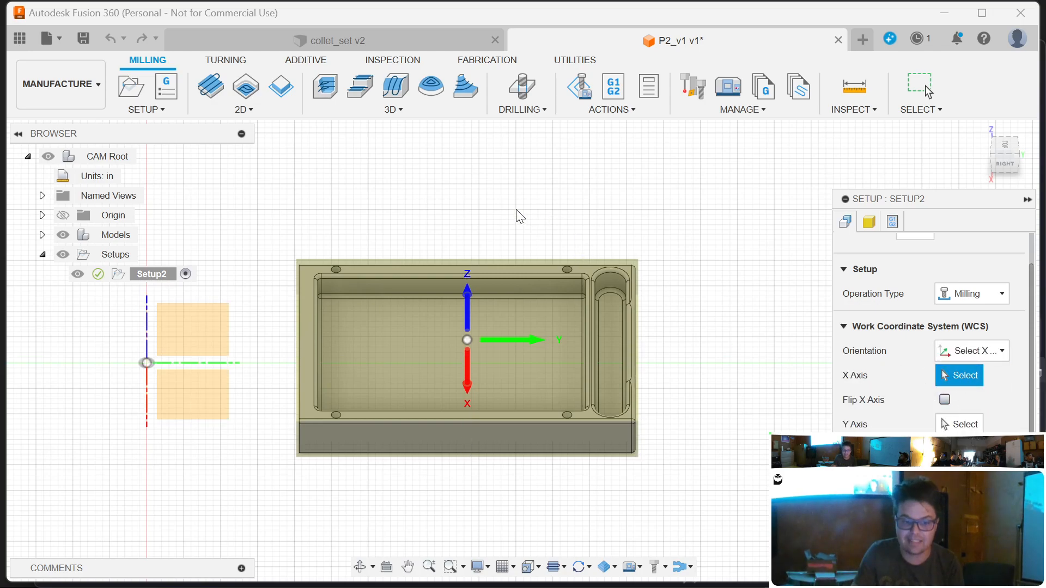
pyautogui.scroll(3, 397, 260)
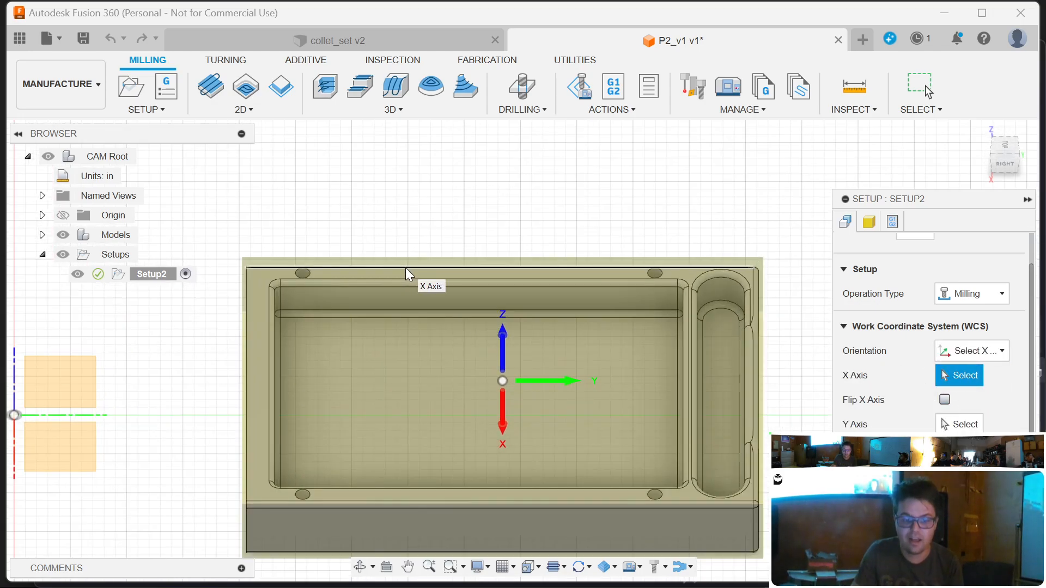
pyautogui.click(405, 268)
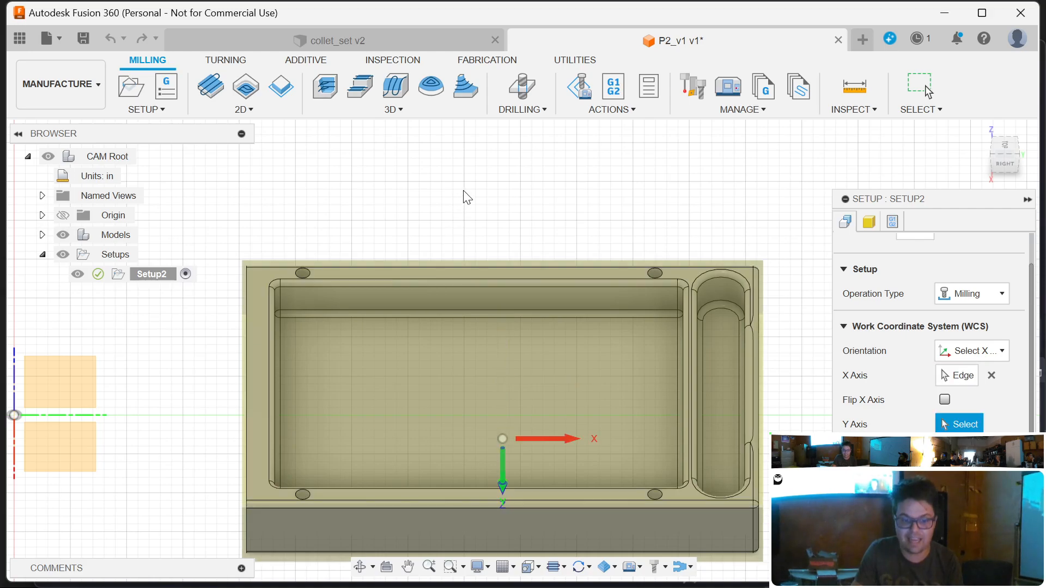
pyautogui.scroll(1, 465, 196)
pyautogui.scroll(-2, 465, 196)
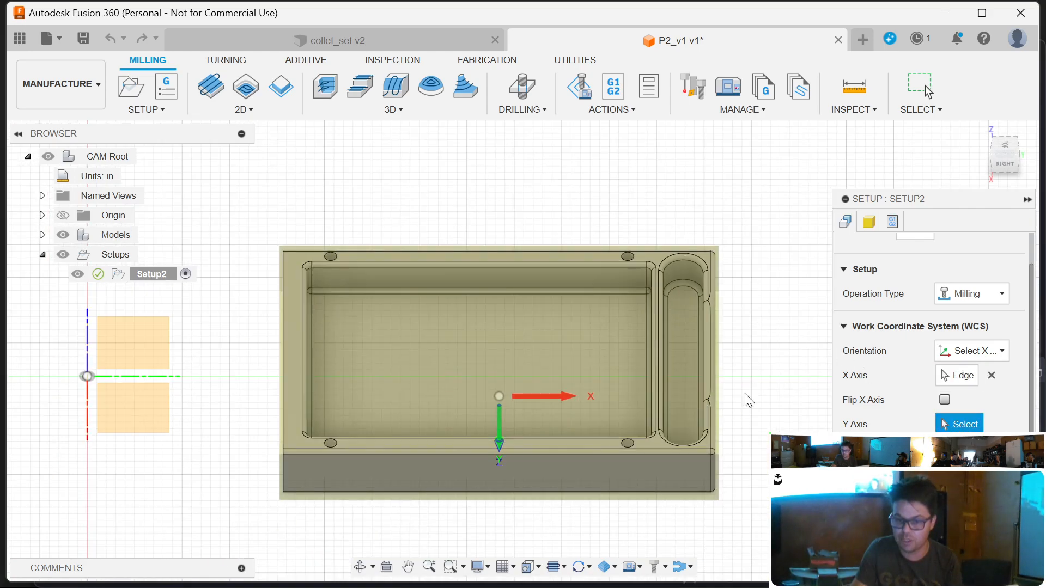
pyautogui.click(282, 332)
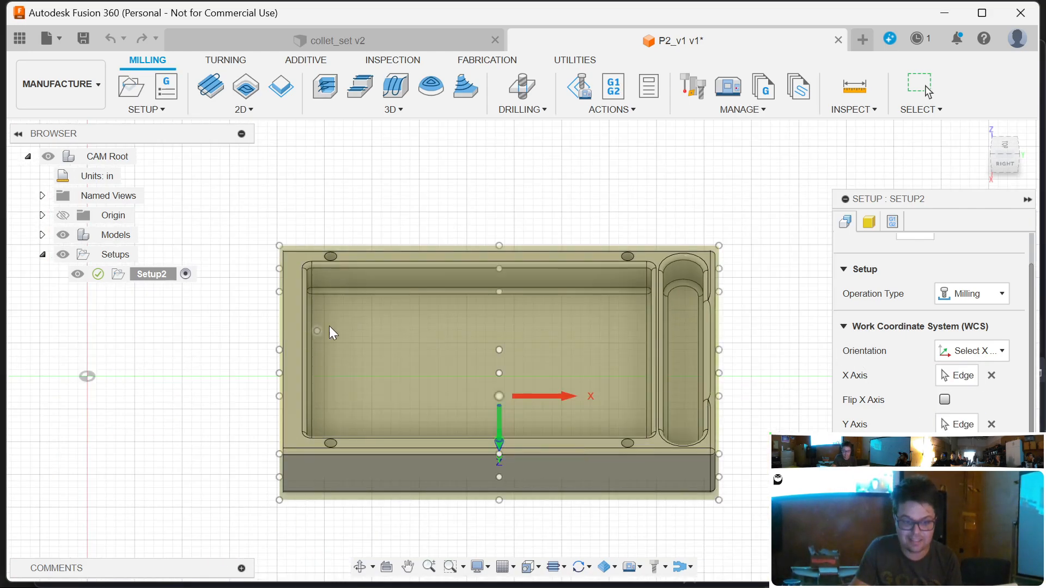
pyautogui.moveTo(650, 159); pyautogui.dragTo(626, 150, button='middle')
pyautogui.scroll(-1, 964, 411)
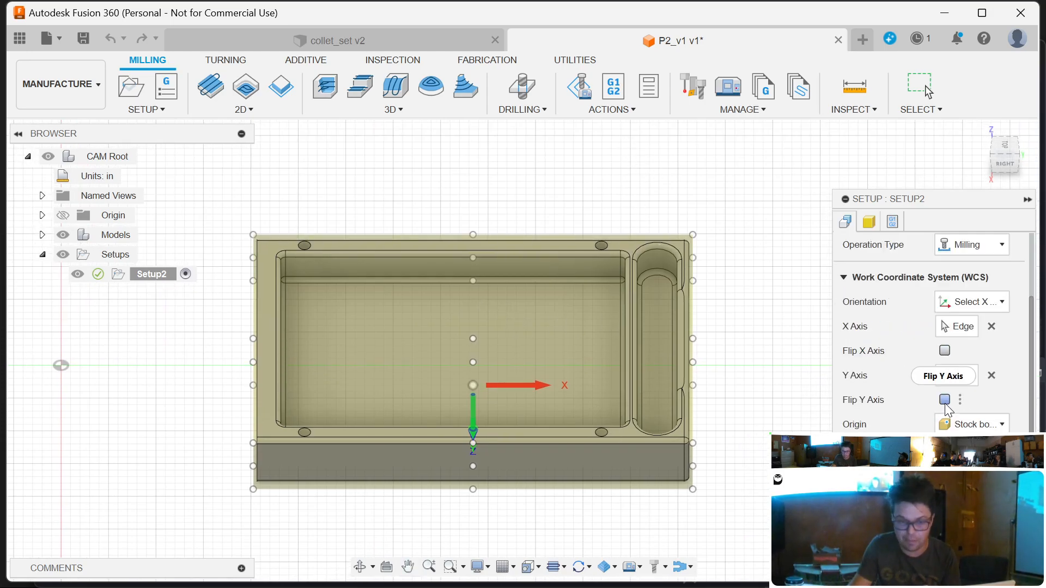
# - Flip the WCS Y axis so that Z points up out of the pocketed face
pyautogui.keyDown('shift'); pyautogui.moveTo(763, 367); pyautogui.dragTo(661, 414, button='middle'); pyautogui.keyUp('shift')
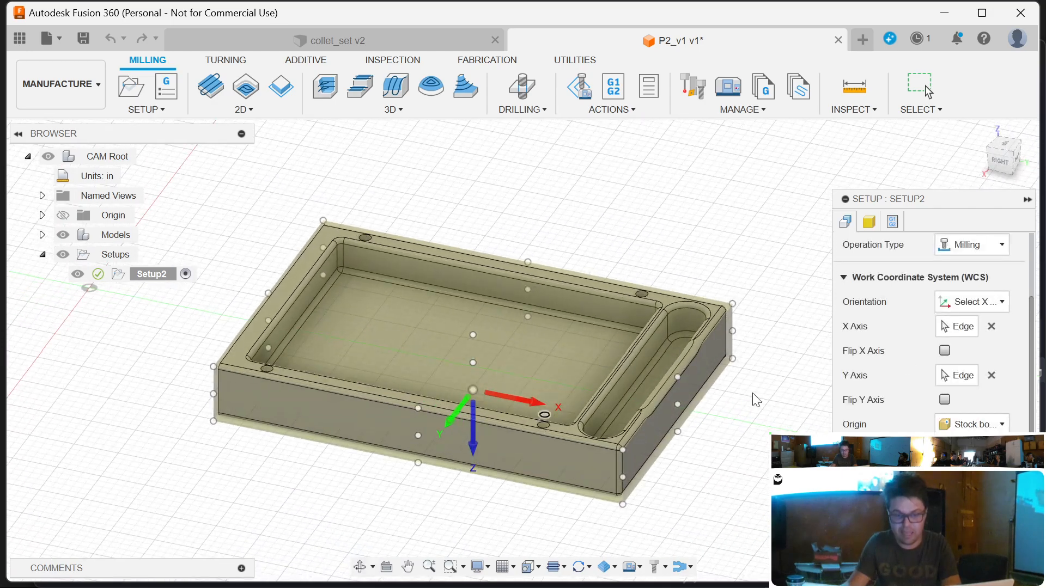
pyautogui.click(944, 400)
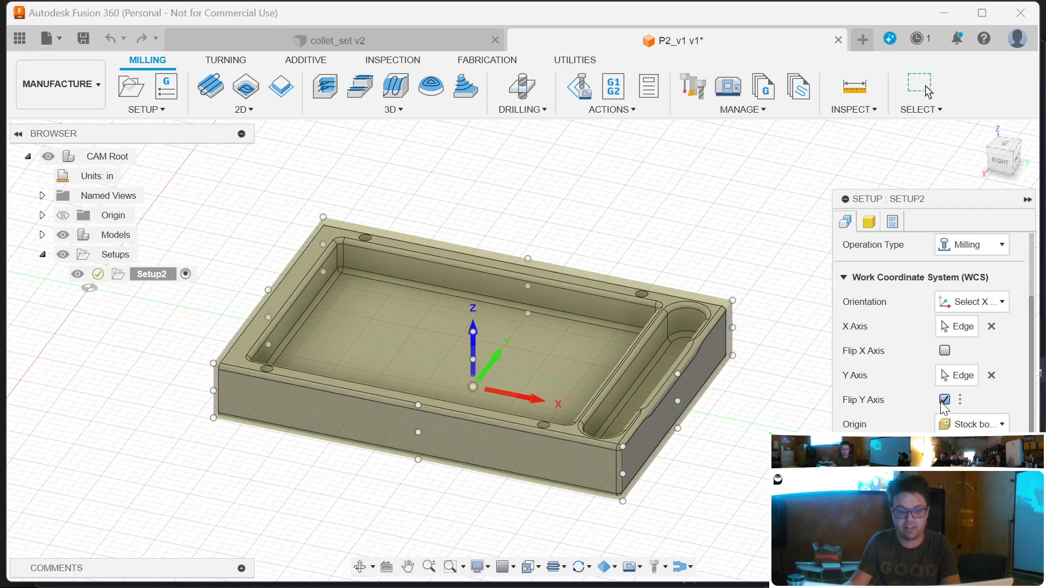
pyautogui.keyDown('shift'); pyautogui.moveTo(730, 358); pyautogui.dragTo(778, 360, button='middle'); pyautogui.keyUp('shift')
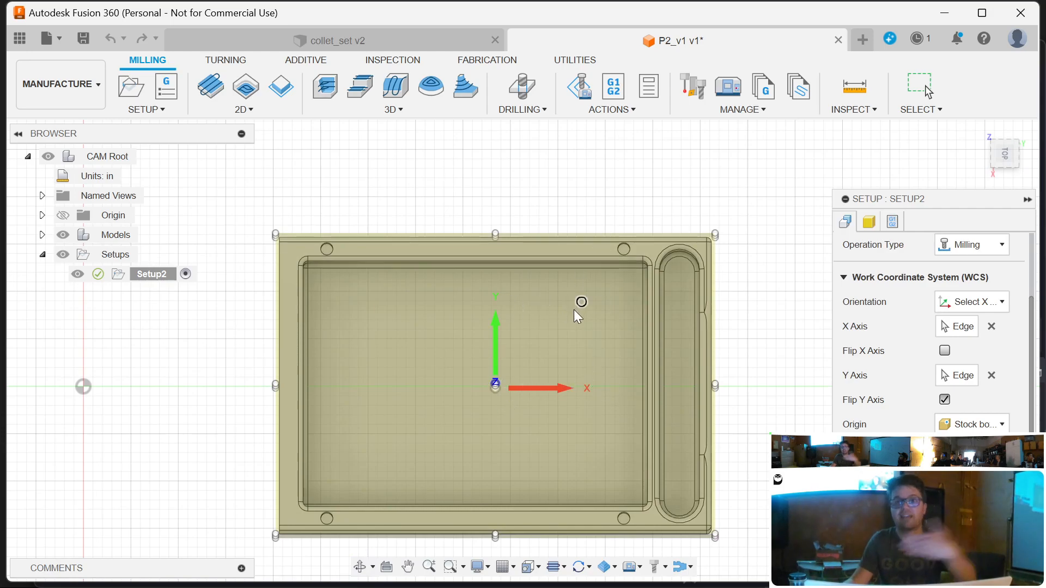
# - Place the WCS origin on the stock's upper rear corner at the end opposite the narrow slot
pyautogui.keyDown('shift'); pyautogui.moveTo(727, 314); pyautogui.dragTo(701, 238, button='middle'); pyautogui.keyUp('shift')
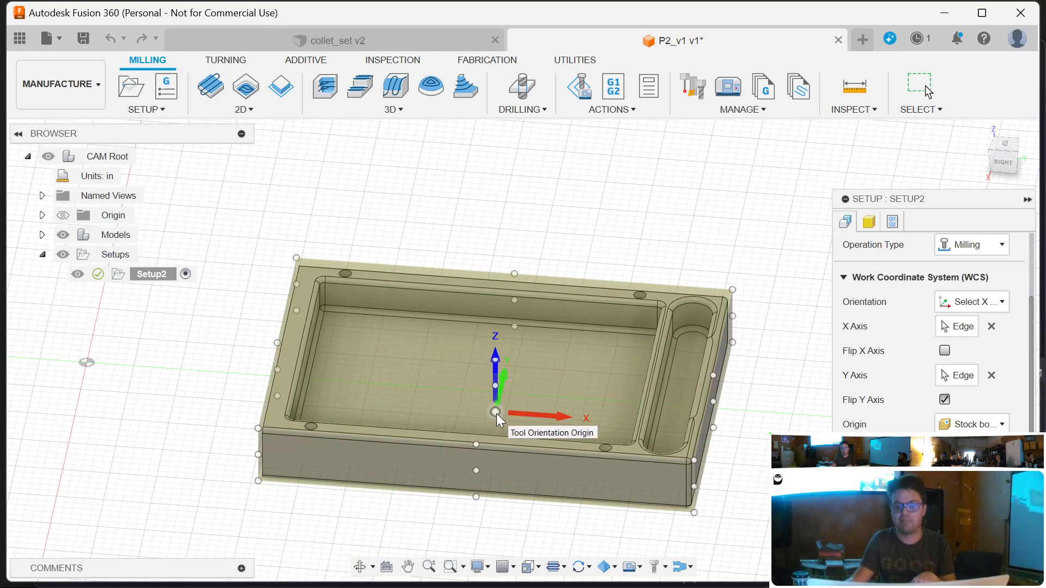
pyautogui.click(990, 425)
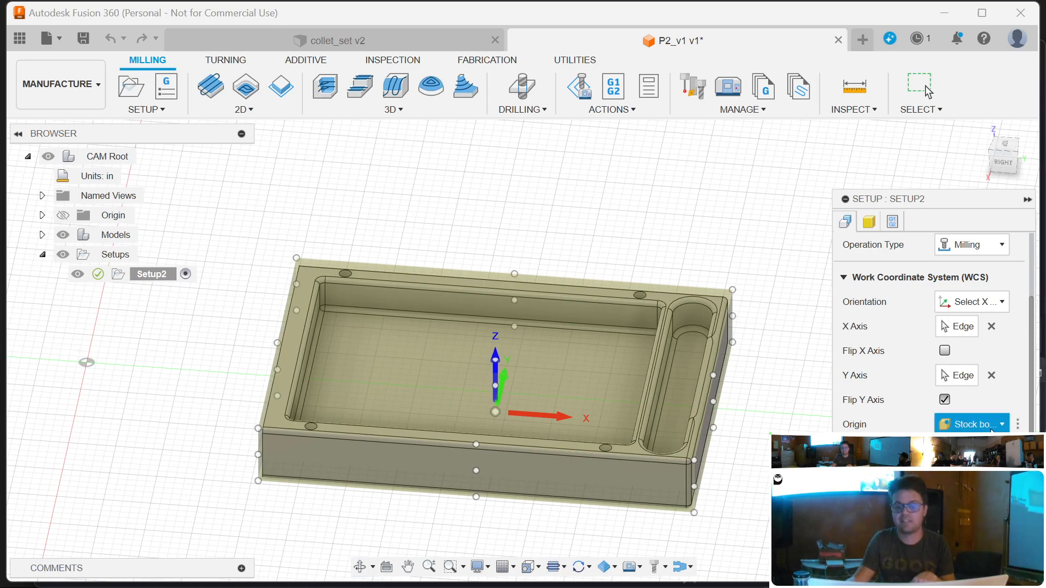
pyautogui.click(998, 428)
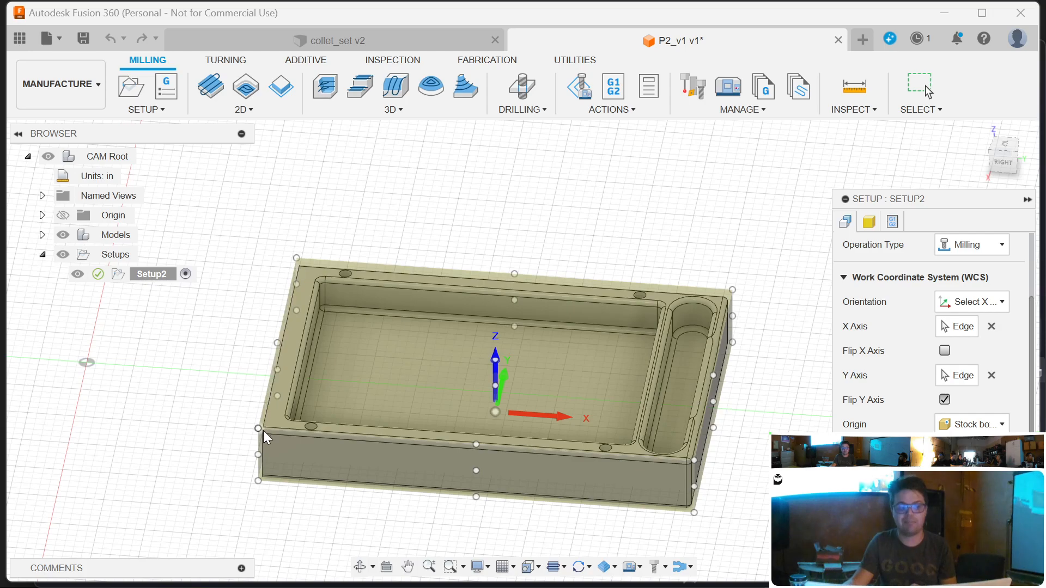
pyautogui.click(294, 256)
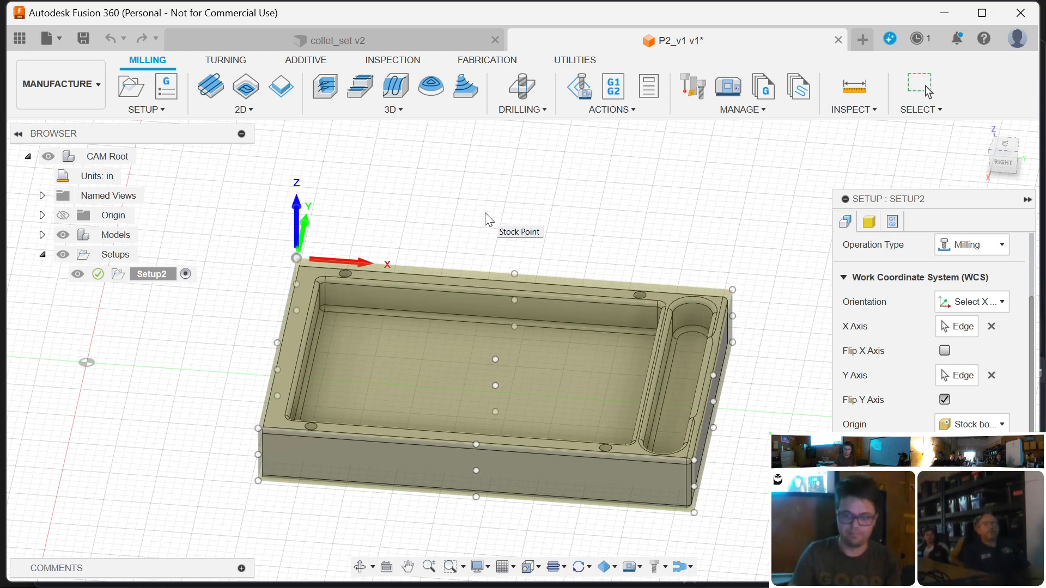
# - Reposition the Setup dialog so that all of its settings are in view
pyautogui.scroll(-2, 471, 224)
pyautogui.scroll(-2, 553, 196)
pyautogui.scroll(-2, 898, 385)
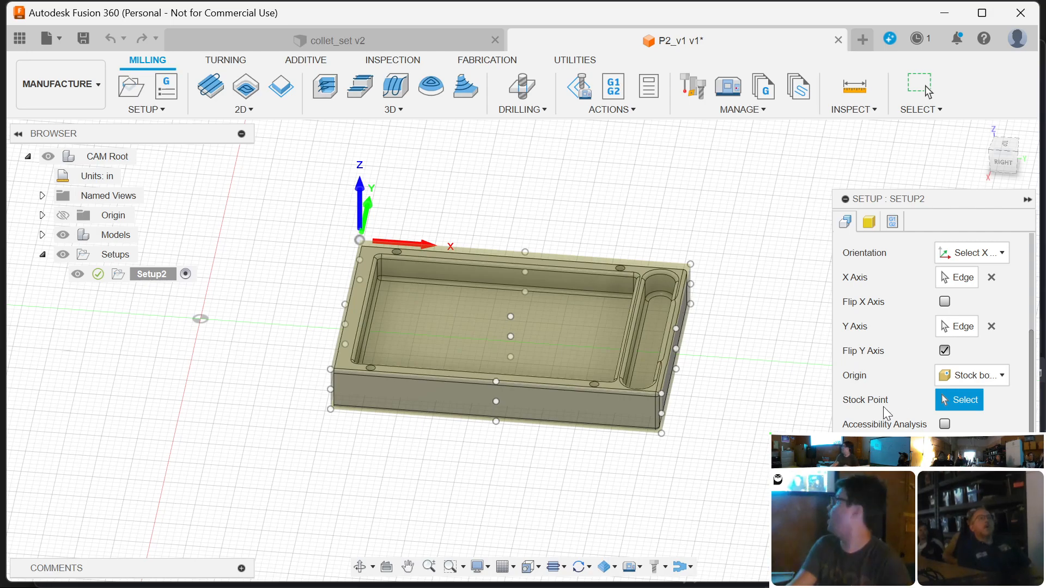
pyautogui.moveTo(922, 199); pyautogui.dragTo(597, 31)
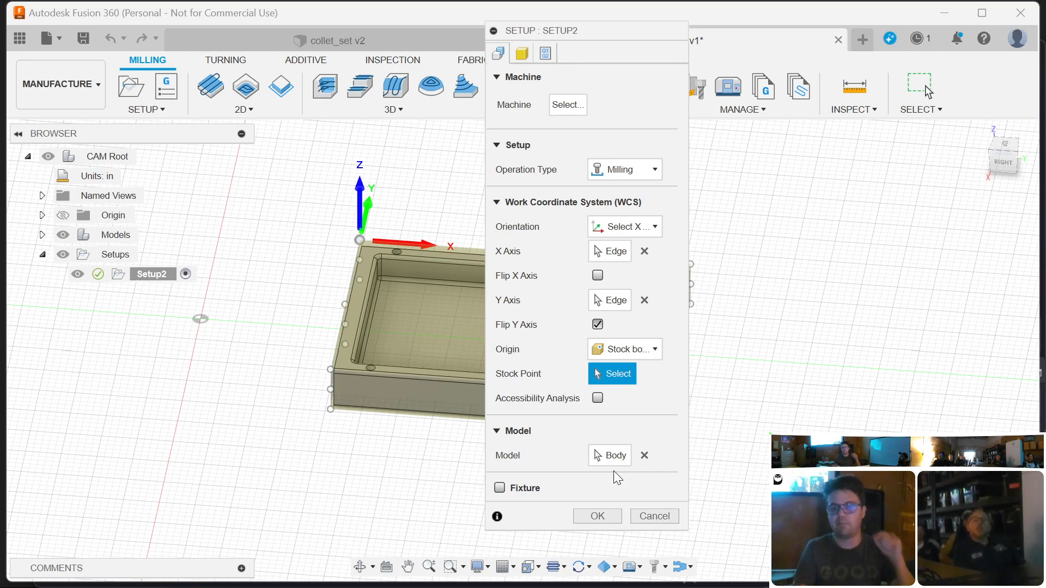
pyautogui.click(500, 487)
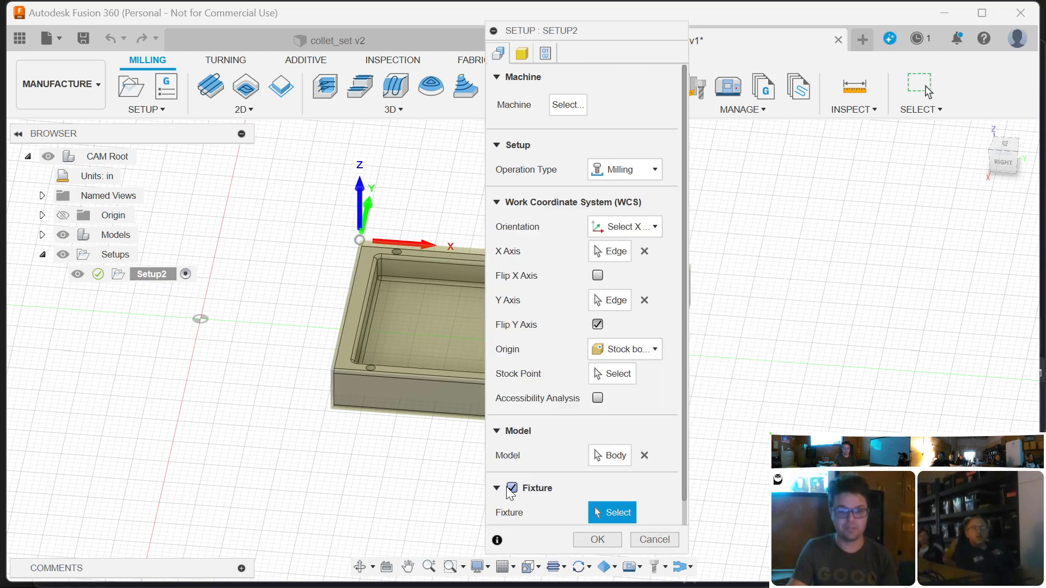
pyautogui.scroll(-1, 556, 446)
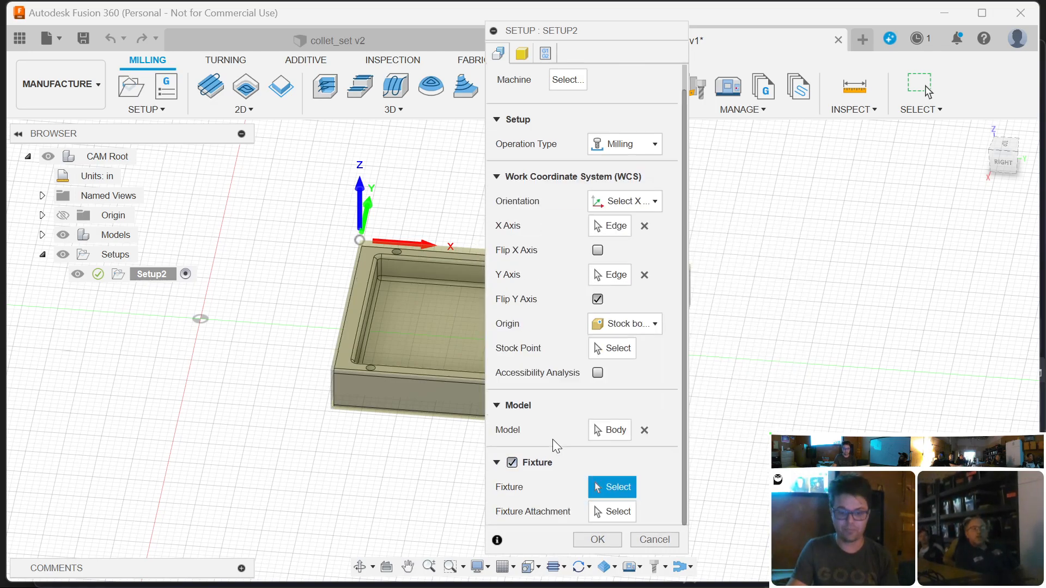
pyautogui.click(526, 468)
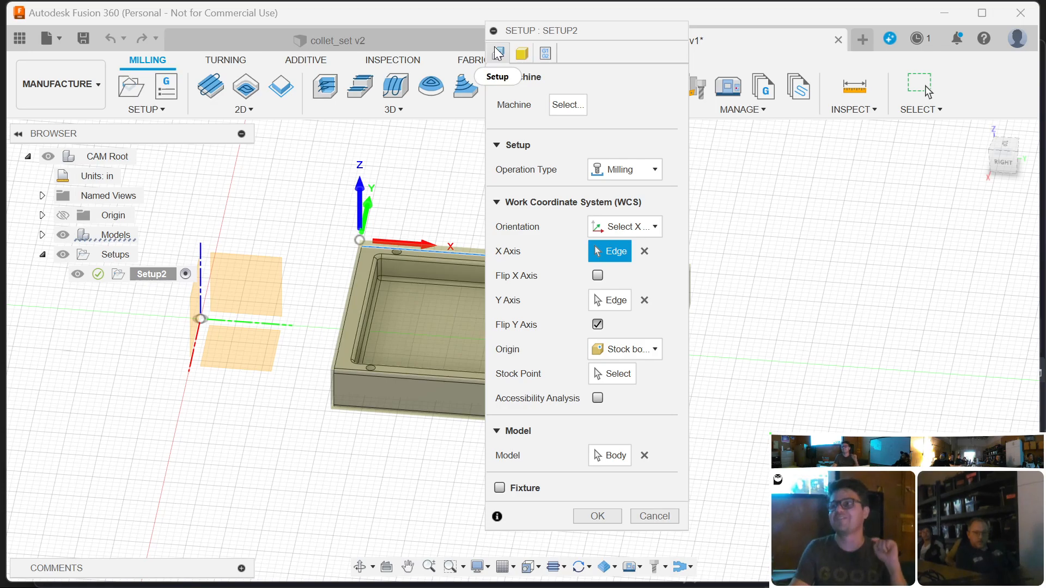
# - Change the setup's stock mode to Fixed size box
pyautogui.click(522, 54)
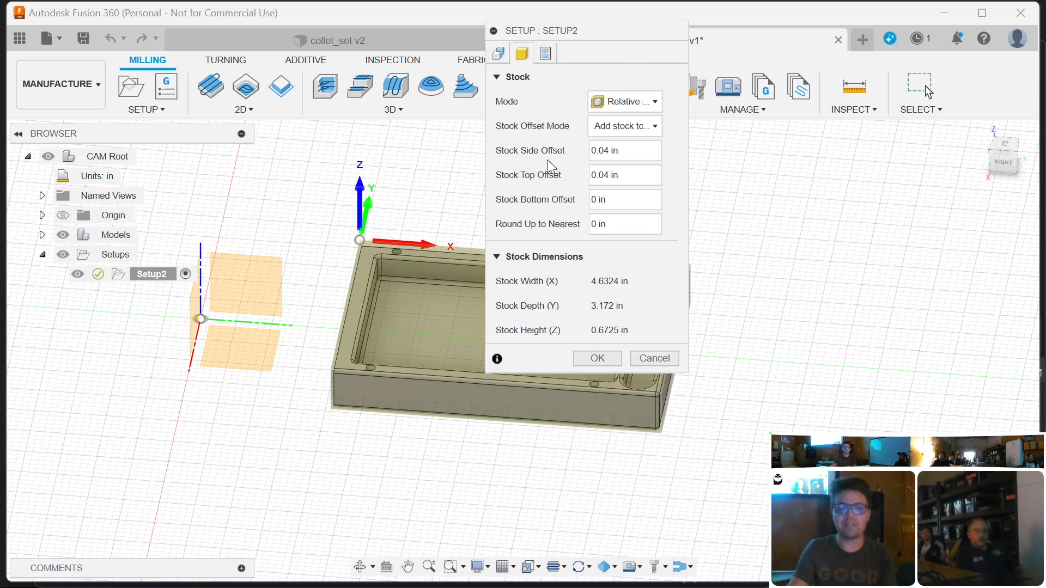
pyautogui.scroll(2, 240, 422)
pyautogui.scroll(-3, 154, 424)
pyautogui.scroll(-3, 319, 450)
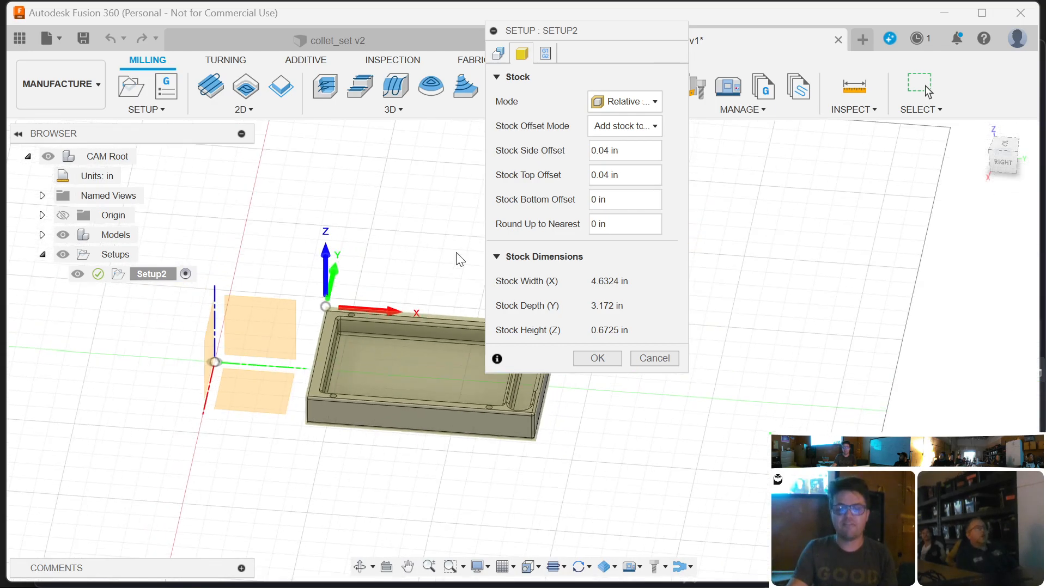
pyautogui.scroll(3, 406, 299)
pyautogui.scroll(-1, 204, 305)
pyautogui.scroll(2, 420, 205)
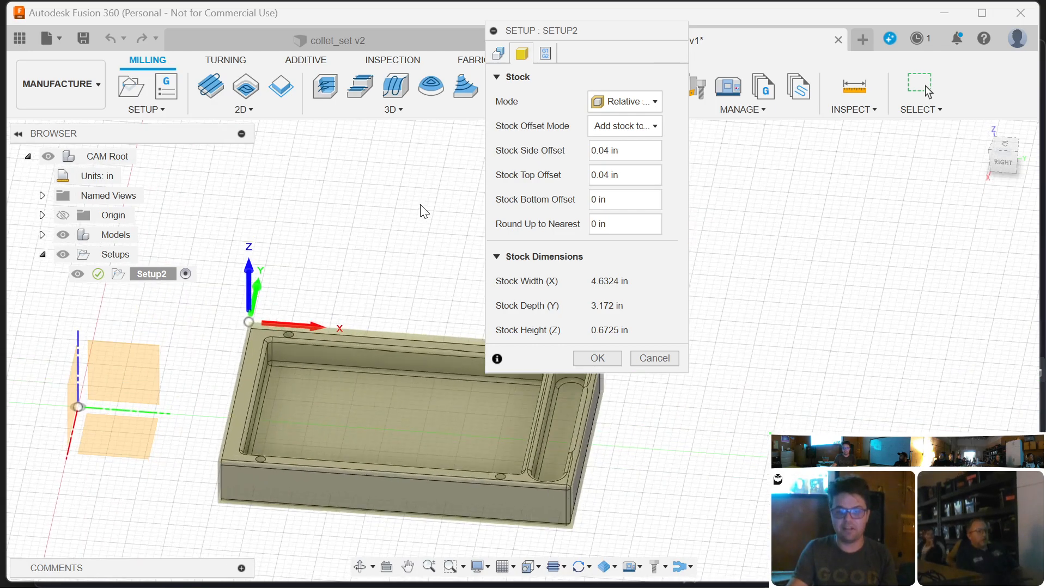
pyautogui.click(646, 102)
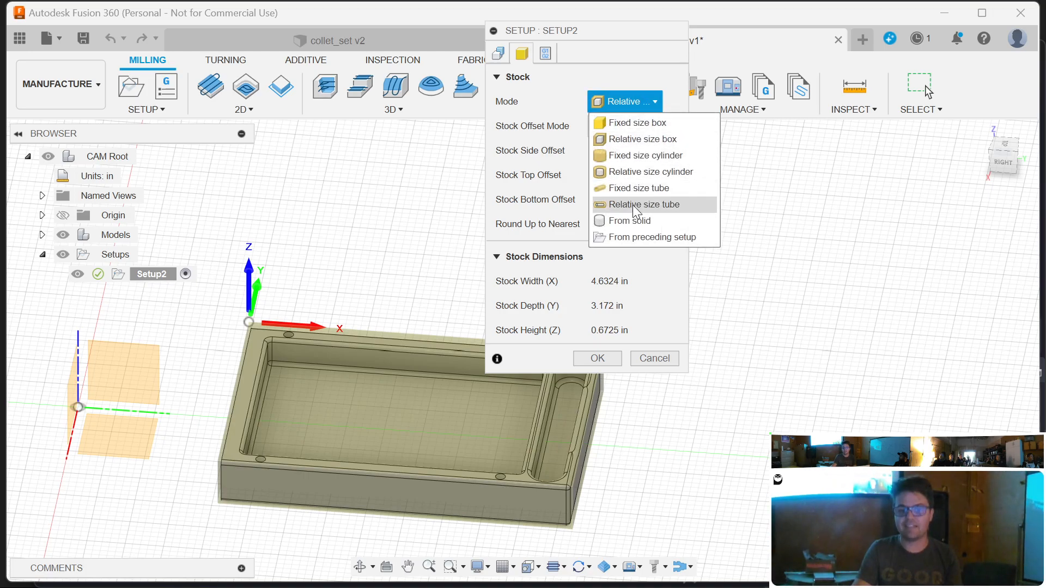
pyautogui.click(661, 124)
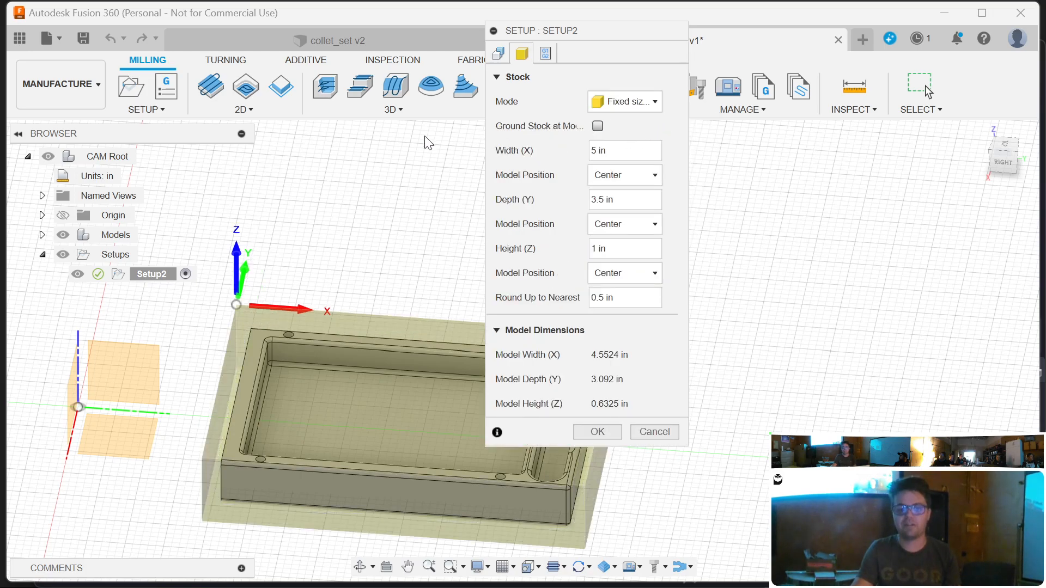
pyautogui.scroll(1, 297, 137)
pyautogui.scroll(-2, 165, 205)
pyautogui.scroll(-1, 171, 213)
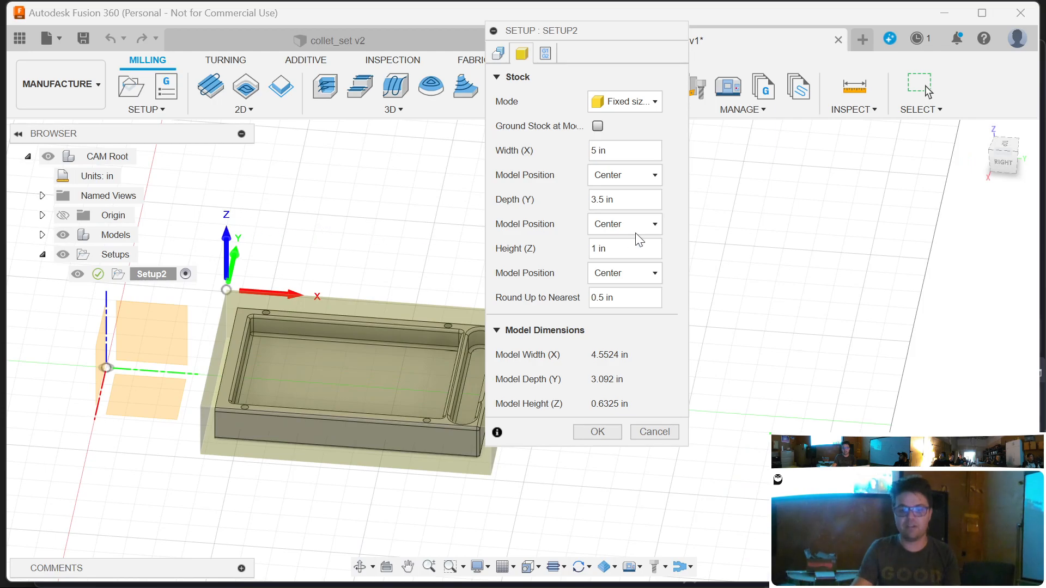
# - Inspect the fixed size stock box around the tray and review the setup's program and WCS offset settings
pyautogui.scroll(2, 344, 203)
pyautogui.scroll(-1, 275, 256)
pyautogui.keyDown('shift'); pyautogui.moveTo(399, 196); pyautogui.dragTo(359, 180, button='middle'); pyautogui.keyUp('shift')
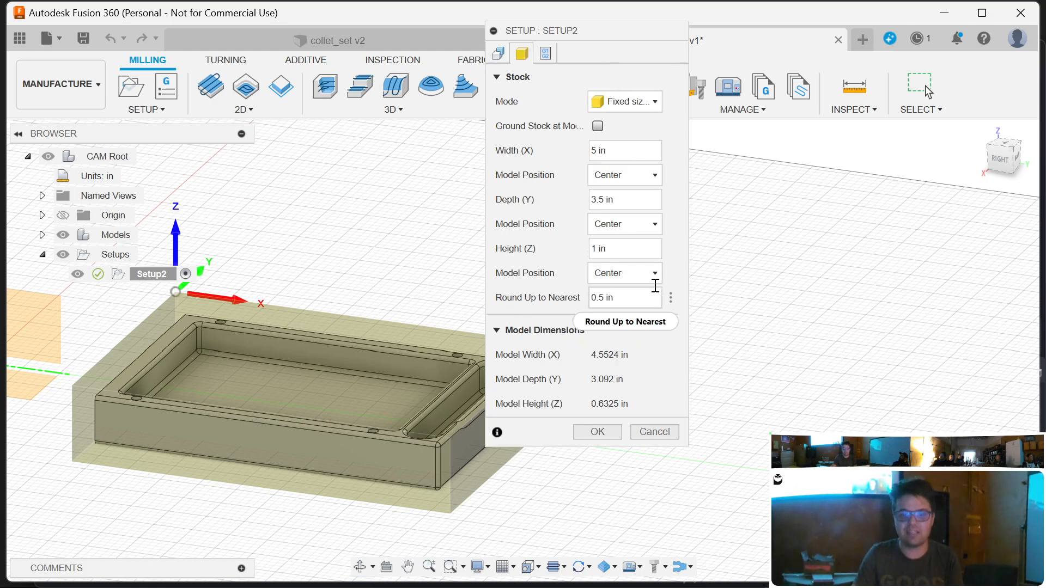
pyautogui.moveTo(414, 239)
pyautogui.keyDown('shift'); pyautogui.mouseDown(button='middle')
pyautogui.moveTo(423, 196)
pyautogui.moveTo(395, 238)
pyautogui.mouseUp(button='middle'); pyautogui.keyUp('shift')
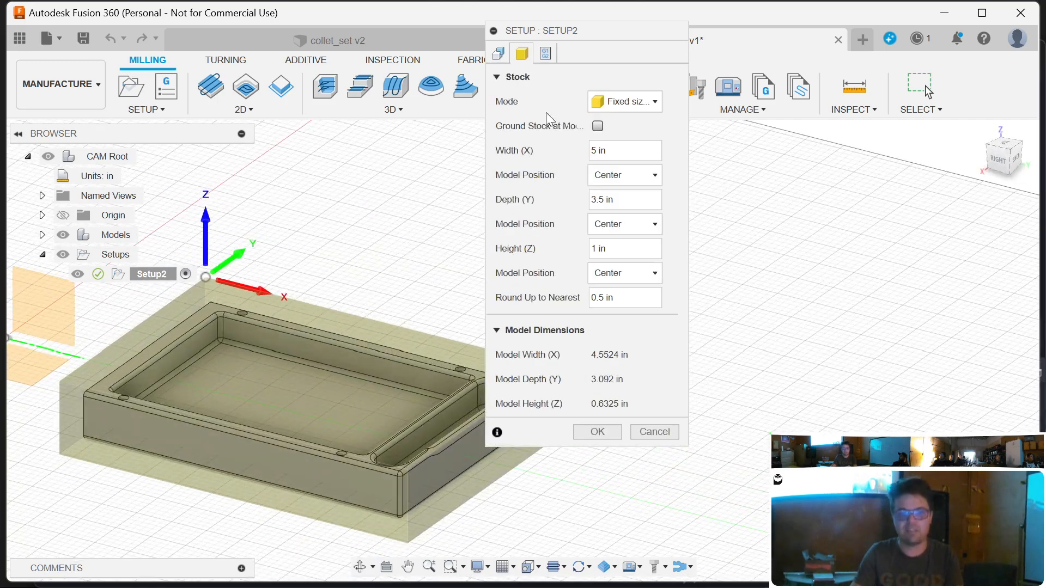
pyautogui.click(545, 52)
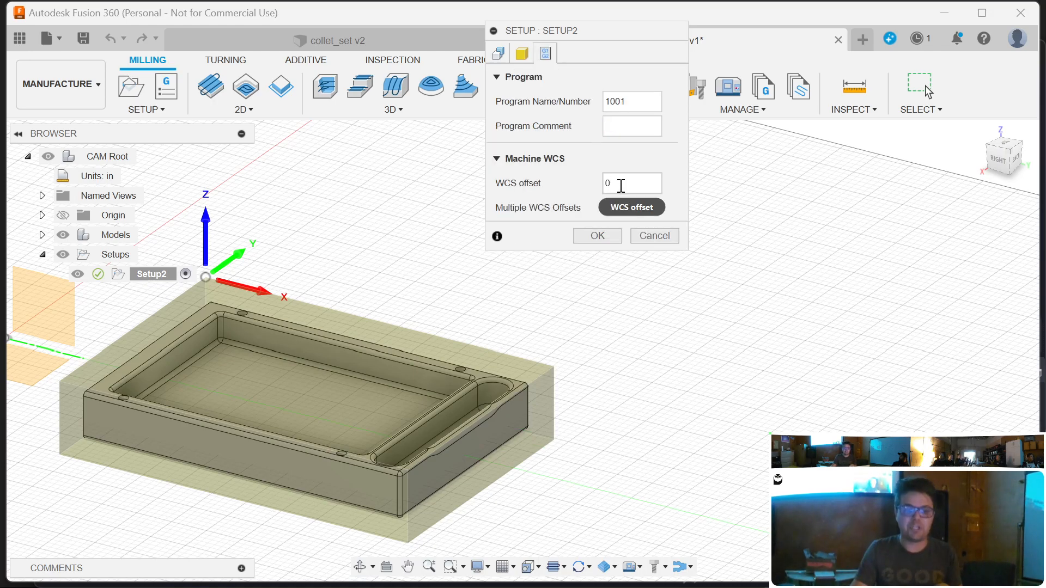
pyautogui.moveTo(632, 179)
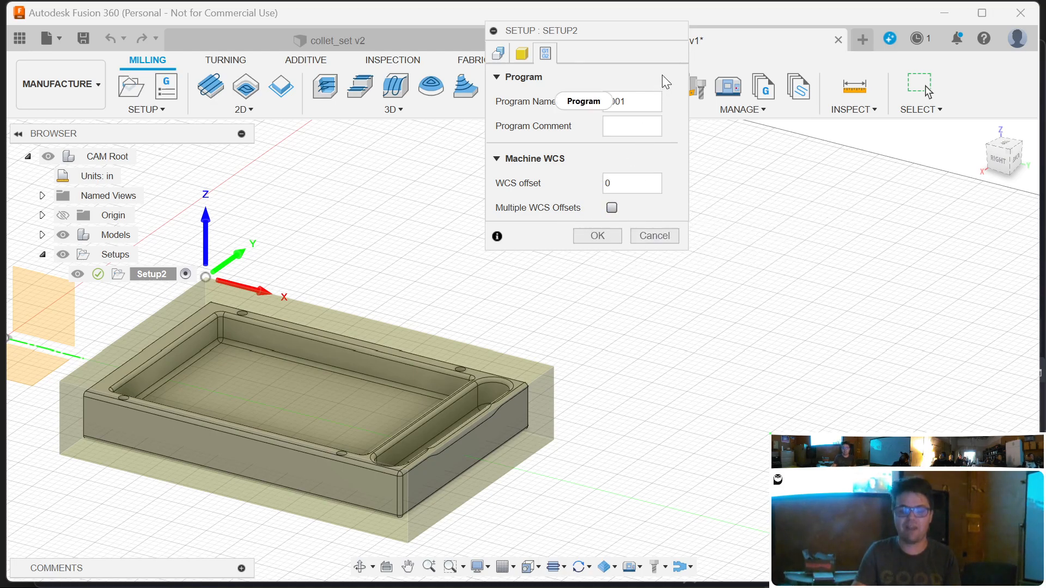
pyautogui.doubleClick(626, 107)
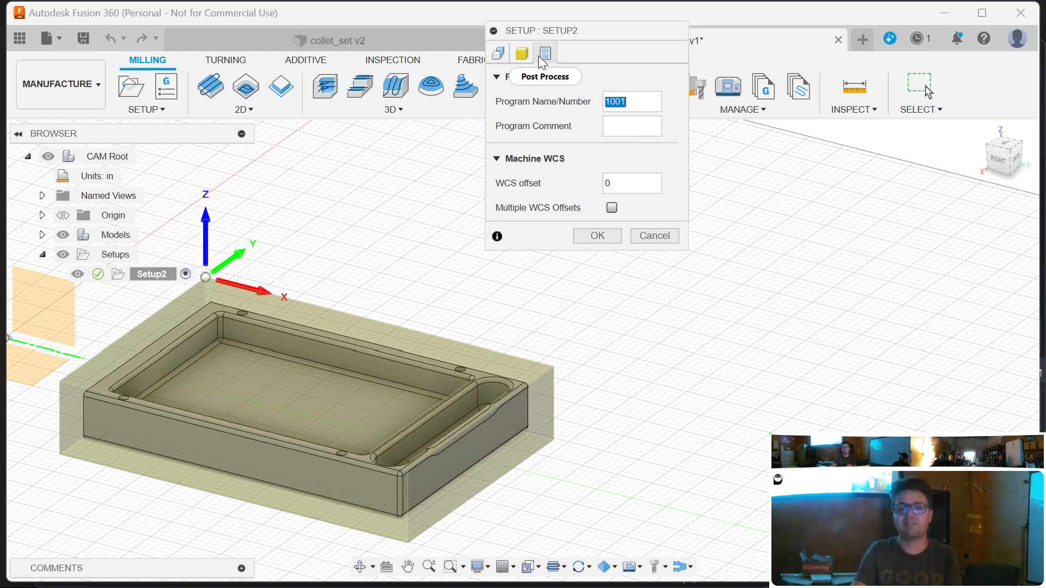
# - Return to the setup's stock settings and accept the milling setup with its fixed size box stock
pyautogui.click(521, 52)
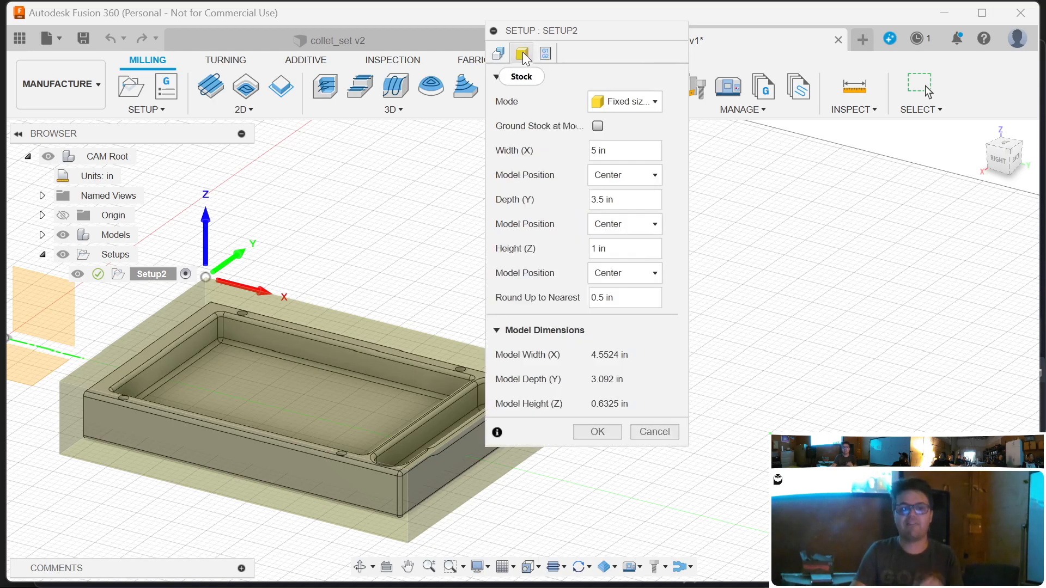
pyautogui.click(597, 432)
pyautogui.scroll(-3, 761, 438)
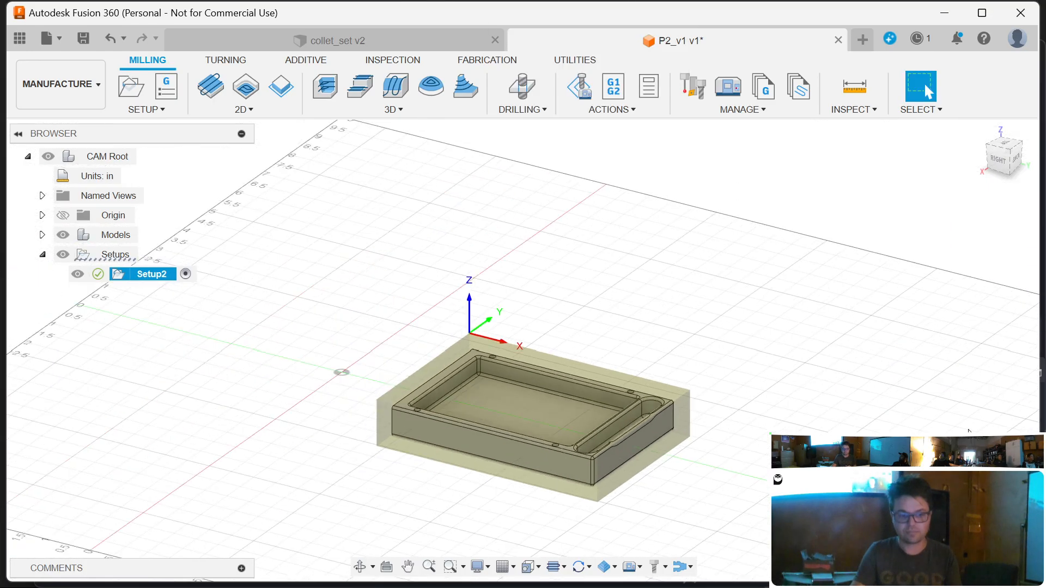
pyautogui.scroll(3, 541, 483)
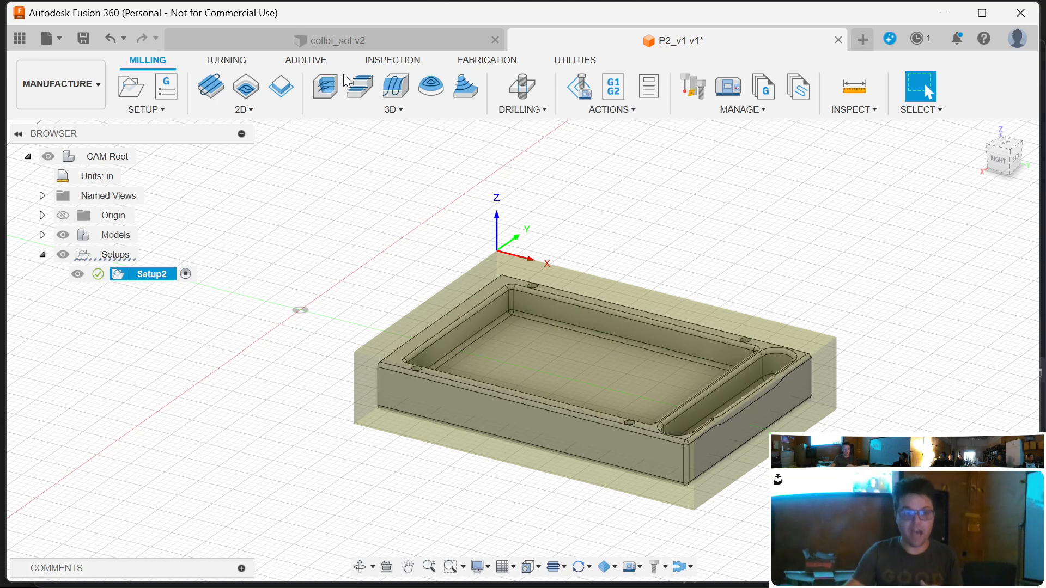
pyautogui.click(263, 115)
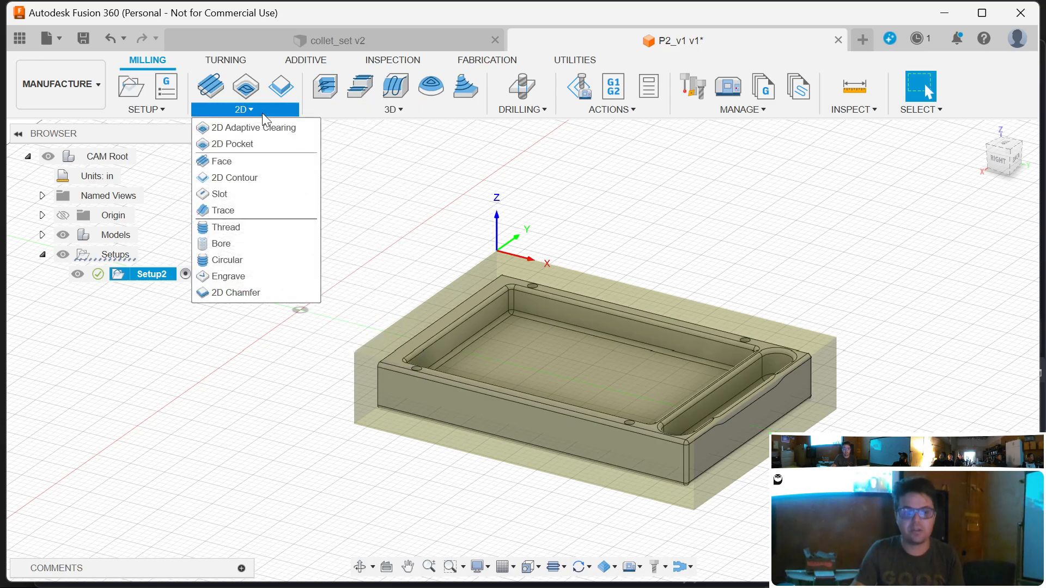
pyautogui.moveTo(444, 108)
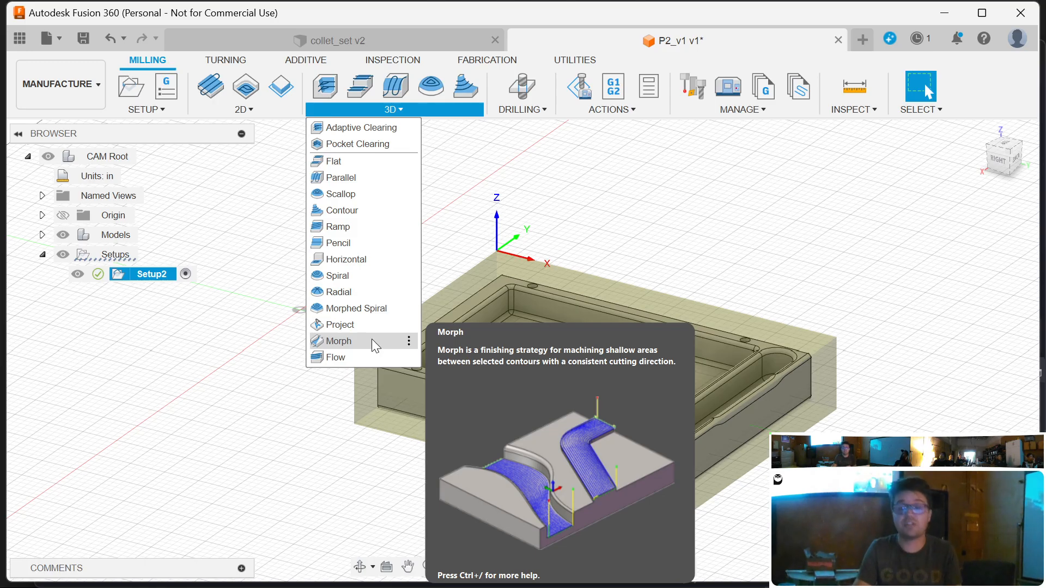
pyautogui.click(243, 109)
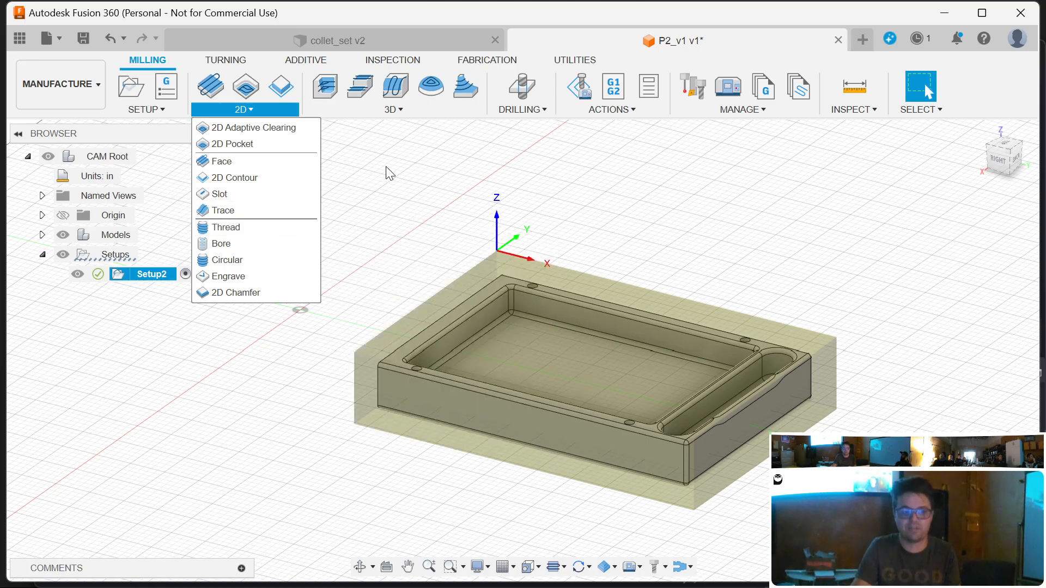
pyautogui.click(409, 161)
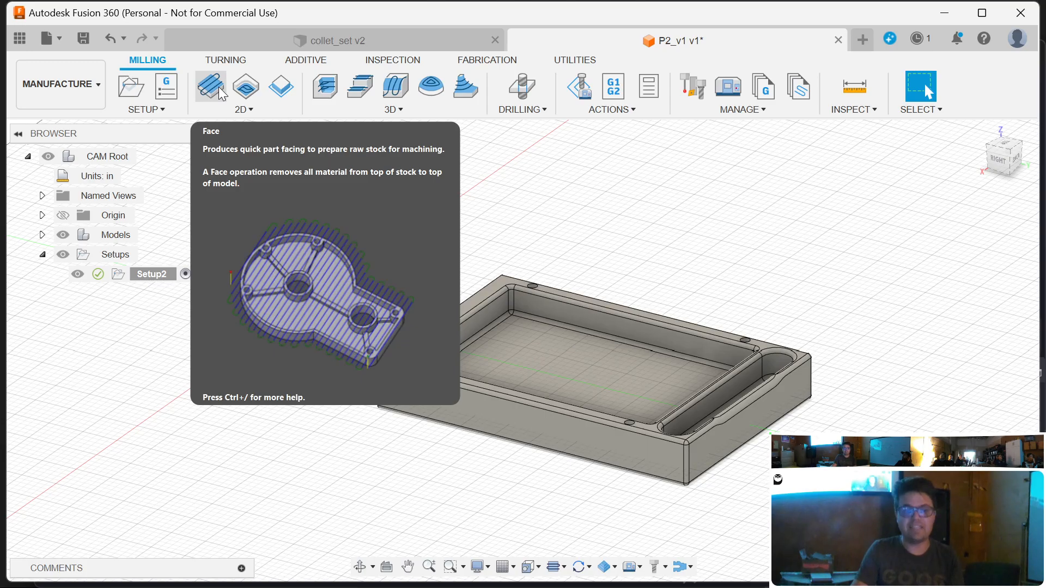
# - Start a Face operation in the milling setup and open its tool selection in a maximized window
pyautogui.click(221, 93)
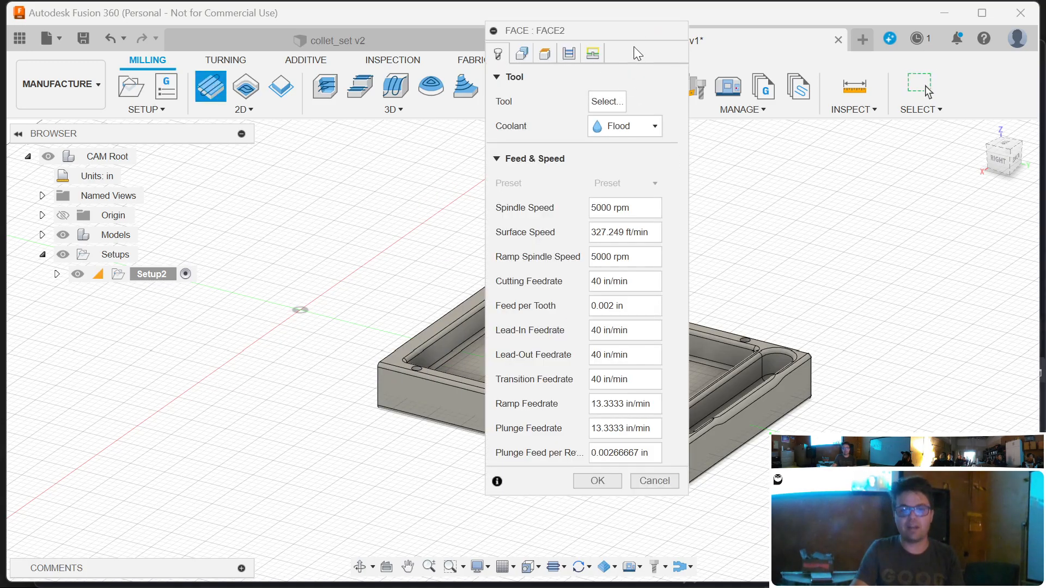
pyautogui.moveTo(617, 20); pyautogui.dragTo(685, 51)
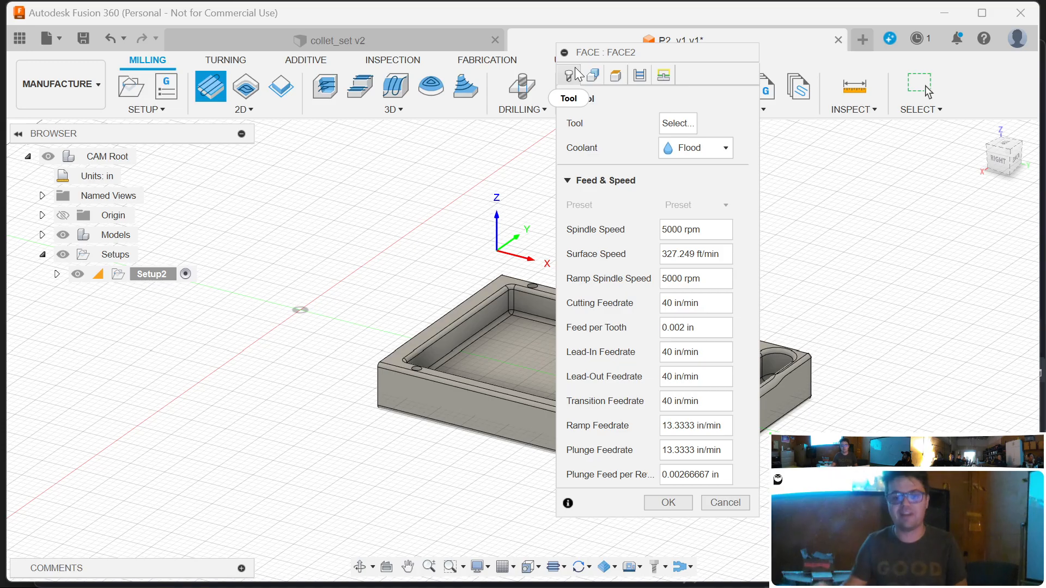
pyautogui.click(685, 123)
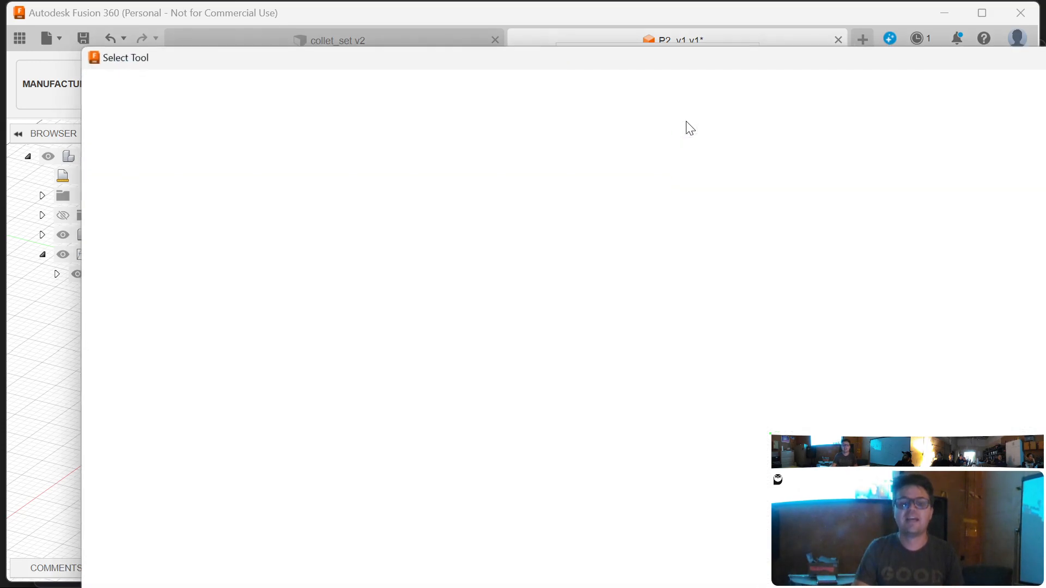
pyautogui.moveTo(660, 51); pyautogui.dragTo(770, 6)
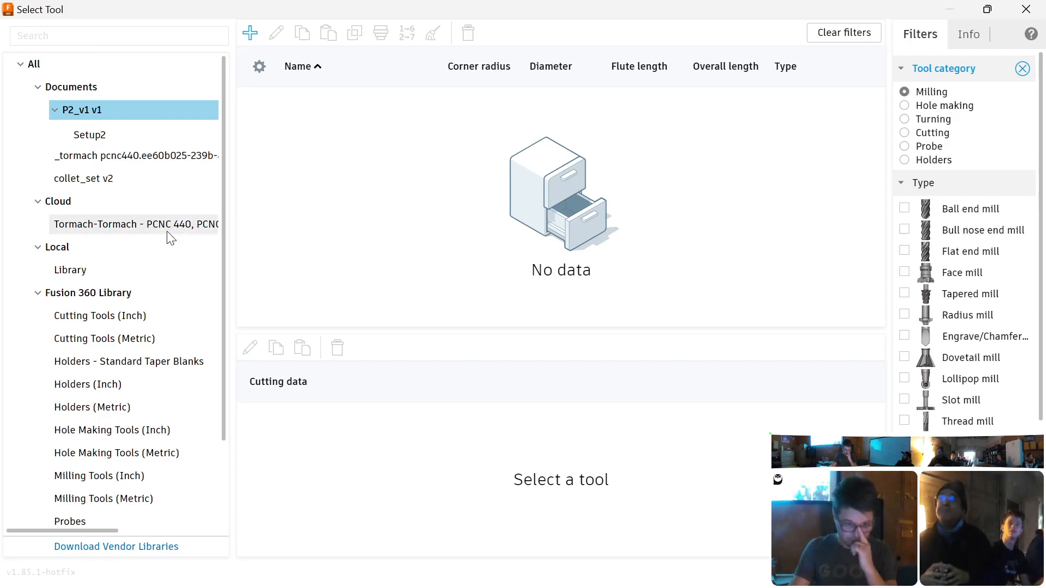
# - Select the 1/2" Flat Endmill from the Milling Tools (Inch) library as the tool for the Face operation
pyautogui.scroll(-3, 175, 238)
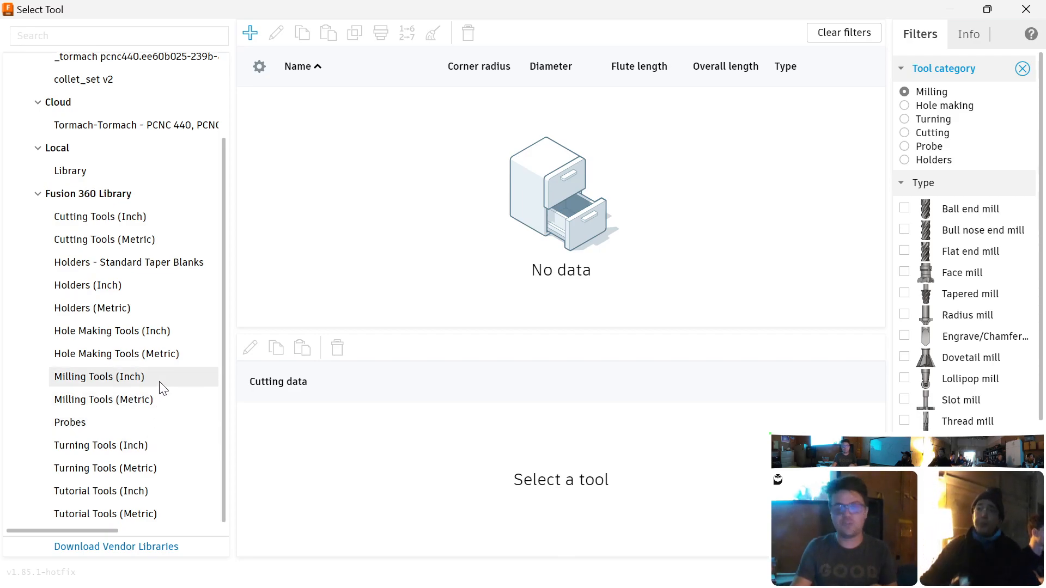
pyautogui.click(124, 380)
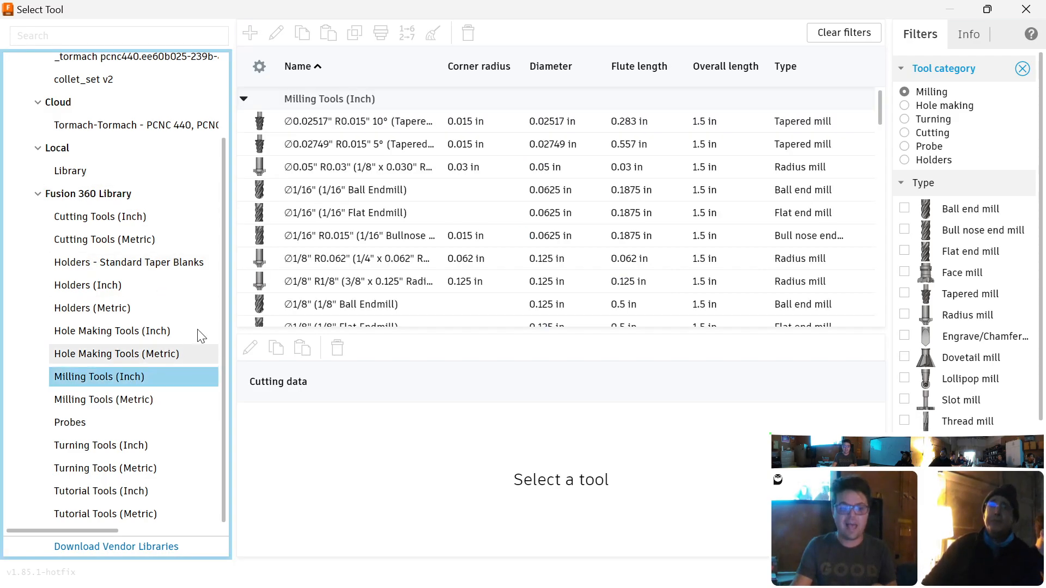
pyautogui.scroll(-15, 369, 163)
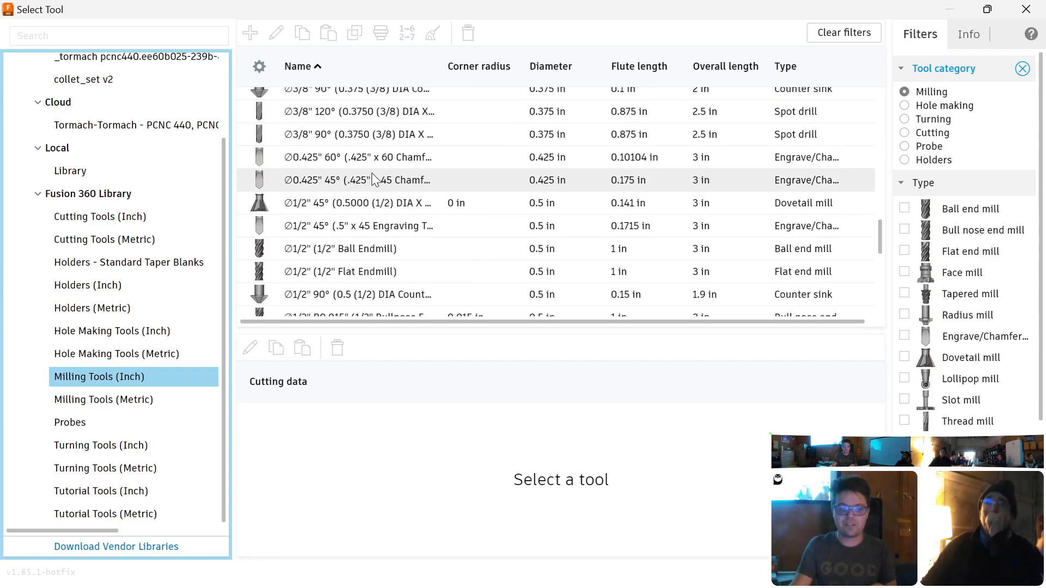
pyautogui.scroll(-3, 372, 172)
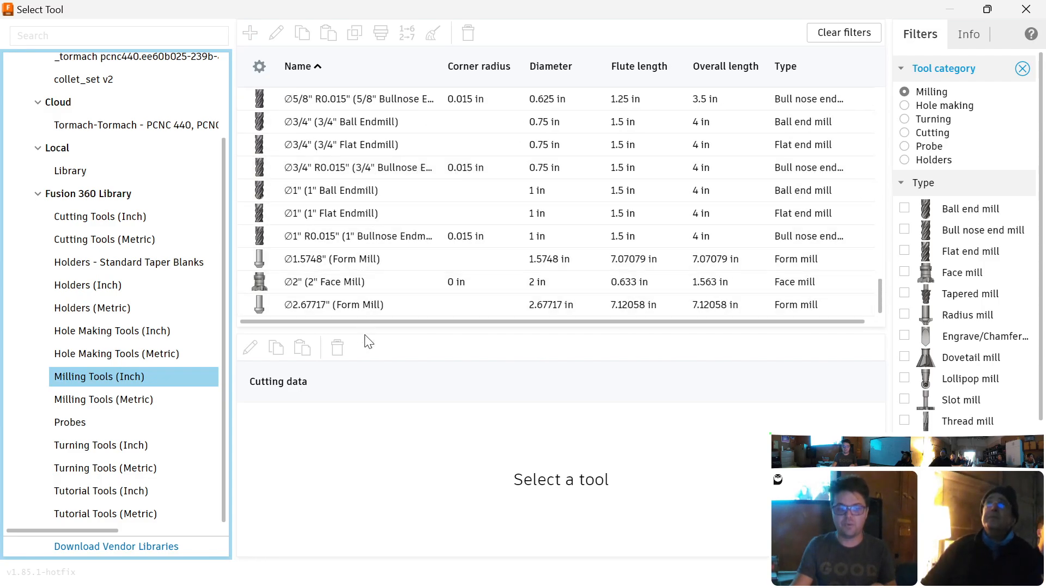
pyautogui.scroll(2, 398, 270)
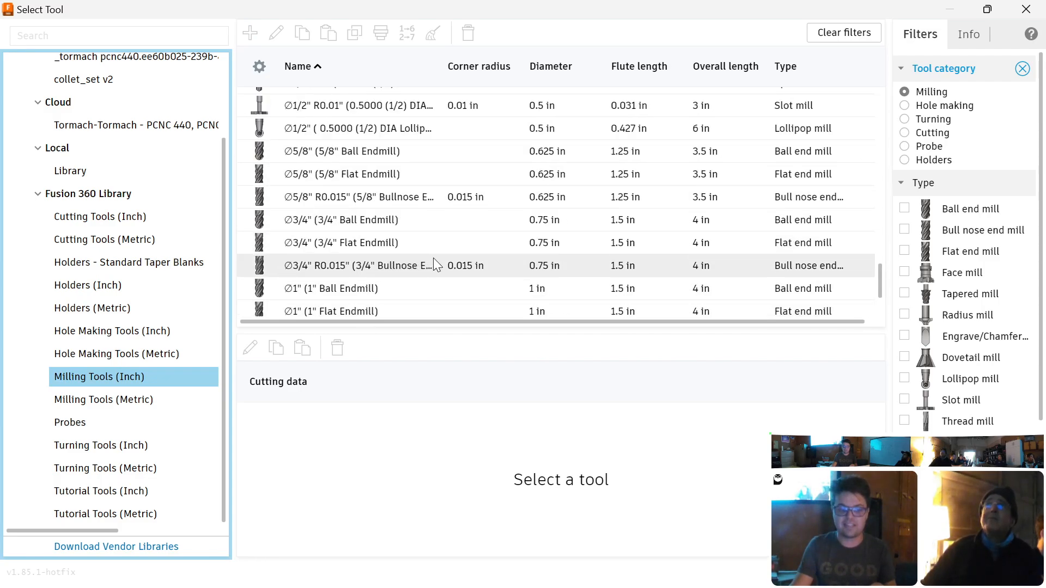
pyautogui.scroll(2, 433, 257)
pyautogui.scroll(2, 437, 265)
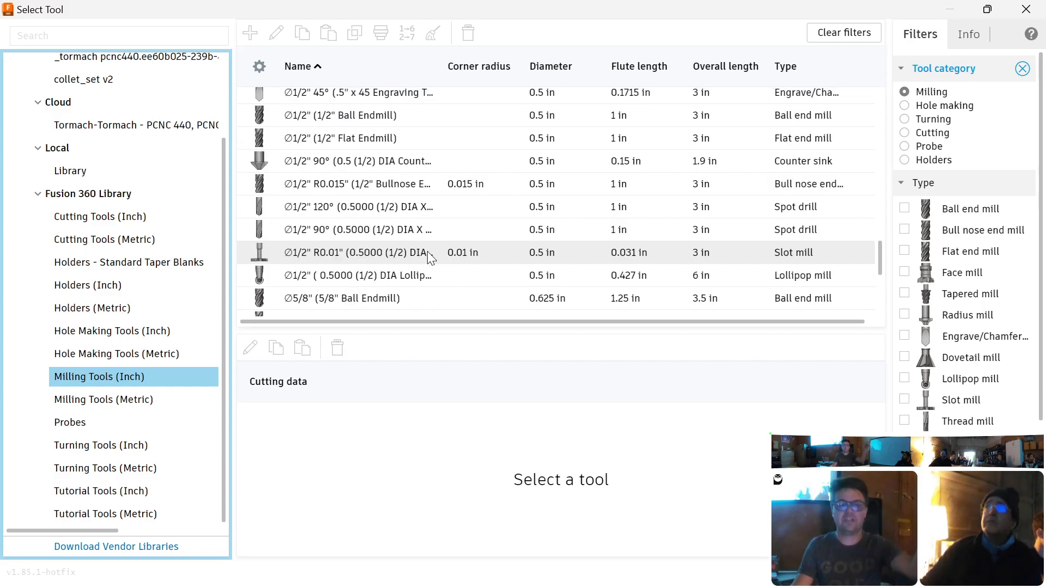
pyautogui.scroll(4, 432, 256)
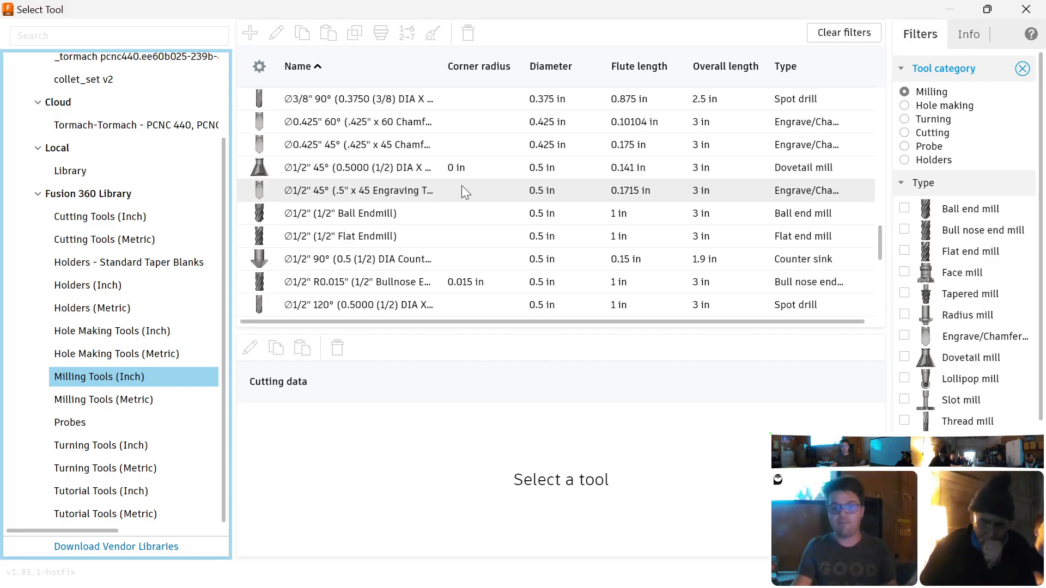
pyautogui.click(417, 240)
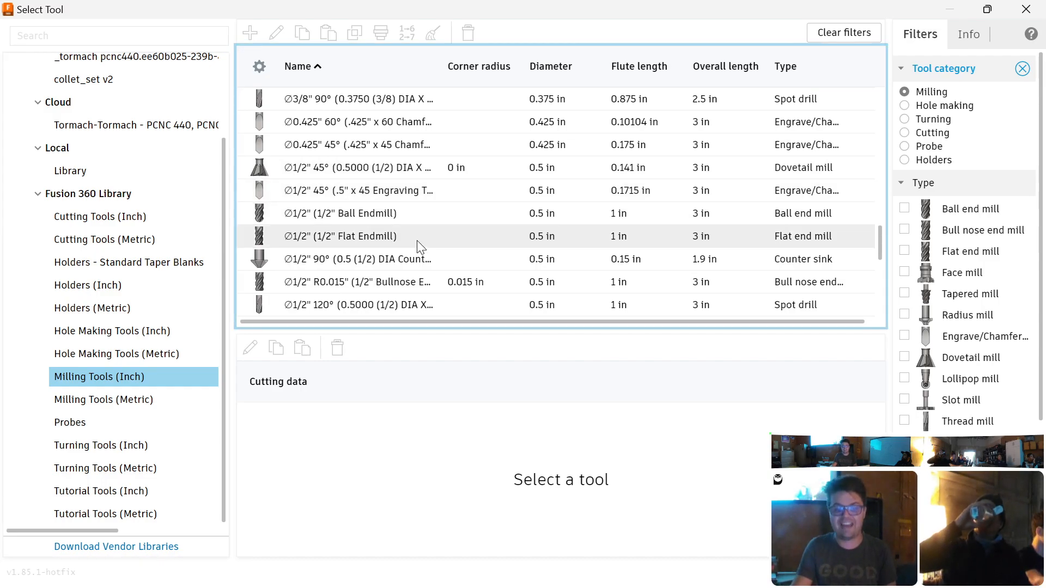
pyautogui.click(444, 243)
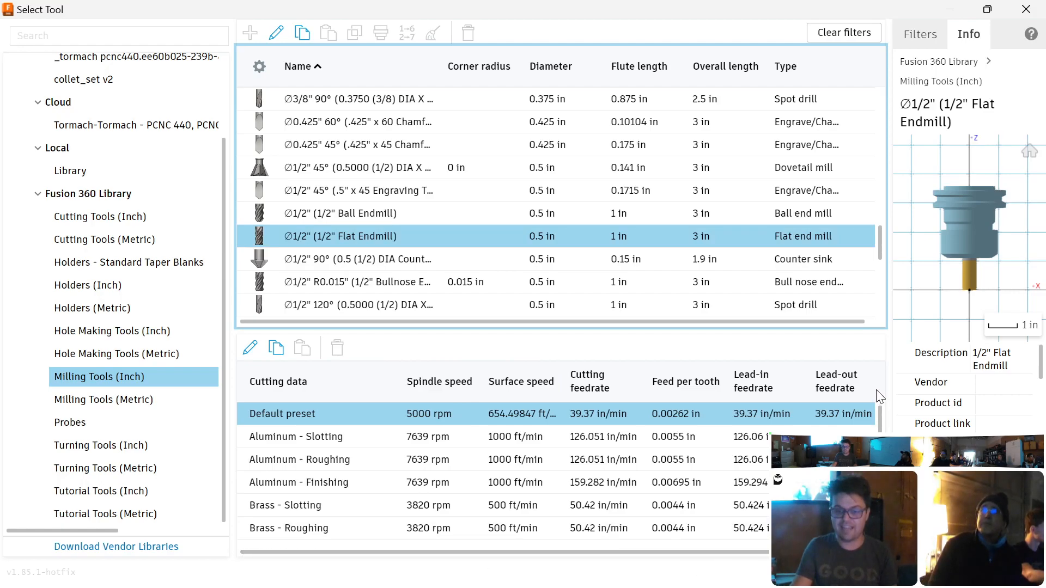
# - Look through the endmill's cutting data presets and choose Aluminum - Roughing
pyautogui.moveTo(534, 549)
pyautogui.mouseDown()
pyautogui.moveTo(625, 546)
pyautogui.moveTo(537, 549)
pyautogui.mouseUp()
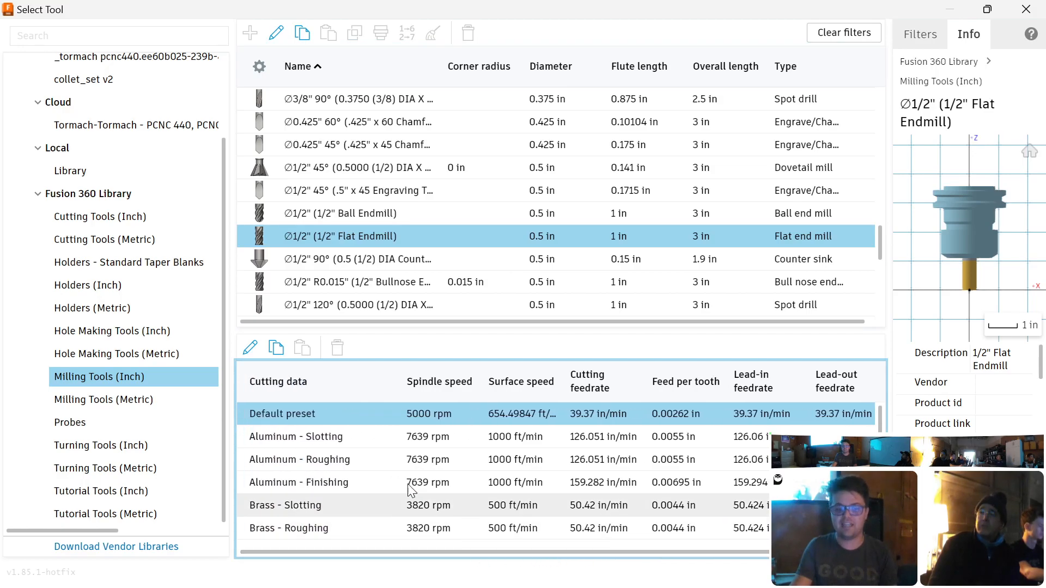
pyautogui.scroll(-5, 376, 518)
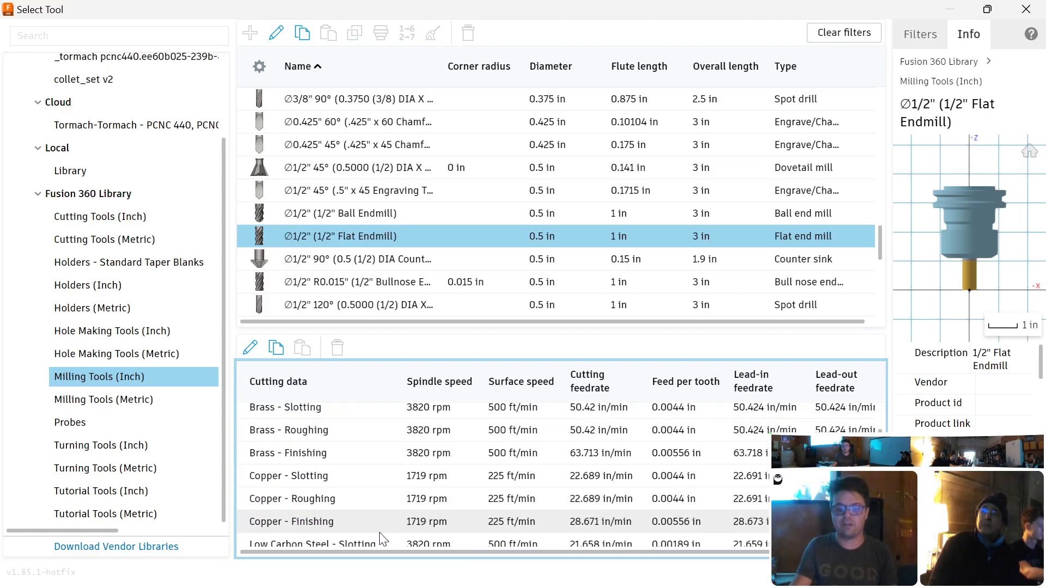
pyautogui.scroll(-3, 393, 462)
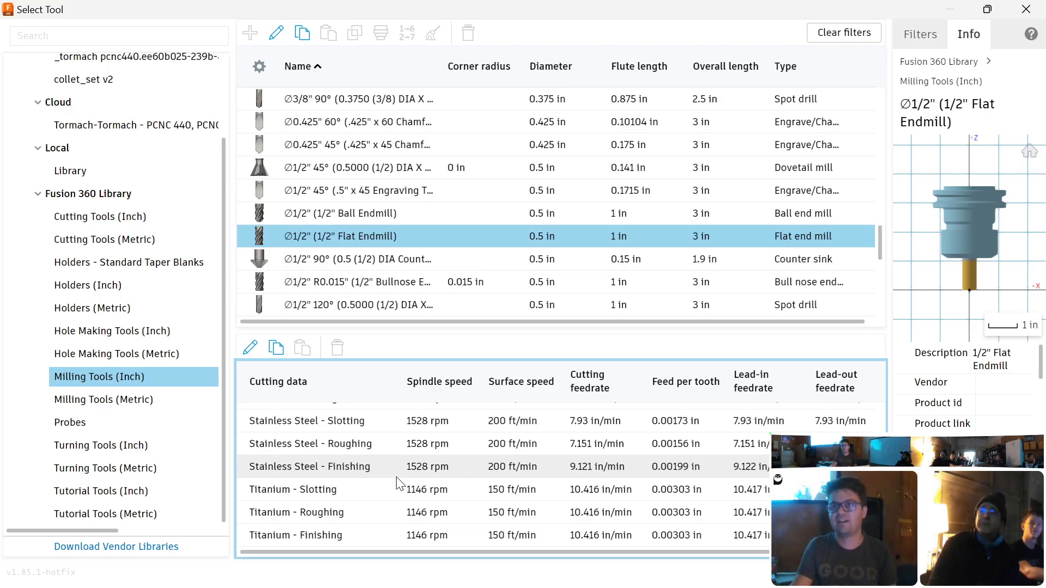
pyautogui.scroll(8, 397, 483)
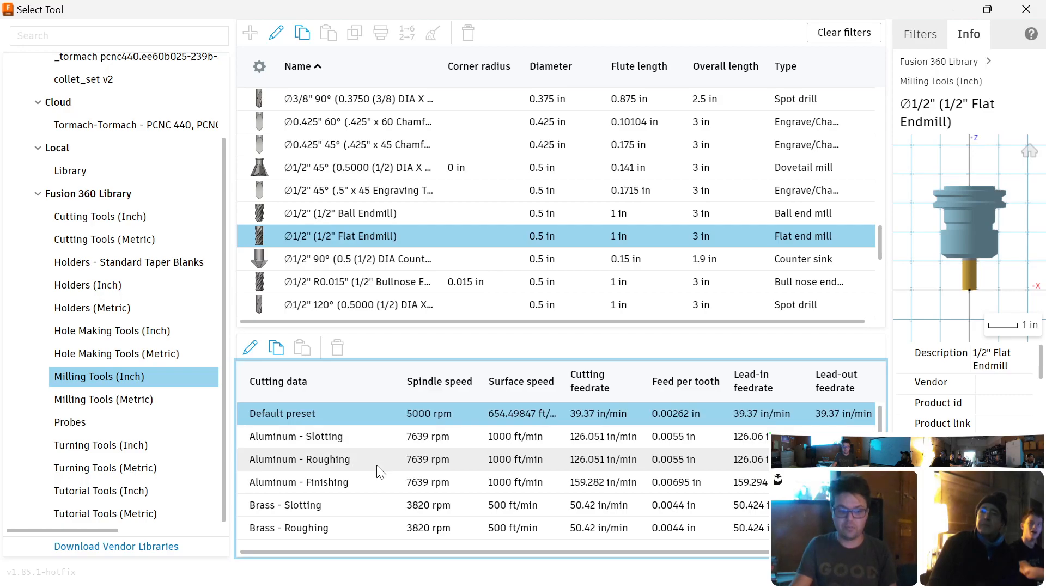
pyautogui.click(446, 462)
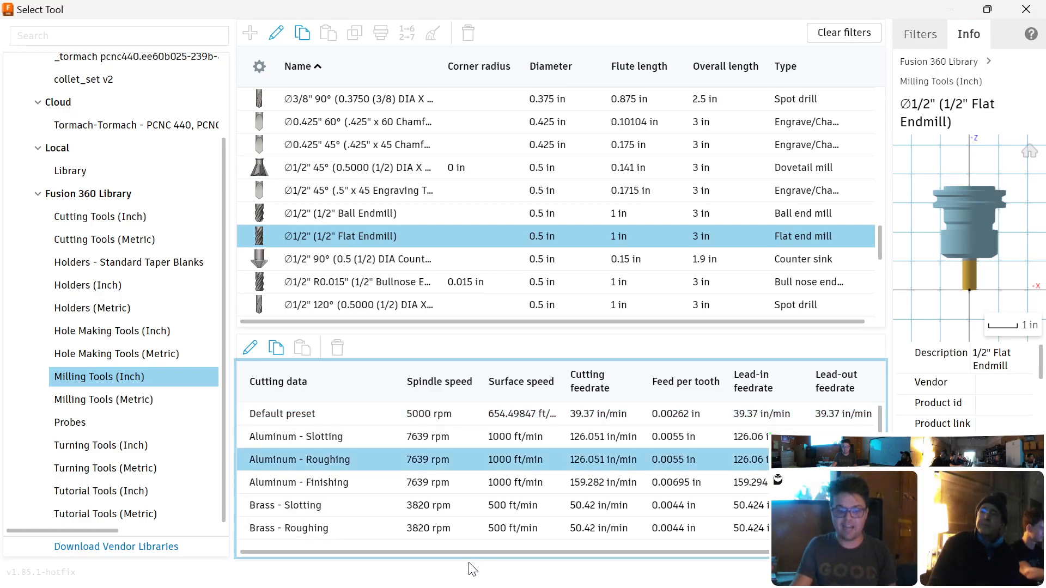
# - Examine the Aluminum - Roughing preset's speeds, feeds and coolant, and open the endmill's cutting data editor in a maximized window
pyautogui.moveTo(479, 551); pyautogui.dragTo(524, 552)
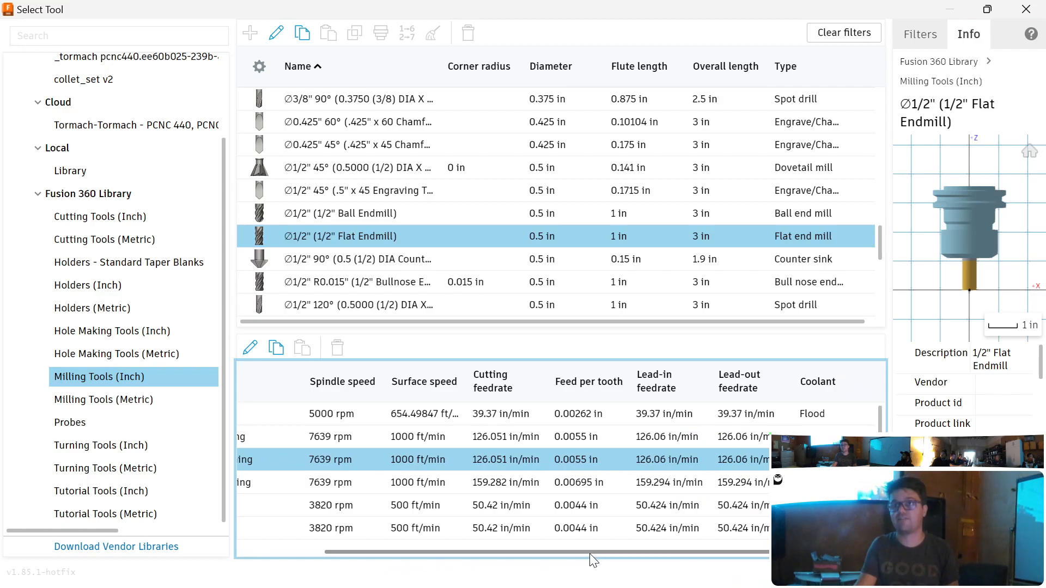
pyautogui.hscroll(-3, 543, 560)
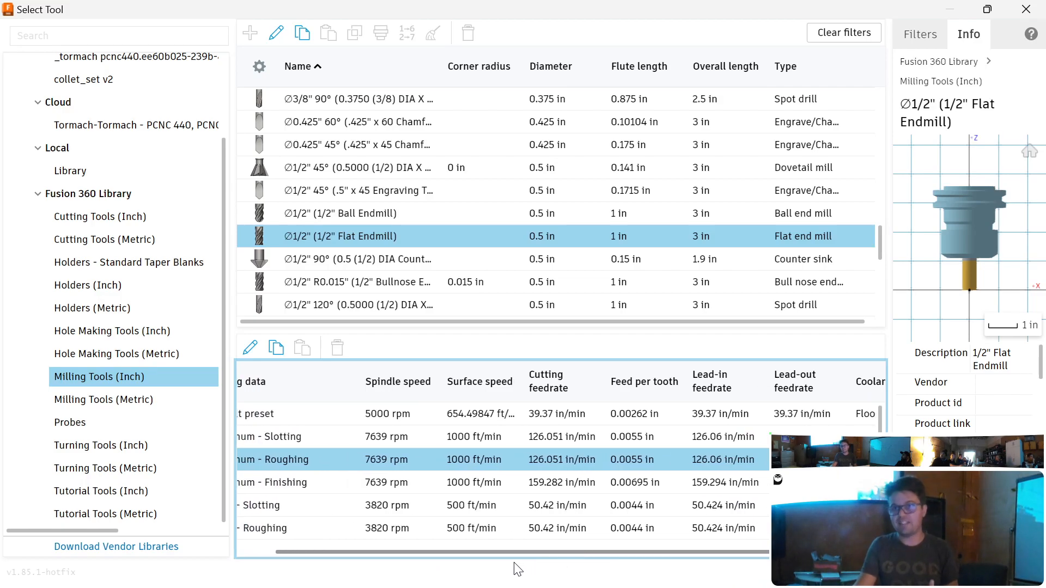
pyautogui.click(490, 463)
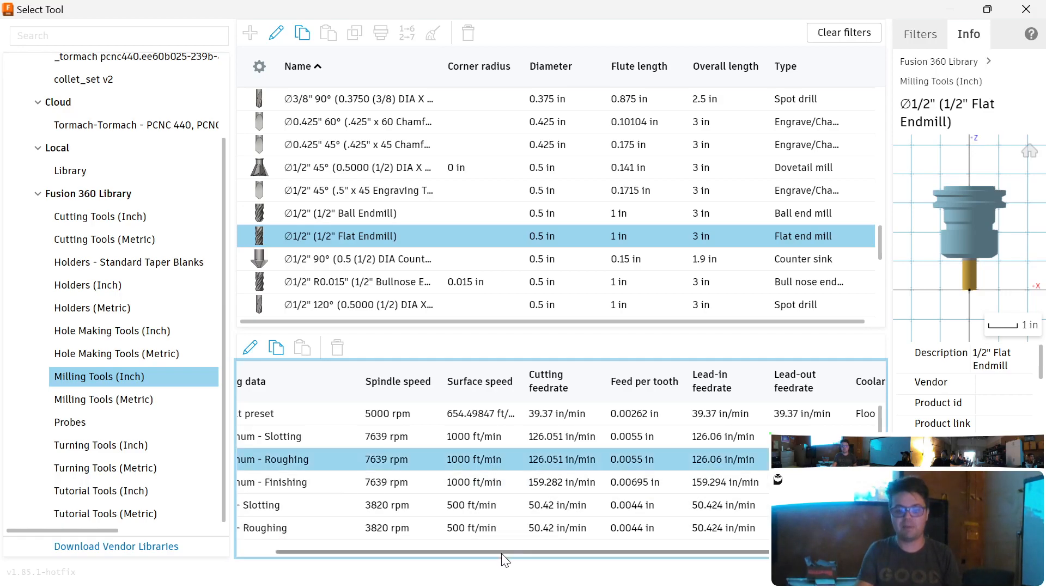
pyautogui.moveTo(501, 552); pyautogui.dragTo(452, 551)
pyautogui.click(251, 349)
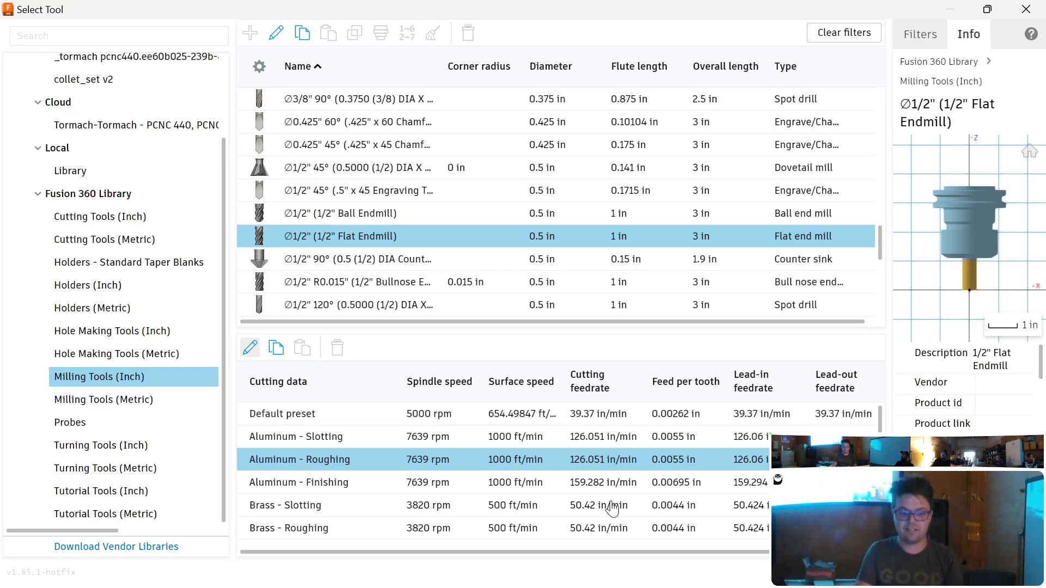
pyautogui.moveTo(461, 15)
pyautogui.mouseDown()
pyautogui.moveTo(502, 56)
pyautogui.moveTo(470, 2)
pyautogui.mouseUp()
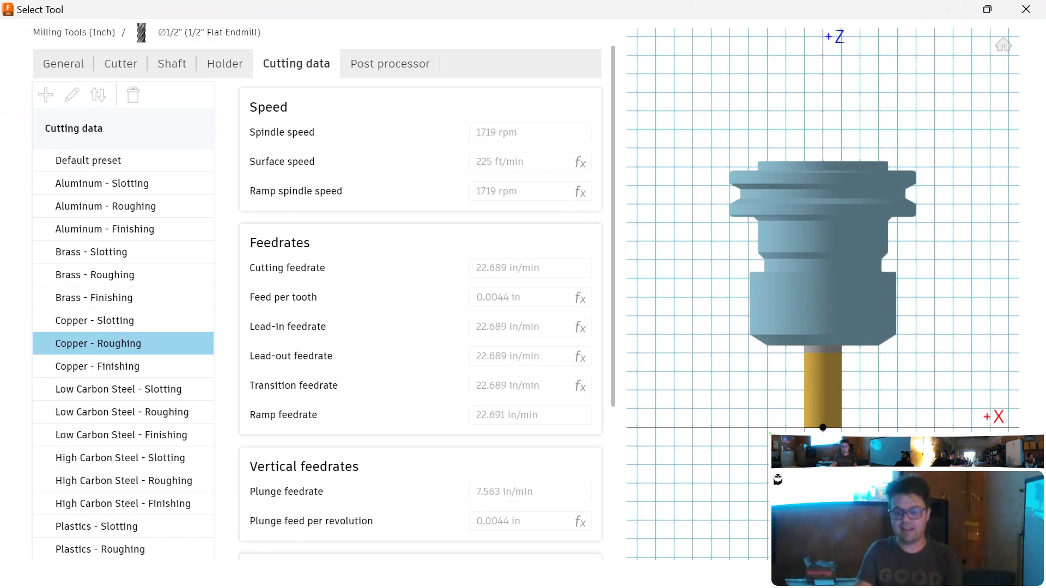
# - Copy the 1/2" Flat Endmill from the Milling Tools (Inch) library into the P2_v1 v1 document's tool library
pyautogui.doubleClick(630, 15)
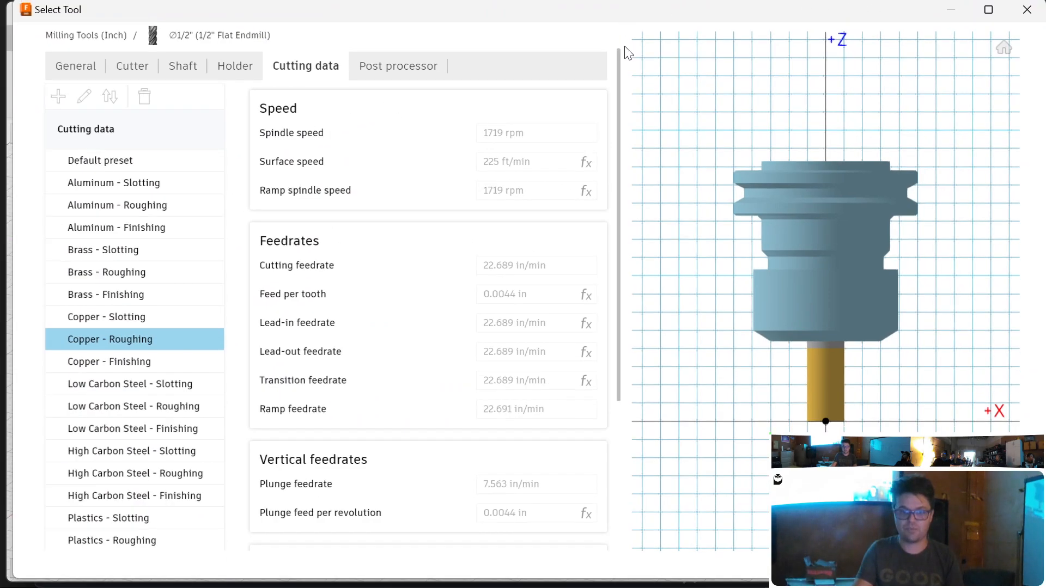
pyautogui.moveTo(625, 47); pyautogui.dragTo(633, 113)
pyautogui.moveTo(507, 111); pyautogui.dragTo(486, 1)
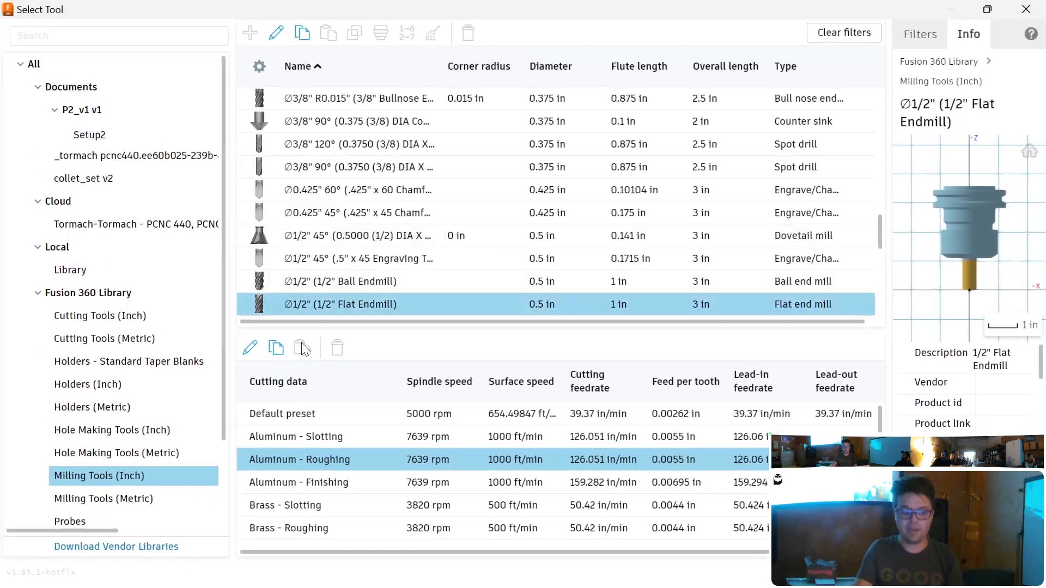
pyautogui.click(308, 35)
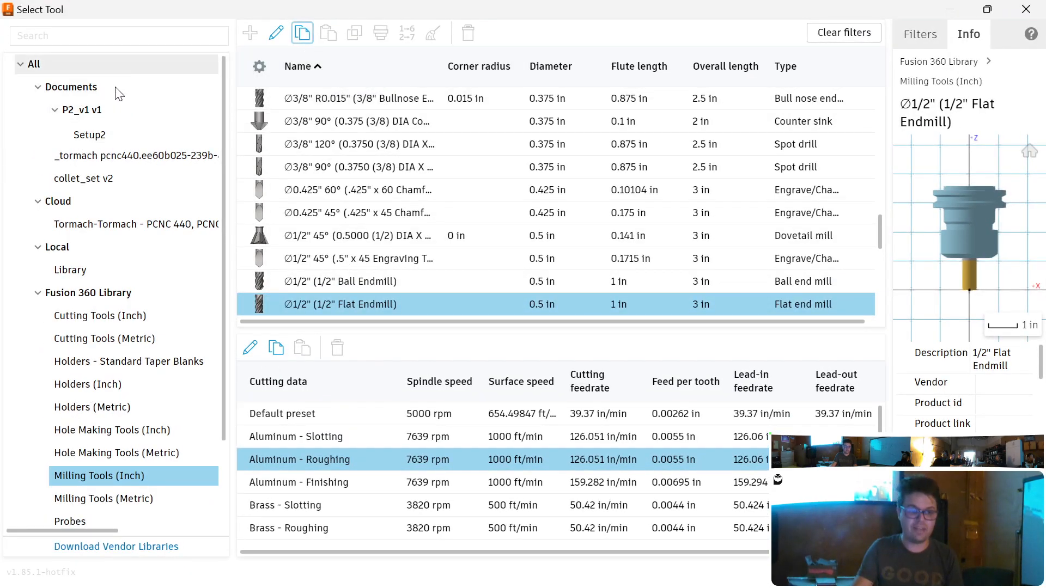
pyautogui.click(115, 111)
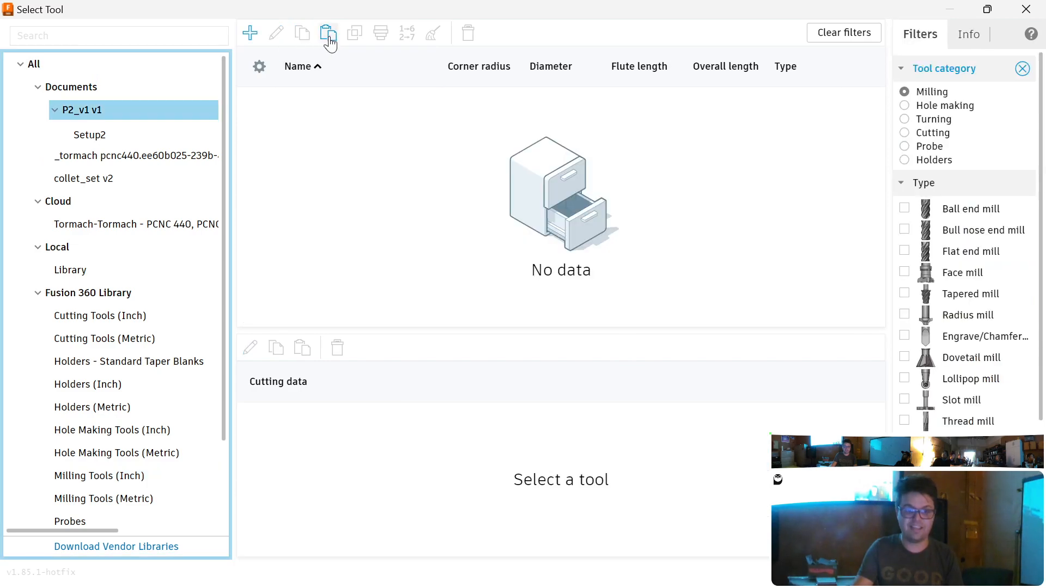
pyautogui.click(329, 38)
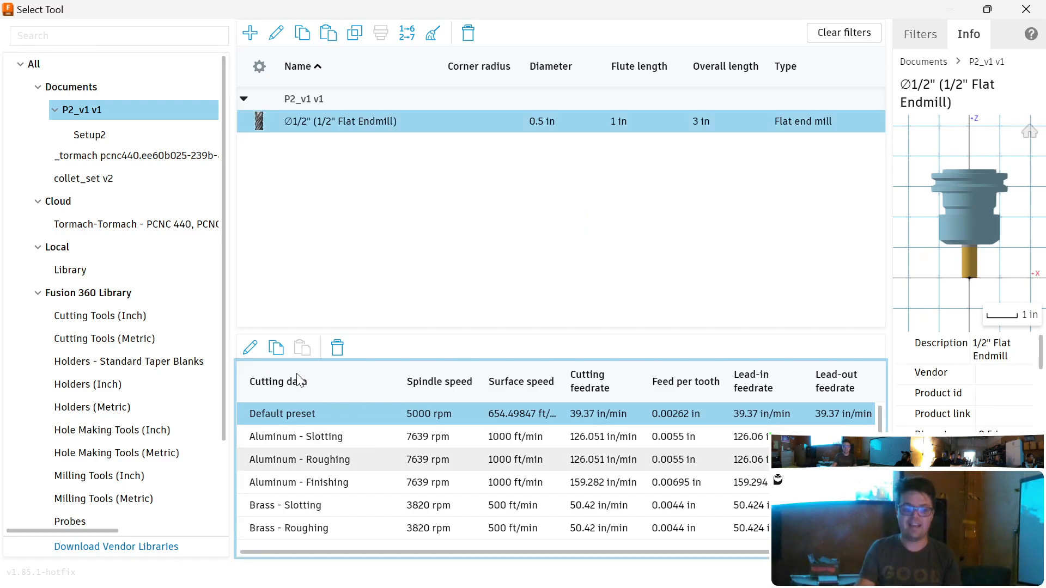
# - Set the cutting feedrate to 30 in/min in the copied endmill's Aluminum - Roughing preset and accept the tool for the Face operation
pyautogui.click(314, 454)
pyautogui.click(250, 349)
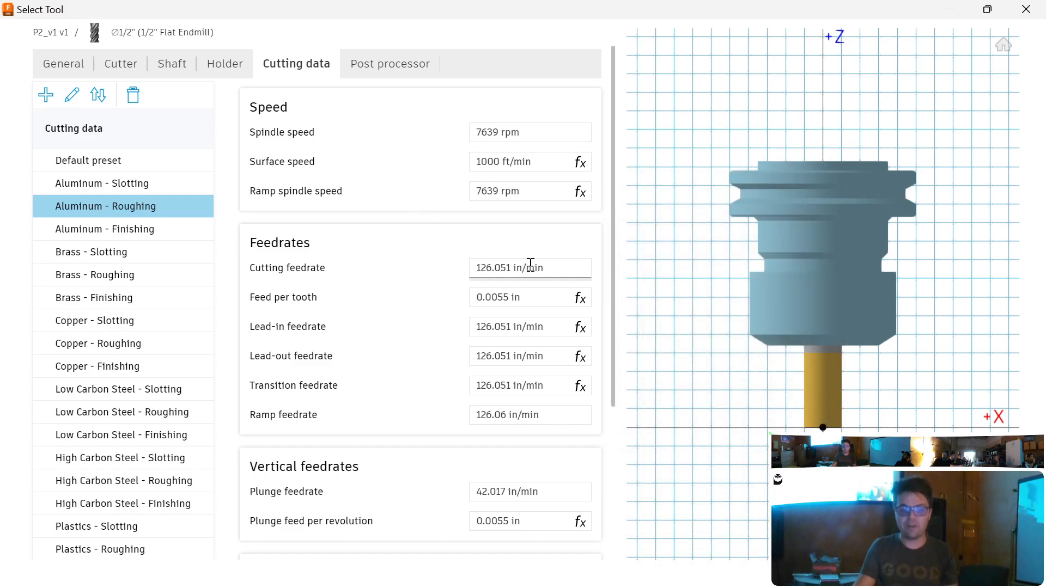
pyautogui.moveTo(526, 266)
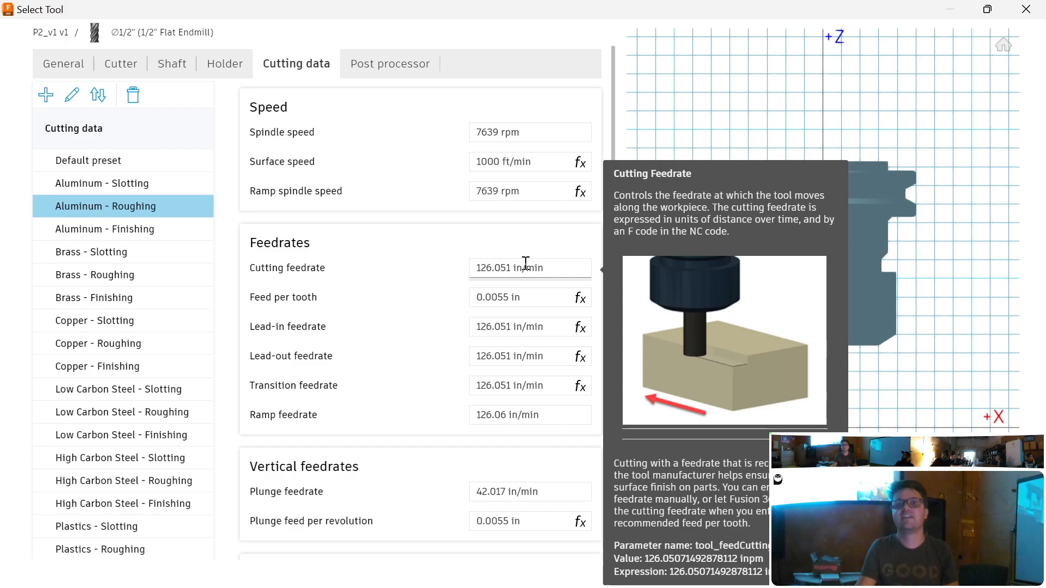
pyautogui.click(526, 263)
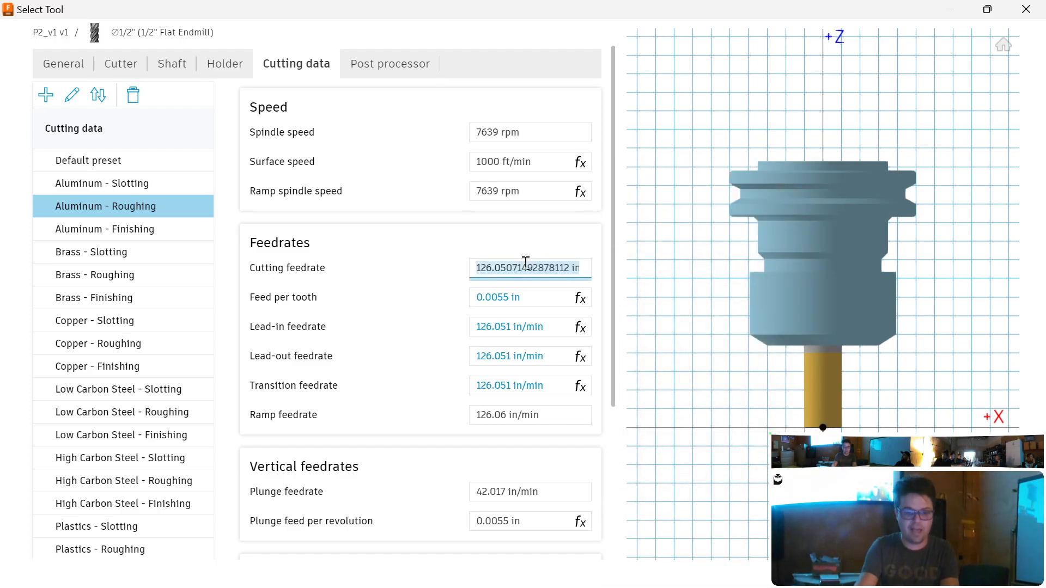
pyautogui.write('30')
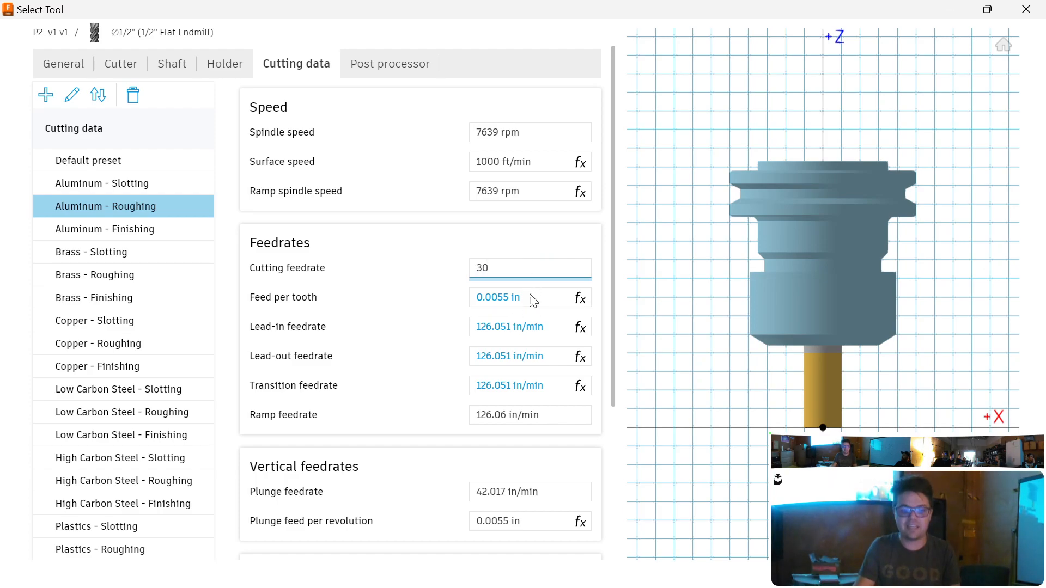
pyautogui.press('Tab')
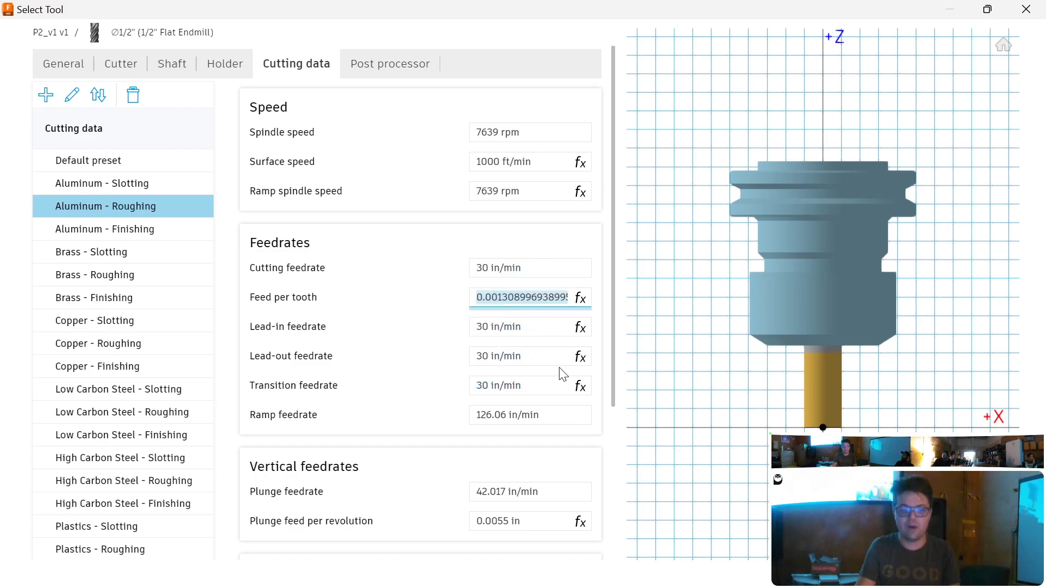
pyautogui.click(558, 268)
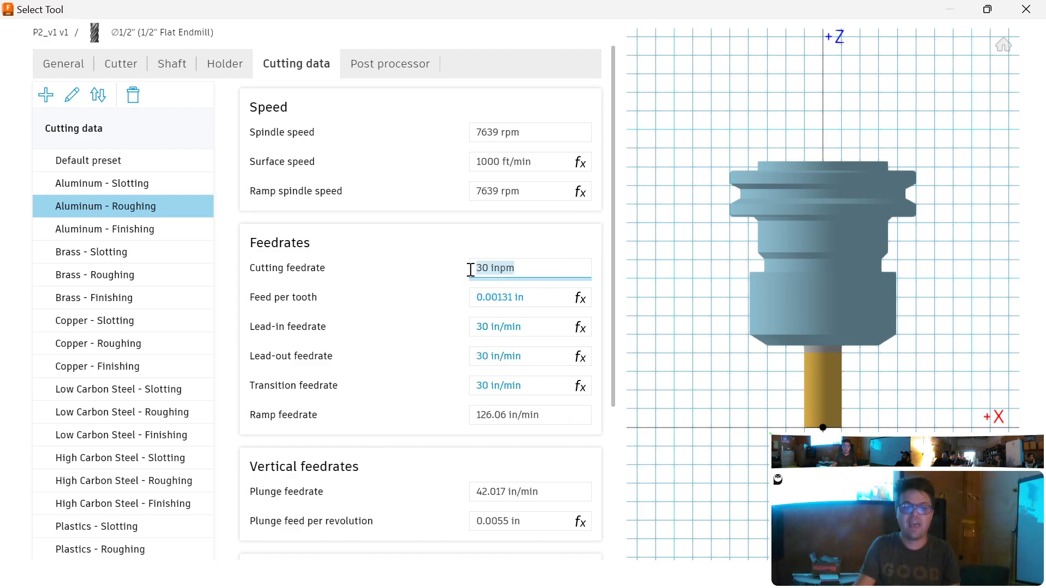
pyautogui.moveTo(500, 297)
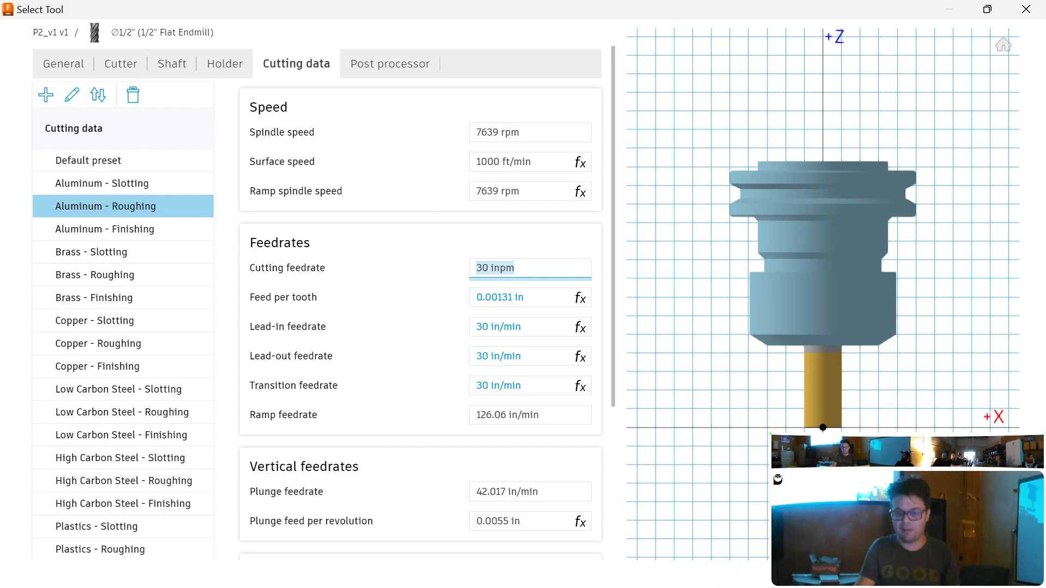
pyautogui.click(705, 373)
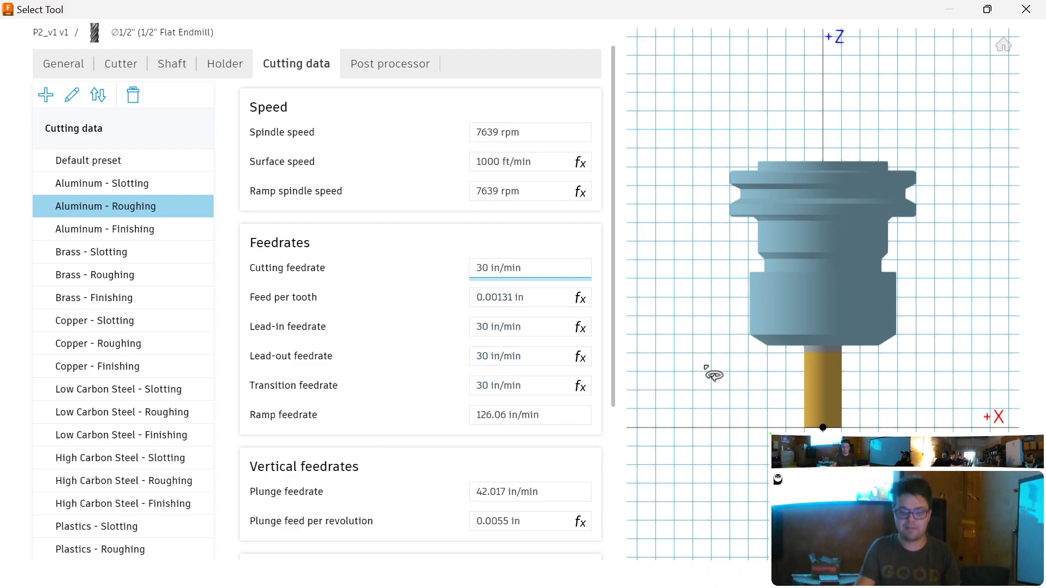
pyautogui.press('Return')
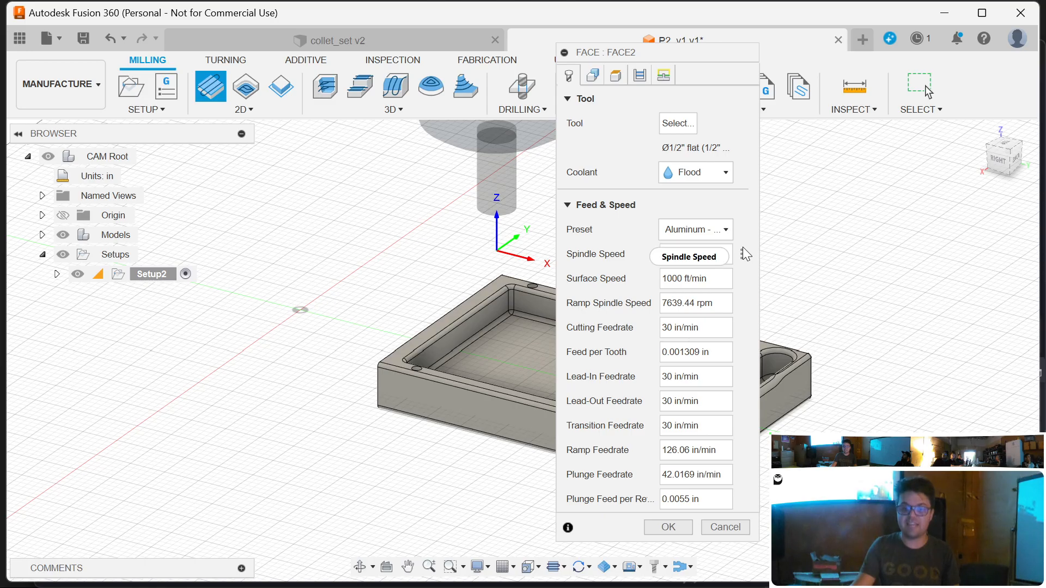
# - Set the Face operation's surface speed to 1100 ft/min and generate its toolpath
pyautogui.moveTo(743, 257)
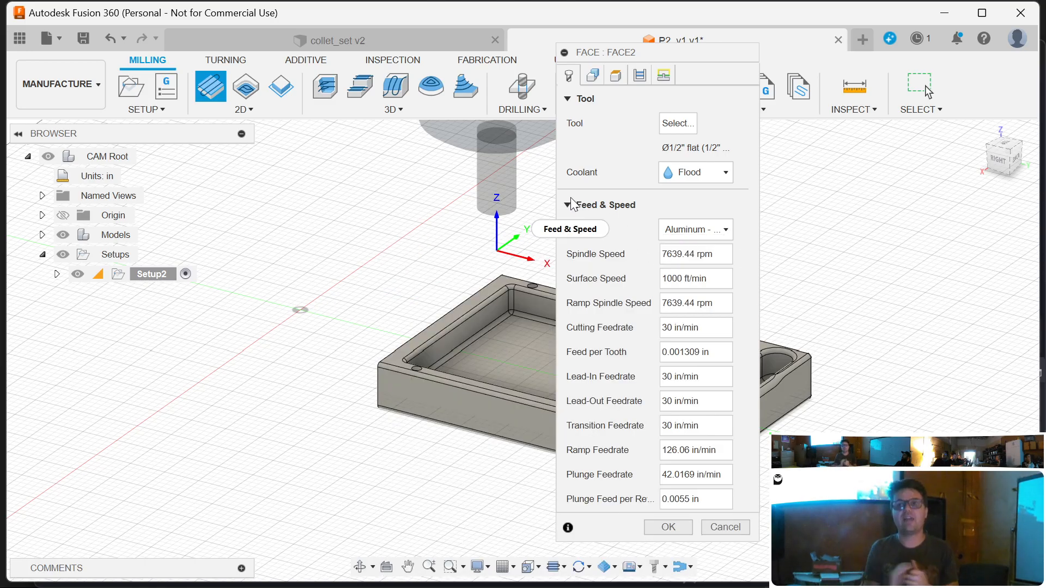
pyautogui.moveTo(572, 206)
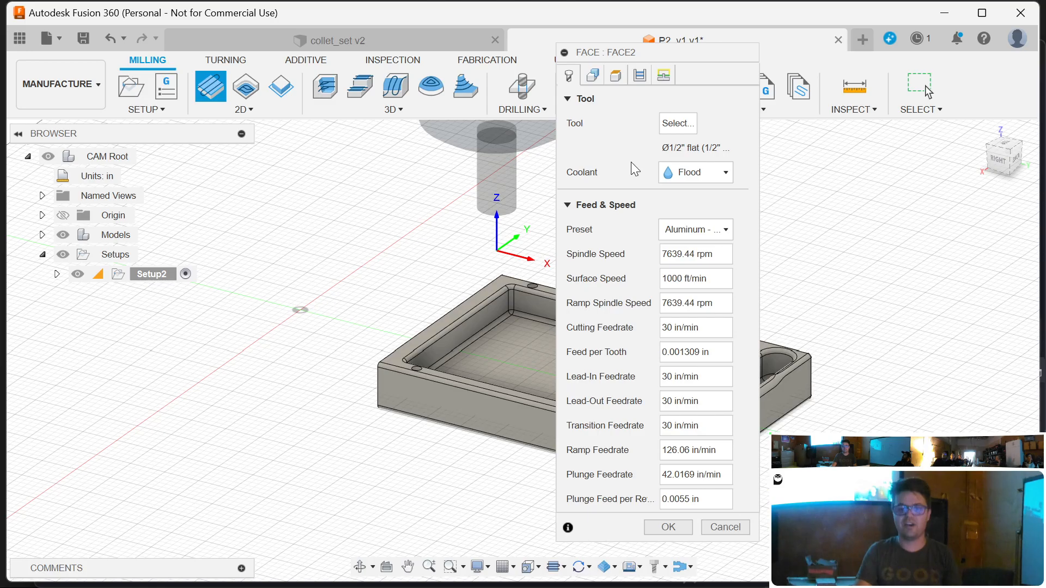
pyautogui.click(705, 277)
pyautogui.write('1100')
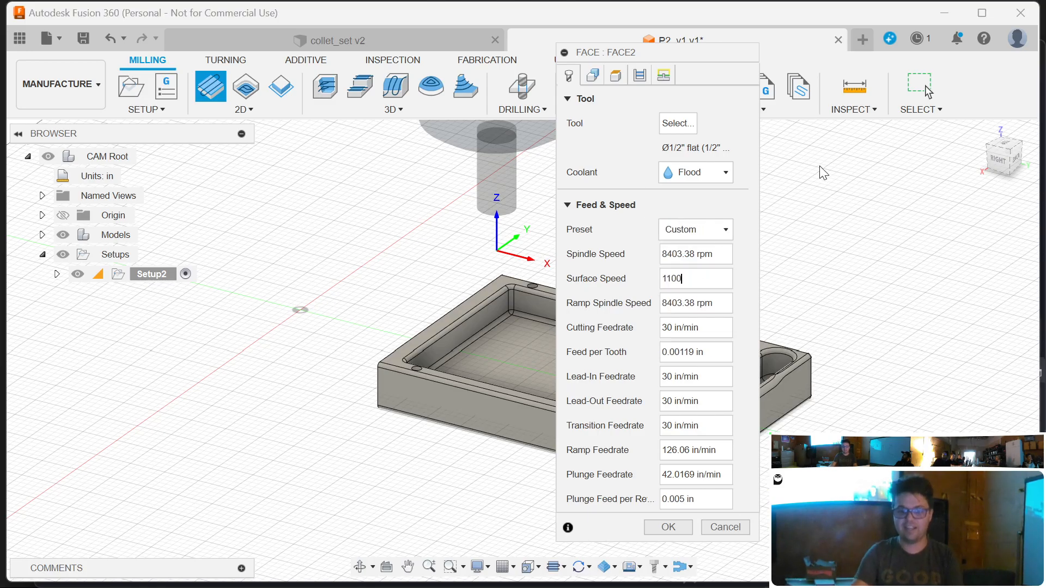
pyautogui.press('Return')
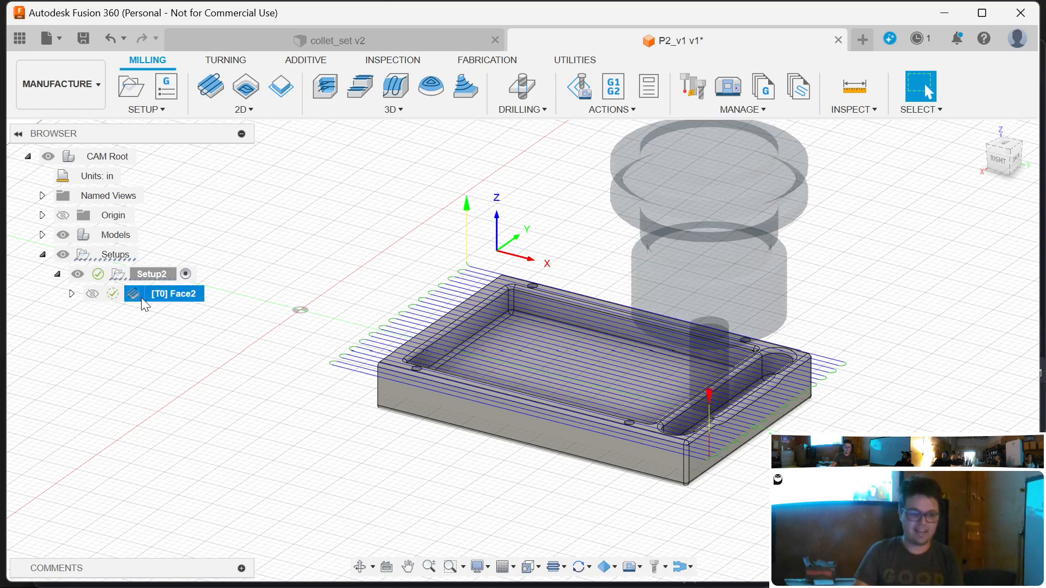
# - Reopen the Face2 operation and set its surface speed to the expression tool_diameter * Math.PI * tool_spindleSpeed
pyautogui.doubleClick(142, 296)
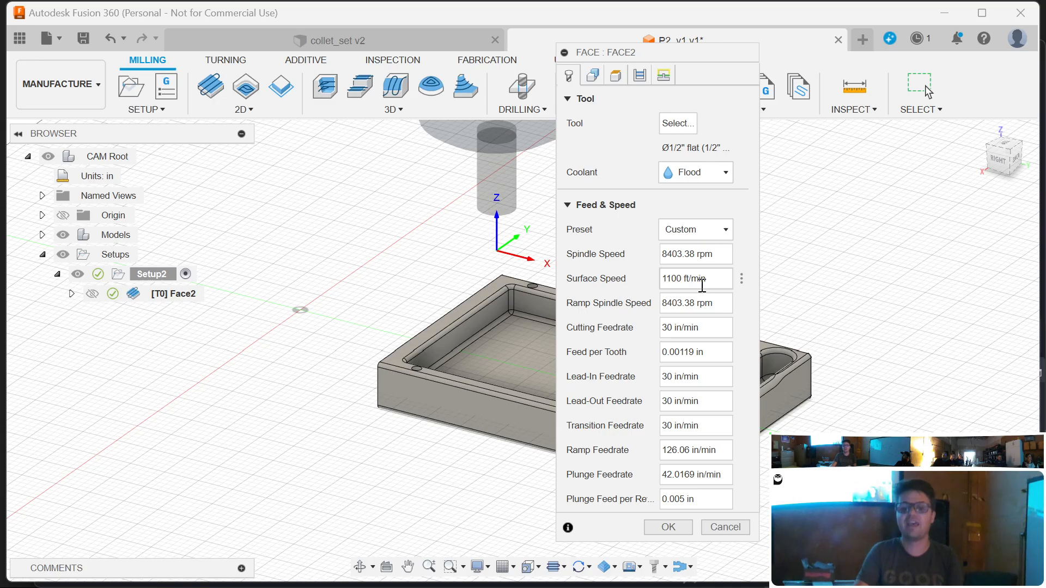
pyautogui.click(742, 278)
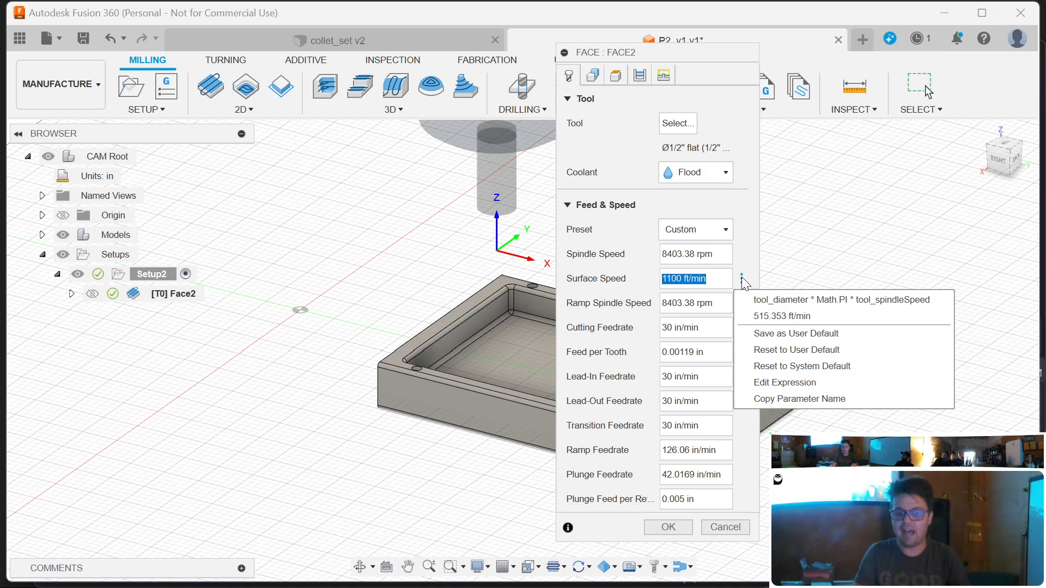
pyautogui.click(814, 302)
pyautogui.click(760, 331)
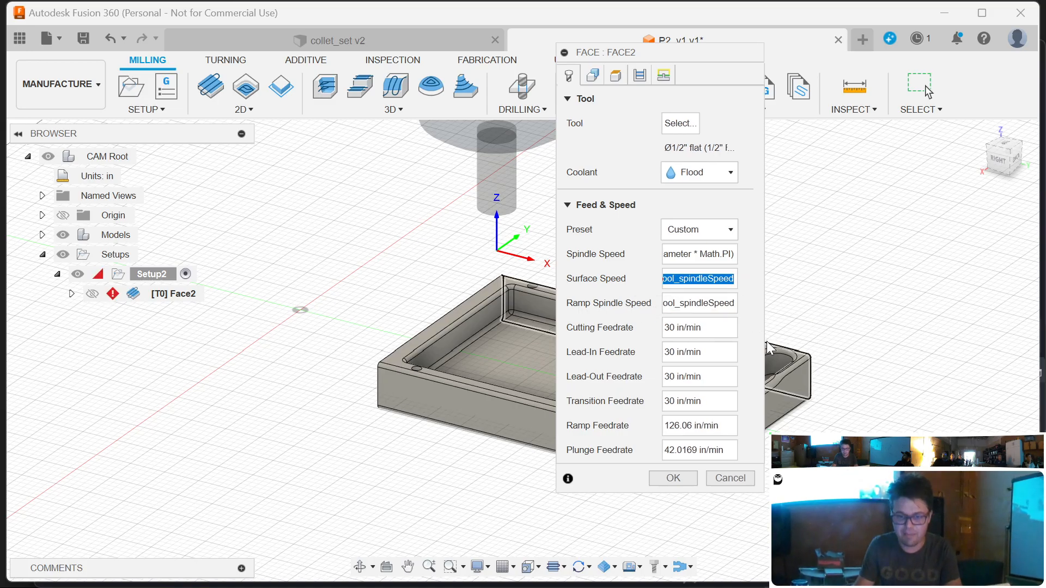
# - Widen the Face settings, try to reset the surface speed to its user default, and accept the operation
pyautogui.click(565, 76)
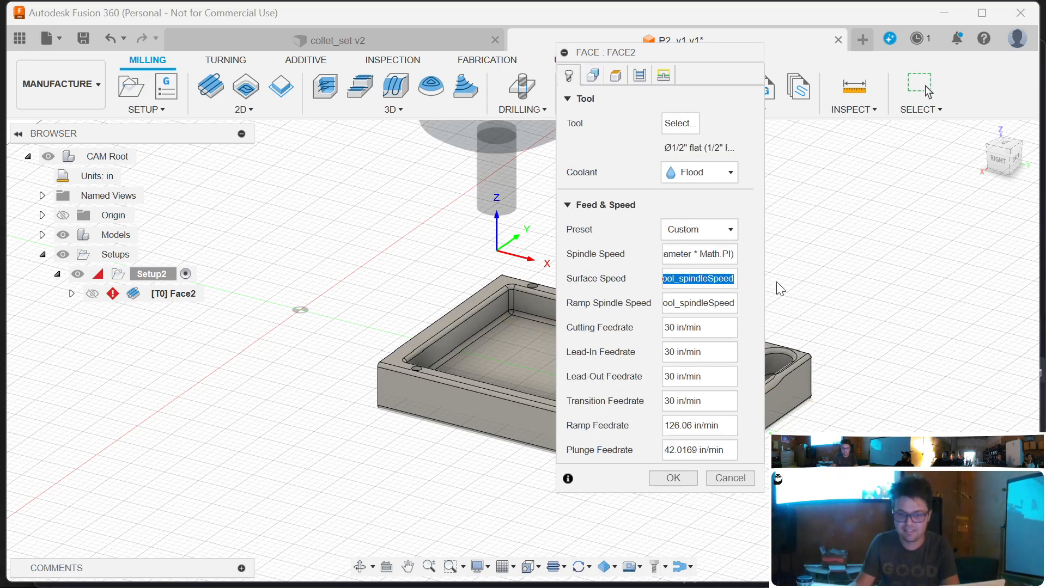
pyautogui.moveTo(764, 289); pyautogui.dragTo(844, 291)
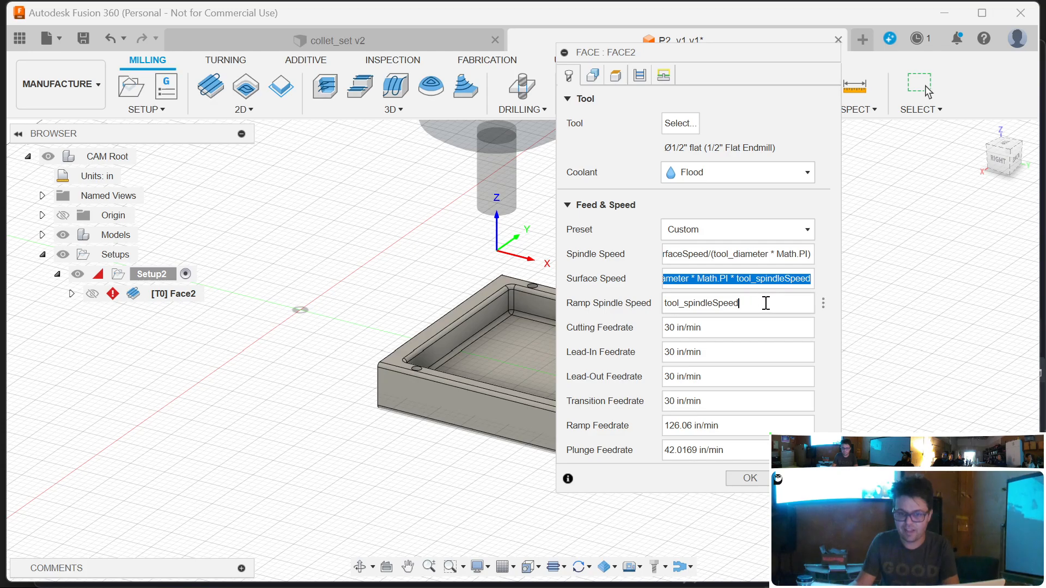
pyautogui.click(788, 286)
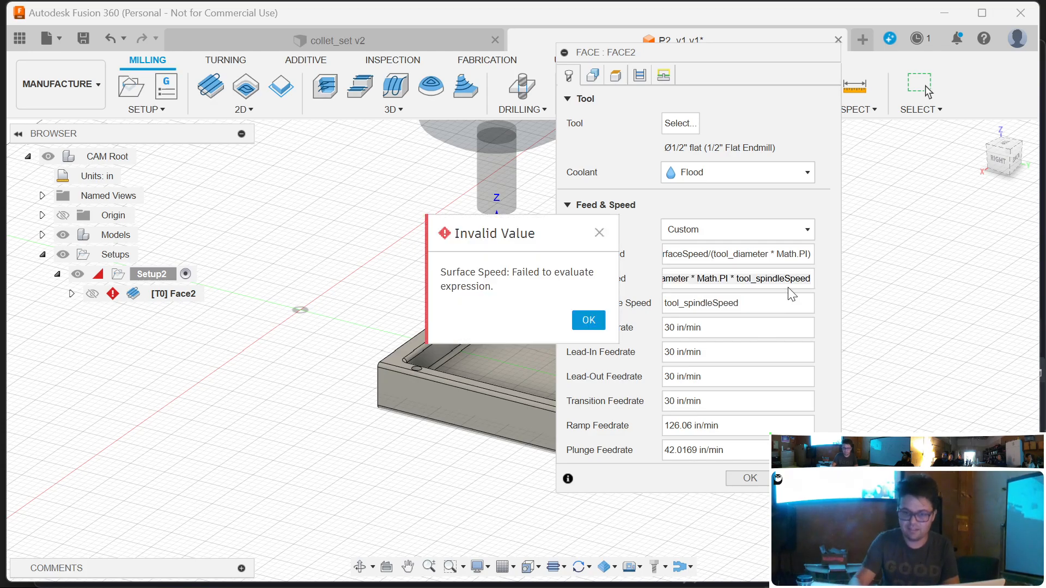
pyautogui.click(582, 321)
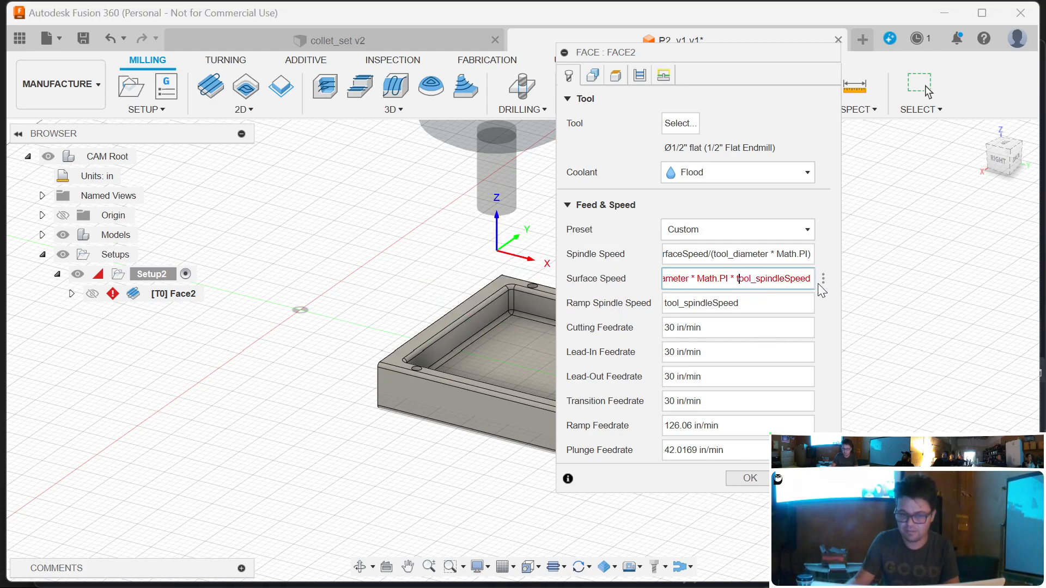
pyautogui.click(823, 279)
pyautogui.click(884, 349)
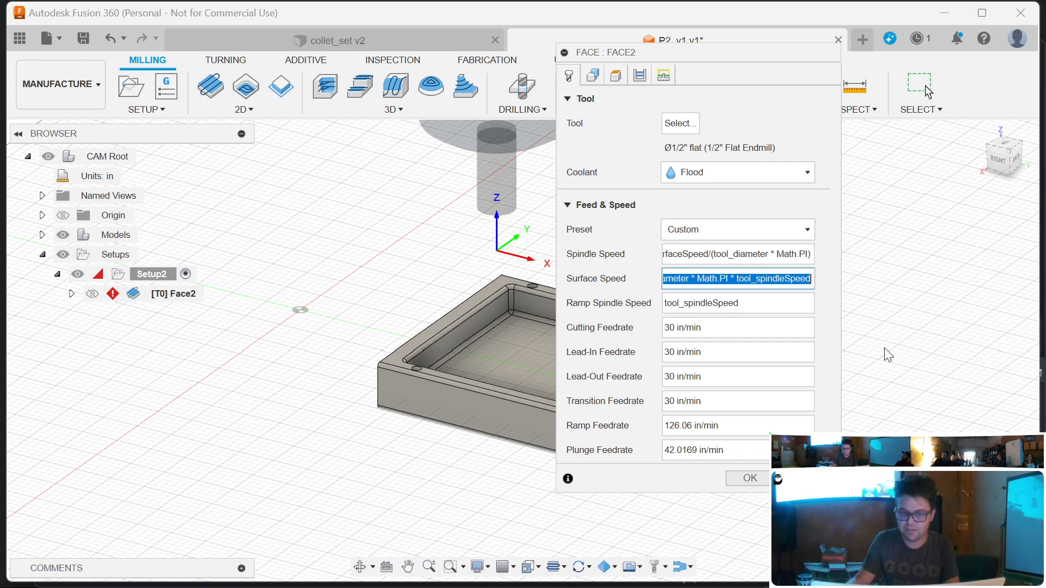
pyautogui.click(750, 479)
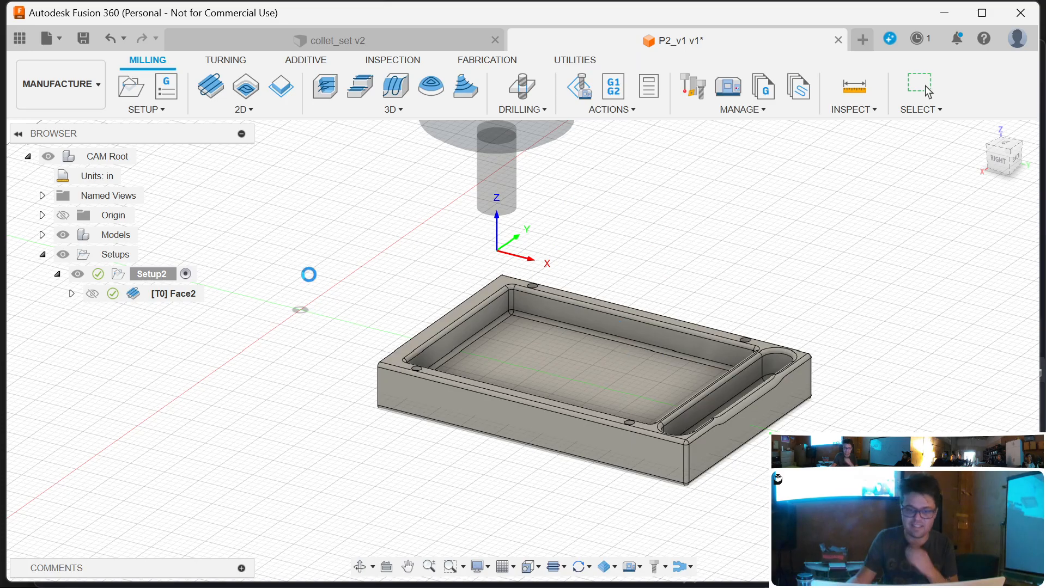
# - Reopen the Face2 operation and check the value options offered for its surface speed
pyautogui.click(164, 294)
pyautogui.click(161, 293)
pyautogui.doubleClick(135, 296)
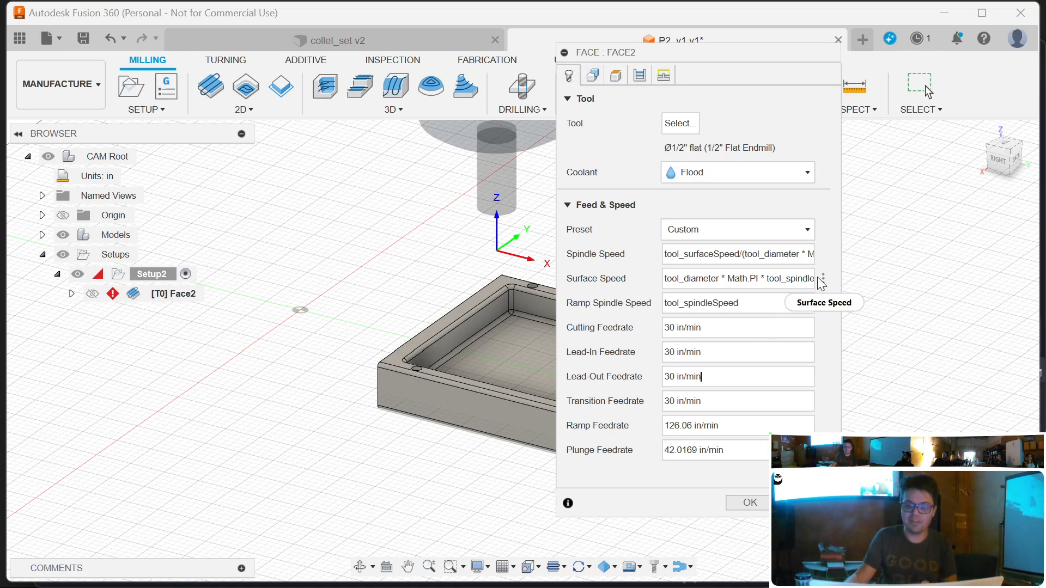
pyautogui.click(822, 277)
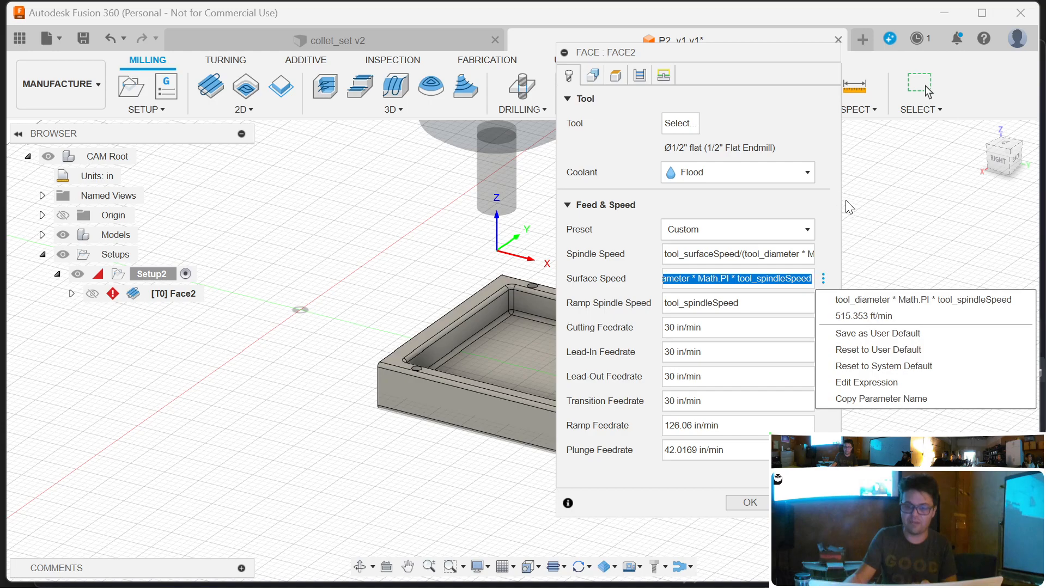
pyautogui.click(761, 198)
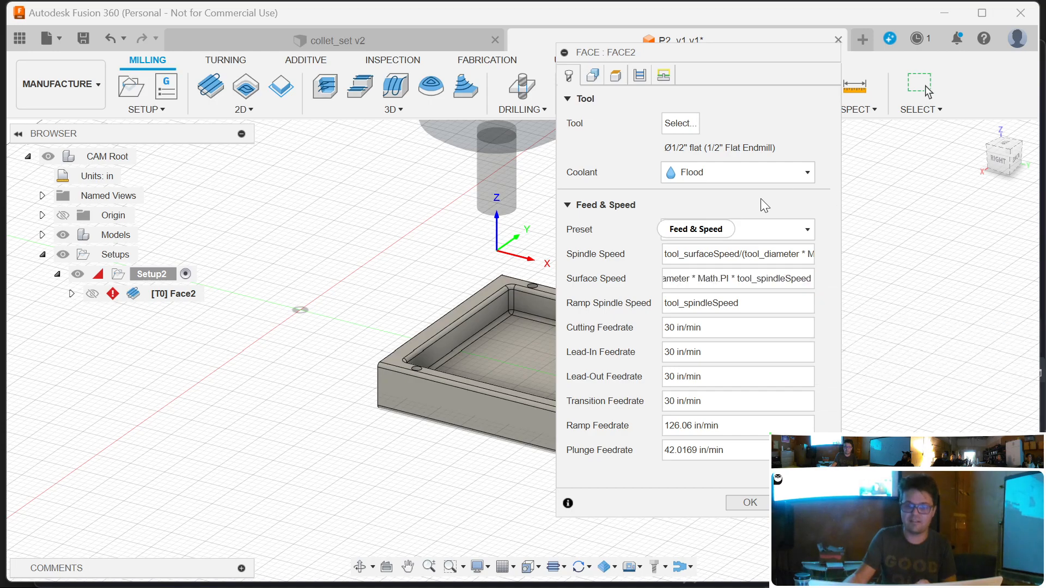
# - Clear the closed chain from the Face operation's stock selections and open its height settings
pyautogui.click(591, 76)
pyautogui.moveTo(603, 56); pyautogui.dragTo(766, 63)
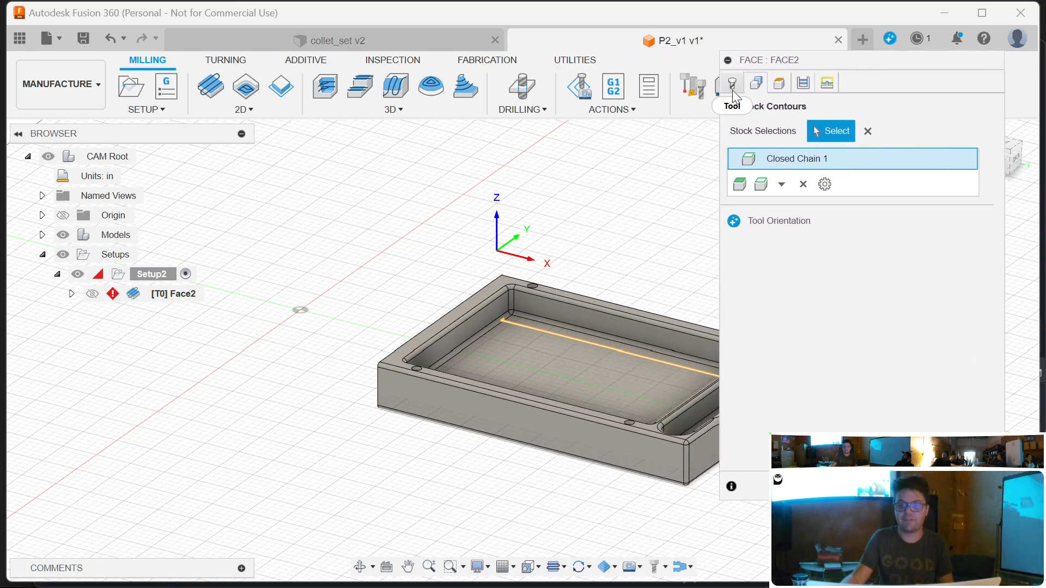
pyautogui.moveTo(799, 59); pyautogui.dragTo(234, 56)
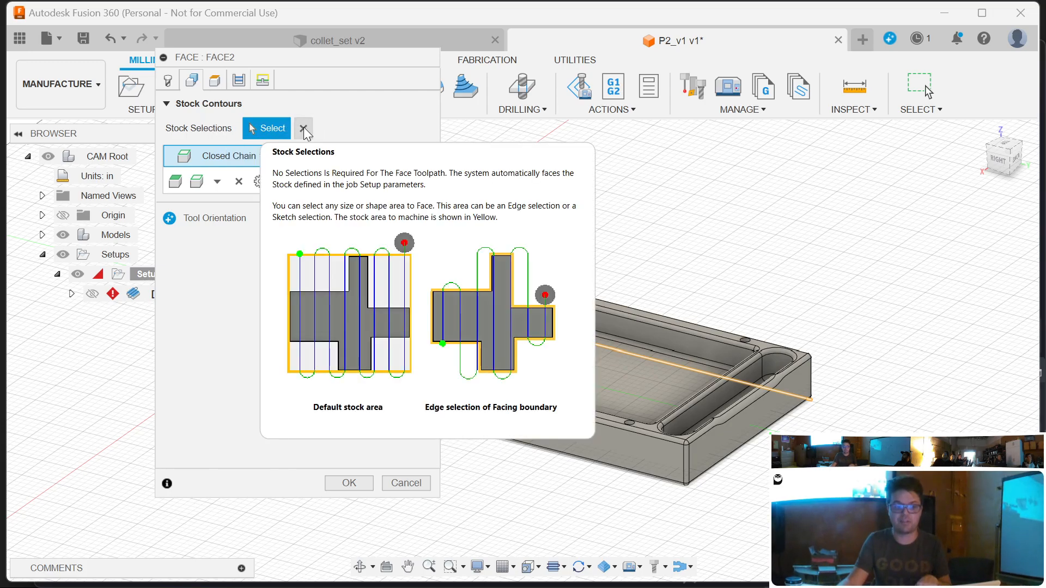
pyautogui.click(303, 128)
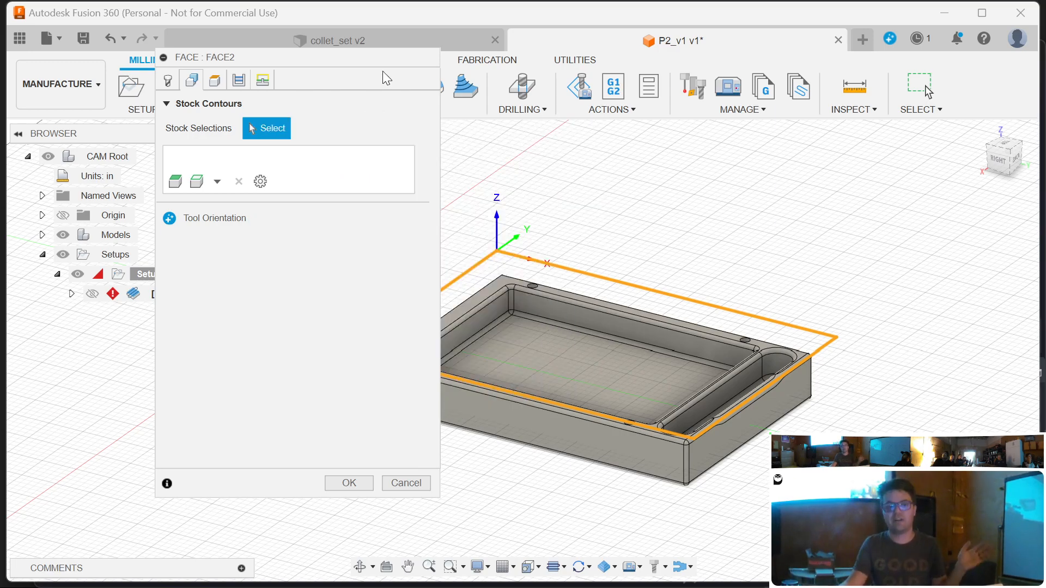
pyautogui.click(216, 80)
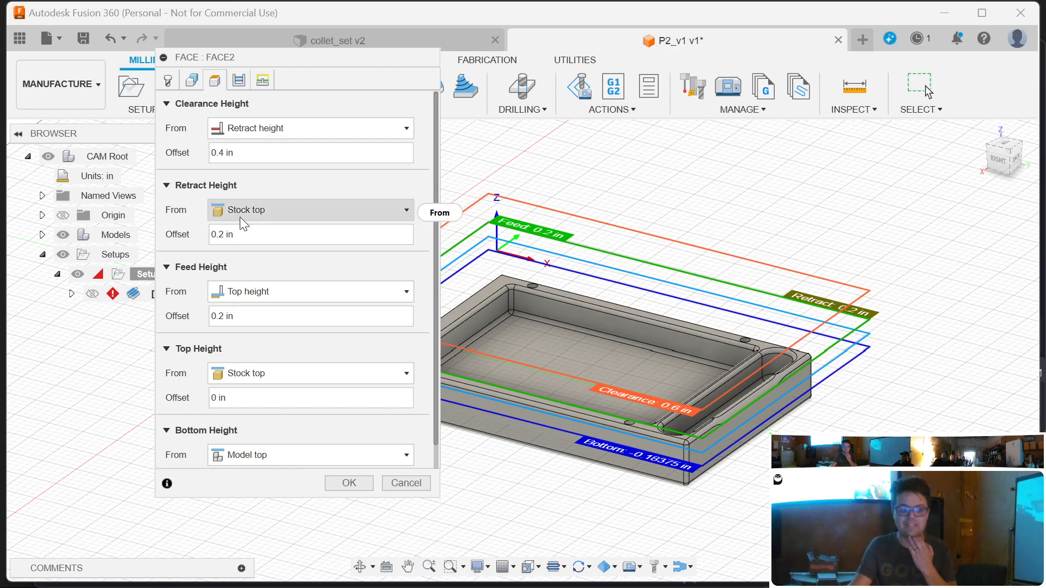
pyautogui.moveTo(240, 209)
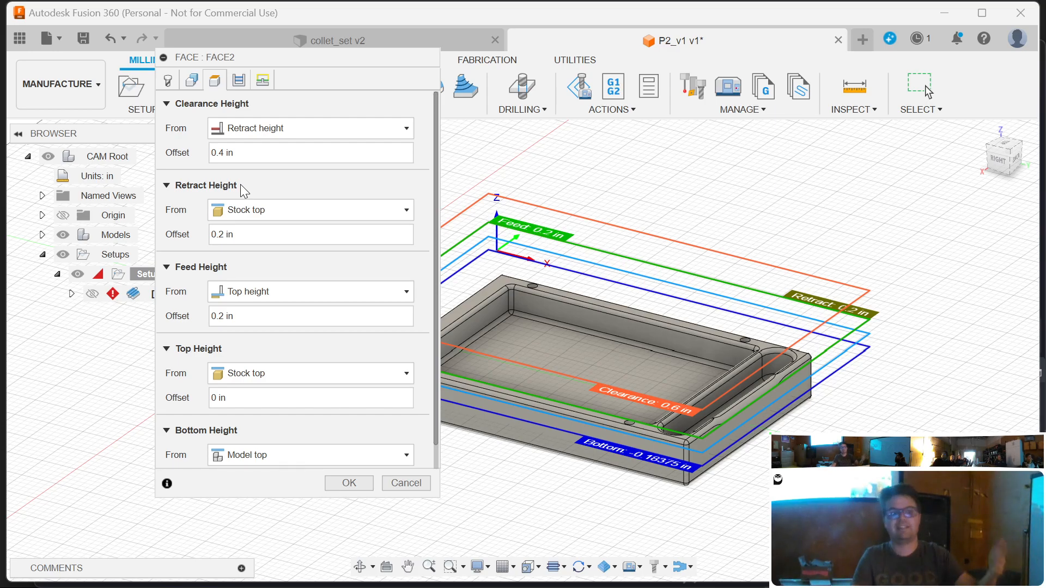
# - Check the reference options offered for the Face operation's bottom height, keeping Model top
pyautogui.scroll(-1, 253, 214)
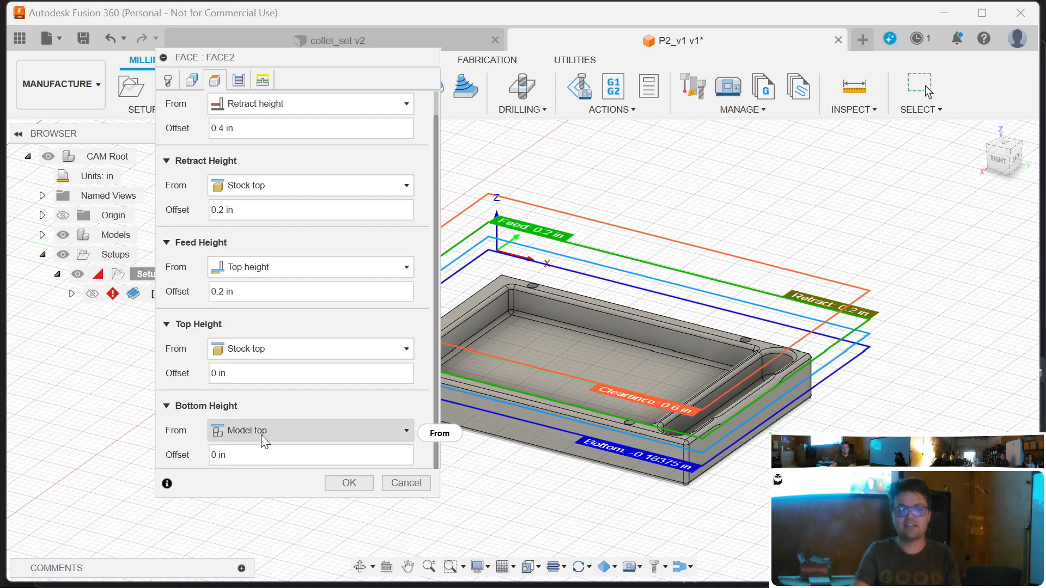
pyautogui.moveTo(260, 435)
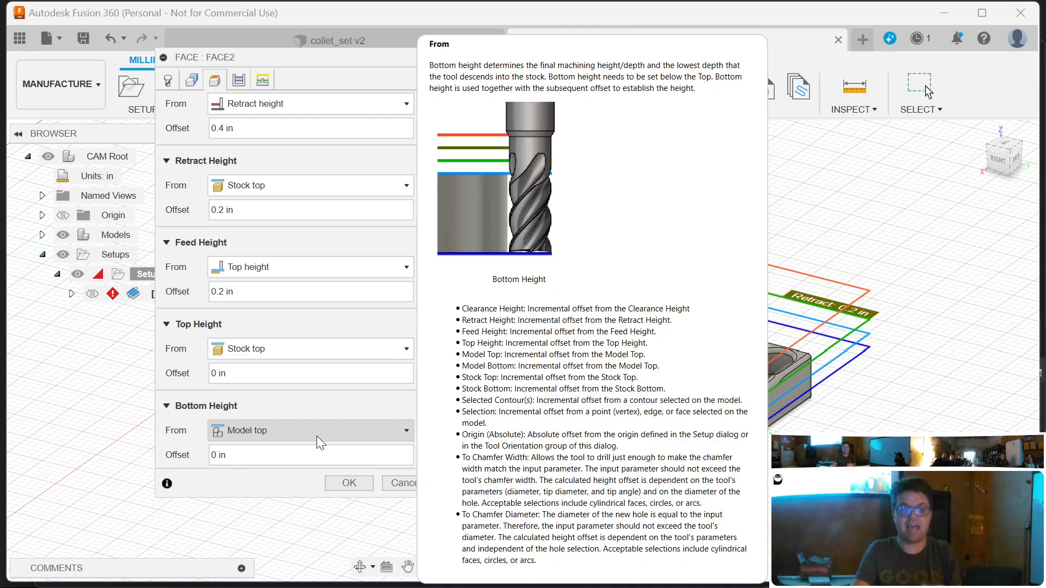
pyautogui.click(316, 436)
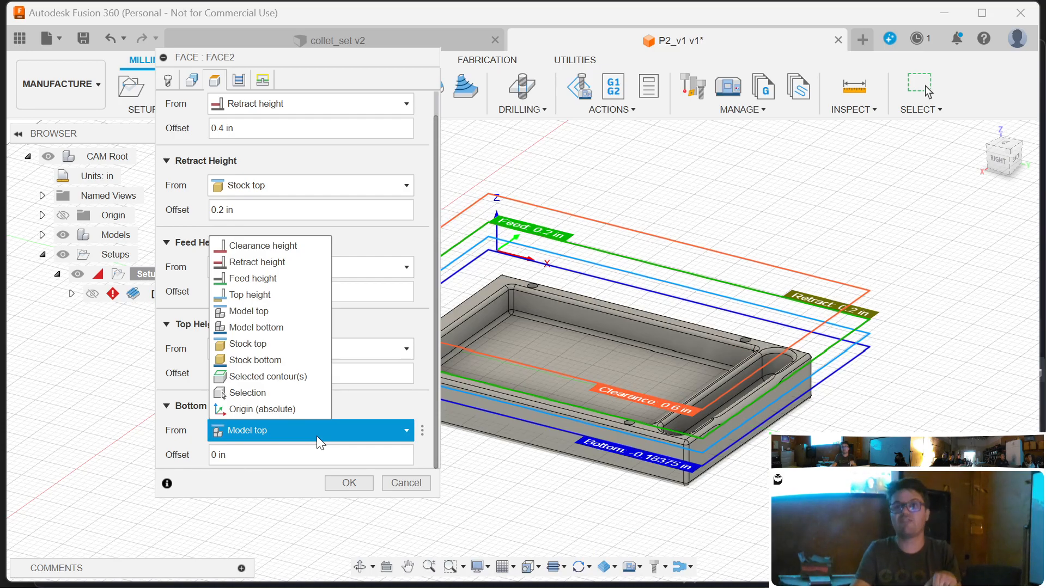
pyautogui.click(316, 435)
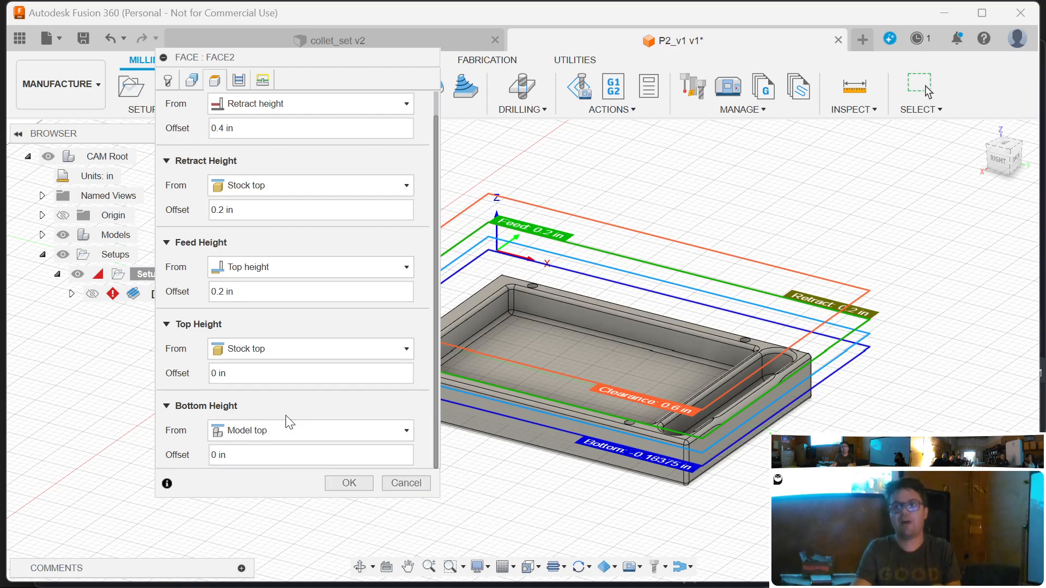
pyautogui.moveTo(843, 409); pyautogui.dragTo(956, 381, button='middle')
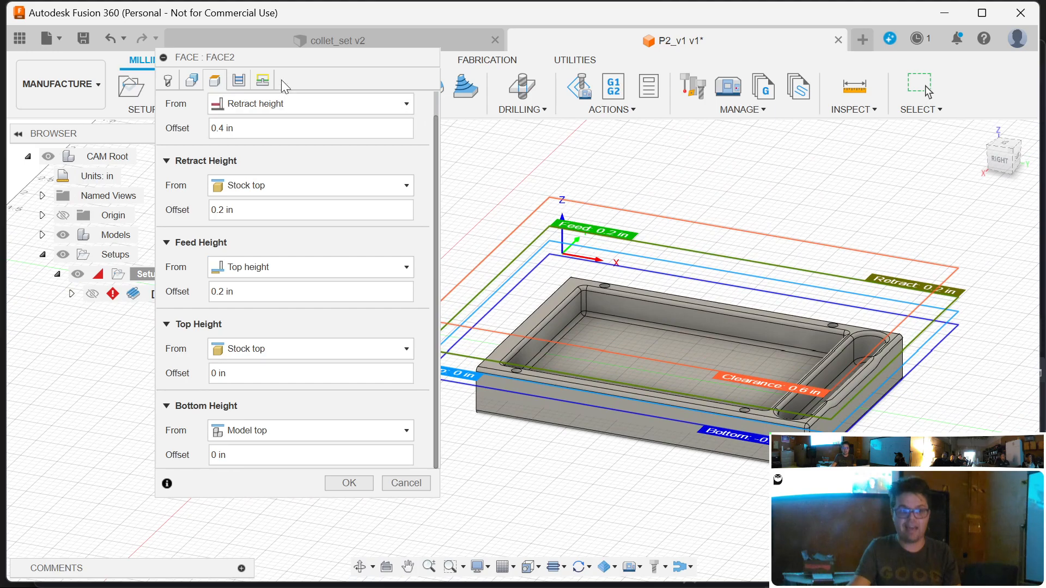
# - Review the Face operation's pass settings, enabling Multiple Depths to check its options and disabling it again
pyautogui.click(236, 85)
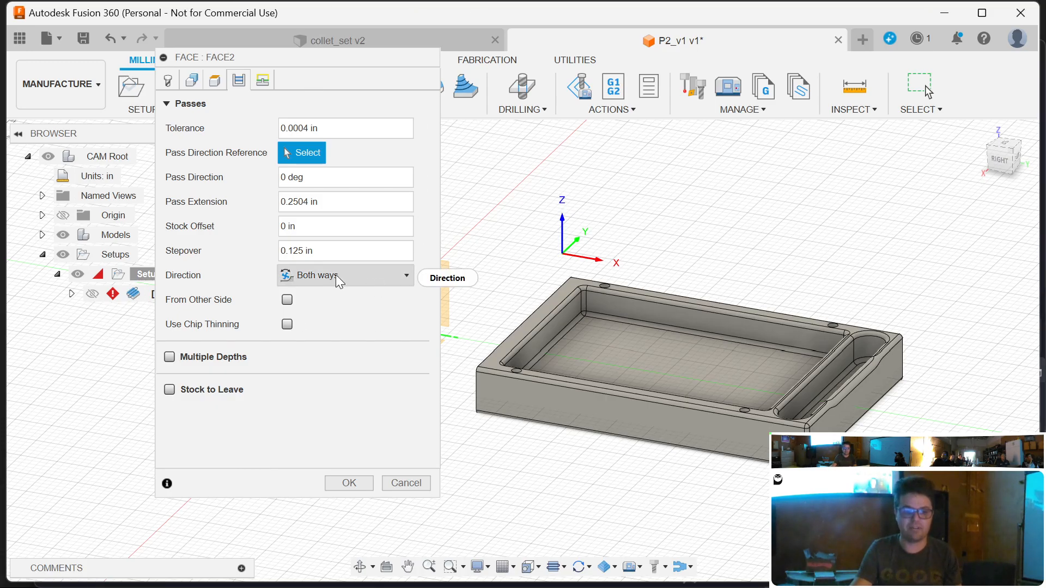
pyautogui.click(169, 357)
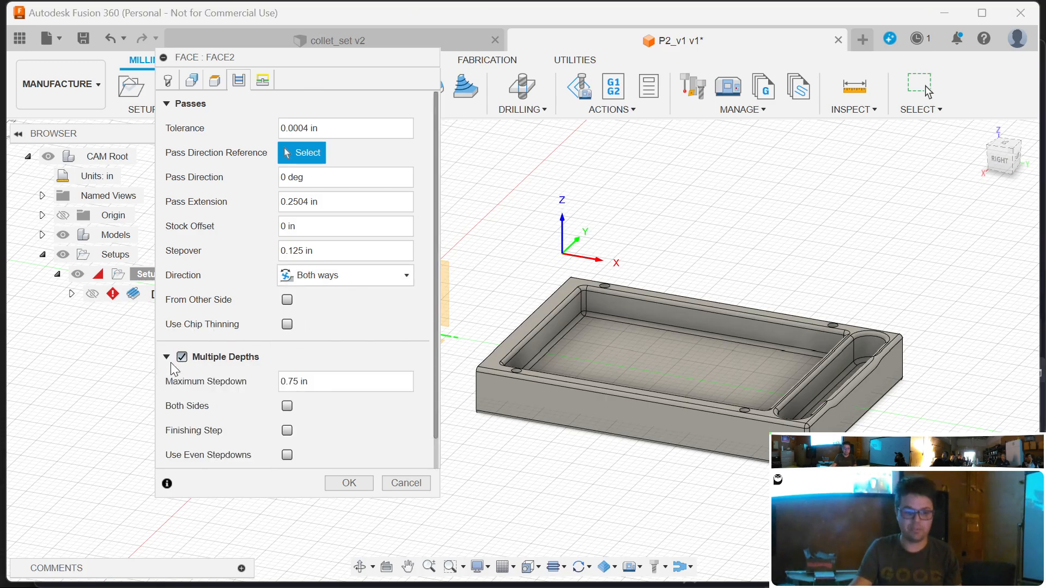
pyautogui.scroll(-1, 257, 354)
pyautogui.click(182, 324)
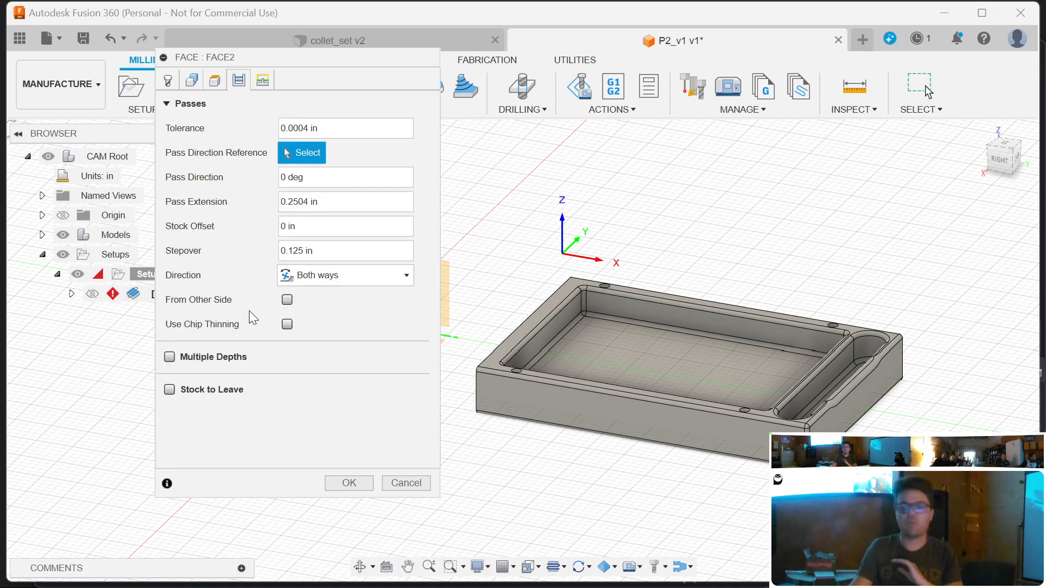
# - Review the Face operation's linking settings and try to accept the operation
pyautogui.click(263, 81)
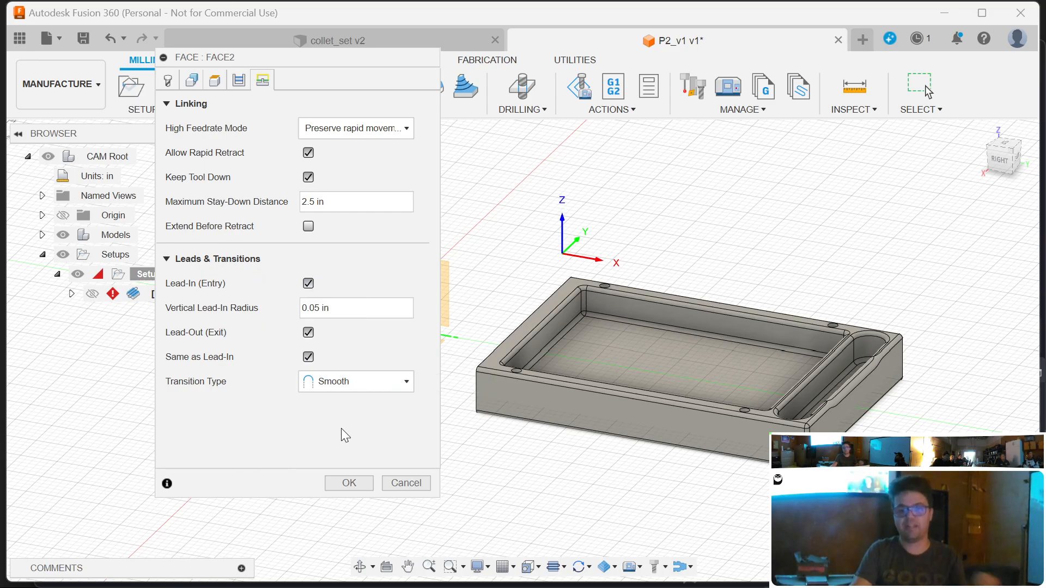
pyautogui.click(355, 483)
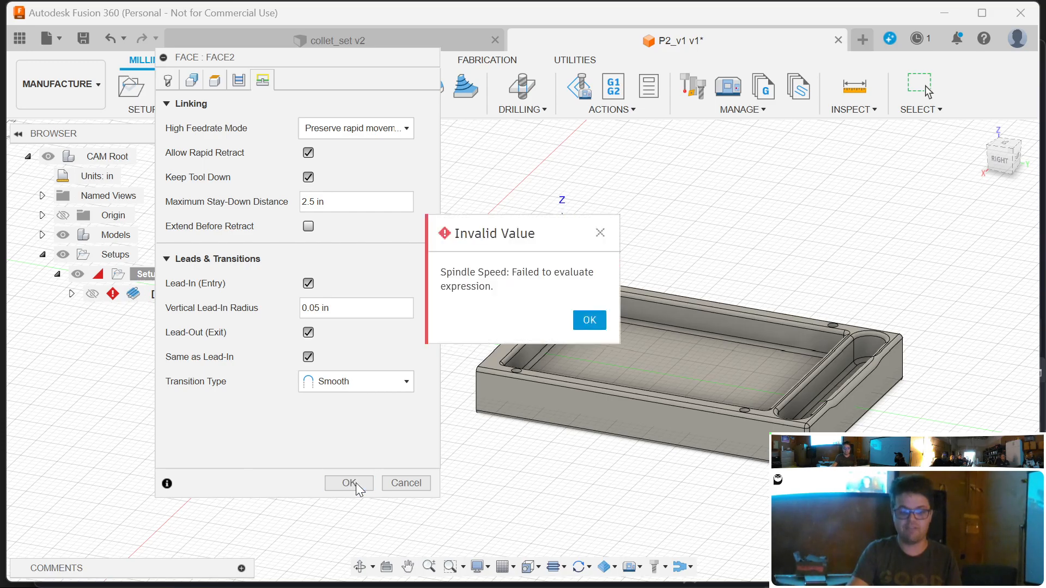
pyautogui.click(589, 321)
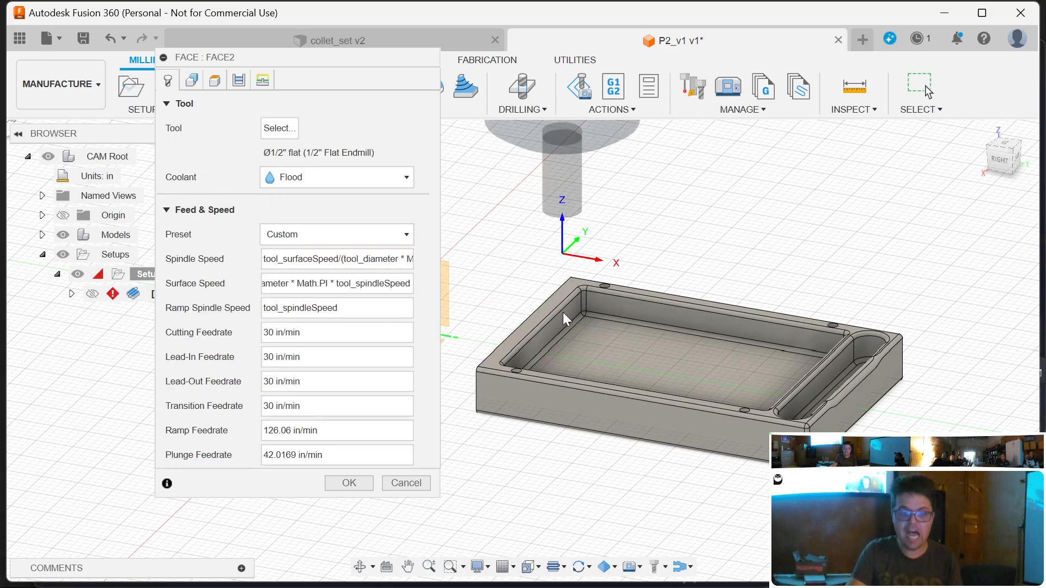
# - Reselect the 1/2" Flat Endmill with its Aluminum - Roughing cutting preset and accept the Face operation
pyautogui.click(281, 131)
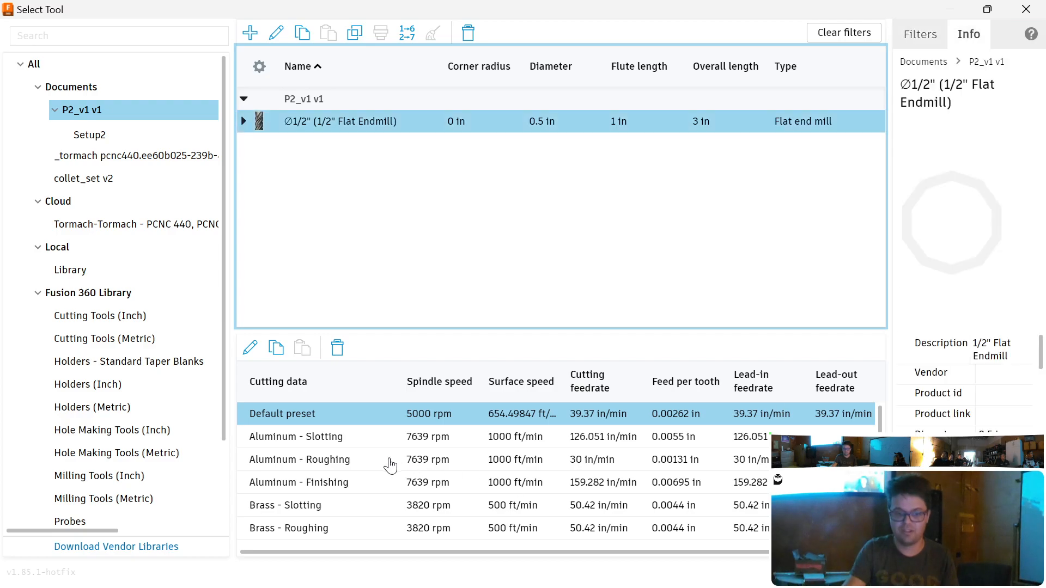
pyautogui.click(272, 460)
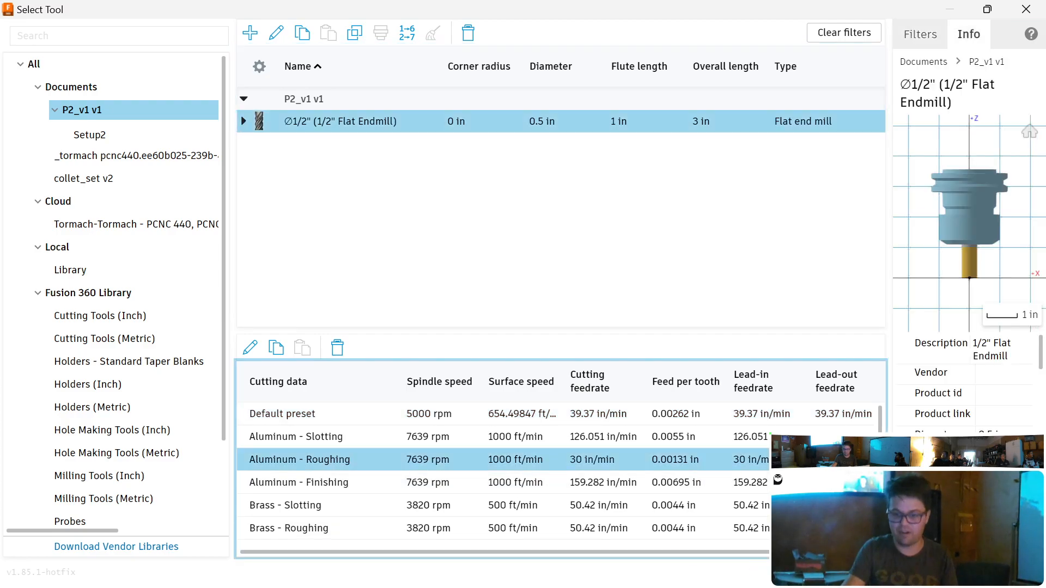
pyautogui.doubleClick(501, 465)
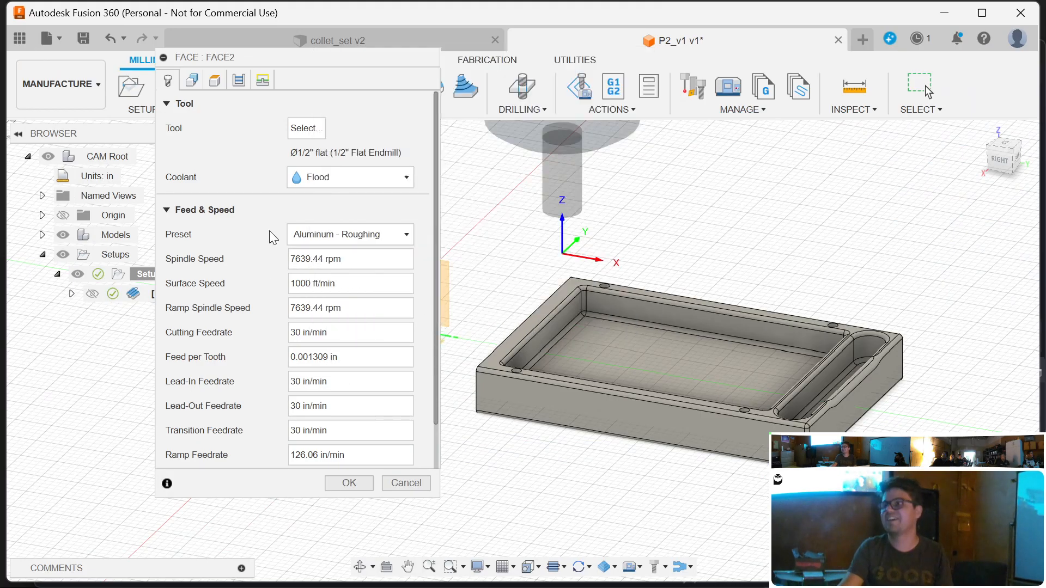
pyautogui.click(341, 486)
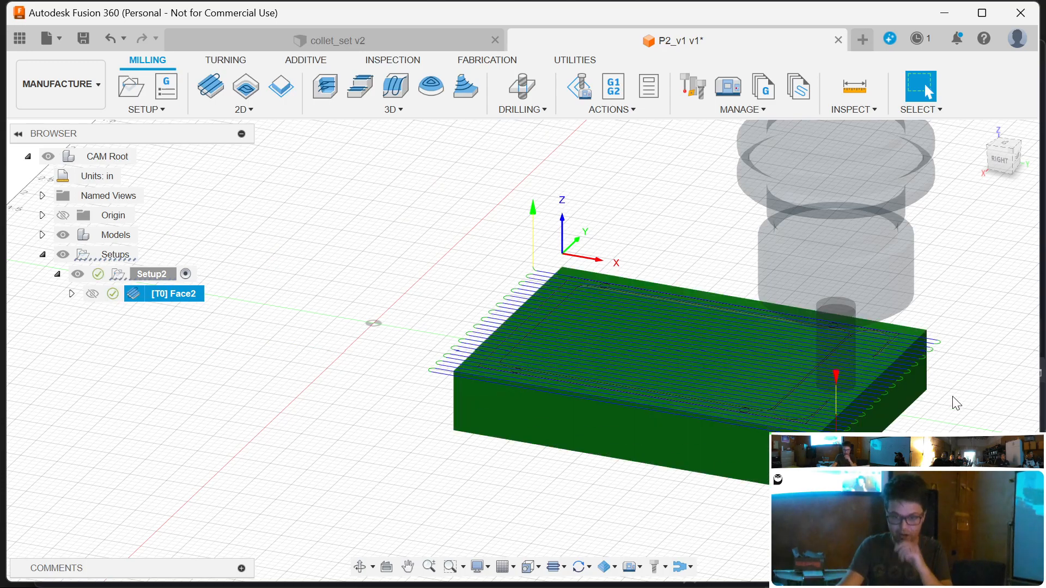
# - Examine the generated facing toolpath from several sides, including the lead-in and the pass turns beyond the stock edges
pyautogui.scroll(5, 717, 318)
pyautogui.keyDown('shift'); pyautogui.moveTo(701, 227); pyautogui.dragTo(640, 243, button='middle'); pyautogui.keyUp('shift')
pyautogui.scroll(1, 327, 222)
pyautogui.scroll(-3, 325, 220)
pyautogui.scroll(-2, 404, 424)
pyautogui.scroll(6, 427, 362)
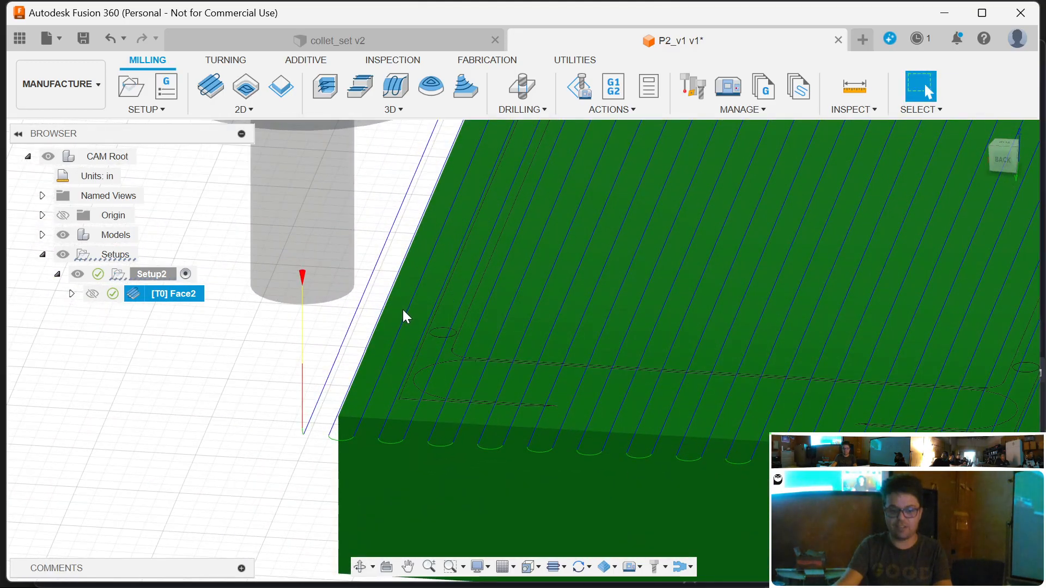
pyautogui.keyDown('shift'); pyautogui.moveTo(460, 278); pyautogui.dragTo(550, 275, button='middle'); pyautogui.keyUp('shift')
pyautogui.scroll(3, 309, 269)
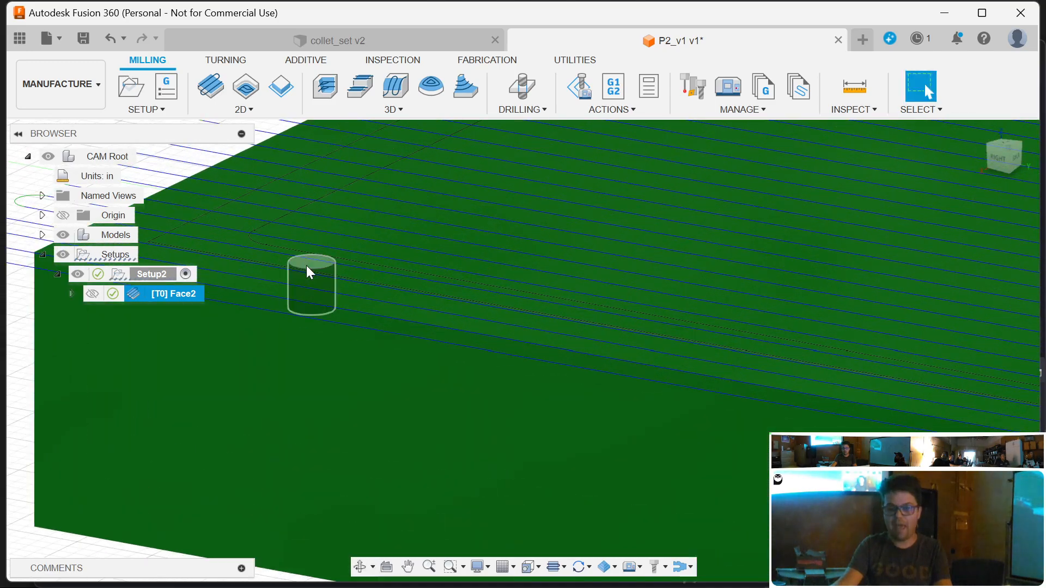
pyautogui.scroll(-5, 308, 271)
pyautogui.scroll(6, 959, 380)
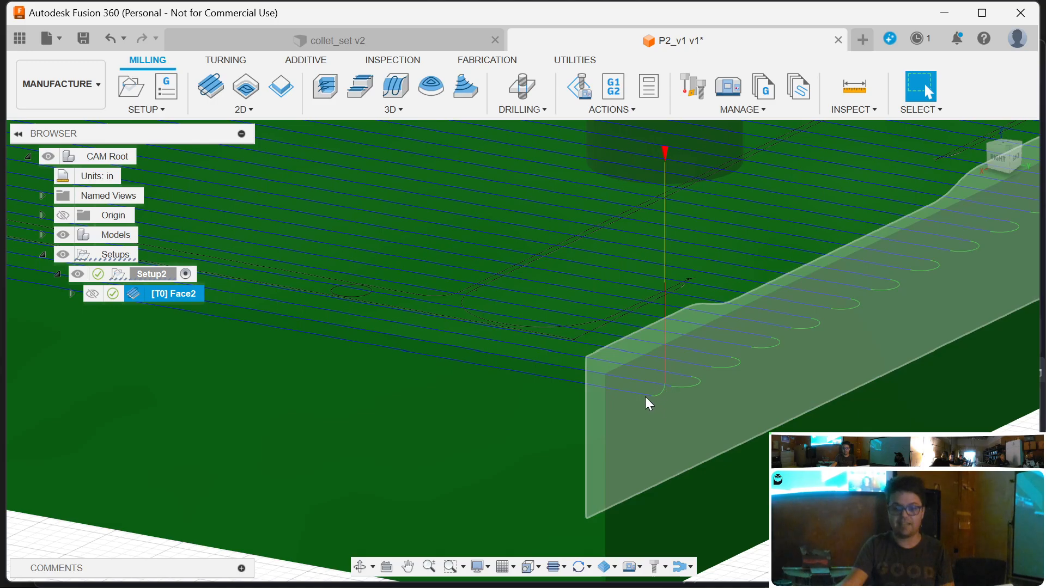
pyautogui.scroll(-10, 665, 408)
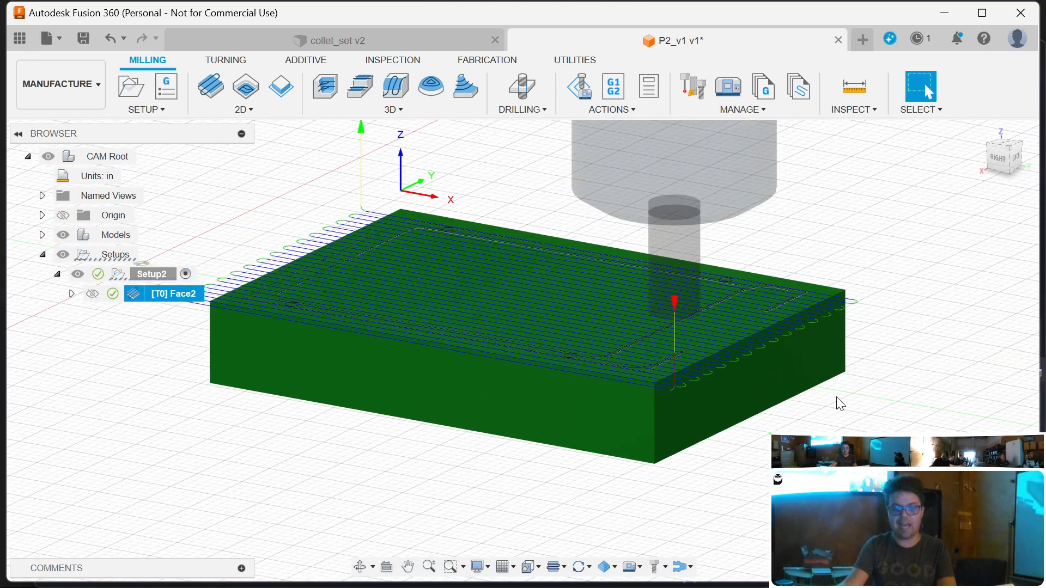
pyautogui.keyDown('shift'); pyautogui.moveTo(837, 397); pyautogui.dragTo(926, 434, button='middle'); pyautogui.keyUp('shift')
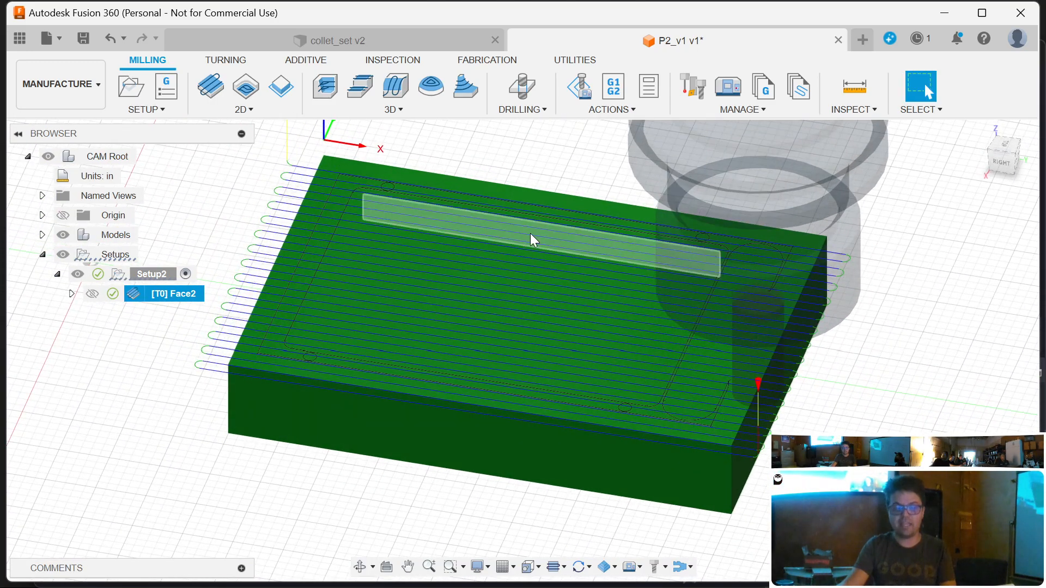
# - Simulate the Face2 operation with the machine, replay it from the start at a reduced speed, and exit the simulation
pyautogui.click(132, 340)
pyautogui.click(135, 294)
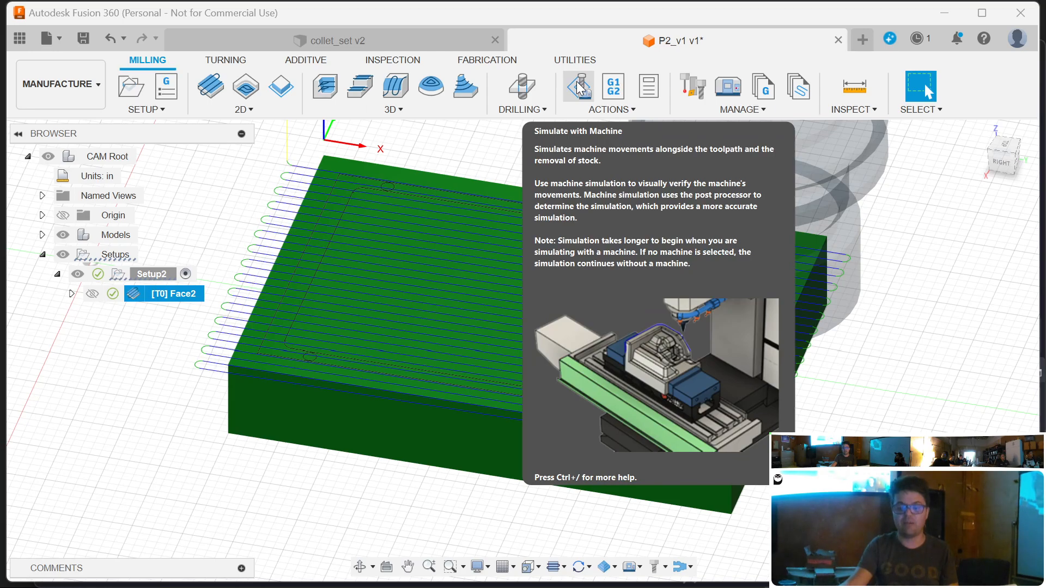
pyautogui.click(579, 87)
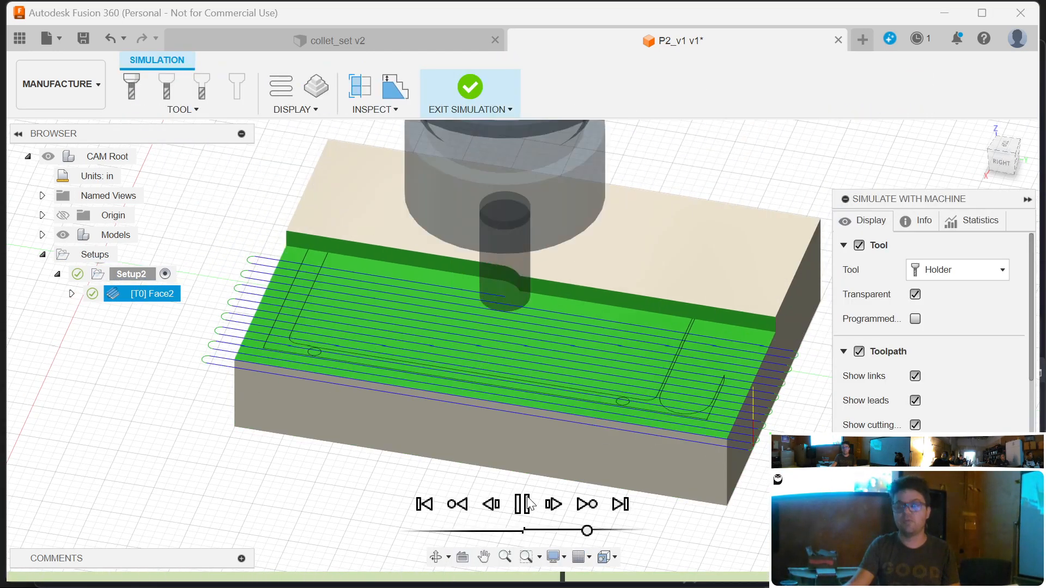
pyautogui.moveTo(587, 532); pyautogui.dragTo(585, 535)
pyautogui.click(424, 504)
pyautogui.click(522, 505)
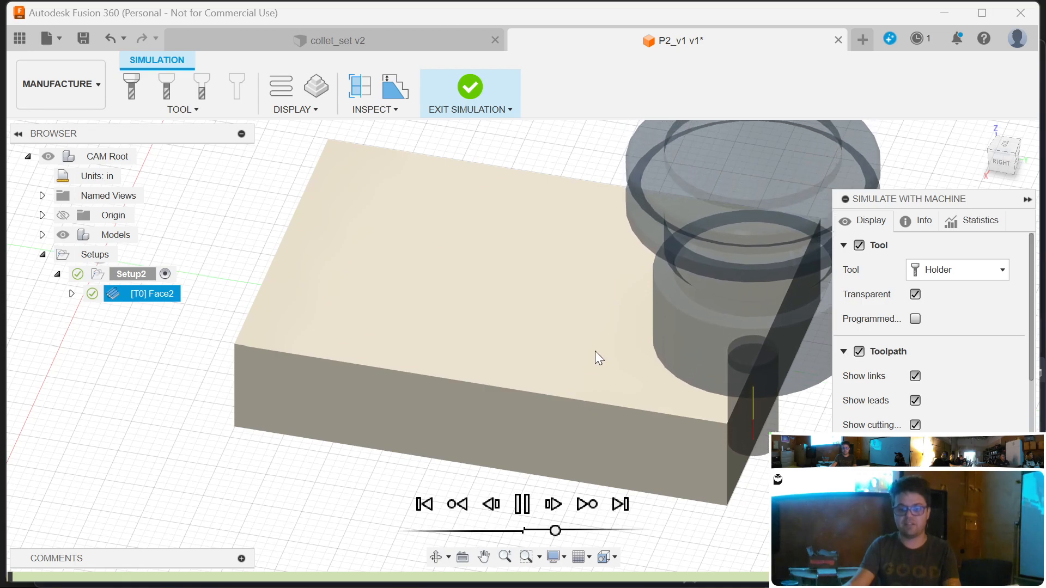
pyautogui.keyDown('shift'); pyautogui.moveTo(603, 299); pyautogui.dragTo(603, 269, button='middle'); pyautogui.keyUp('shift')
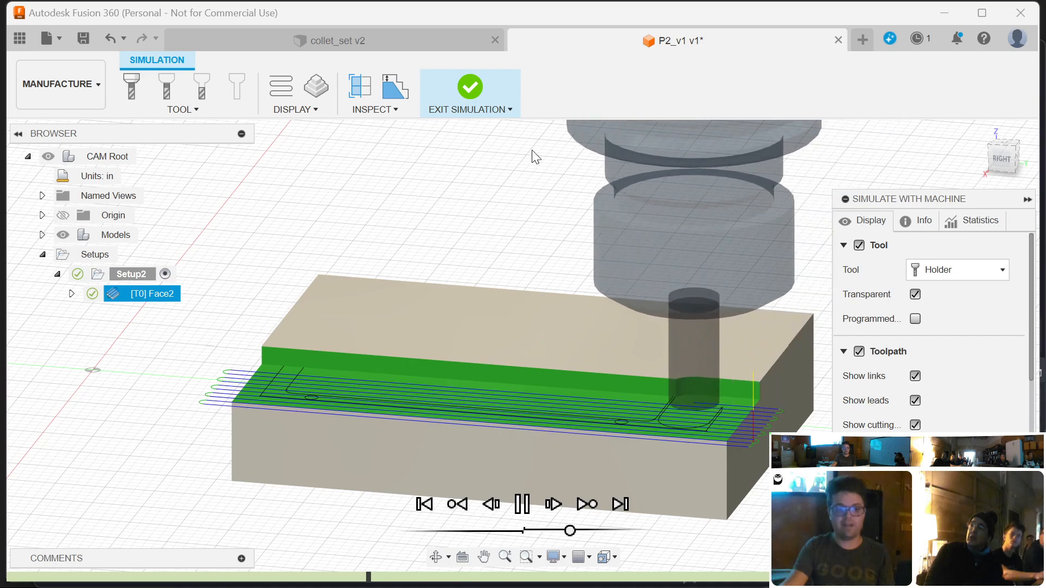
pyautogui.click(469, 87)
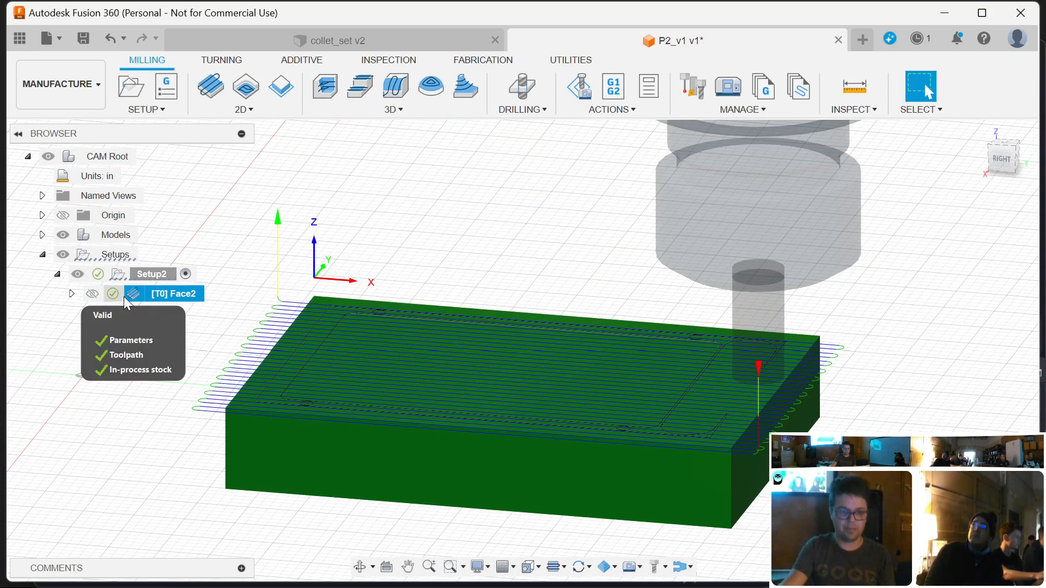
# - Reopen the Face2 operation, enable Stock to Leave in the pass settings, disable it again, and accept the operation
pyautogui.doubleClick(163, 297)
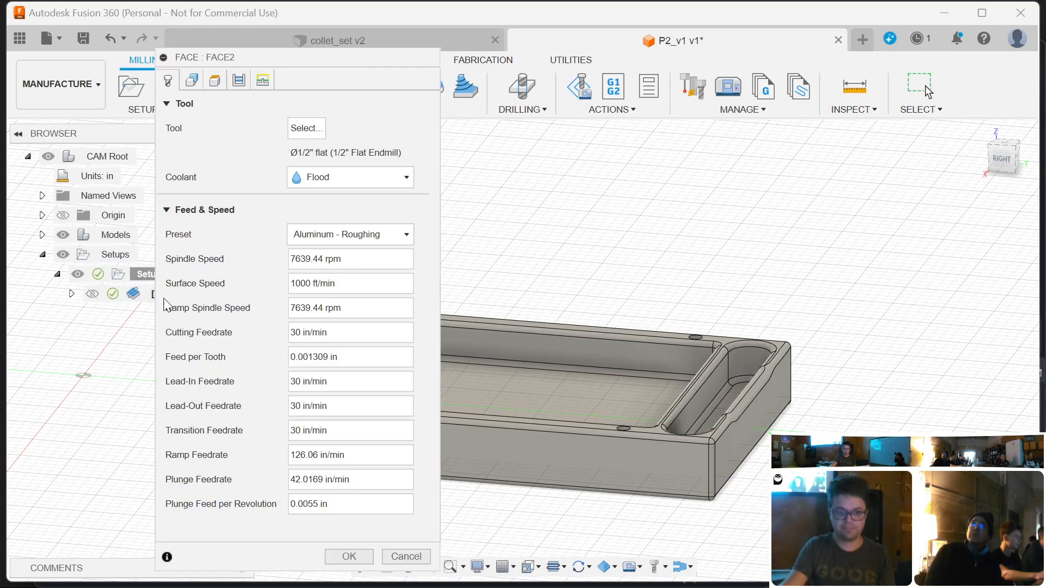
pyautogui.click(238, 81)
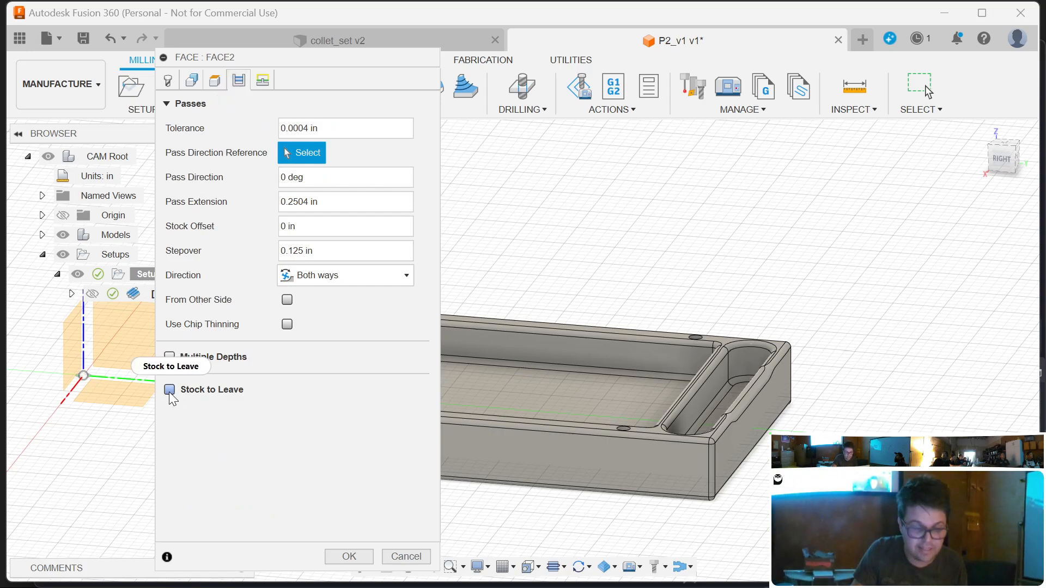
pyautogui.moveTo(170, 398)
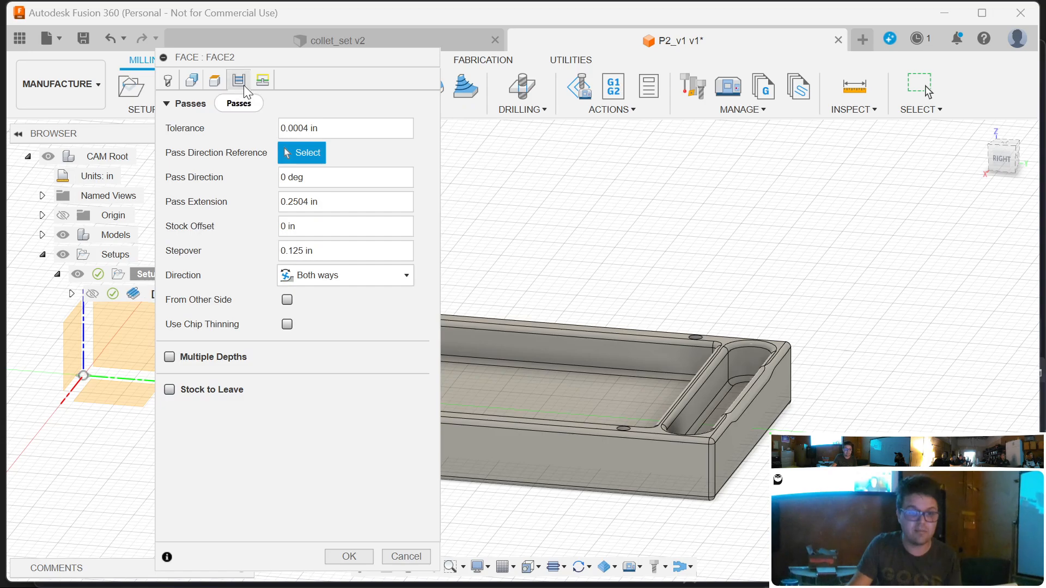
pyautogui.click(170, 391)
pyautogui.click(322, 414)
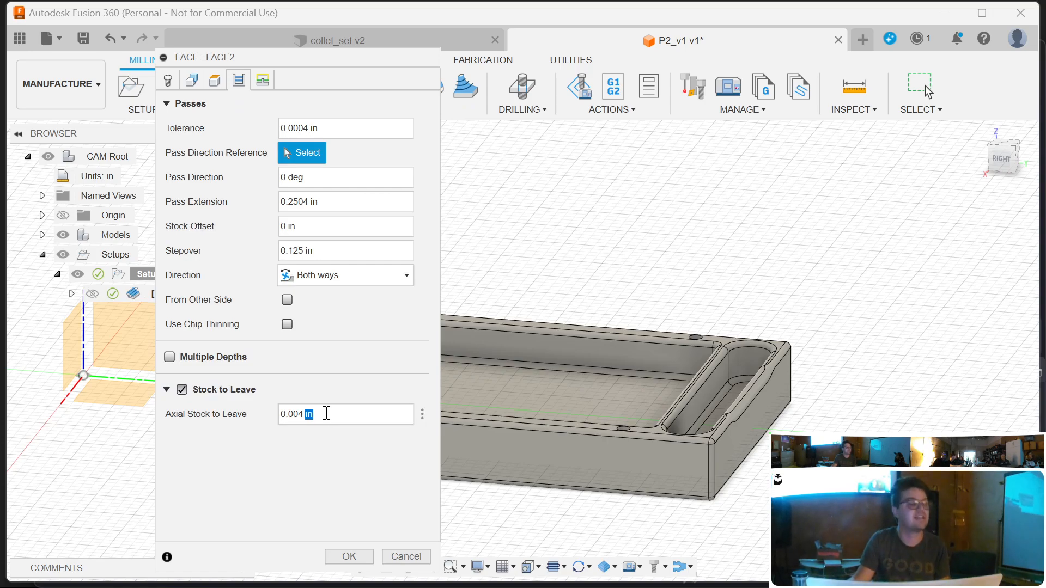
pyautogui.click(183, 390)
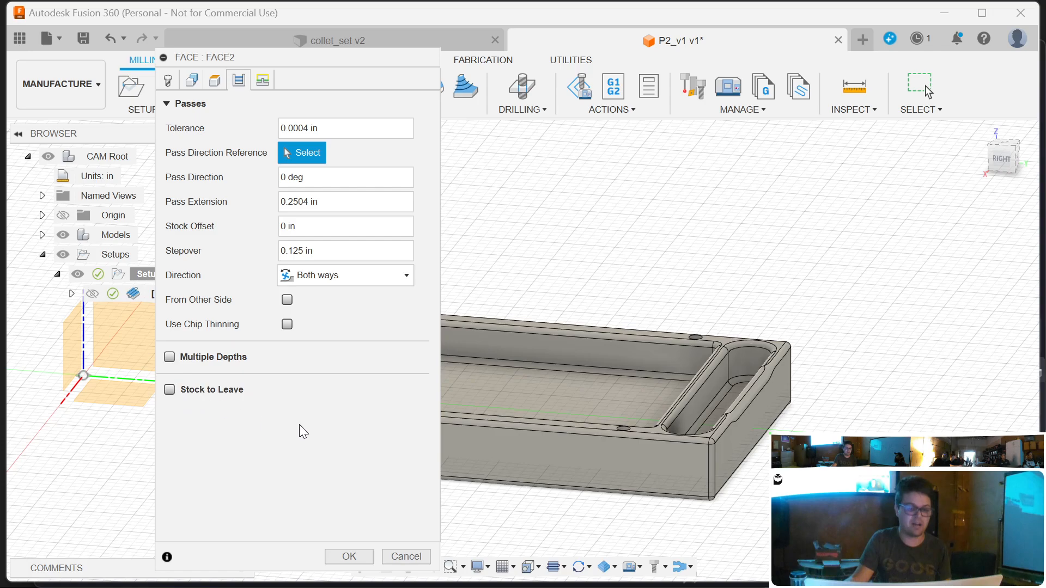
pyautogui.click(349, 557)
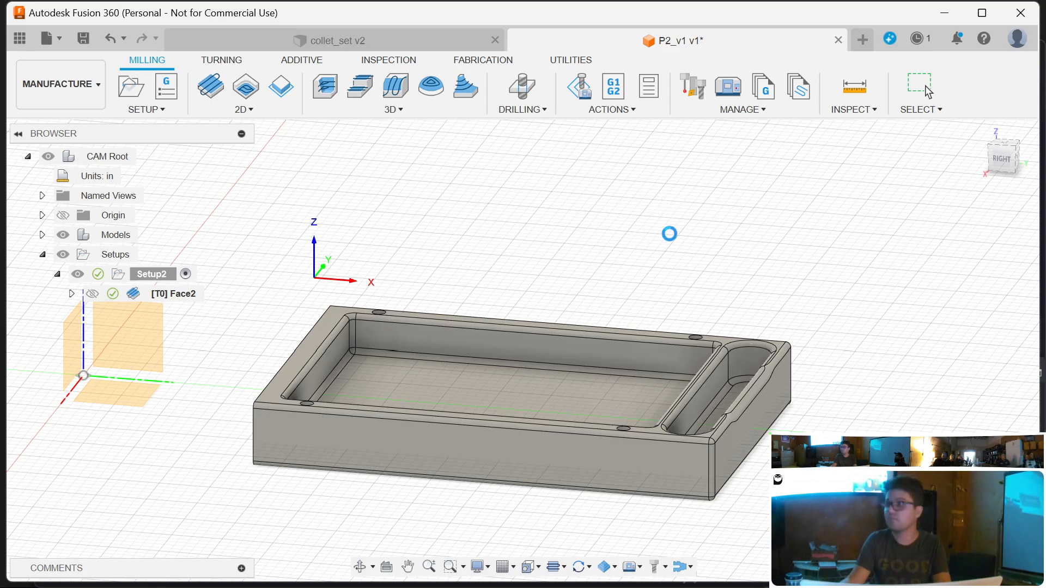
# - Examine the regenerated Face2 toolpath over the stock from above and from a low side angle
pyautogui.keyDown('shift'); pyautogui.moveTo(668, 233); pyautogui.dragTo(724, 231, button='middle'); pyautogui.keyUp('shift')
pyautogui.scroll(1, 799, 225)
pyautogui.scroll(-3, 626, 202)
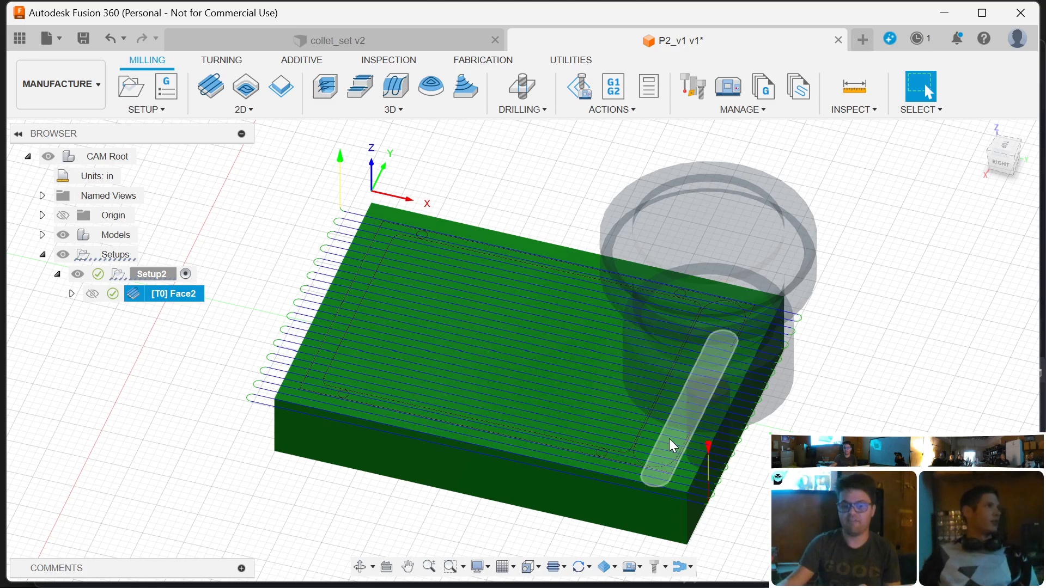
pyautogui.keyDown('shift'); pyautogui.moveTo(682, 414); pyautogui.dragTo(729, 364, button='middle'); pyautogui.keyUp('shift')
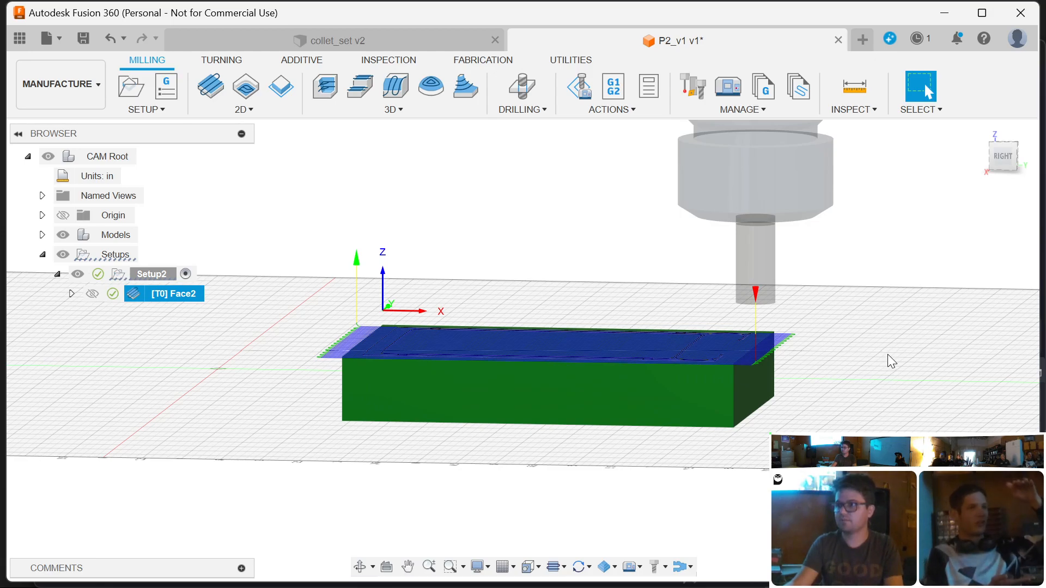
pyautogui.keyDown('shift'); pyautogui.moveTo(891, 361); pyautogui.dragTo(850, 392, button='middle'); pyautogui.keyUp('shift')
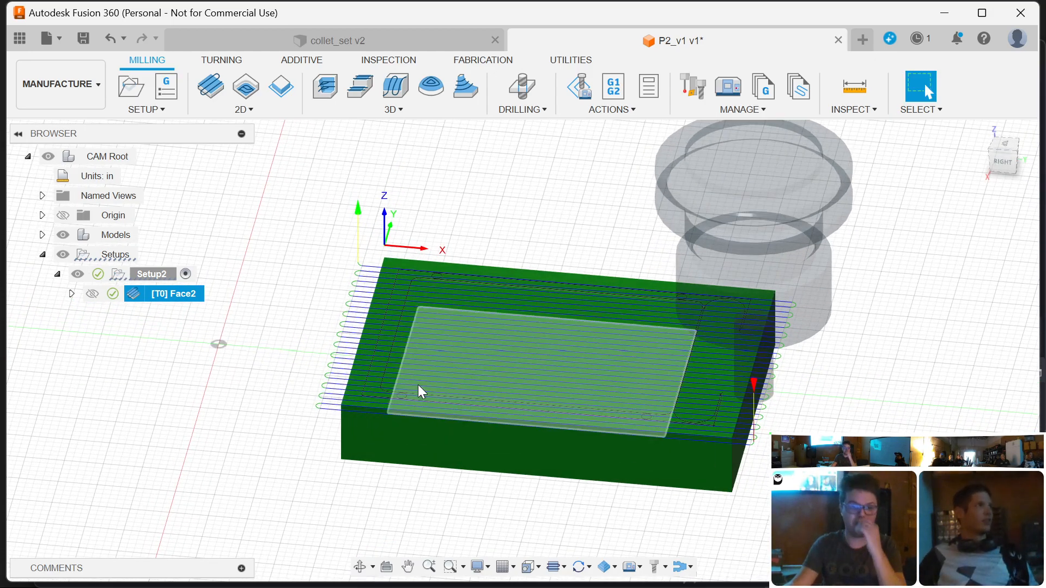
# - Enable Multiple Depths in the Face2 operation with a maximum stepdown of 0.1 in, accept it, and inspect the regenerated toolpath
pyautogui.doubleClick(125, 296)
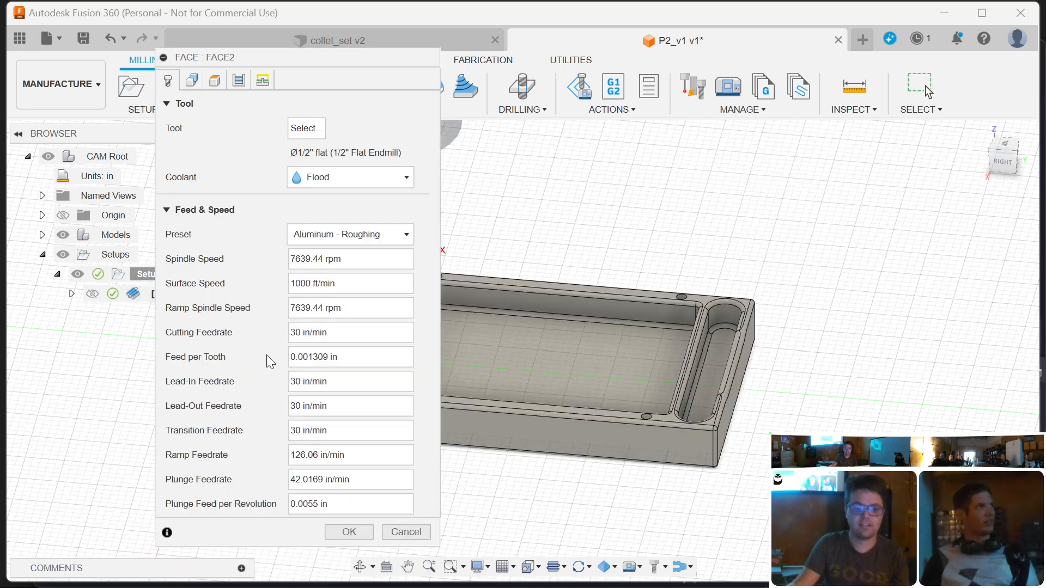
pyautogui.click(238, 80)
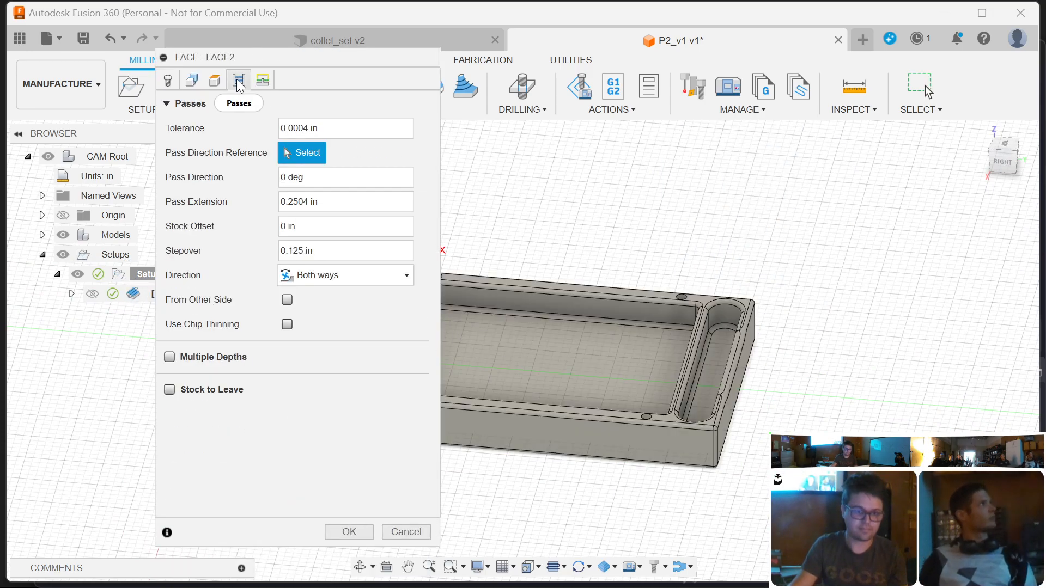
pyautogui.click(169, 355)
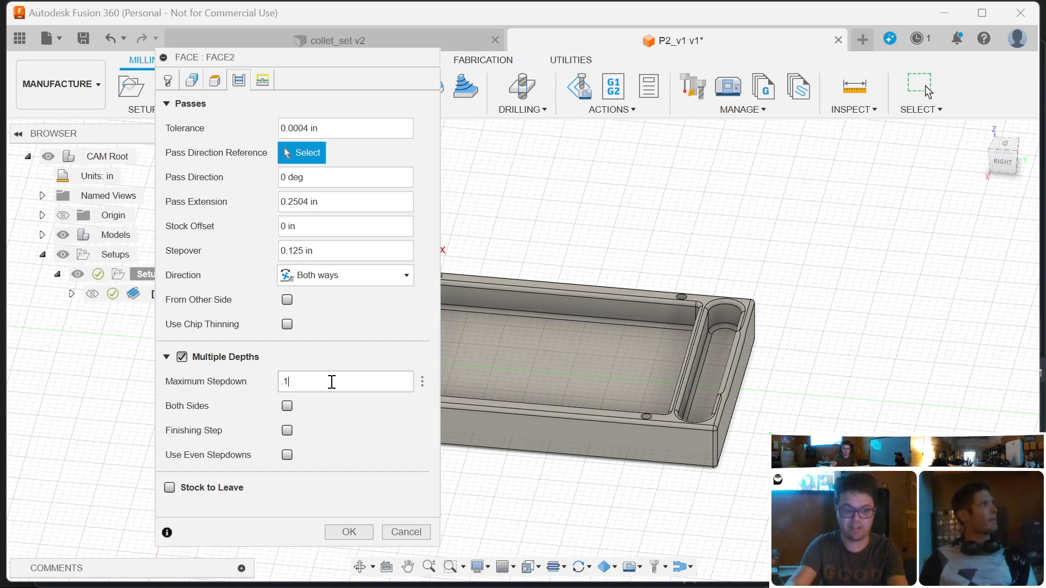
pyautogui.click(349, 532)
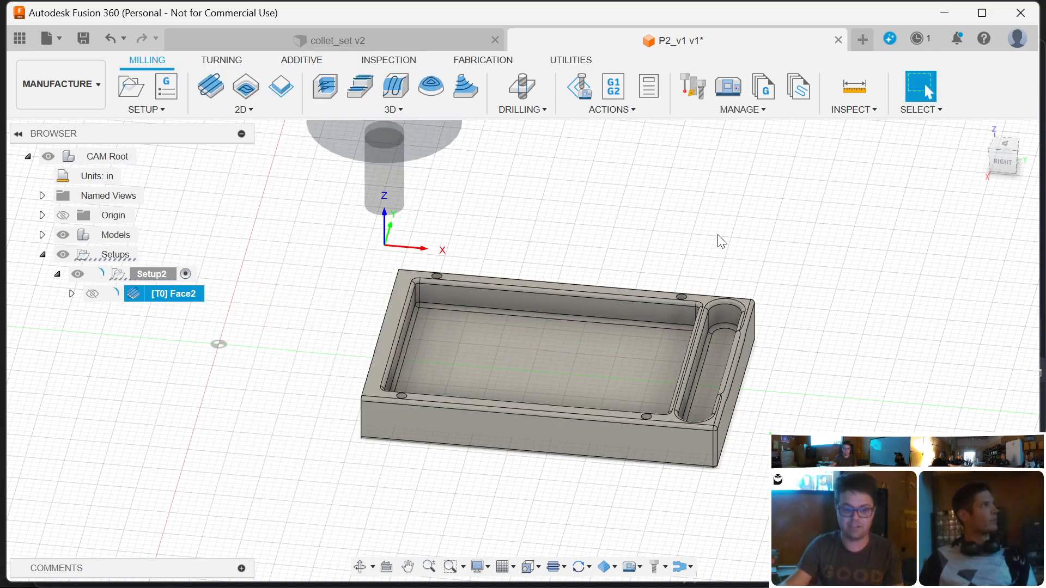
pyautogui.keyDown('shift'); pyautogui.moveTo(940, 238); pyautogui.dragTo(897, 203, button='middle'); pyautogui.keyUp('shift')
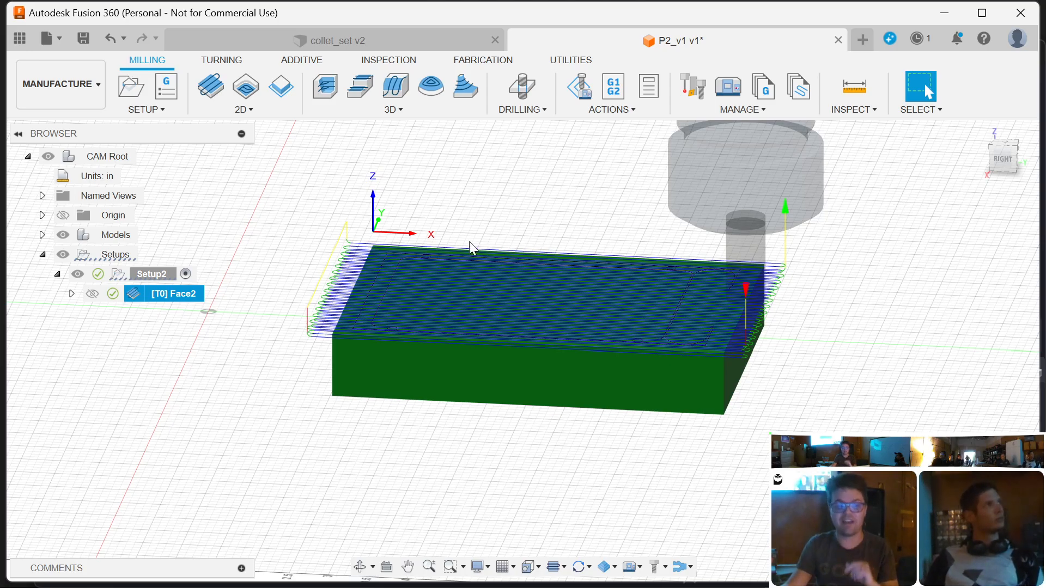
pyautogui.click(488, 216)
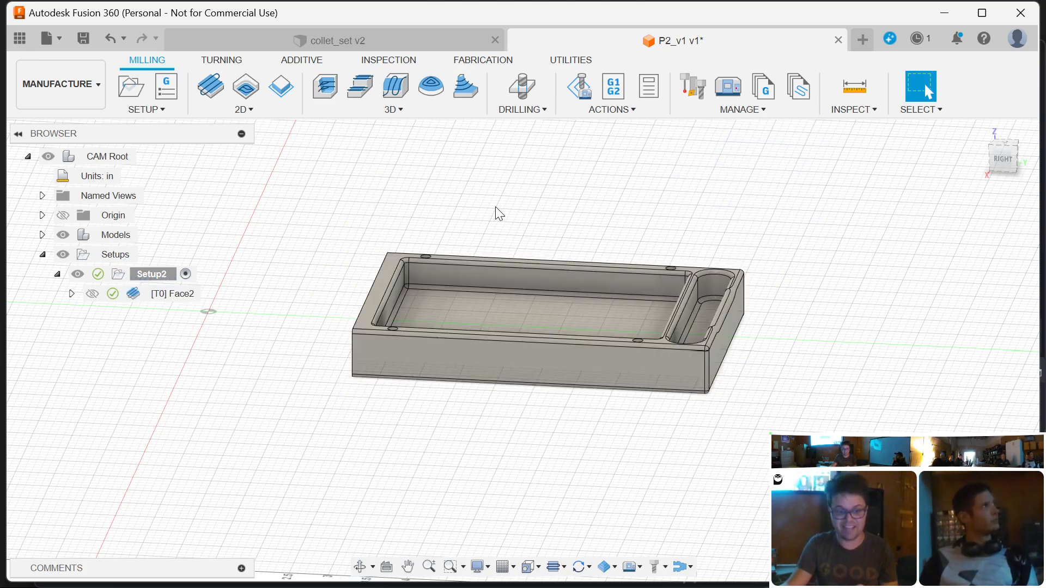
# - Add a 2D Adaptive Clearing operation to Setup2 for the tray
pyautogui.keyDown('shift'); pyautogui.moveTo(672, 152); pyautogui.dragTo(619, 255, button='middle'); pyautogui.keyUp('shift')
pyautogui.scroll(3, 619, 255)
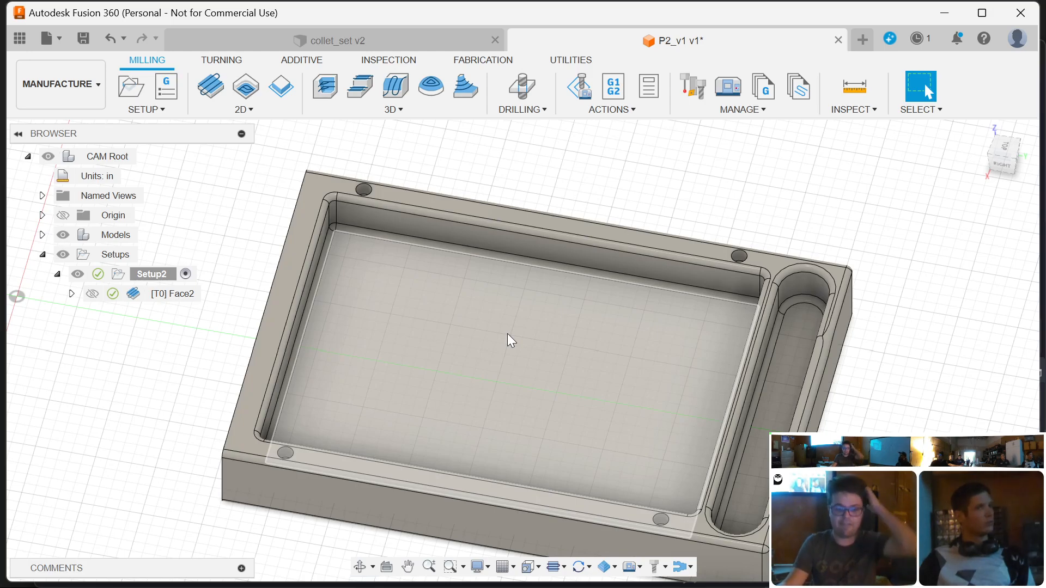
pyautogui.scroll(1, 517, 312)
pyautogui.scroll(-2, 377, 290)
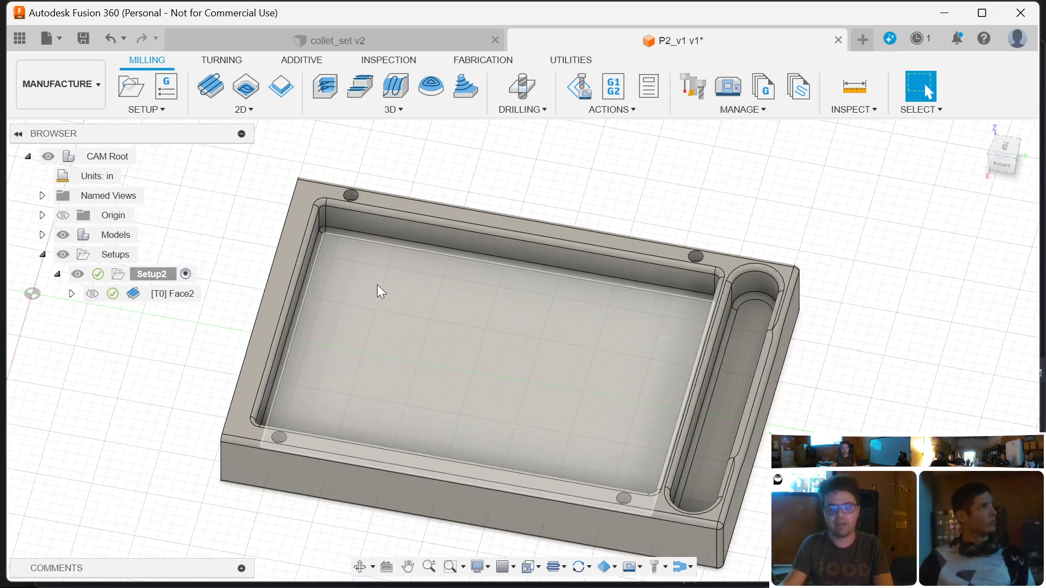
pyautogui.keyDown('shift'); pyautogui.moveTo(884, 261); pyautogui.dragTo(904, 244, button='middle'); pyautogui.keyUp('shift')
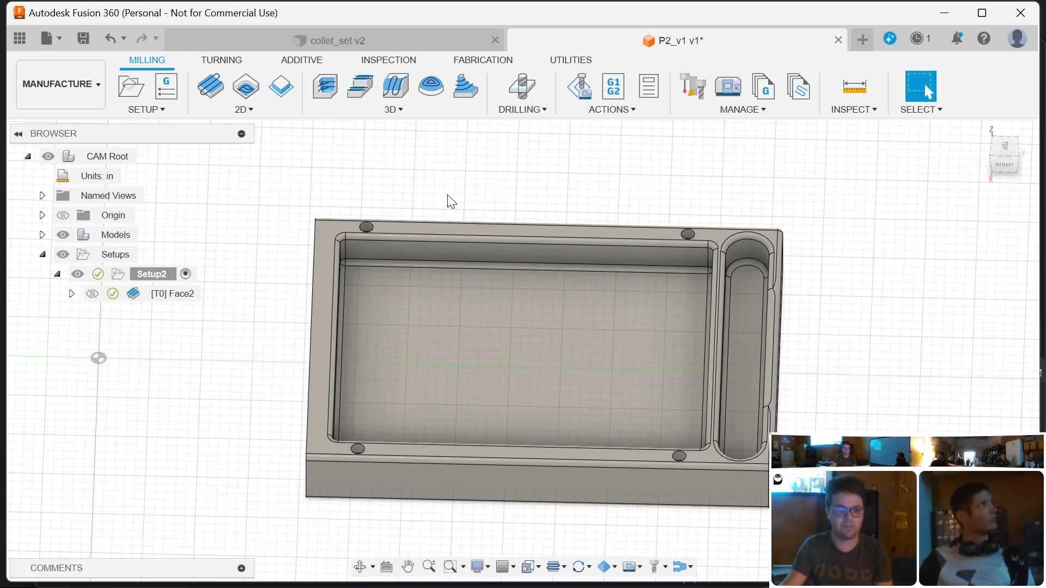
pyautogui.click(260, 110)
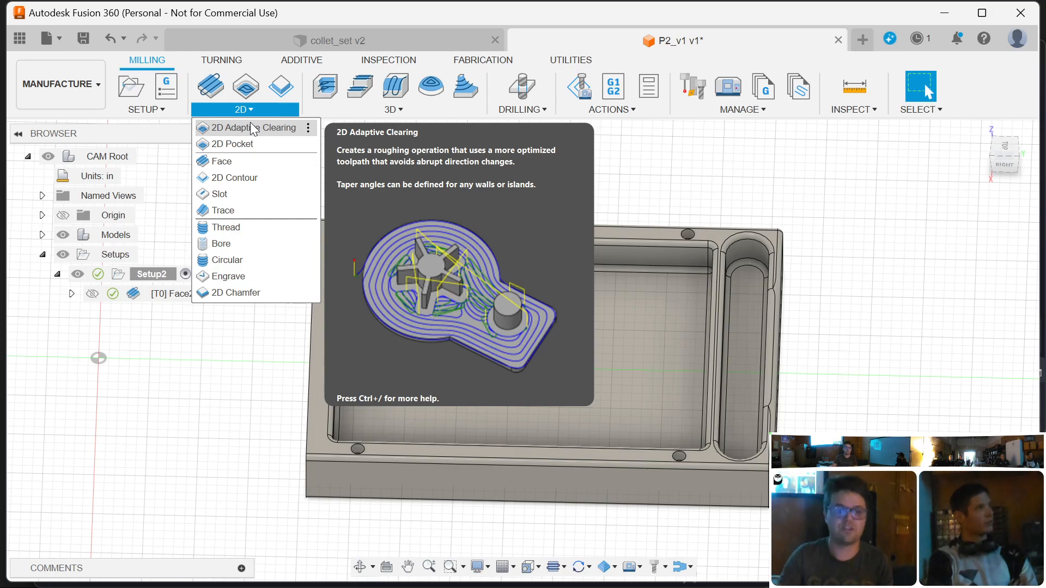
pyautogui.click(253, 128)
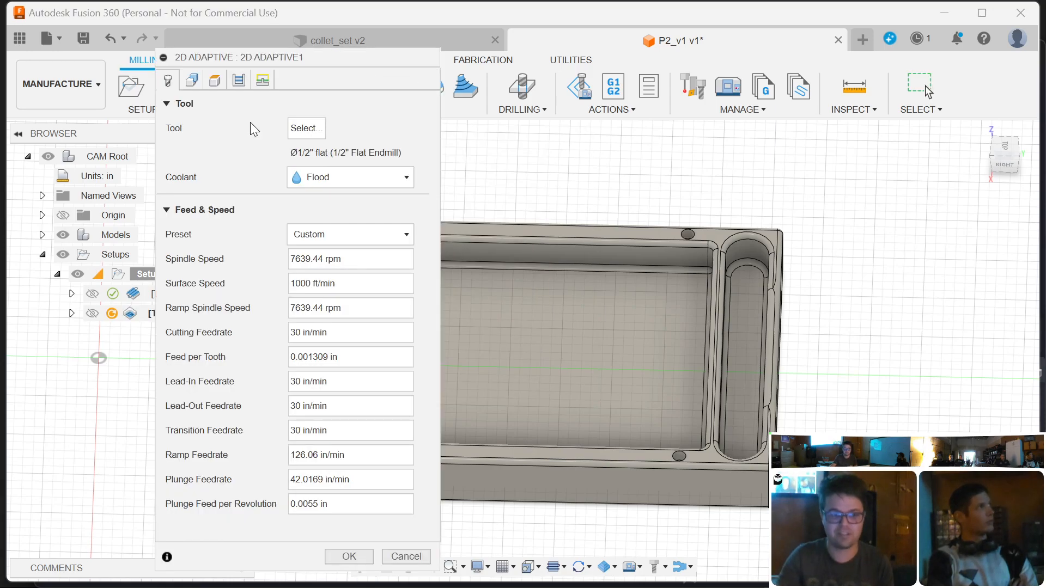
pyautogui.moveTo(328, 50); pyautogui.dragTo(261, 24)
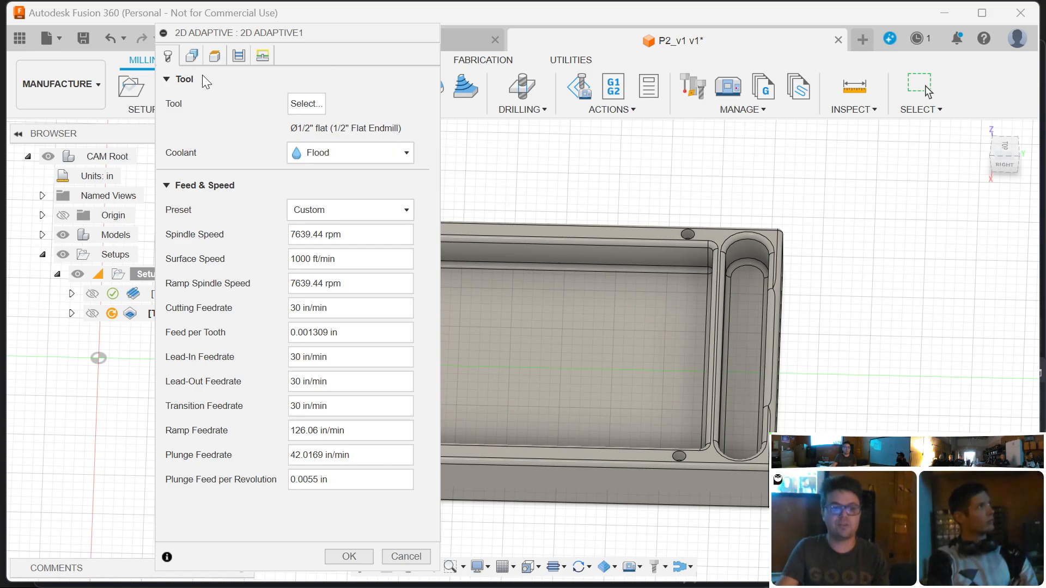
# - Select the floor of the large rectangular pocket as the pocket geometry of the adaptive operation
pyautogui.click(189, 60)
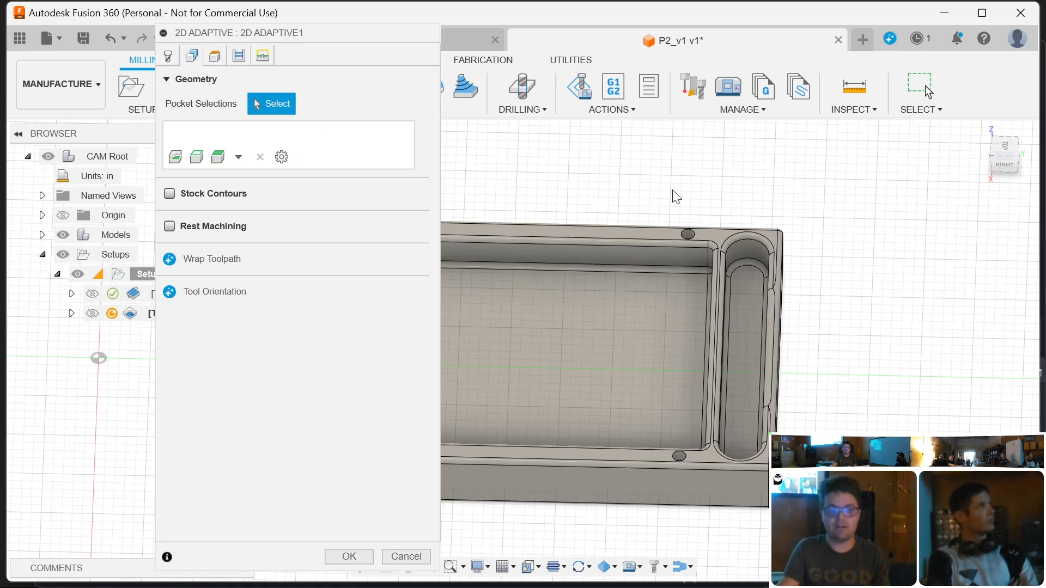
pyautogui.scroll(2, 899, 241)
pyautogui.scroll(-3, 991, 265)
pyautogui.scroll(1, 605, 323)
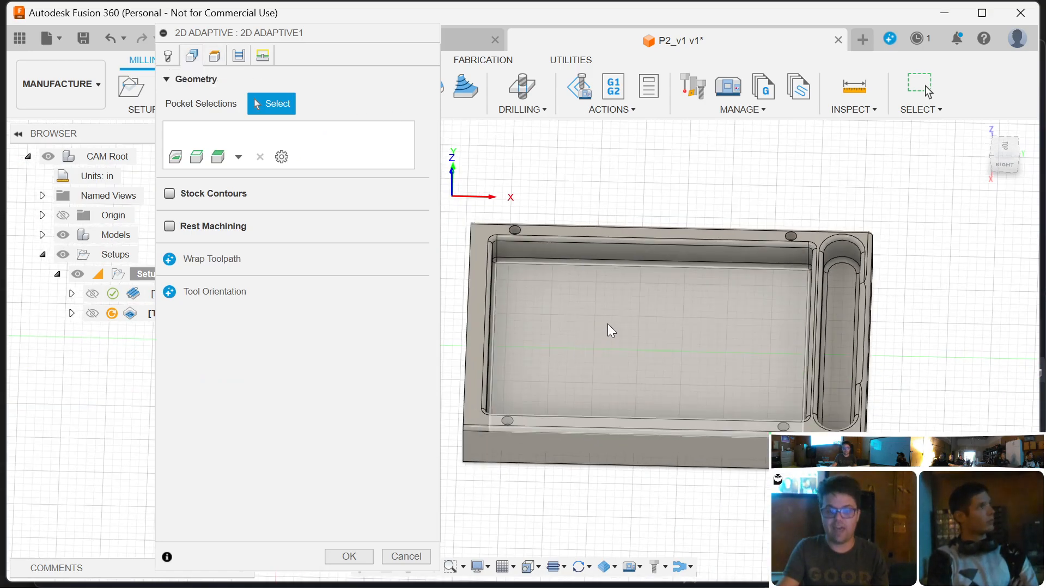
pyautogui.scroll(1, 545, 300)
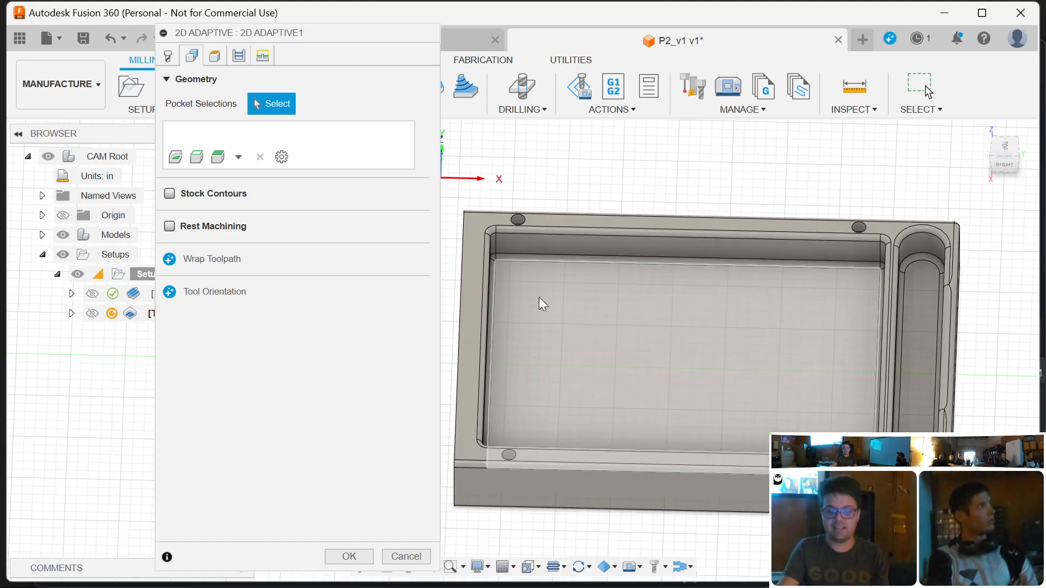
pyautogui.click(578, 298)
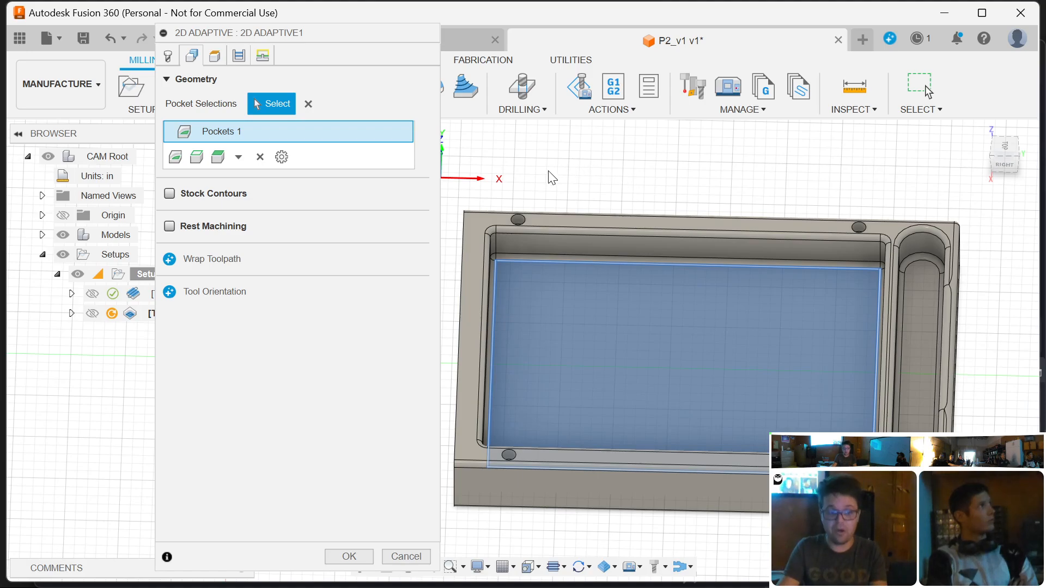
pyautogui.scroll(1, 485, 177)
pyautogui.scroll(-1, 539, 188)
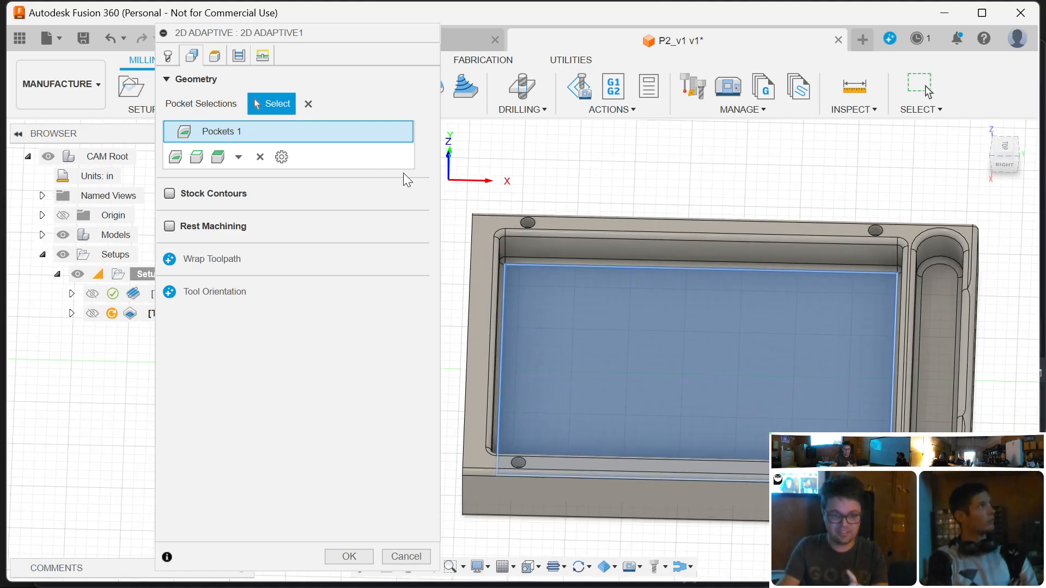
# - Review the adaptive operation's height settings against the model from an angled view, and check the optimal load and the other pass settings
pyautogui.click(211, 61)
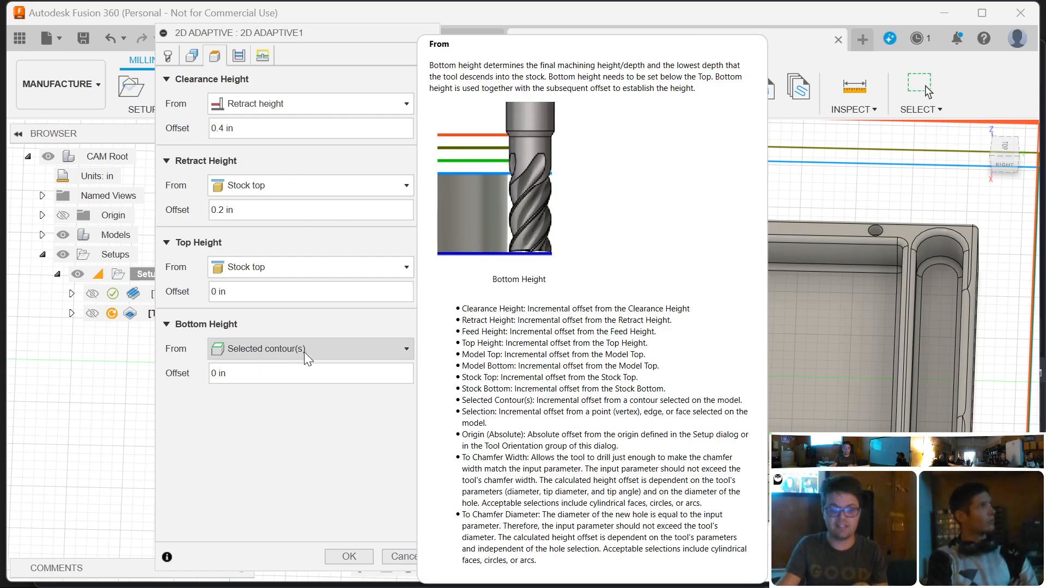
pyautogui.scroll(5, 847, 292)
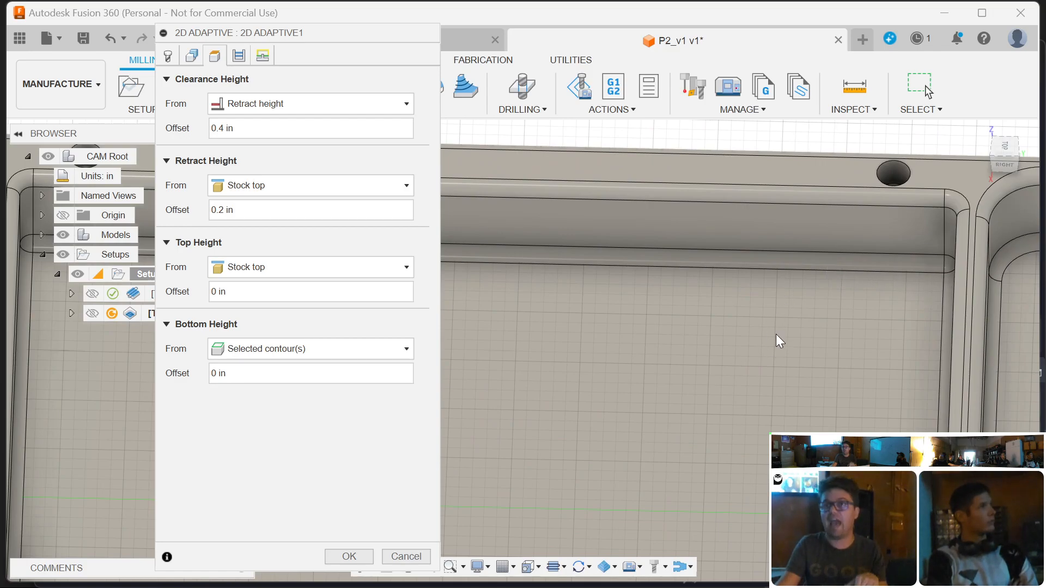
pyautogui.scroll(-3, 773, 341)
pyautogui.scroll(-5, 762, 349)
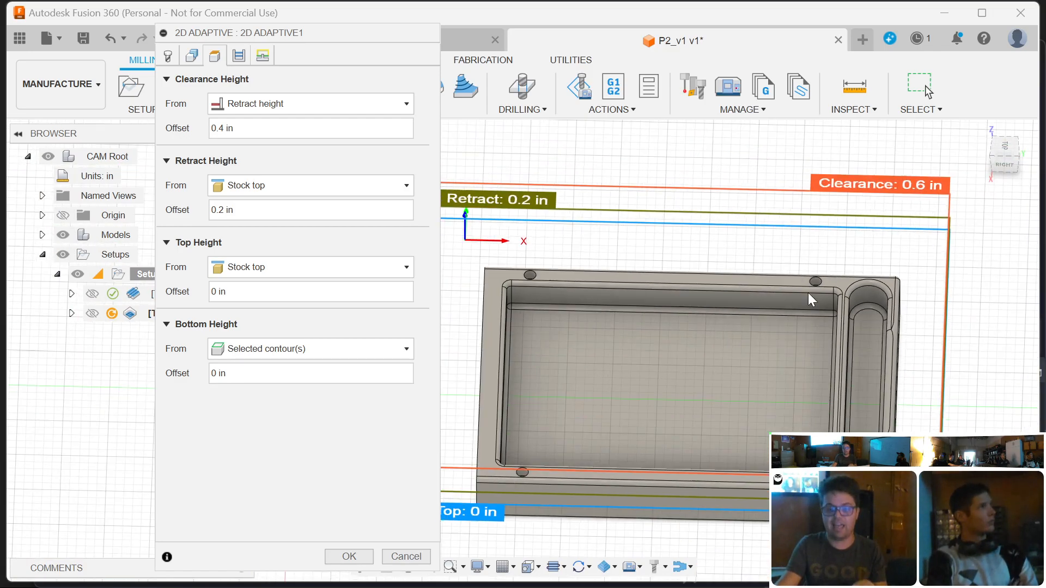
pyautogui.click(1008, 171)
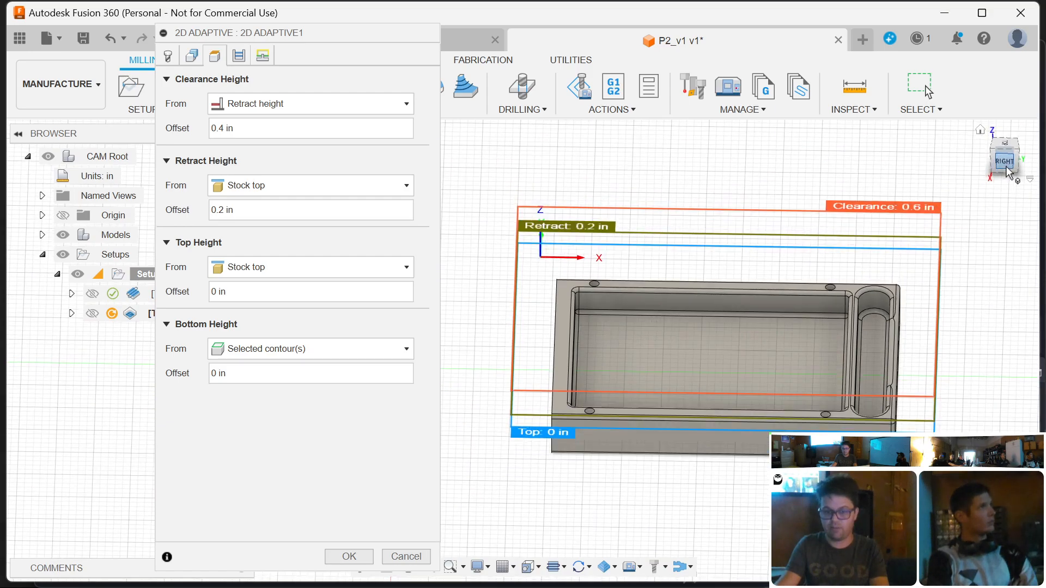
pyautogui.keyDown('shift'); pyautogui.moveTo(794, 236); pyautogui.dragTo(829, 300, button='middle'); pyautogui.keyUp('shift')
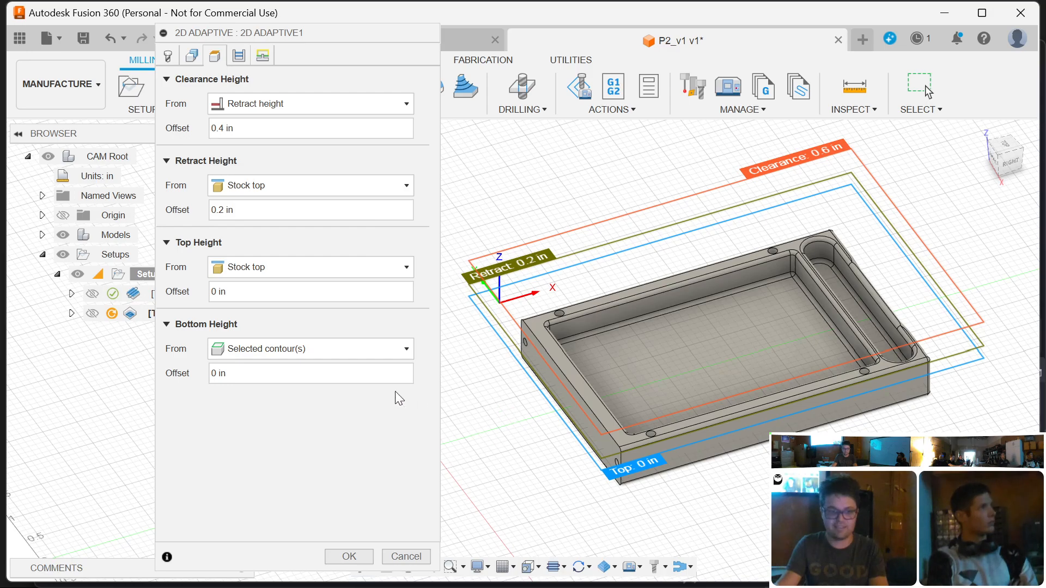
pyautogui.click(245, 57)
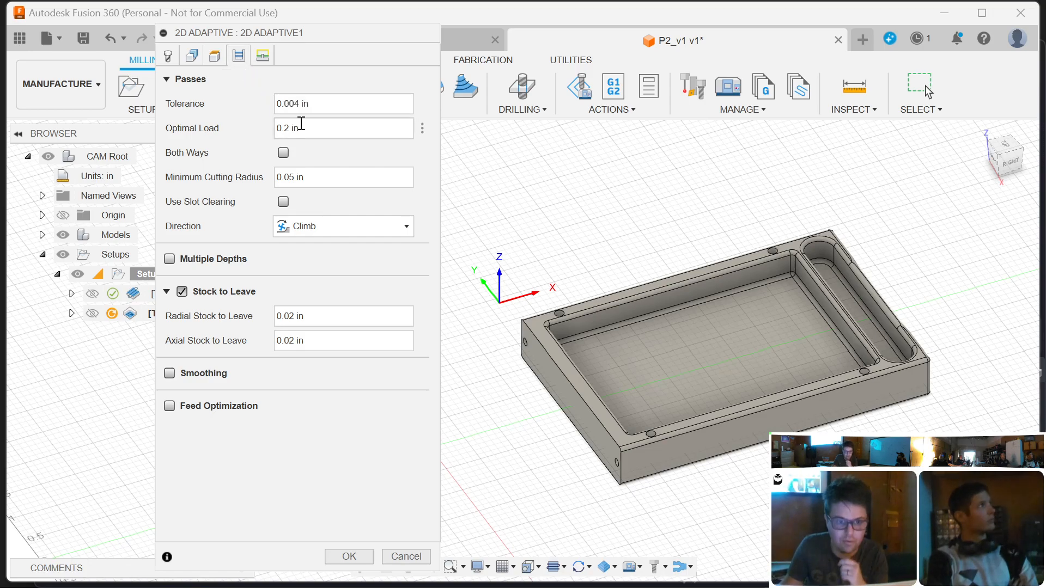
pyautogui.moveTo(322, 133)
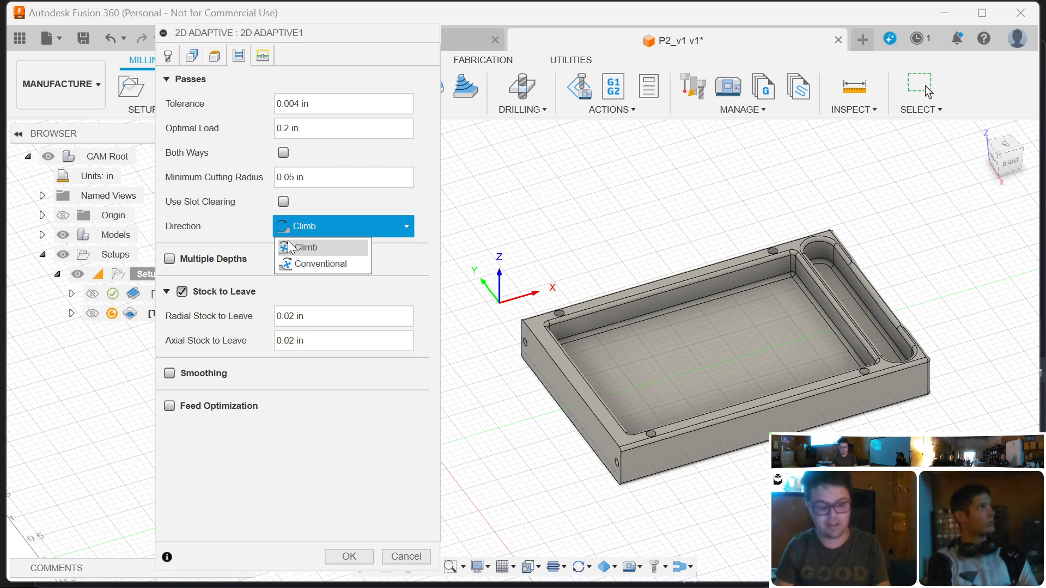
# - Switch to Chrome, leave the slideshow, search Google images for "climb milling vs conventional", and open the WayKen comparison diagram
pyautogui.press('super')
pyautogui.click(543, 569)
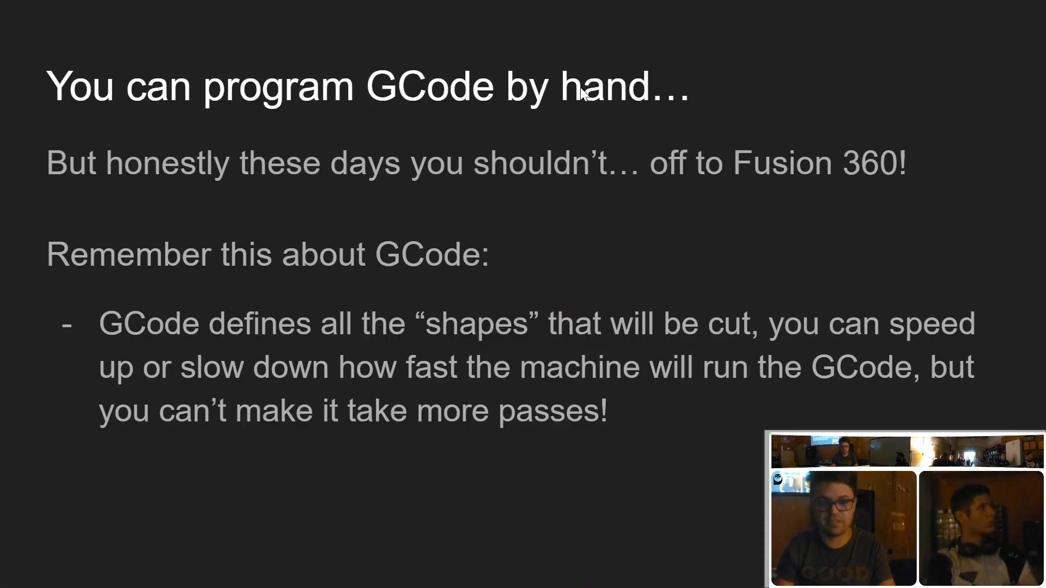
pyautogui.press('Escape')
pyautogui.click(844, 13)
pyautogui.write('climb milling vs')
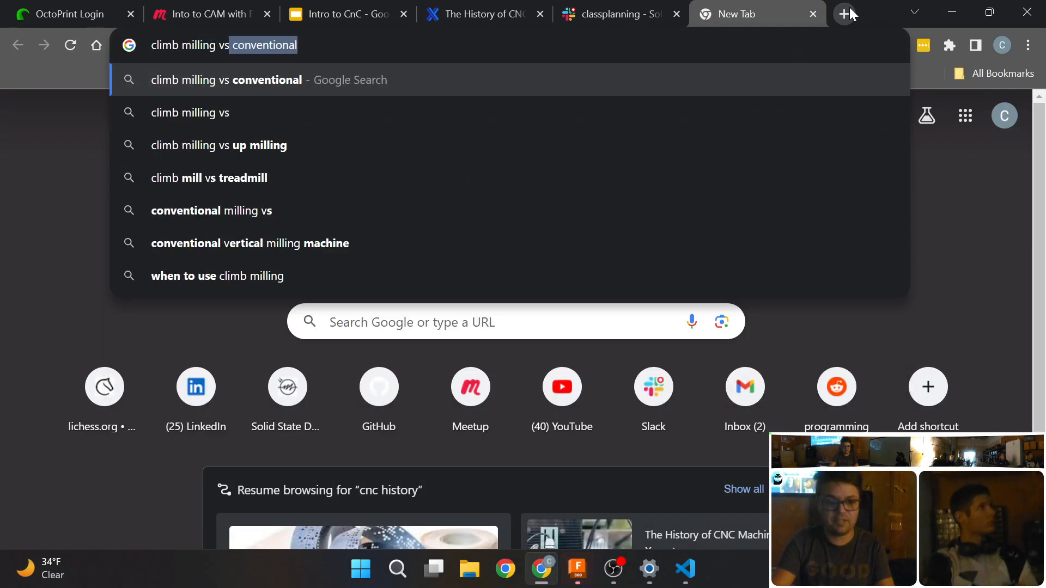
pyautogui.press('Return')
pyautogui.click(135, 148)
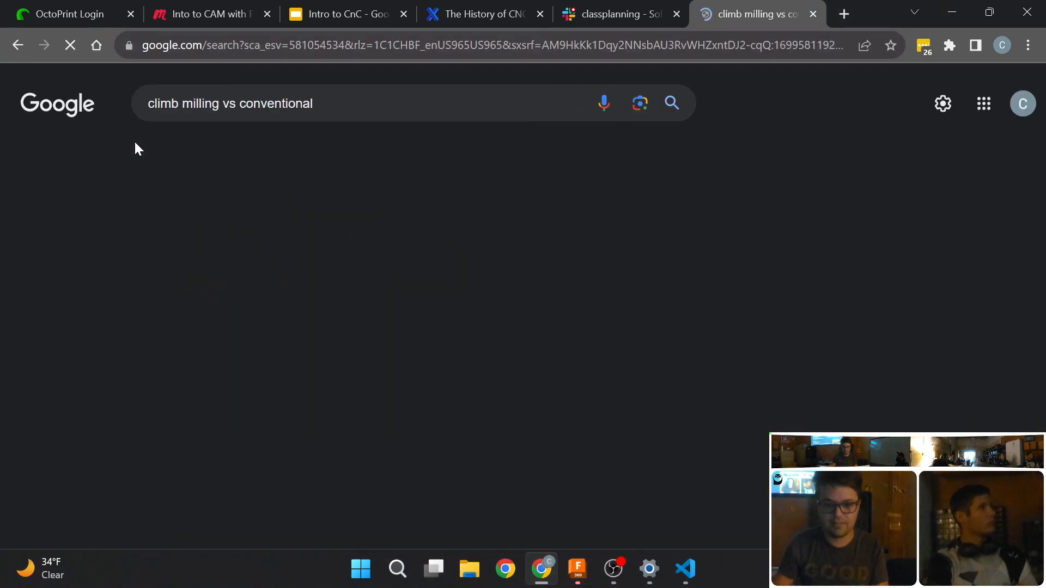
pyautogui.click(274, 326)
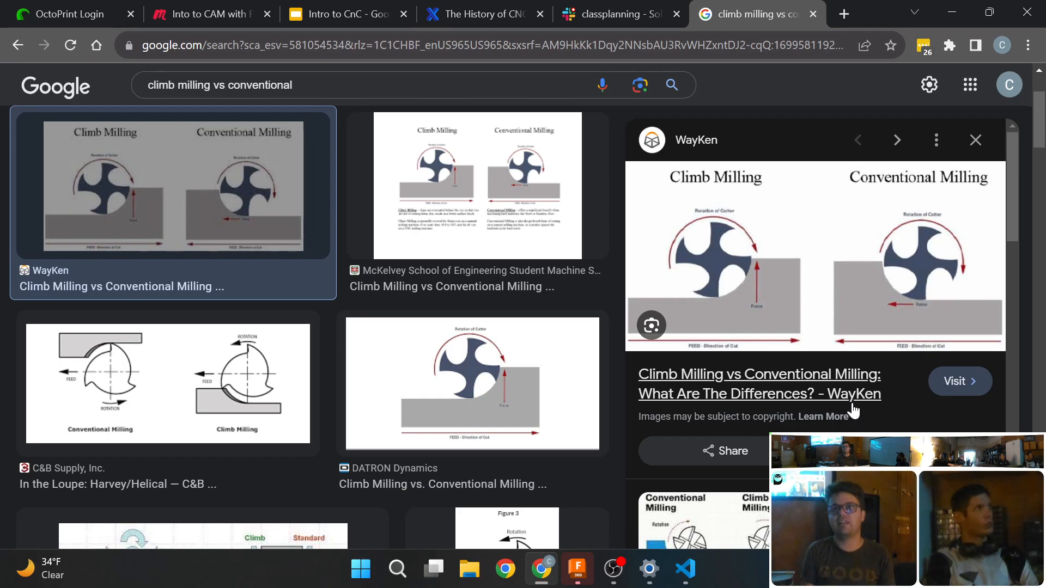
# - Return to Fusion 360, keep the Climb direction, and enable Multiple Depths with a maximum roughing stepdown of 0.125 in
pyautogui.click(577, 569)
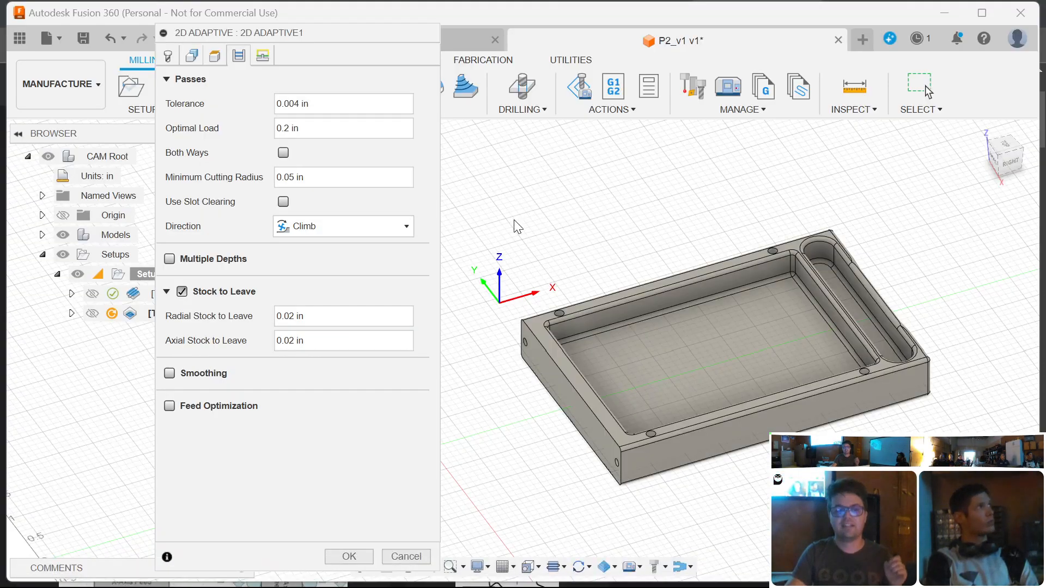
pyautogui.click(406, 226)
pyautogui.click(393, 234)
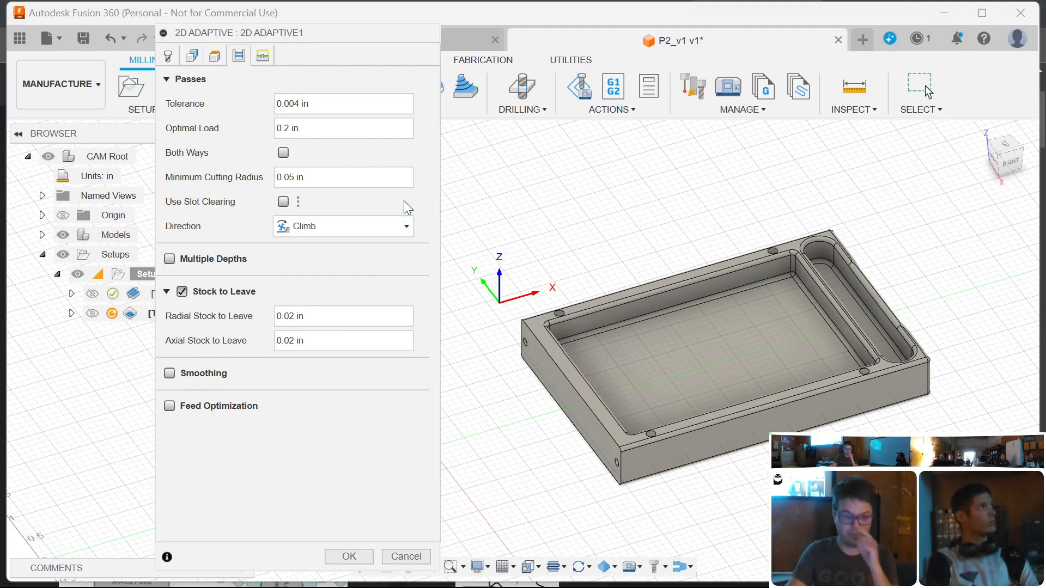
pyautogui.click(170, 259)
pyautogui.click(311, 278)
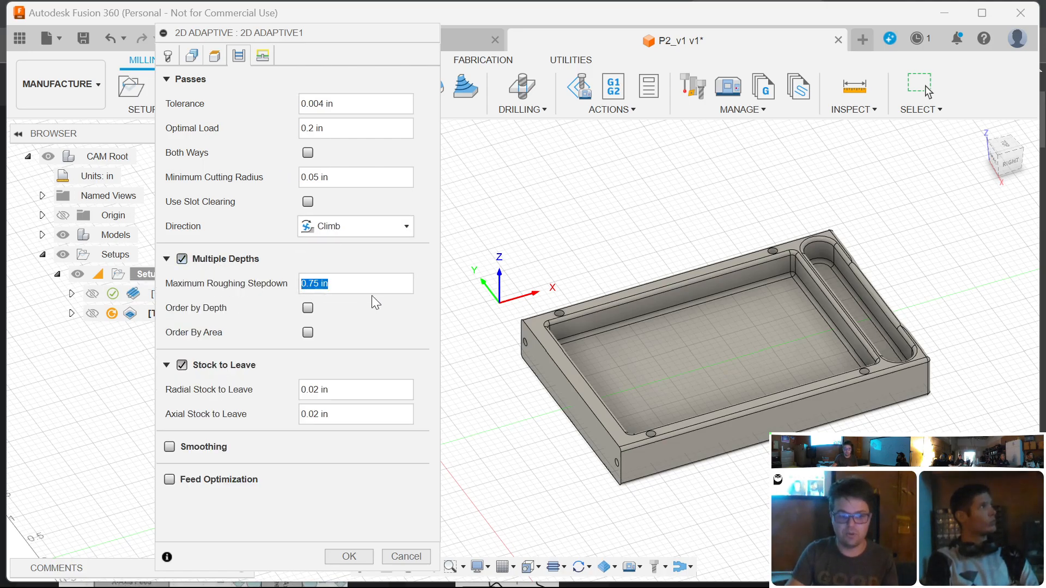
pyautogui.write('.125')
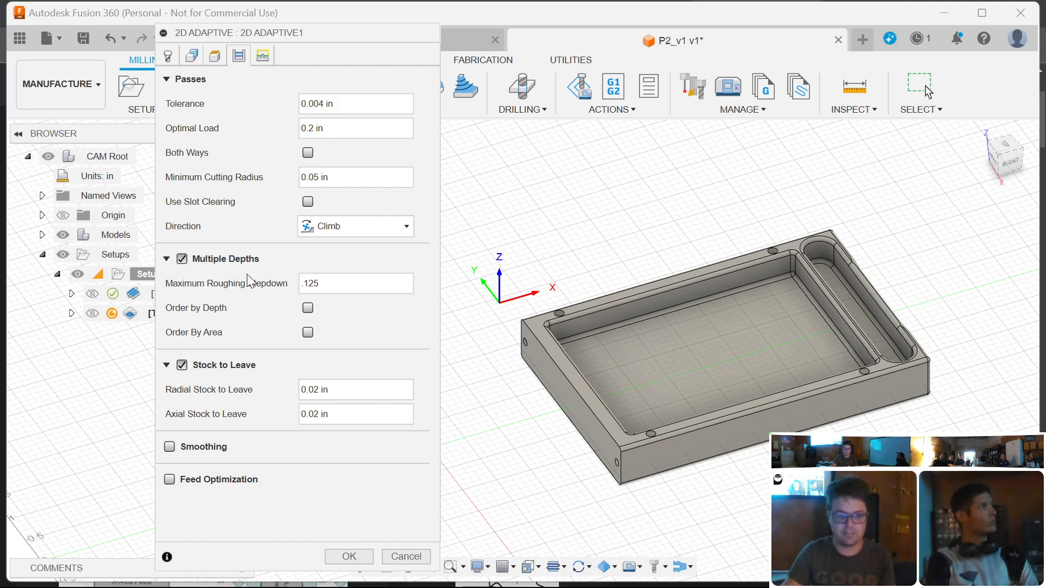
# - Turn off Stock to Leave for the 2D Adaptive operation, review its Helix ramp settings, and generate the toolpath
pyautogui.click(183, 366)
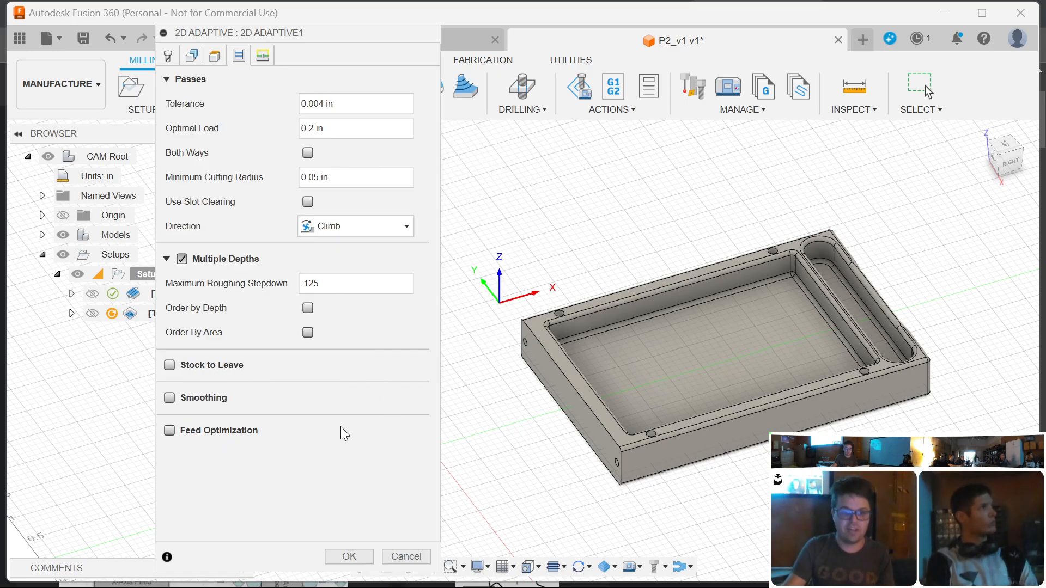
pyautogui.click(262, 56)
pyautogui.scroll(-3, 256, 334)
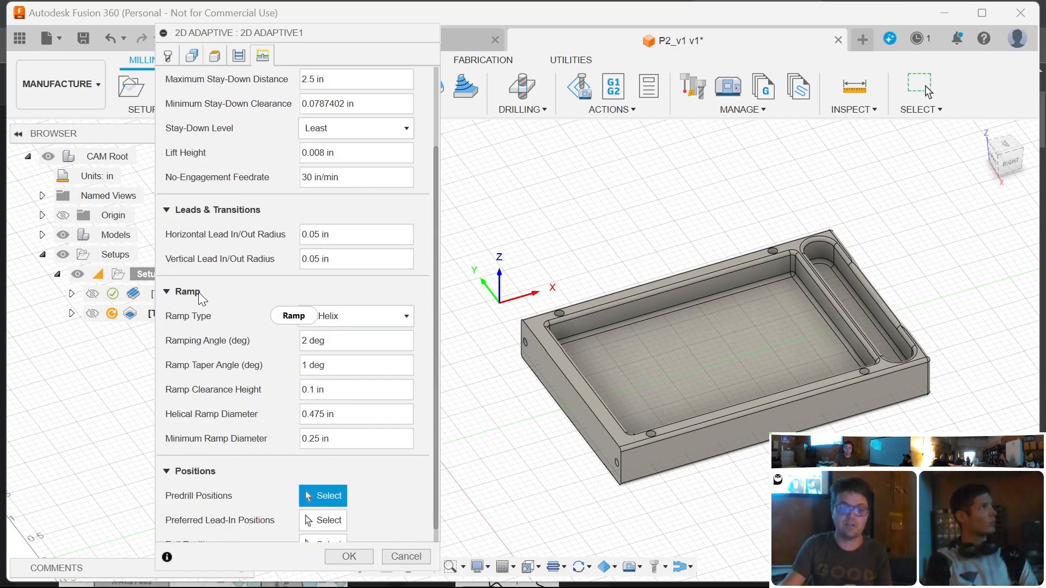
pyautogui.moveTo(199, 292)
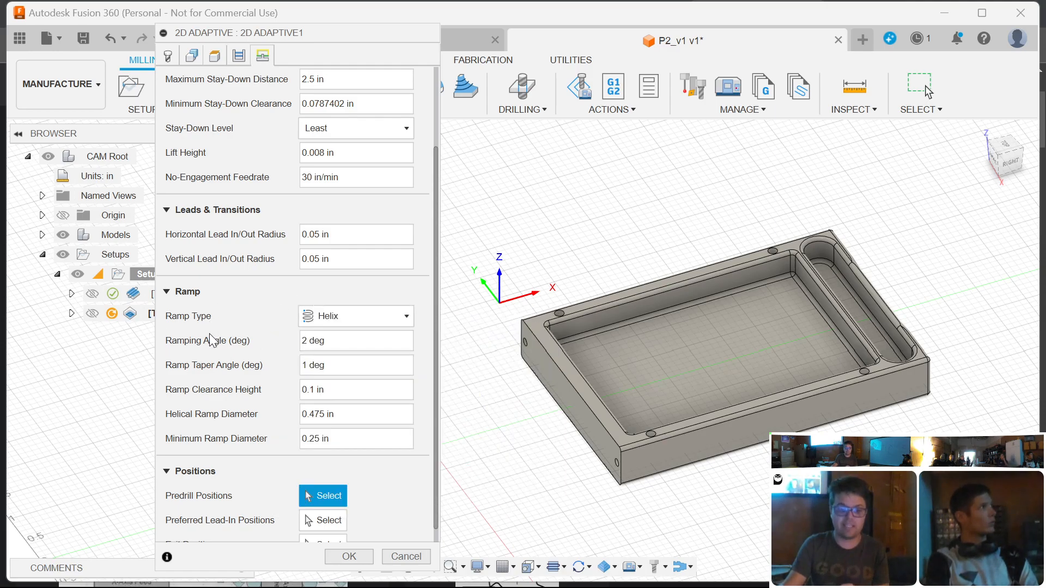
pyautogui.scroll(-1, 254, 430)
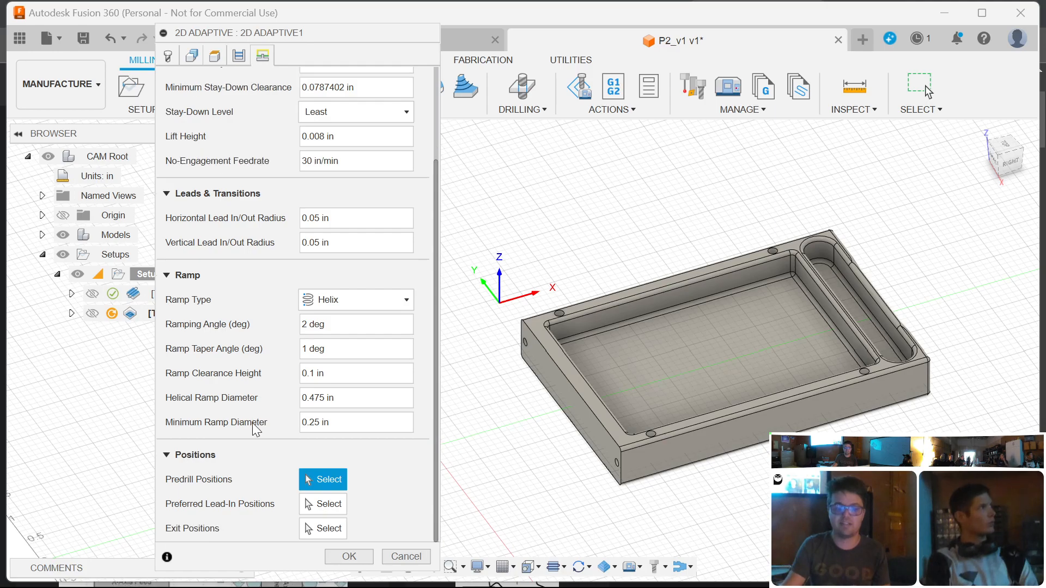
pyautogui.click(349, 556)
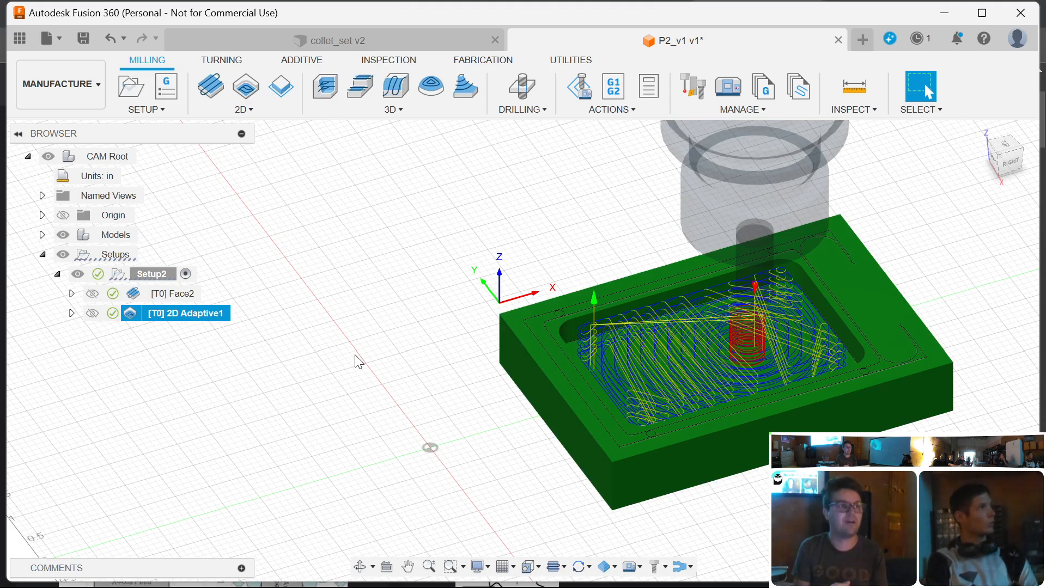
# - Inspect the generated adaptive toolpath and start its machining simulation at a slower playback speed
pyautogui.scroll(3, 411, 327)
pyautogui.scroll(-5, 394, 289)
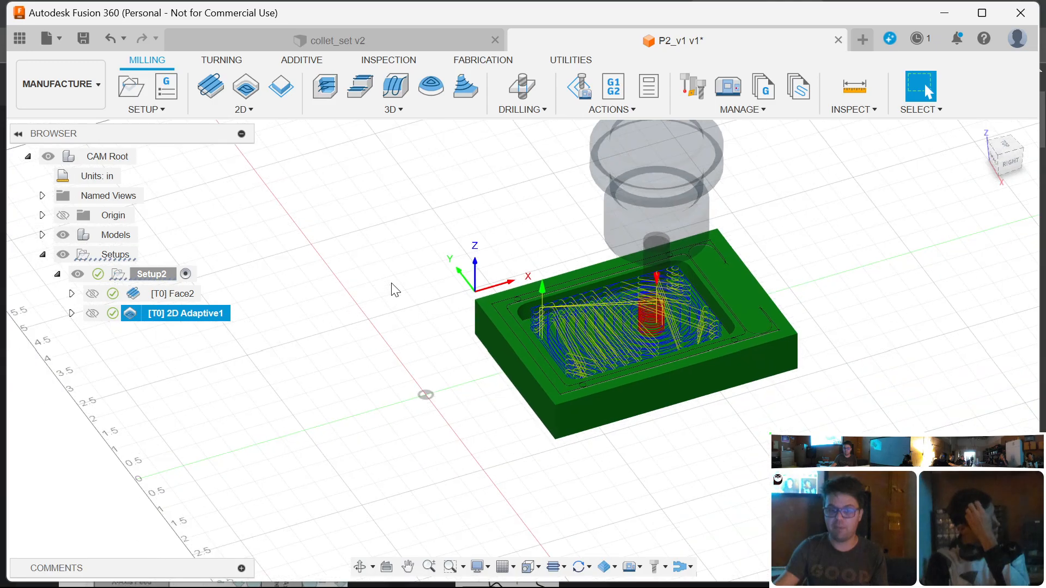
pyautogui.scroll(5, 808, 283)
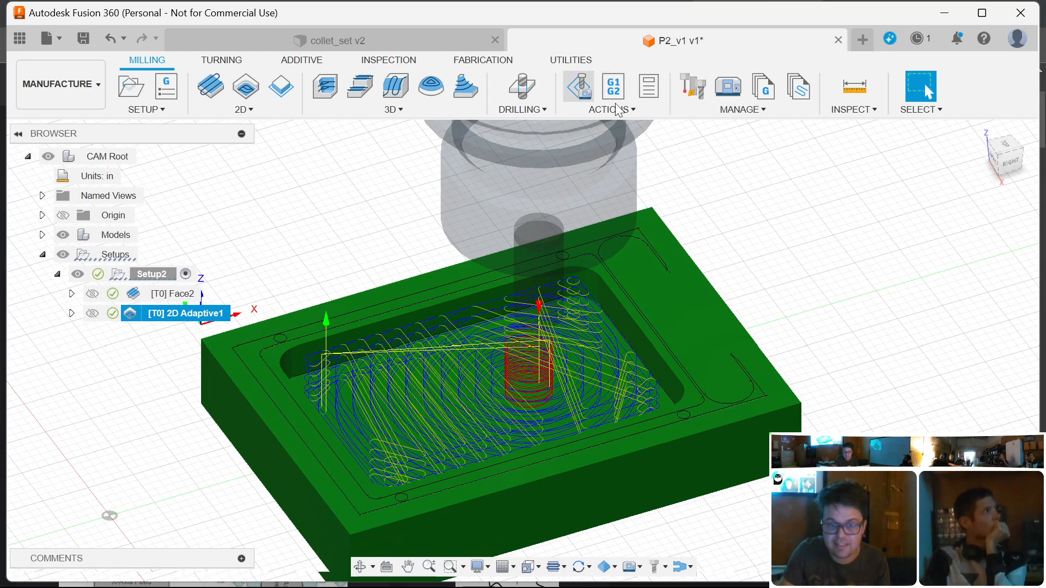
pyautogui.click(607, 103)
pyautogui.moveTo(569, 531); pyautogui.dragTo(555, 531)
pyautogui.click(522, 504)
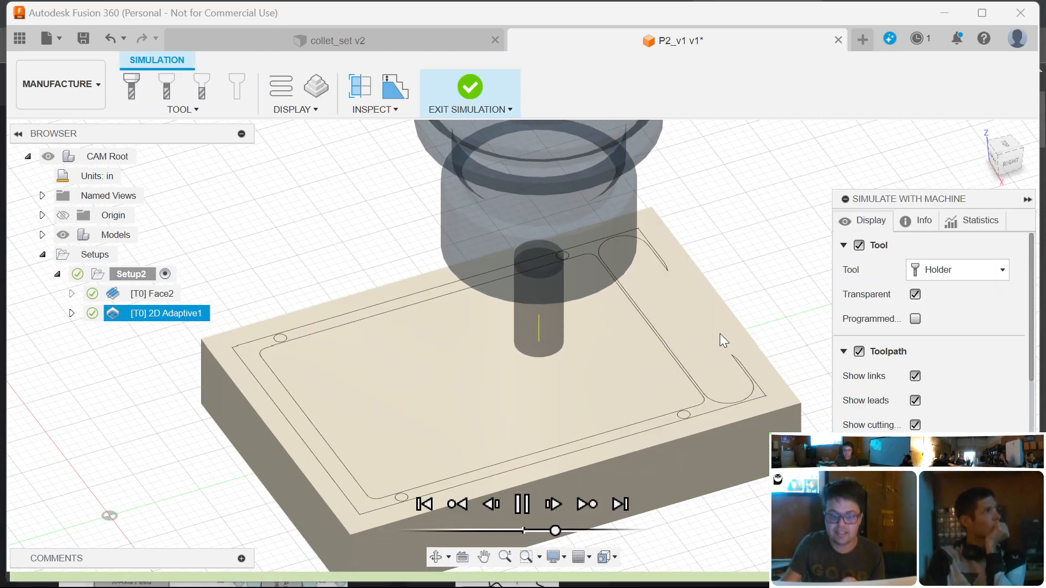
# - Watch the helical entry and first clearing passes from low and raised angles, varying the simulation speed
pyautogui.keyDown('shift'); pyautogui.moveTo(770, 261); pyautogui.dragTo(769, 224, button='middle'); pyautogui.keyUp('shift')
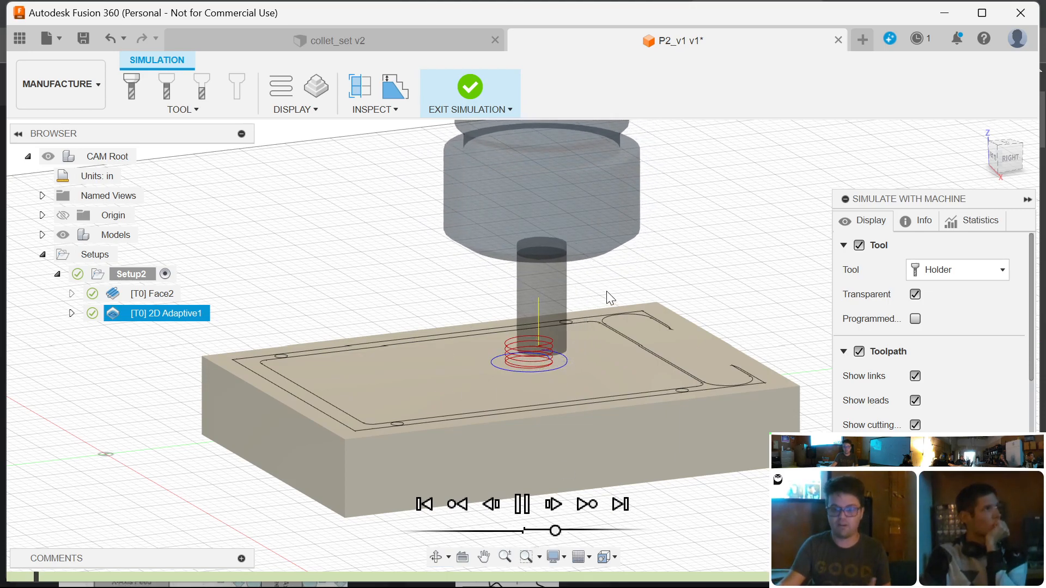
pyautogui.moveTo(556, 535); pyautogui.dragTo(571, 535)
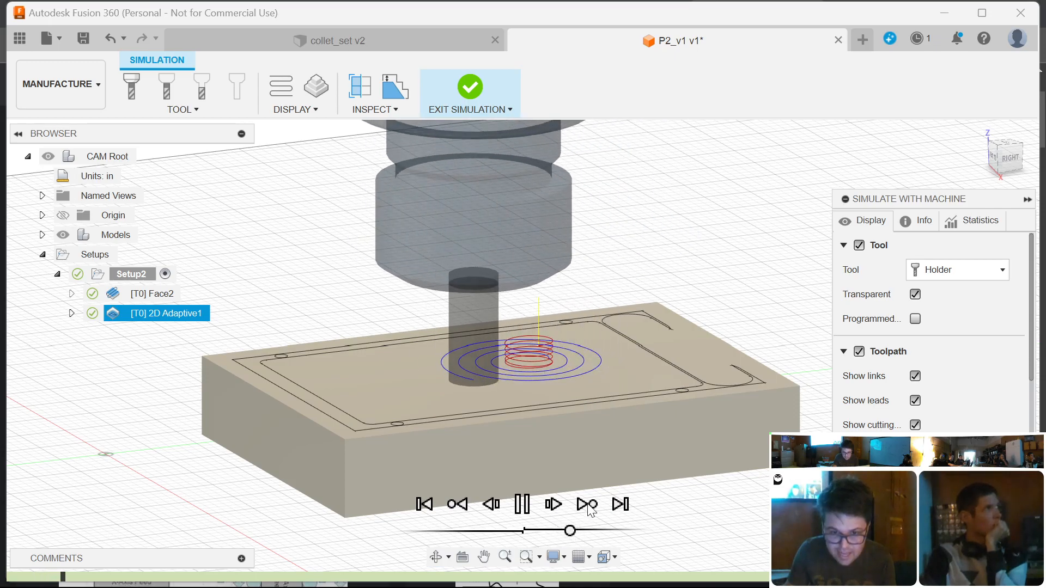
pyautogui.keyDown('shift'); pyautogui.moveTo(691, 264); pyautogui.dragTo(726, 241, button='middle'); pyautogui.keyUp('shift')
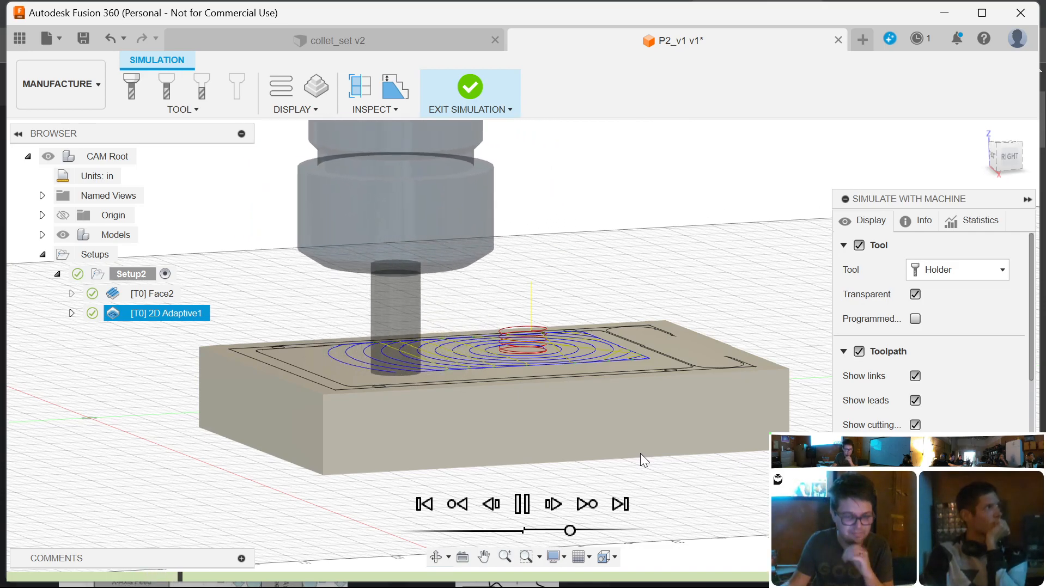
pyautogui.moveTo(570, 530); pyautogui.dragTo(578, 531)
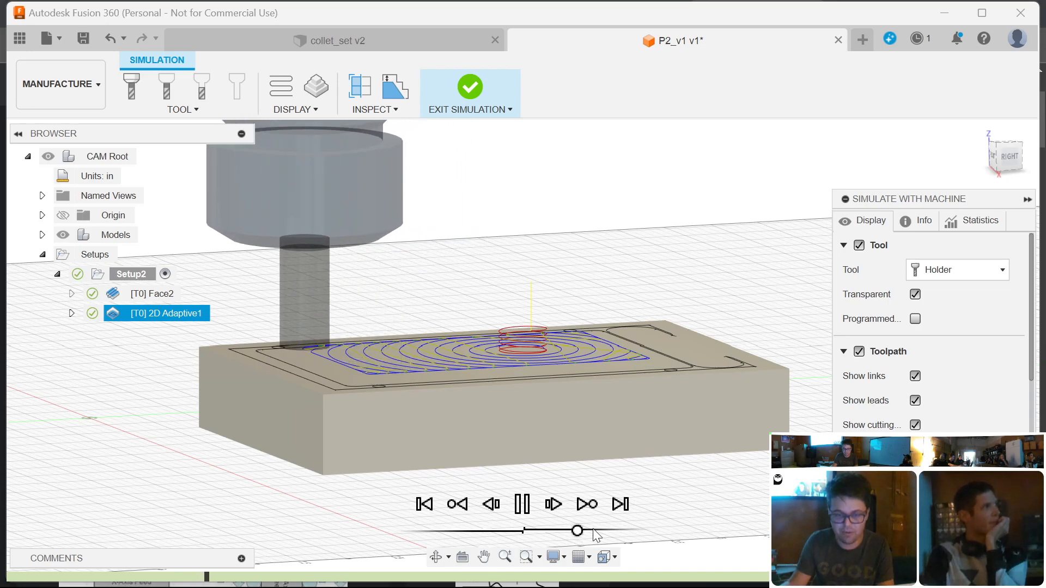
pyautogui.keyDown('shift'); pyautogui.moveTo(686, 460); pyautogui.dragTo(692, 507, button='middle'); pyautogui.keyUp('shift')
pyautogui.moveTo(579, 531); pyautogui.dragTo(557, 531)
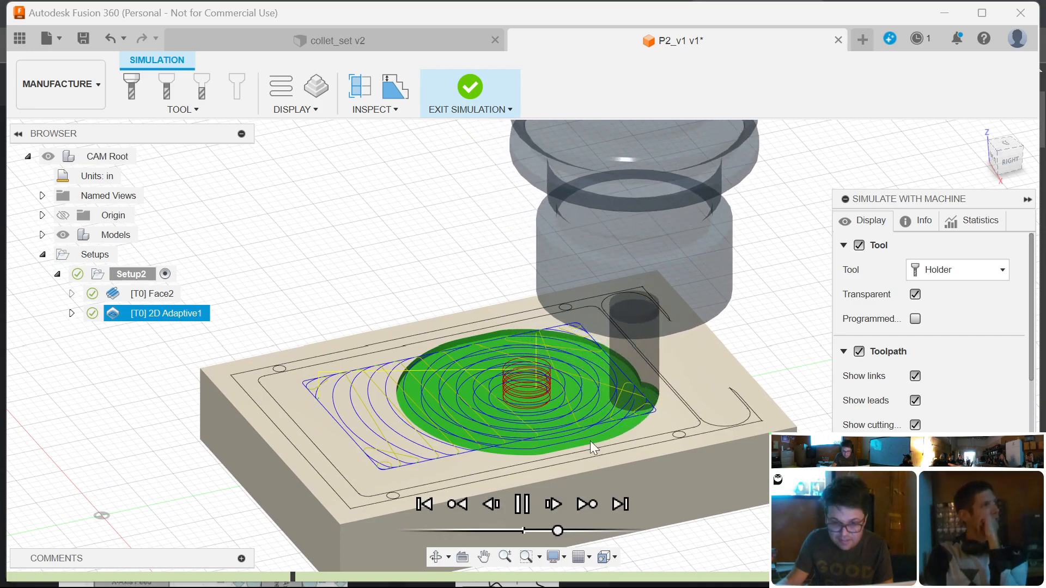
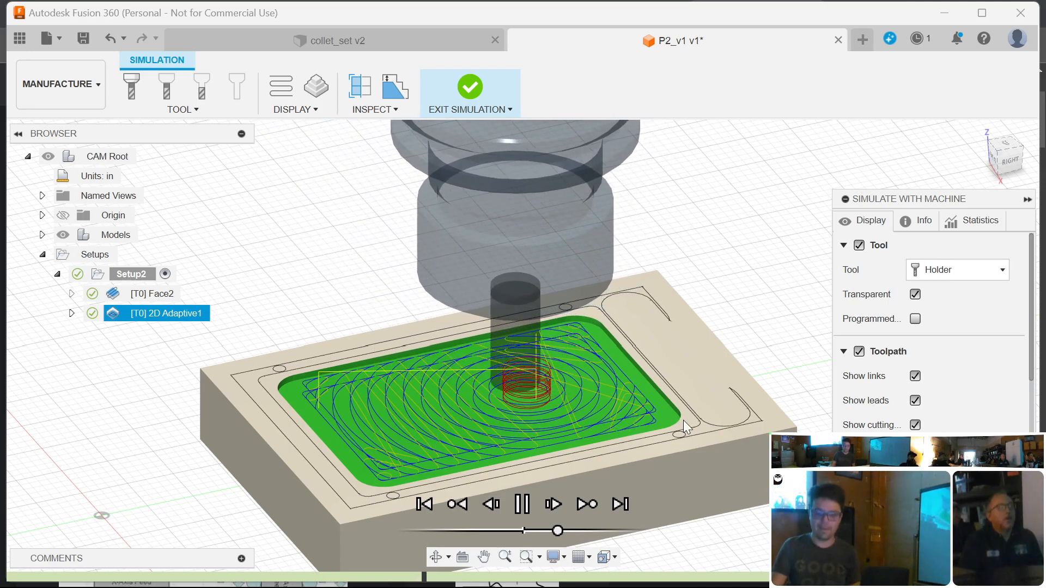
# - Examine the simulated cut closely at the large pocket's rounded corner beside the narrow slot
pyautogui.scroll(10, 681, 430)
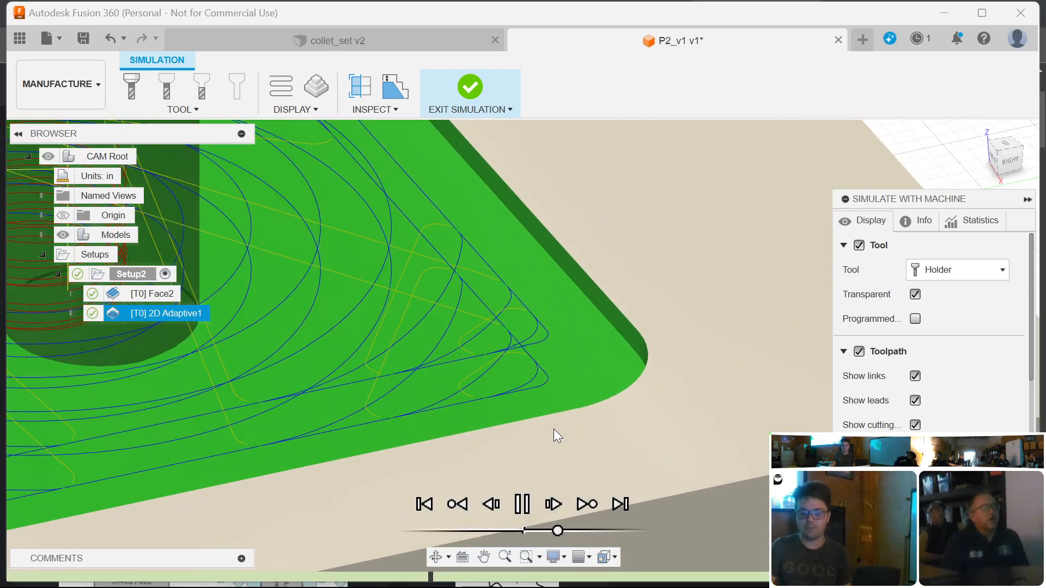
pyautogui.scroll(-8, 648, 351)
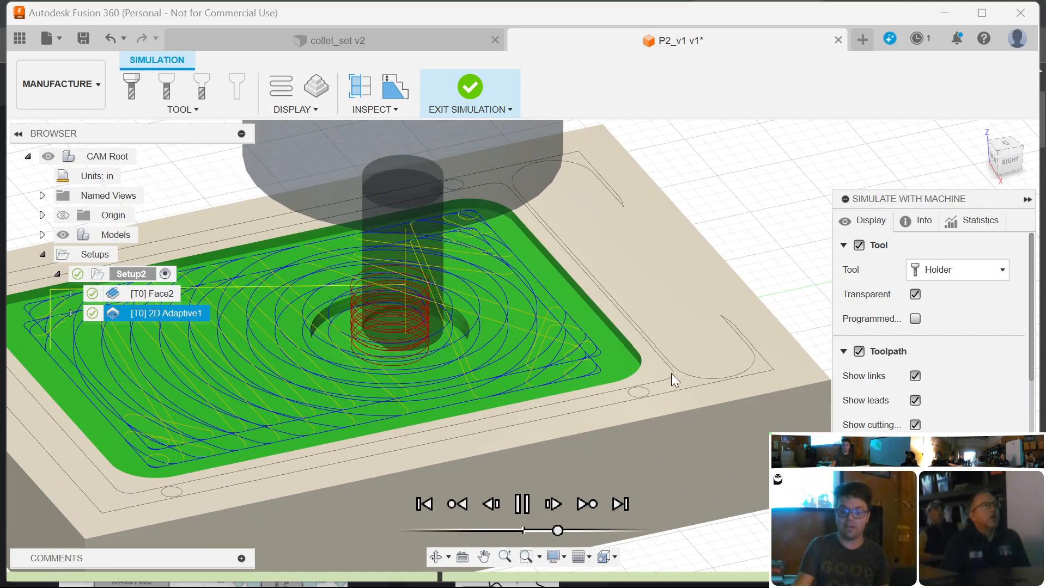
pyautogui.scroll(8, 672, 377)
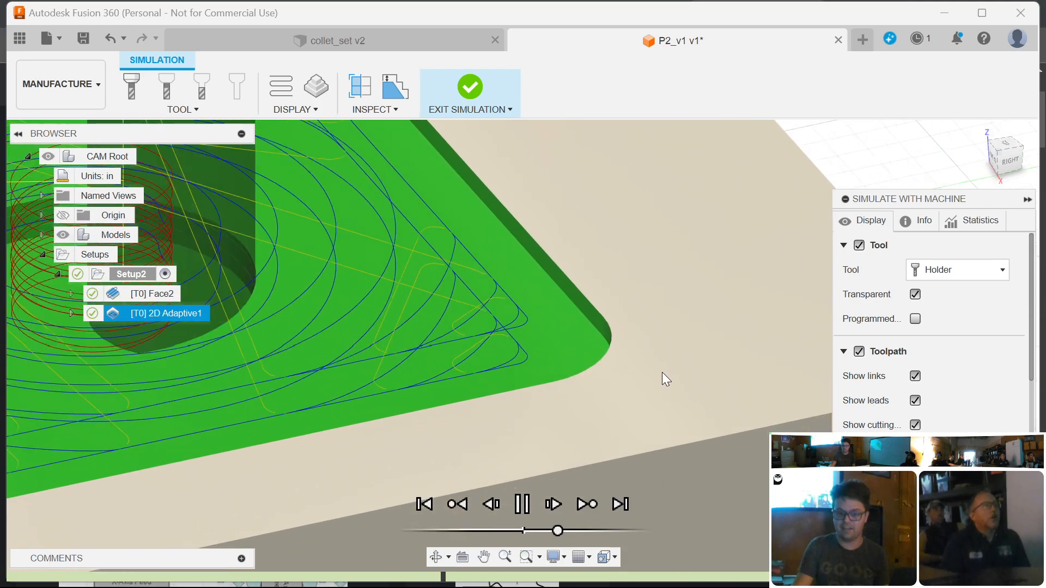
pyautogui.scroll(-8, 665, 374)
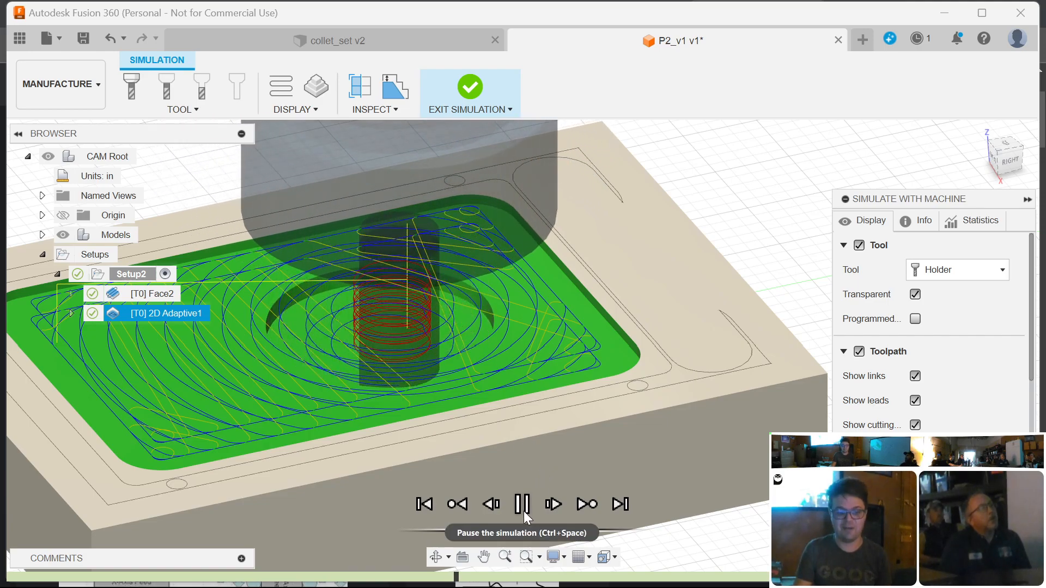
# - Run the remaining pocket passes at a faster playback speed, pausing to inspect the cut, and exit the simulation
pyautogui.moveTo(558, 528); pyautogui.dragTo(572, 527)
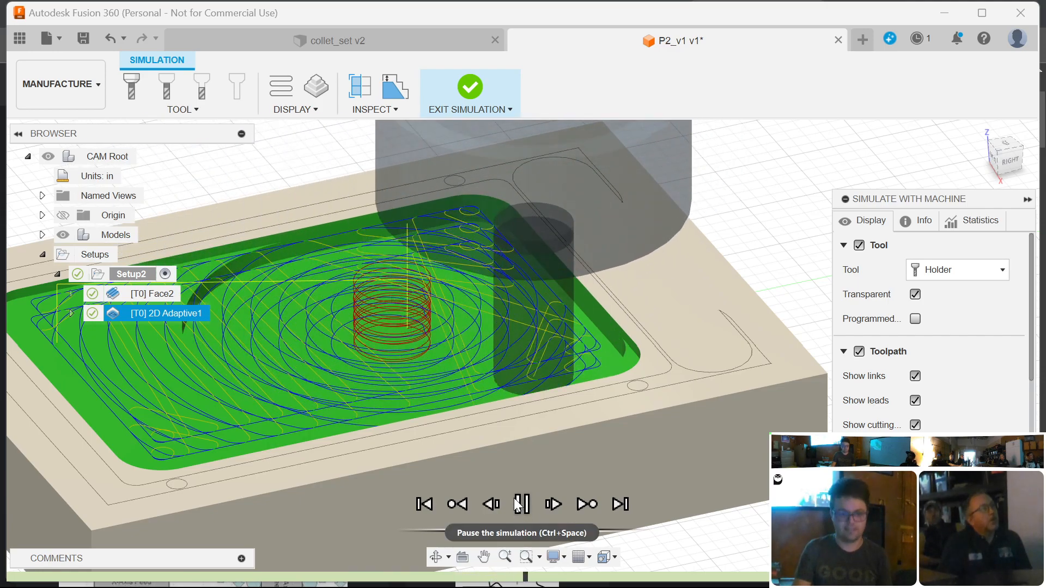
pyautogui.click(518, 505)
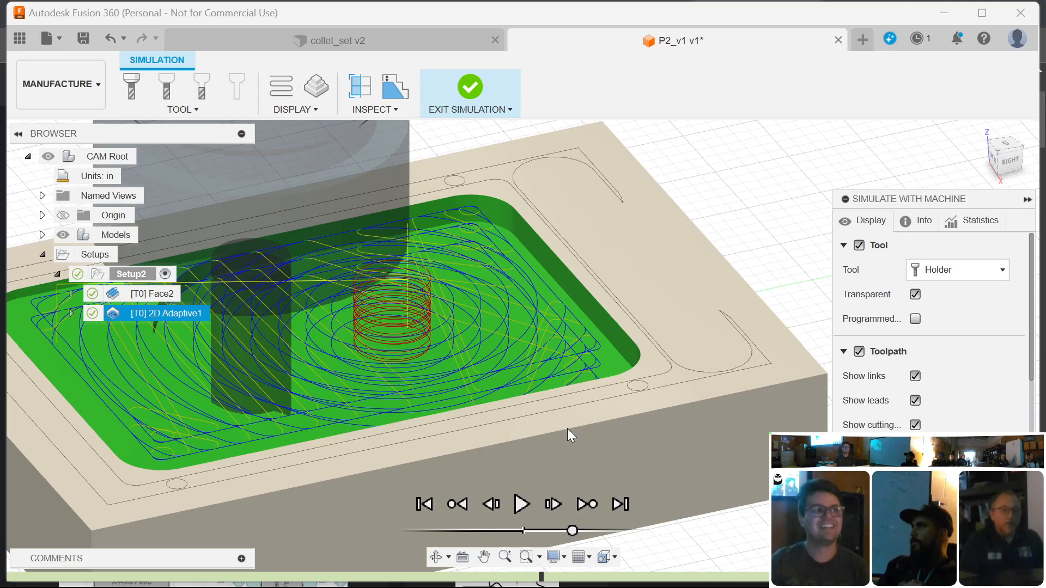
pyautogui.click(523, 503)
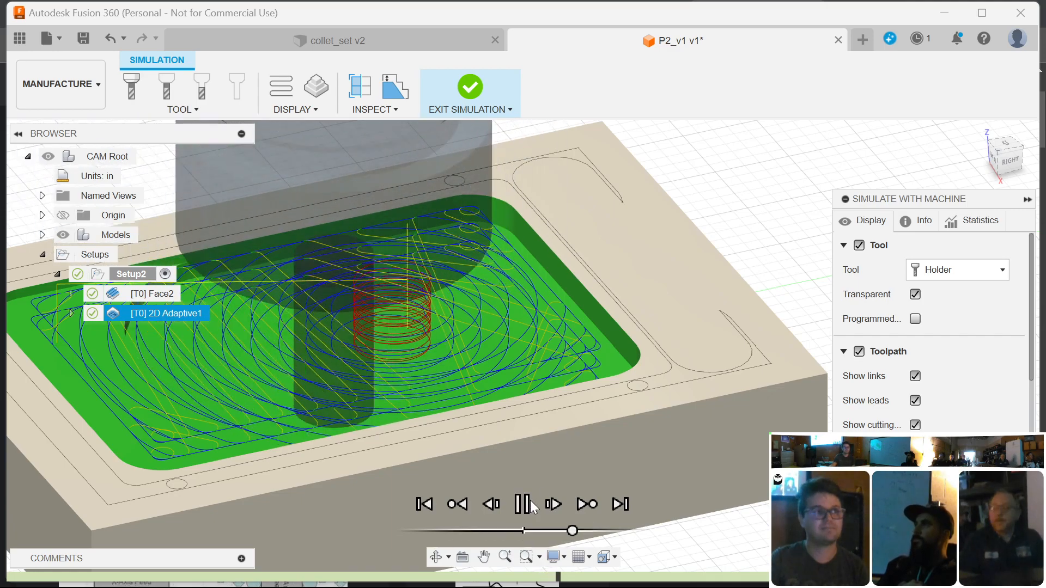
pyautogui.scroll(-4, 521, 430)
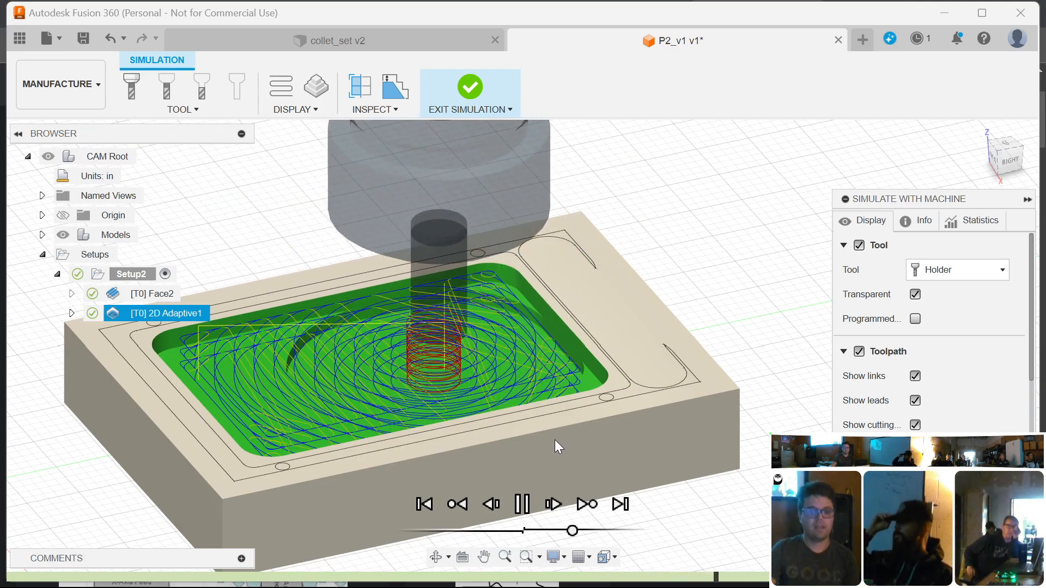
pyautogui.click(524, 504)
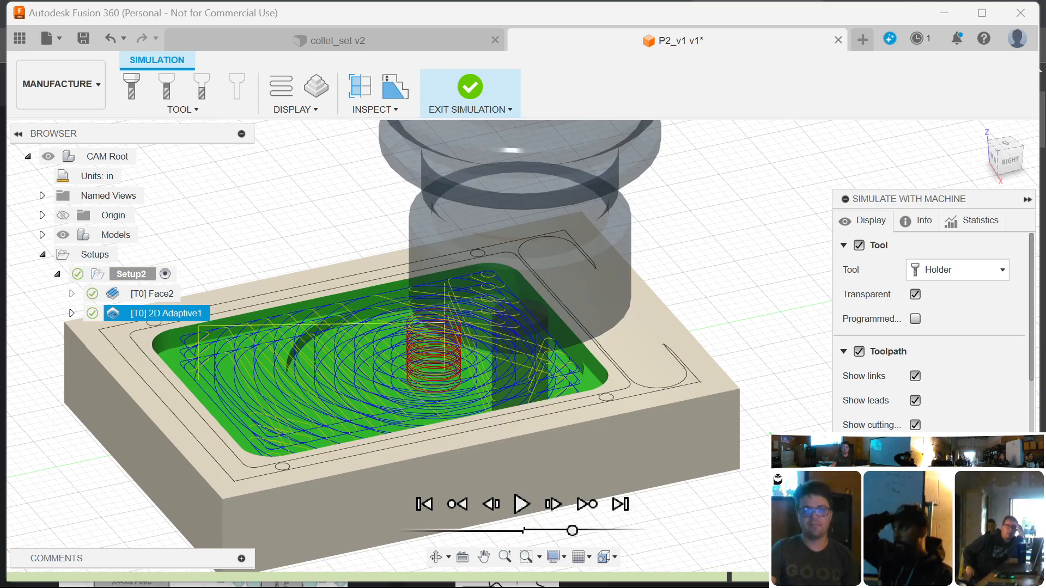
pyautogui.click(470, 88)
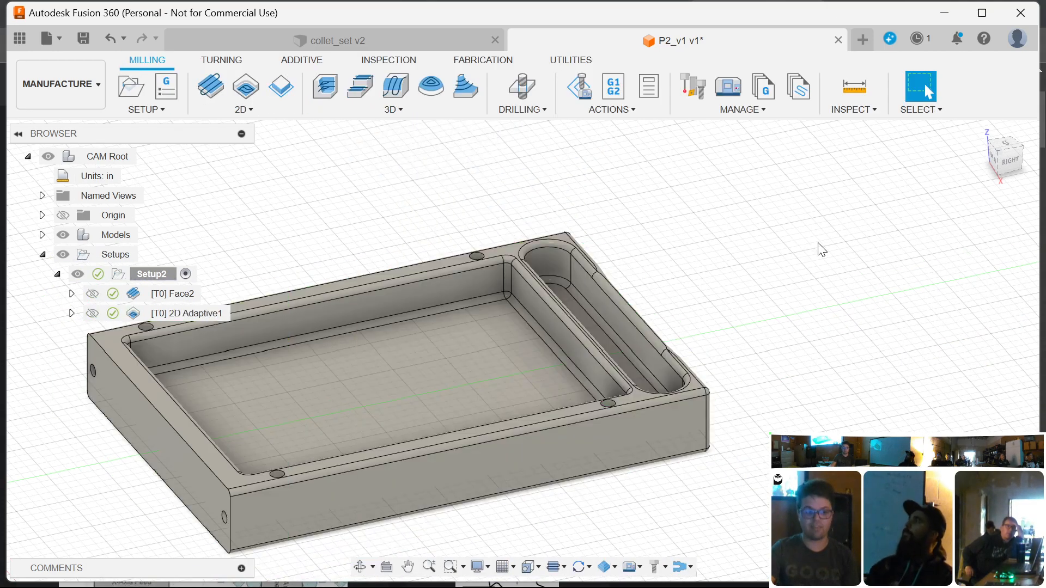
# - View the NC Program settings for the 2D Adaptive operation alone, and close them without posting
pyautogui.click(190, 316)
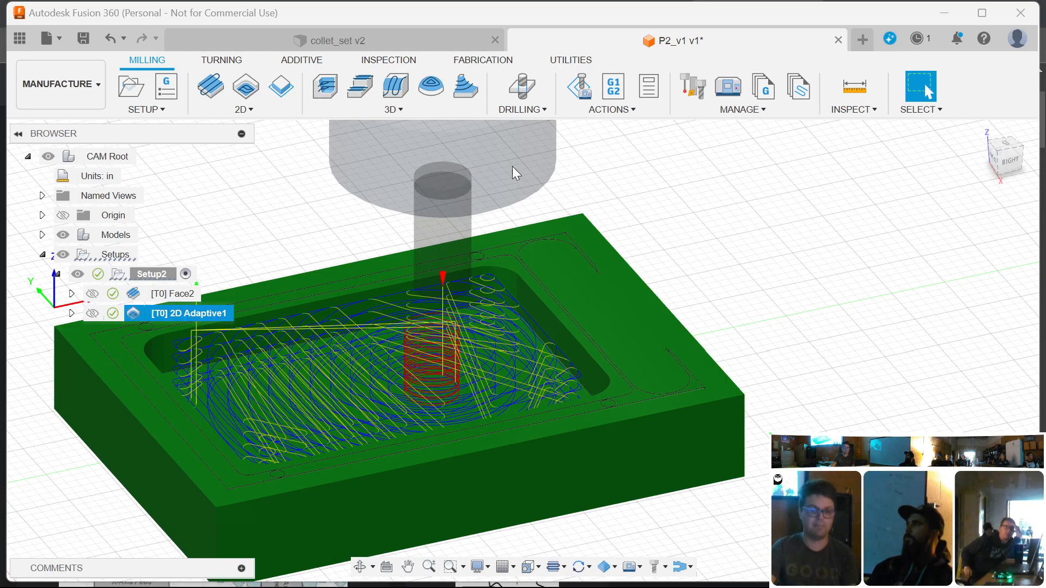
pyautogui.click(612, 89)
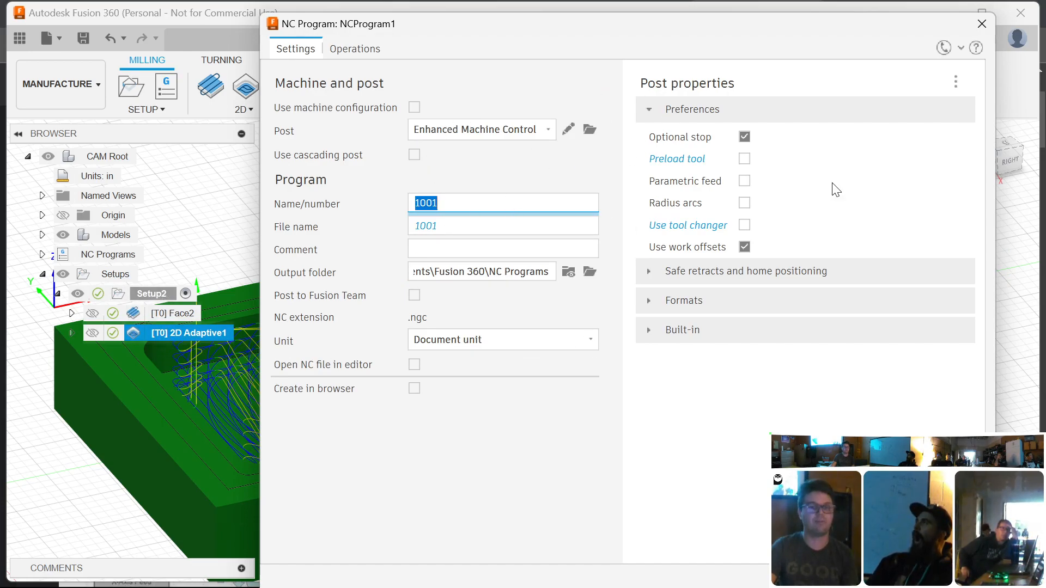
pyautogui.click(978, 25)
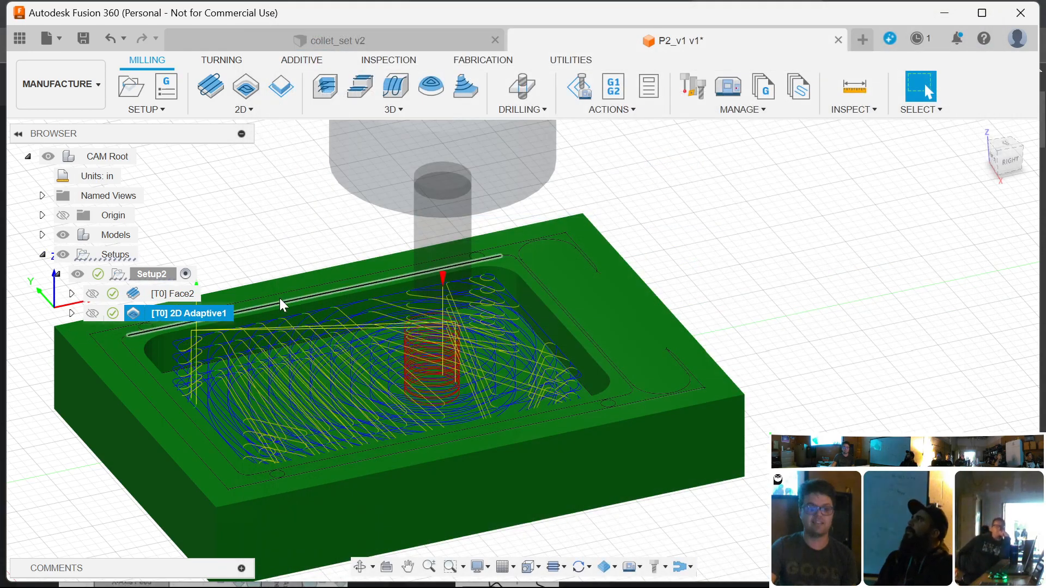
# - Select the whole Setup2 for post-processing to view both toolpaths together, and clear the selection without posting
pyautogui.click(700, 230)
pyautogui.click(152, 274)
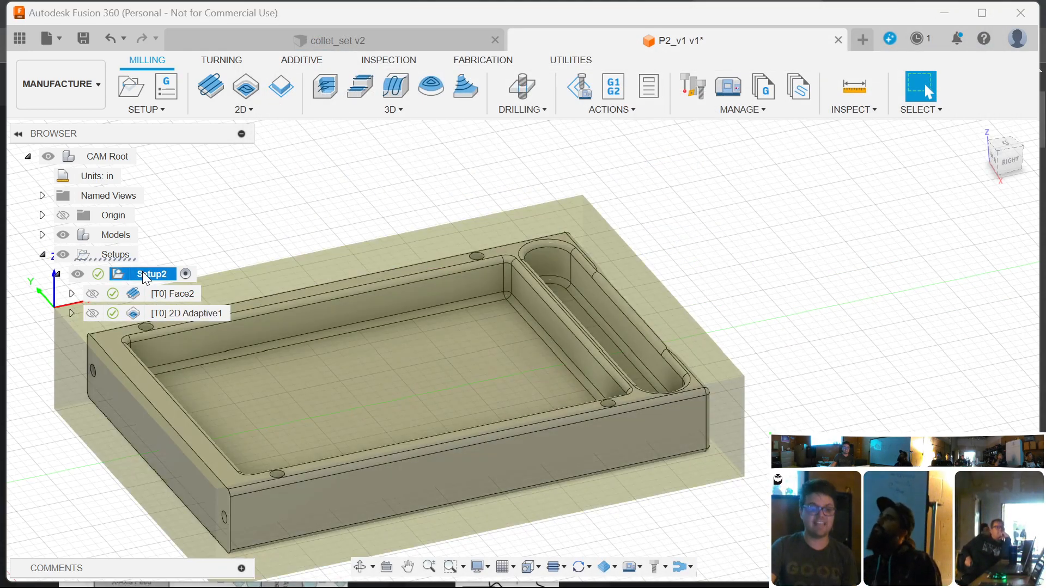
pyautogui.click(614, 90)
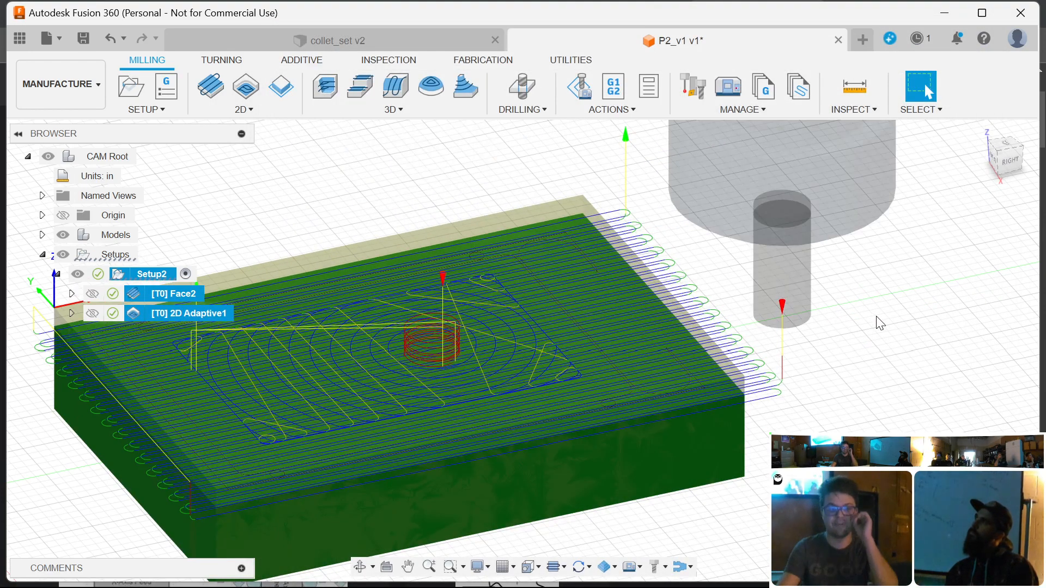
pyautogui.click(879, 323)
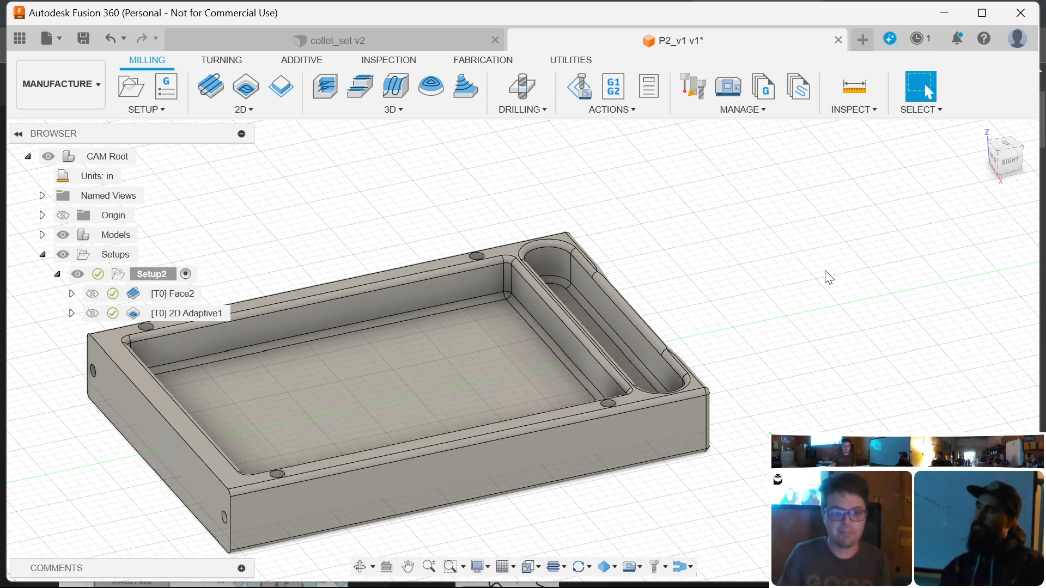
# - Examine the tray model, focusing on the rounded vertical inner corner of the large pocket beside the narrow slot
pyautogui.scroll(-1, 459, 207)
pyautogui.scroll(-1, 738, 285)
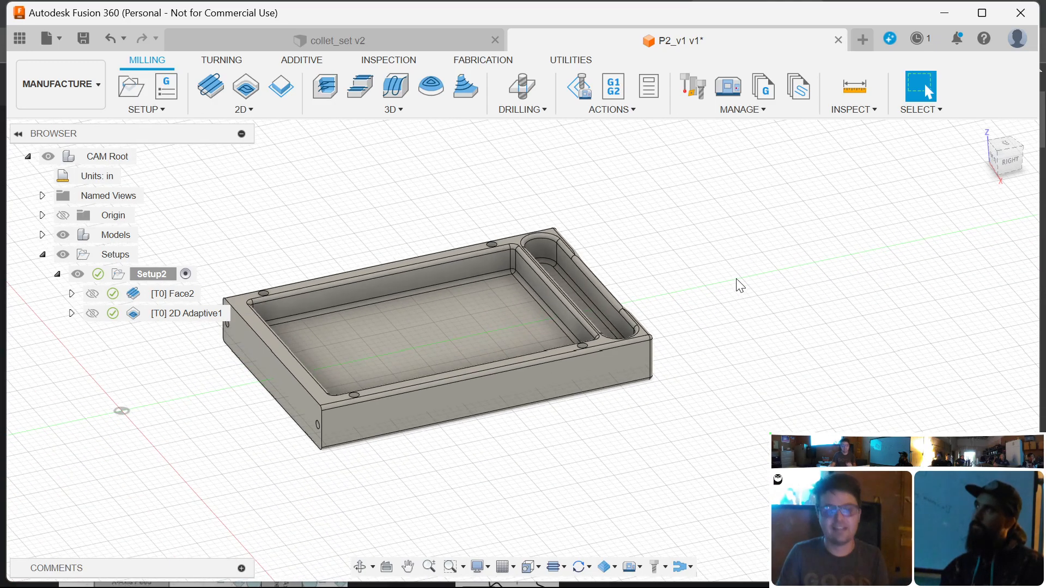
pyautogui.scroll(-1, 758, 289)
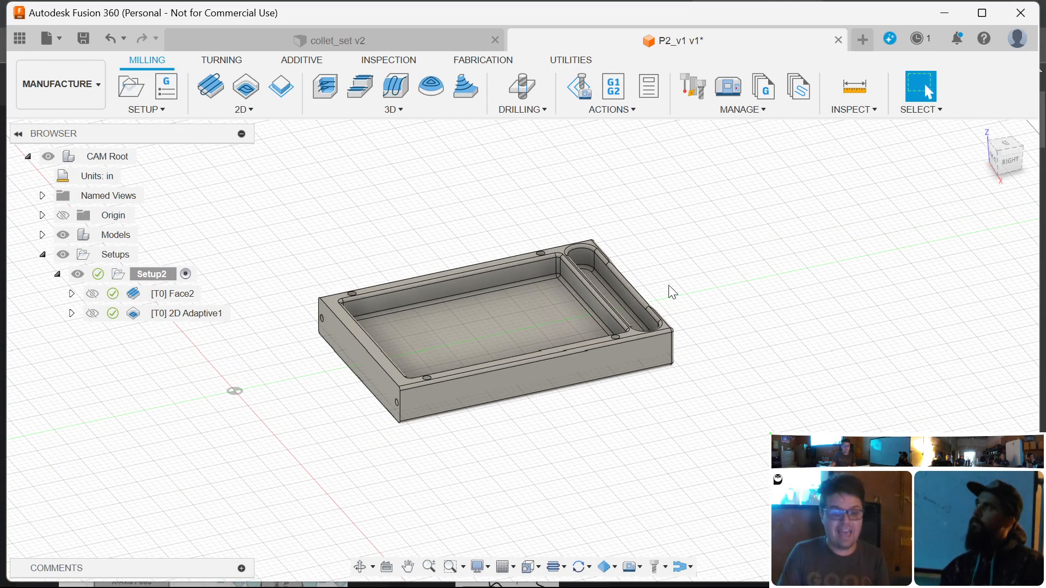
pyautogui.scroll(2, 467, 257)
pyautogui.scroll(1, 889, 264)
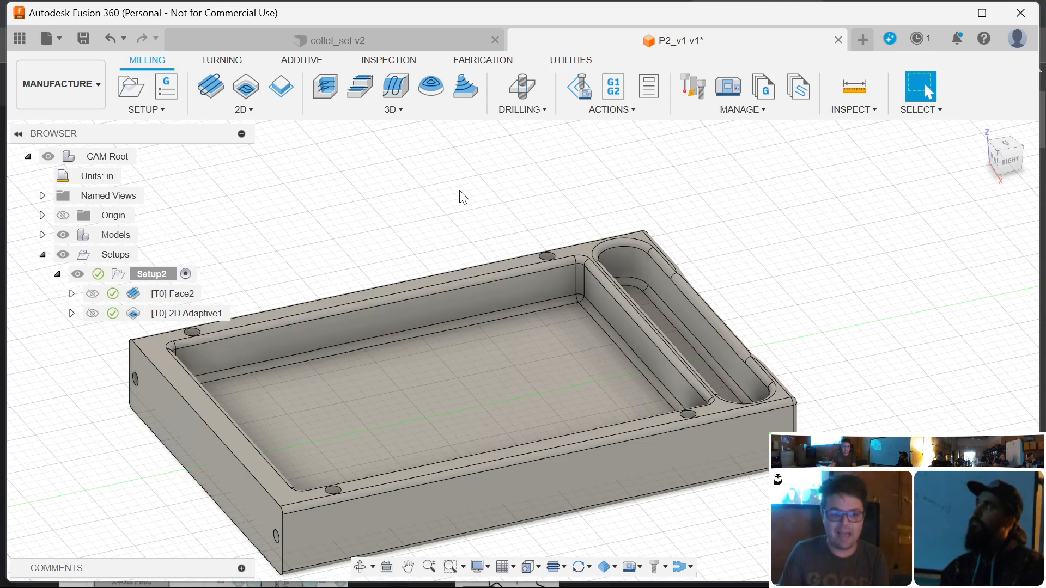
pyautogui.scroll(-3, 586, 265)
pyautogui.scroll(3, 588, 264)
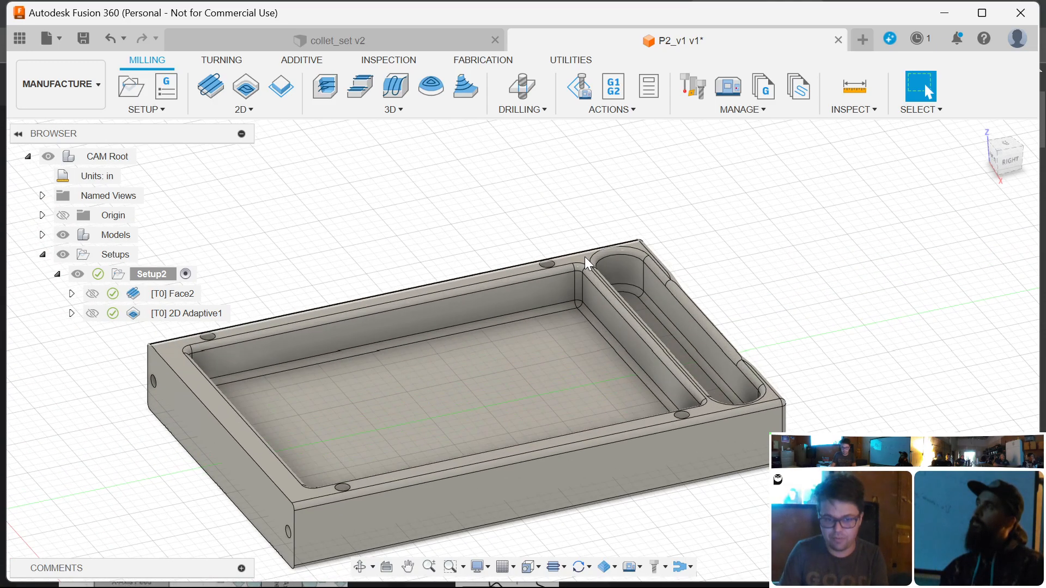
pyautogui.scroll(5, 588, 264)
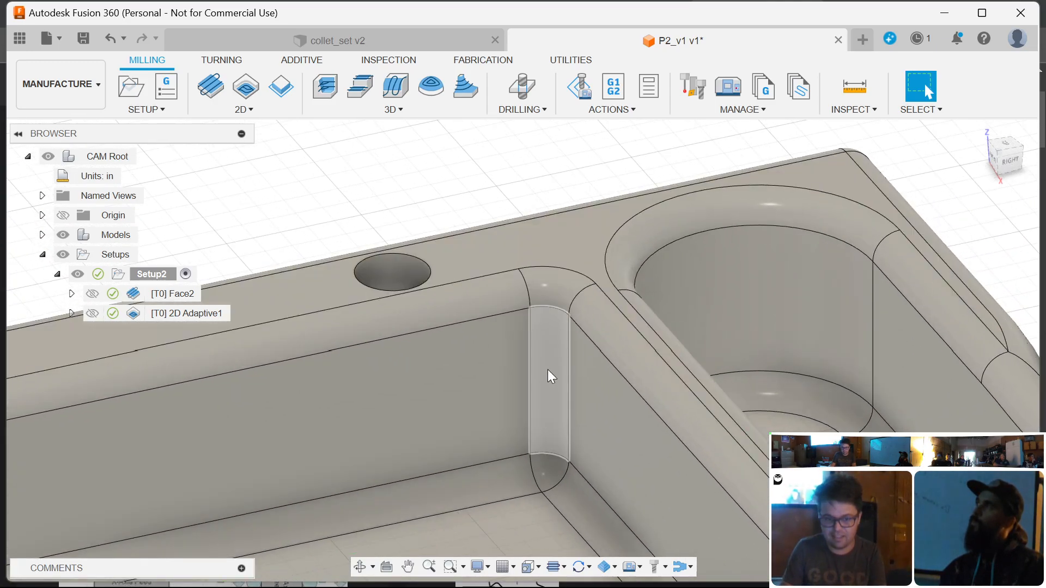
# - Select the rounded vertical corner face of the large pocket to point it out, and clear the selection
pyautogui.click(550, 365)
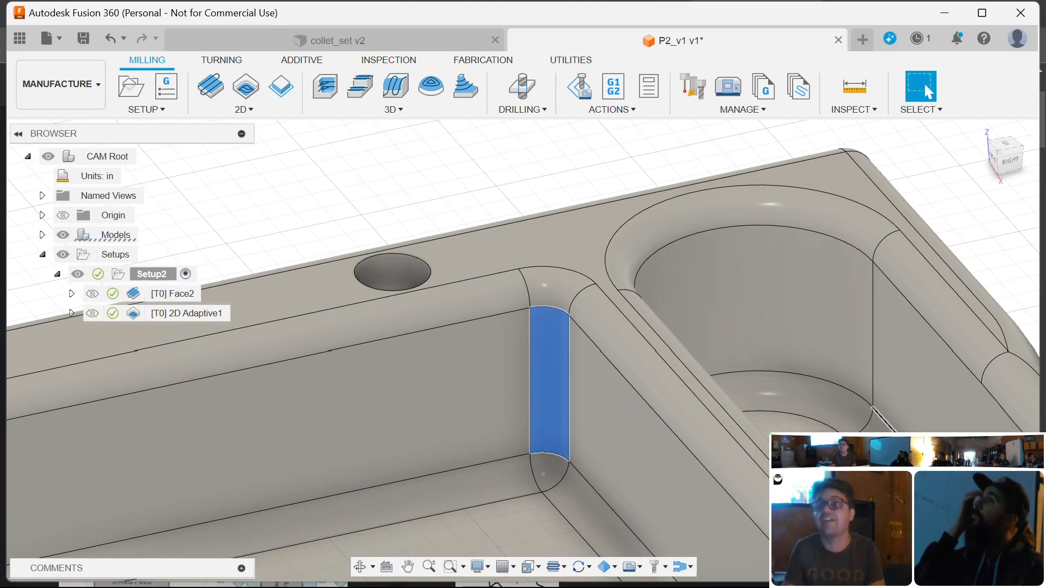
pyautogui.click(537, 179)
pyautogui.scroll(1, 541, 180)
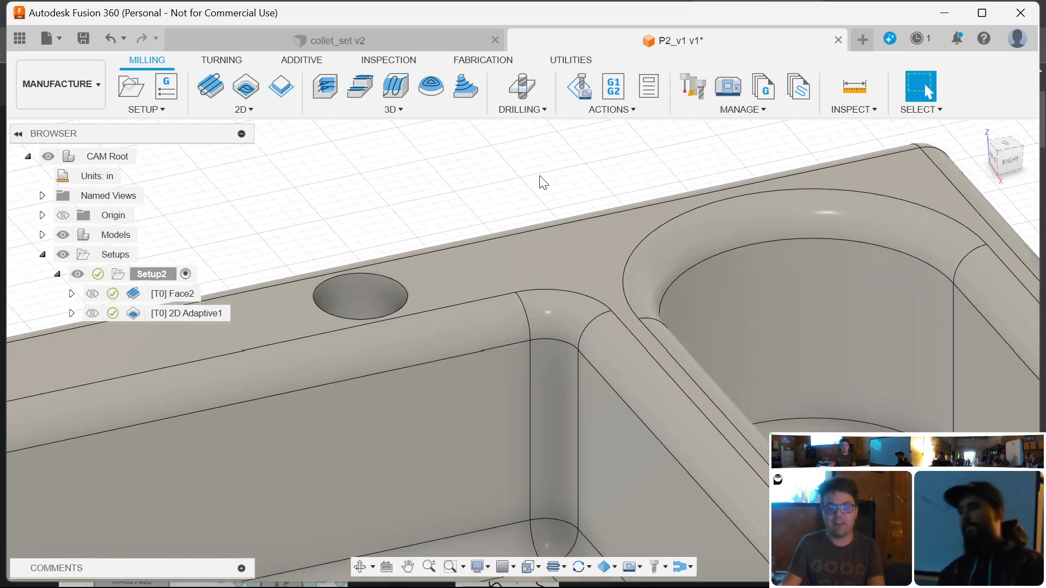
pyautogui.scroll(-6, 545, 182)
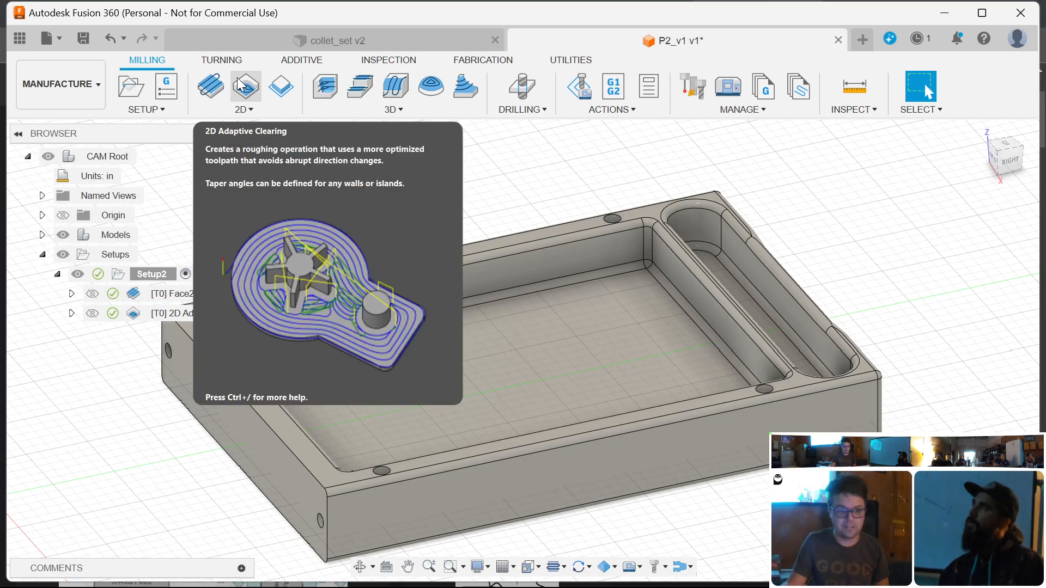
# - Start a second 2D Adaptive Clearing operation and create a new ball end mill in the P2_v1 tool library
pyautogui.click(252, 96)
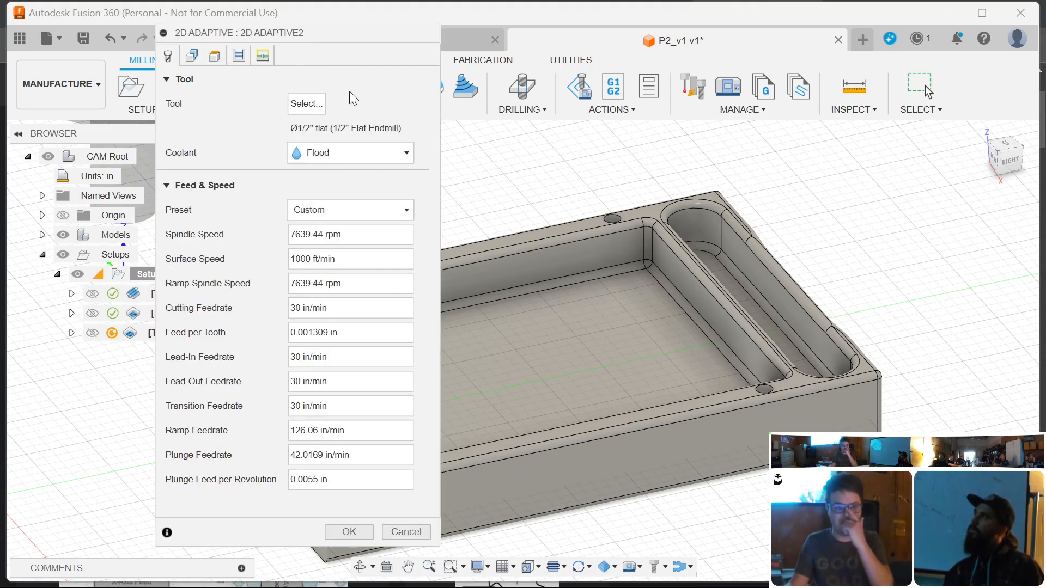
pyautogui.click(309, 103)
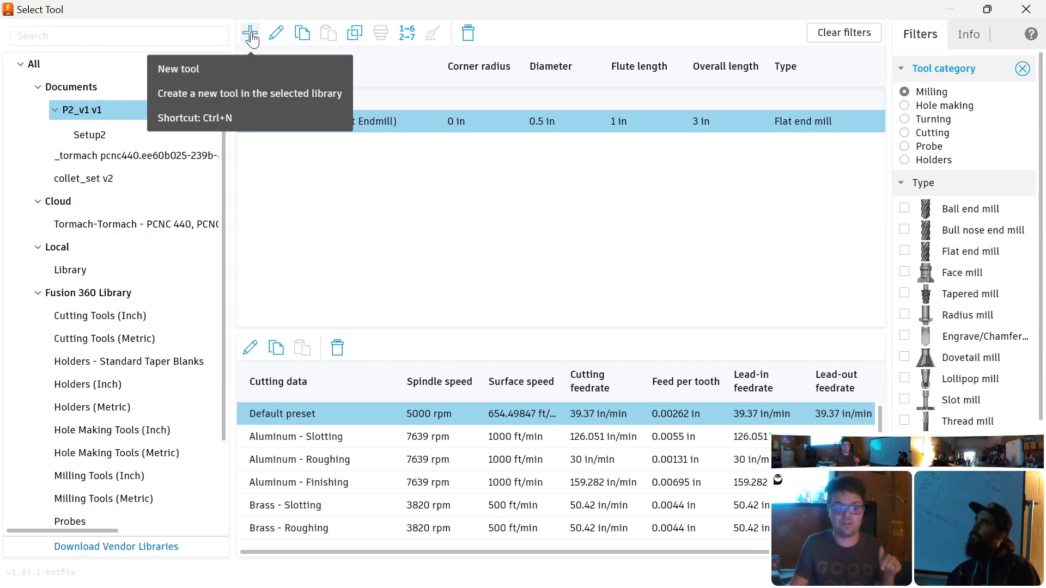
pyautogui.click(125, 88)
pyautogui.click(132, 111)
pyautogui.click(249, 35)
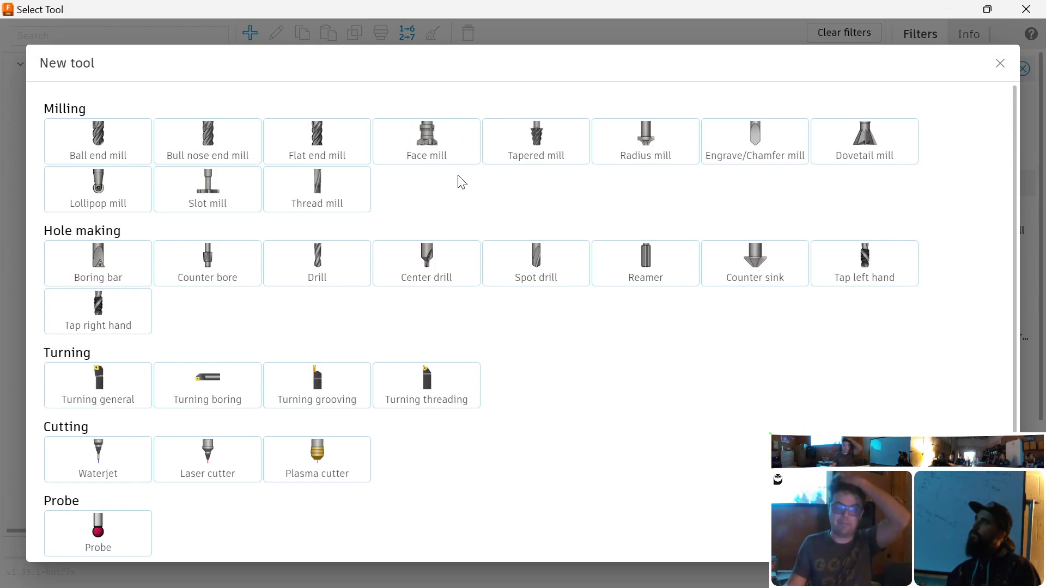
pyautogui.click(137, 142)
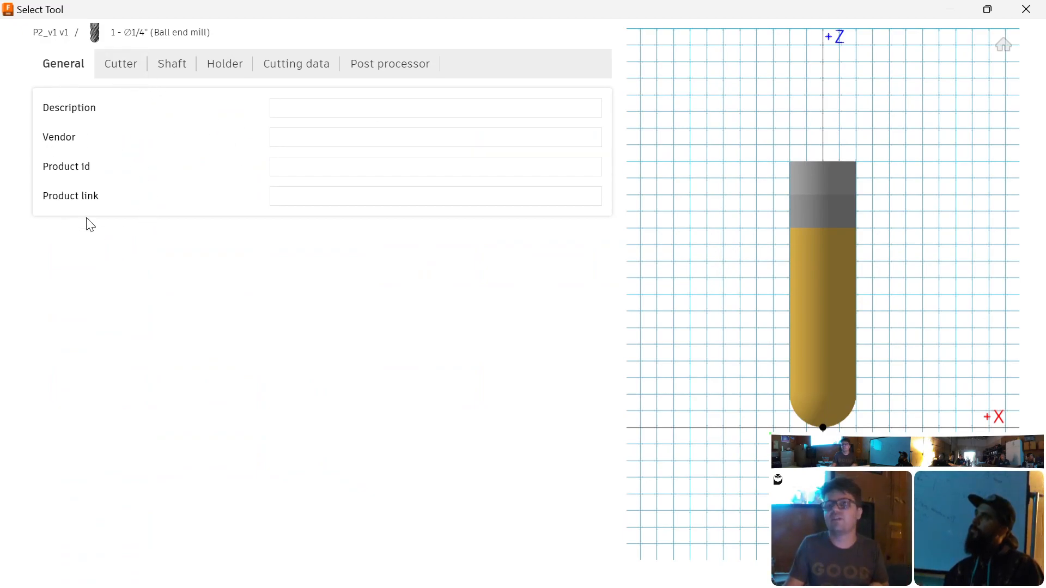
# - Set the ball end mill's cutter to 2 flutes and its material to Carbide
pyautogui.click(118, 67)
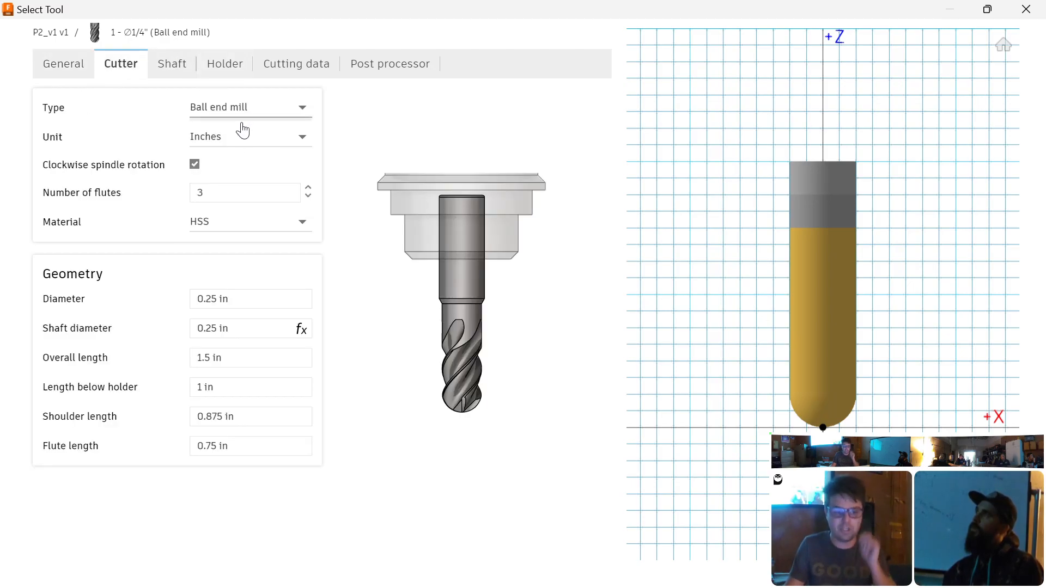
pyautogui.click(217, 193)
pyautogui.write('2')
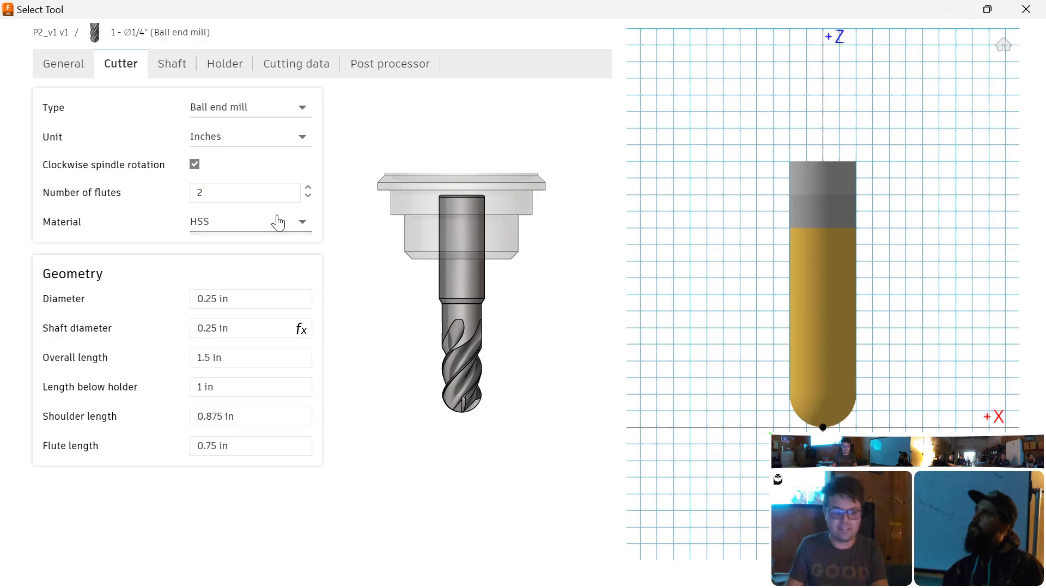
pyautogui.click(276, 222)
pyautogui.click(233, 334)
# - Set the cutter diameter to 0.05 in and check the expression driving the shaft diameter
pyautogui.click(283, 303)
pyautogui.write('.')
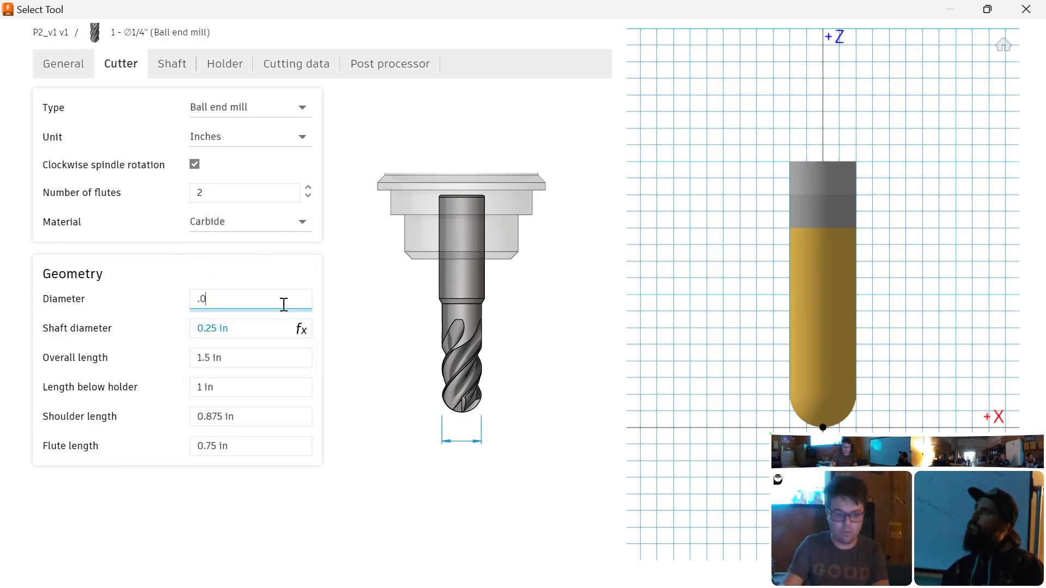
pyautogui.write('05')
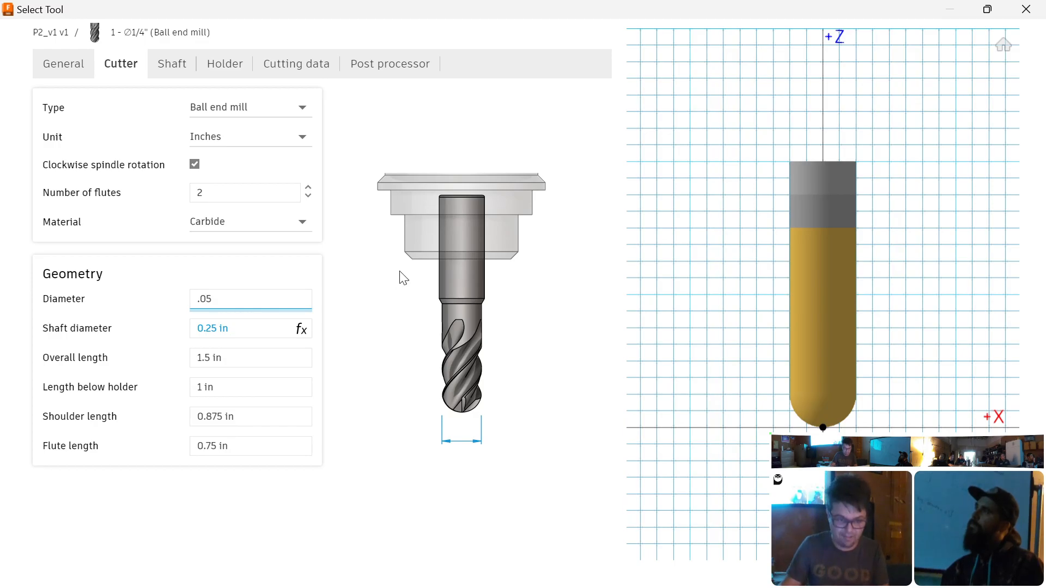
pyautogui.press('Return')
pyautogui.click(250, 332)
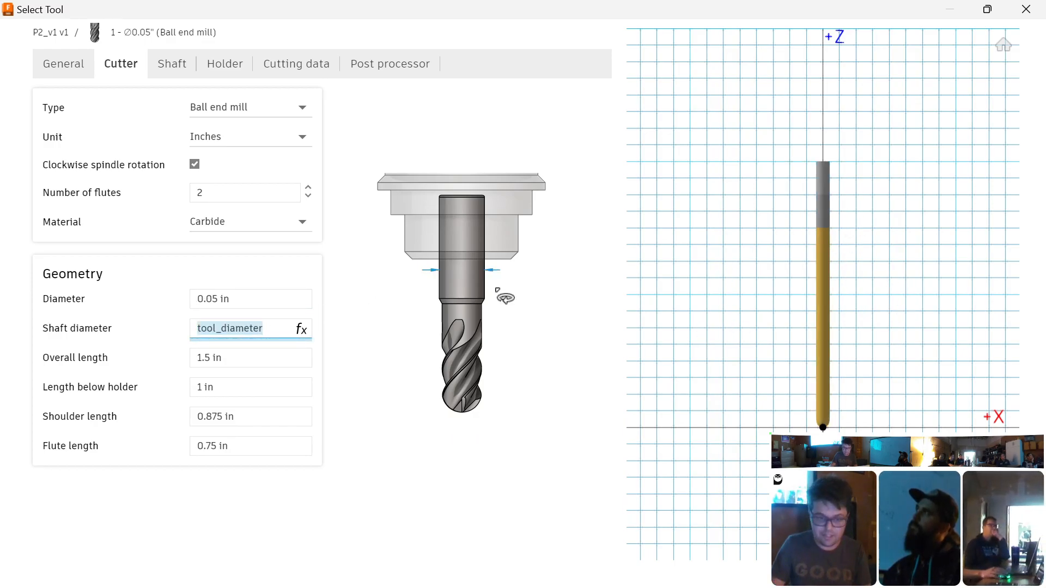
pyautogui.click(403, 354)
pyautogui.click(263, 334)
pyautogui.click(361, 361)
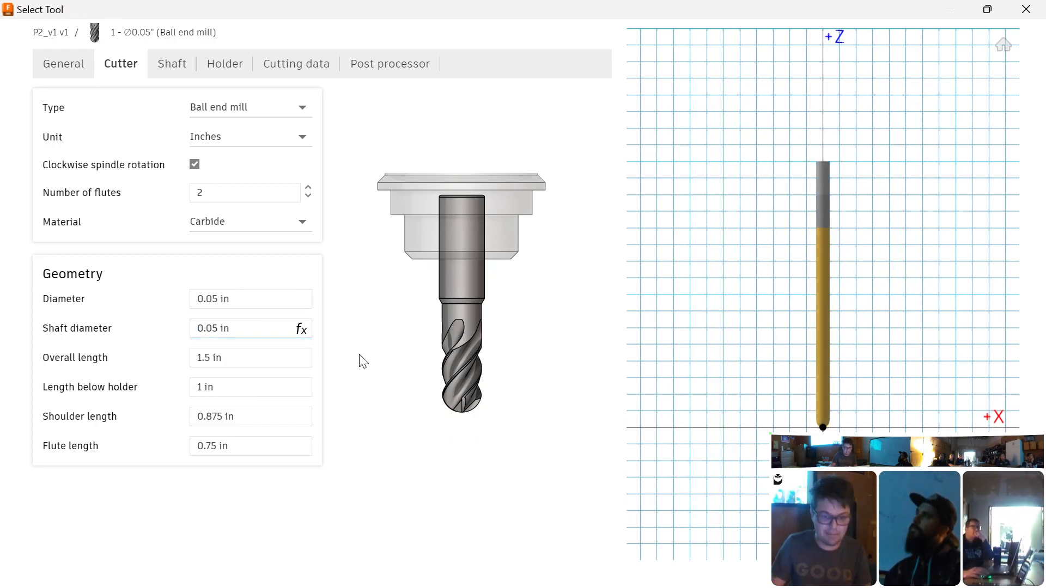
# - Set both the ball end mill's overall length and its length below holder to 0.75 in
pyautogui.click(260, 361)
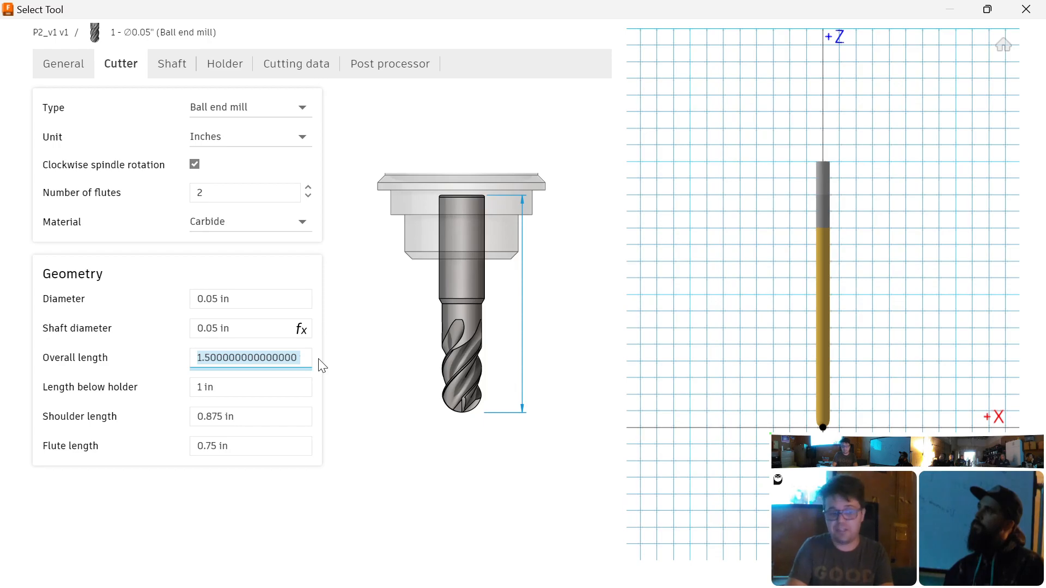
pyautogui.write('.75')
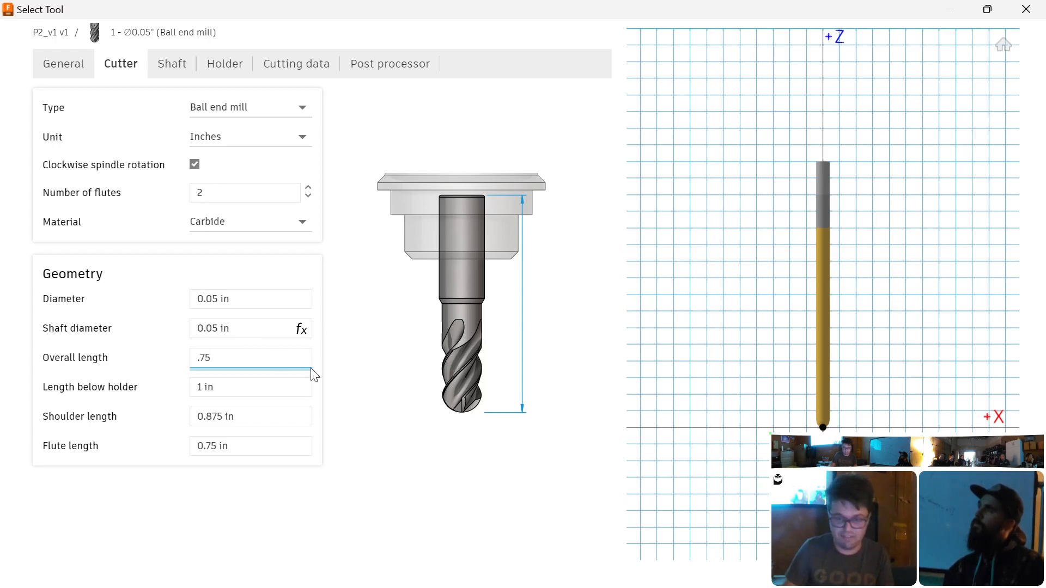
pyautogui.press('Return')
pyautogui.click(252, 364)
pyautogui.click(261, 454)
pyautogui.write('.75')
pyautogui.press('Return')
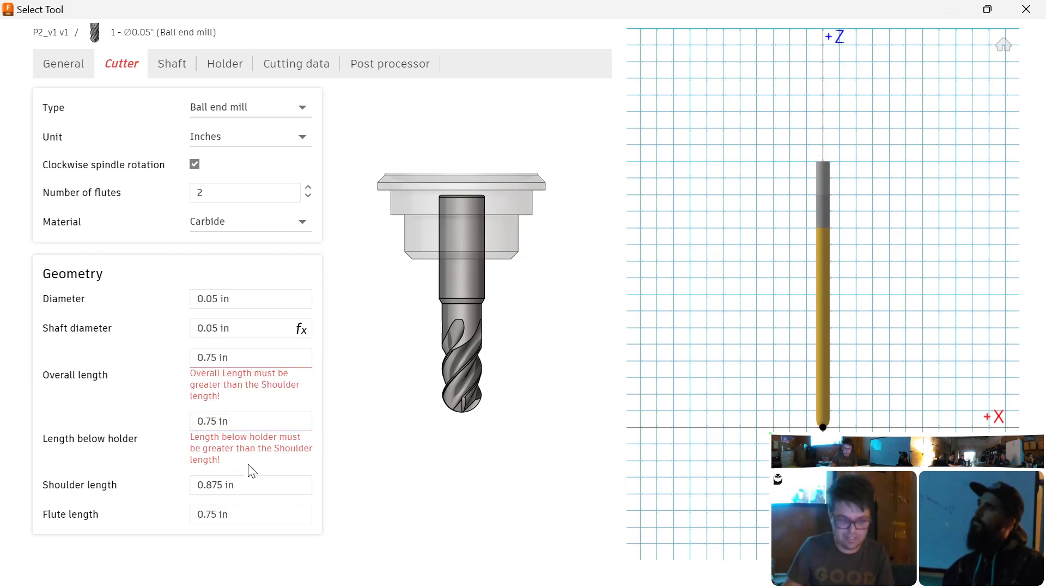
# - Set the ball end mill's shoulder length to 0.6 in and its flute length to 0.5 in
pyautogui.click(248, 490)
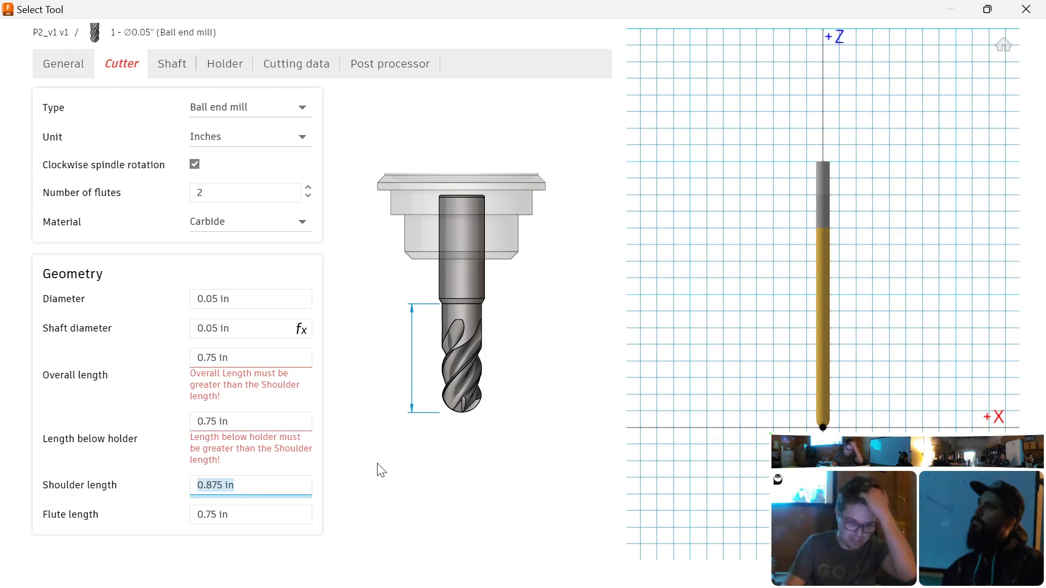
pyautogui.write('.6')
pyautogui.press('Return')
pyautogui.click(253, 469)
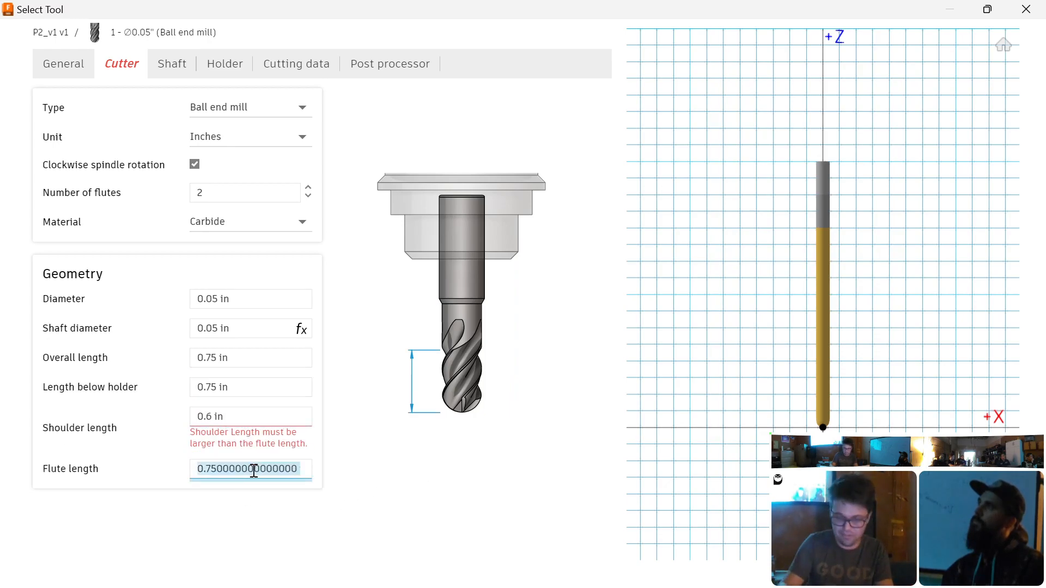
pyautogui.write('.5')
pyautogui.press('Return')
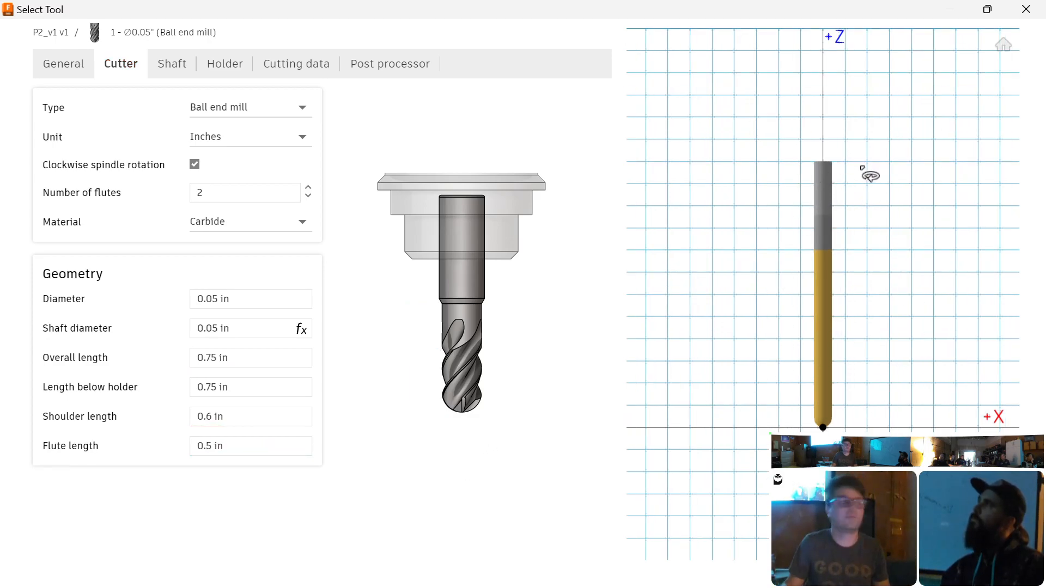
pyautogui.click(258, 421)
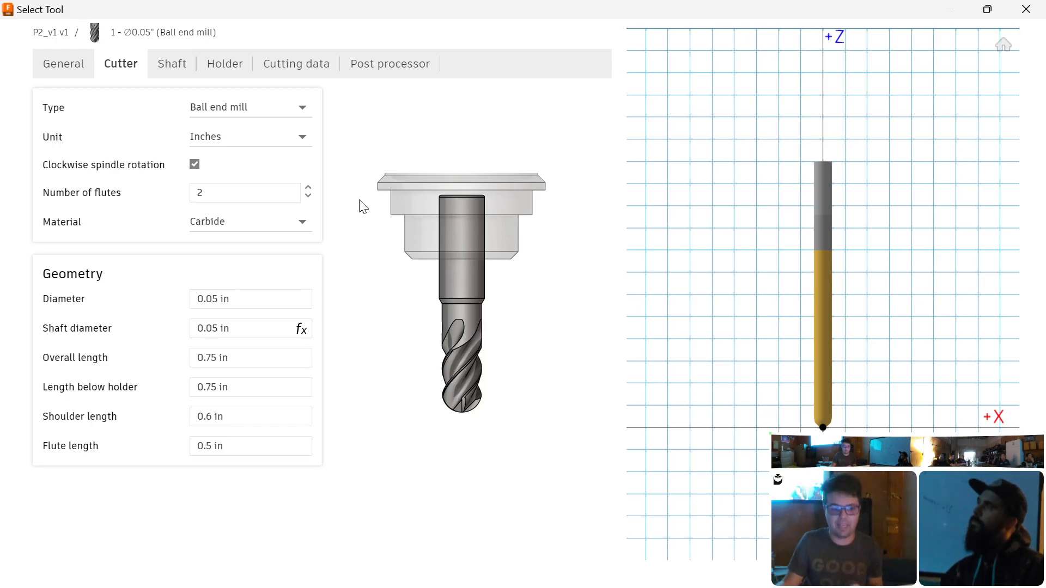
# - Leave the shaft undefined and assign the Tormach TTS-ER20 Holder to the ball end mill
pyautogui.click(173, 66)
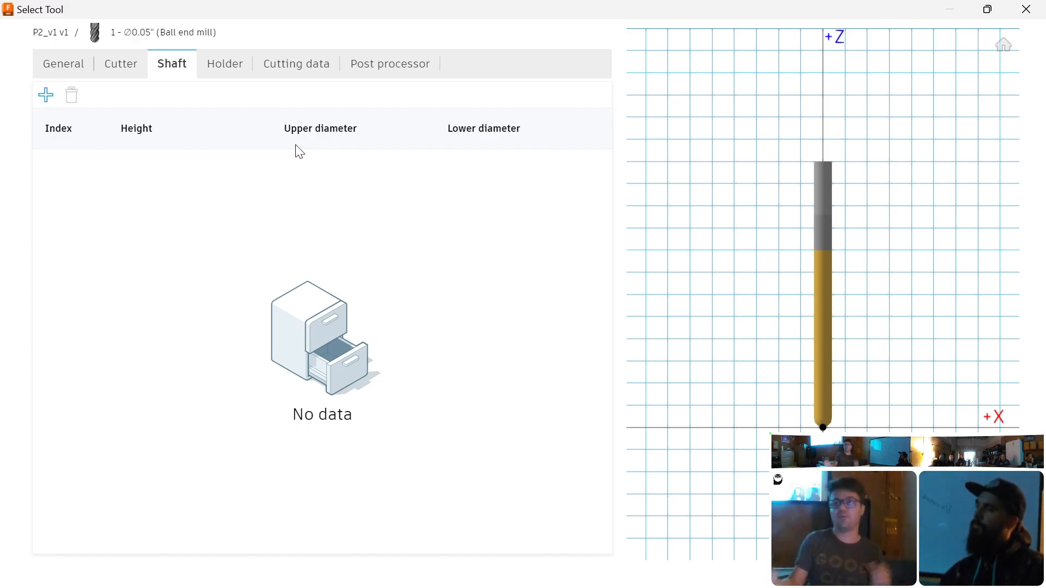
pyautogui.click(238, 81)
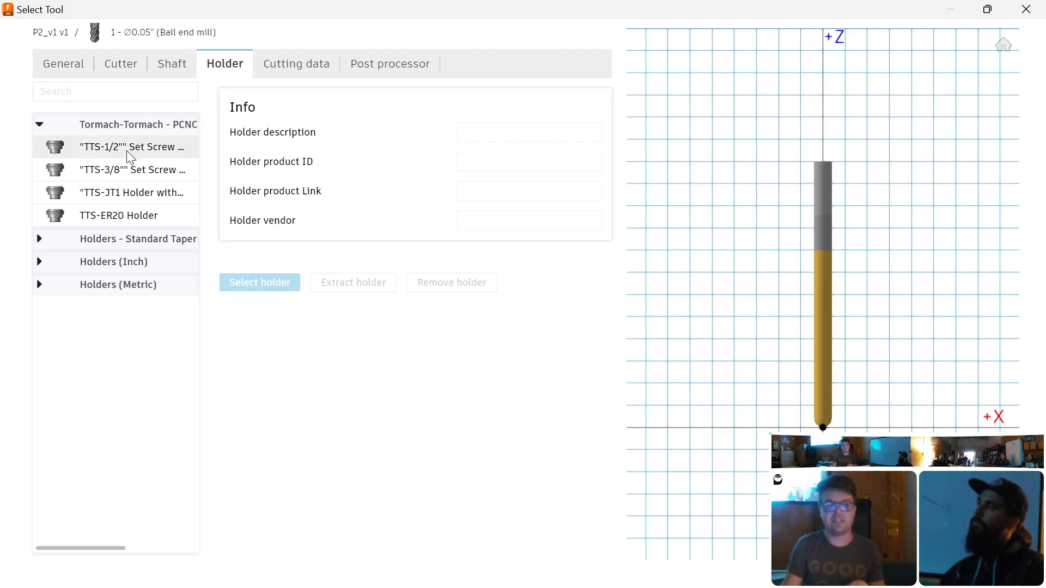
pyautogui.click(123, 219)
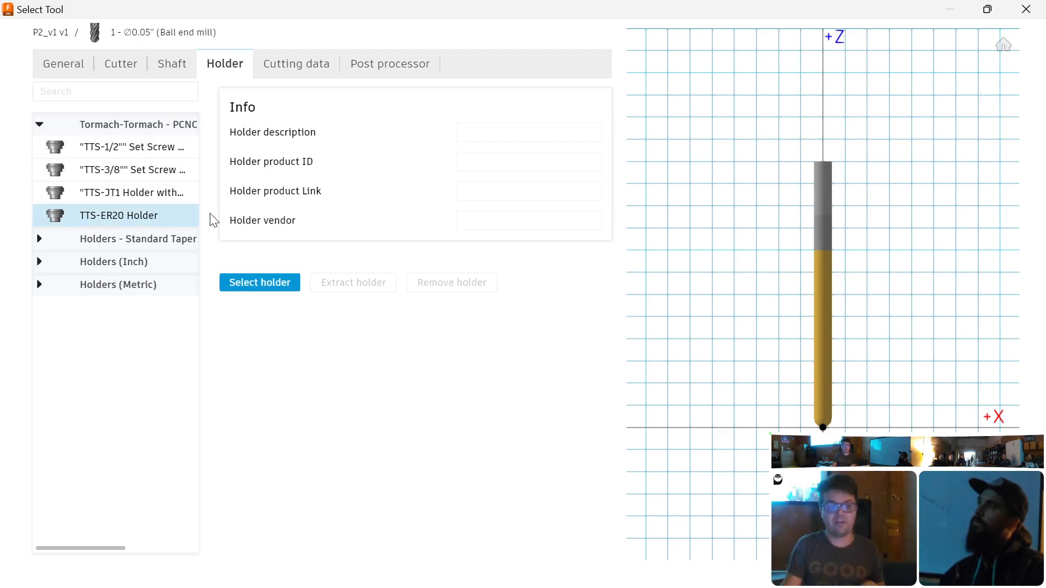
pyautogui.click(252, 285)
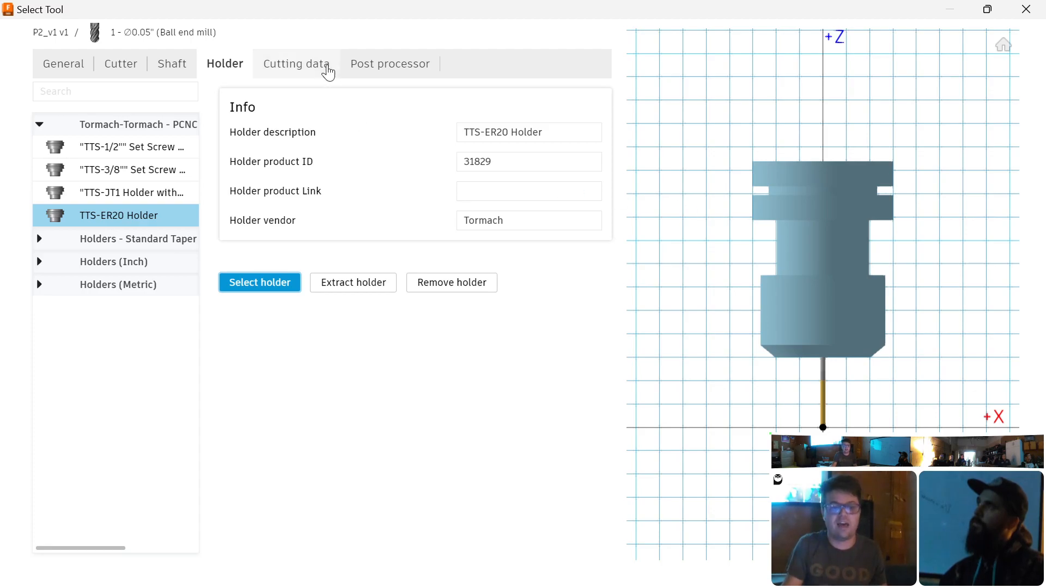
# - Set the default preset's spindle speed to 12000 rpm in the cutting data and check the surface speed
pyautogui.click(329, 71)
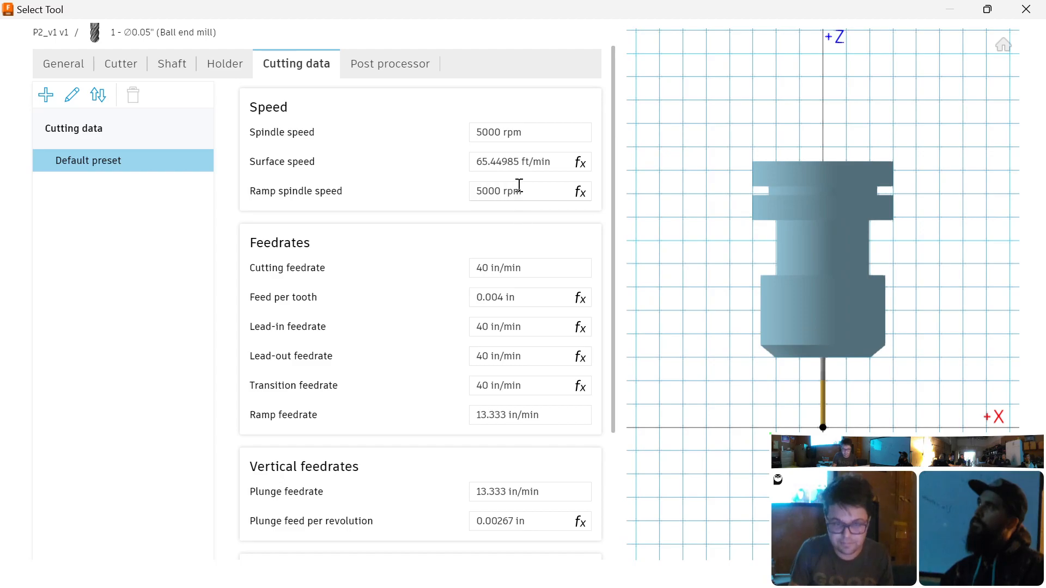
pyautogui.click(490, 164)
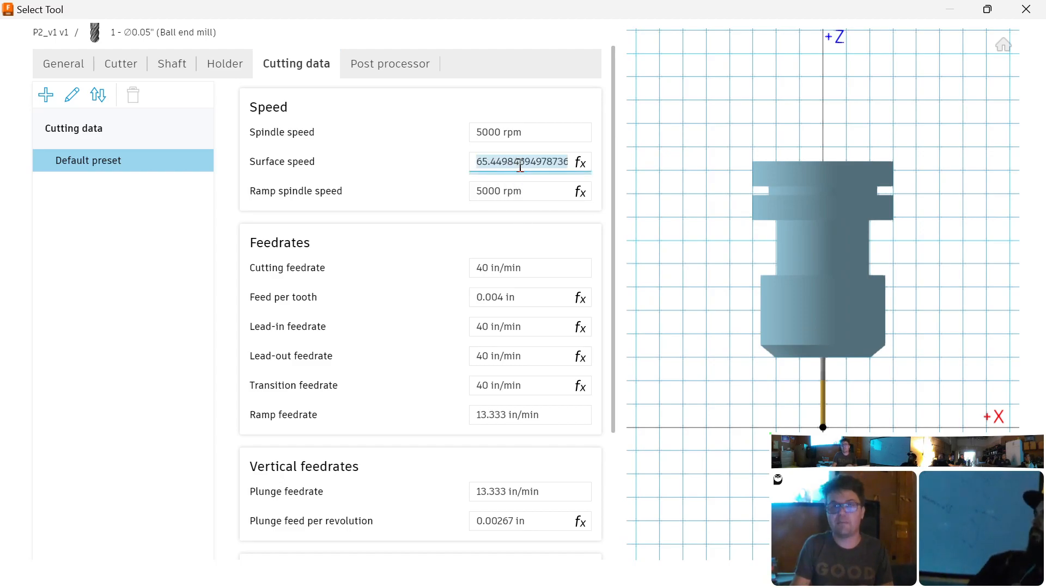
pyautogui.click(540, 129)
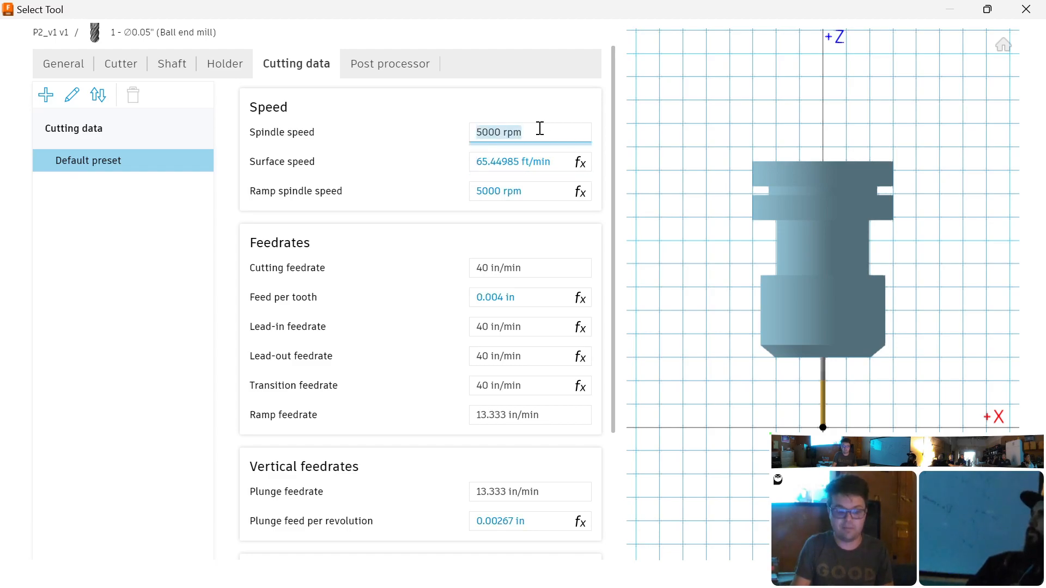
pyautogui.write('12000')
pyautogui.press('Return')
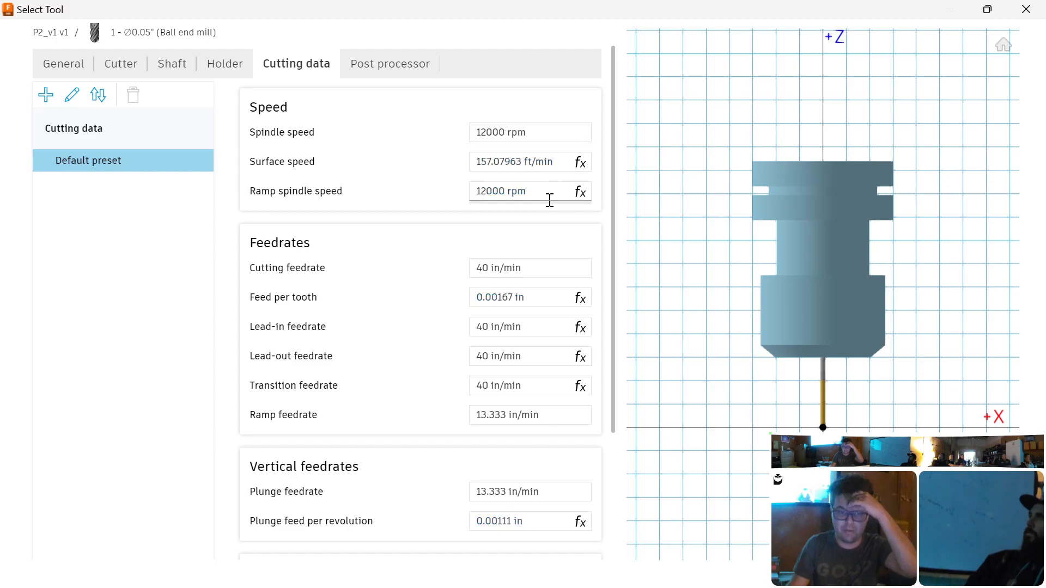
pyautogui.click(489, 158)
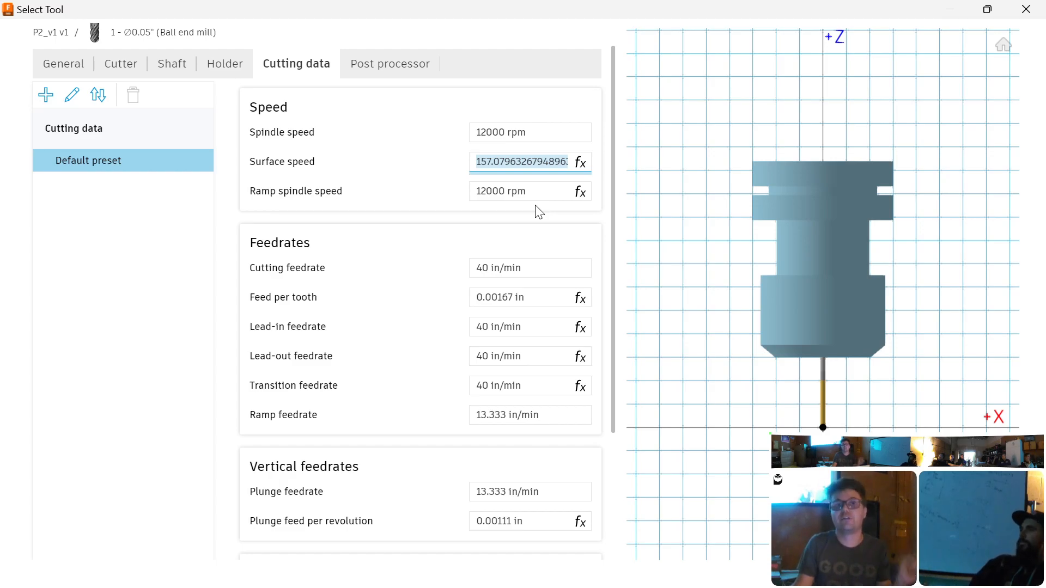
pyautogui.click(533, 221)
pyautogui.scroll(-1, 534, 217)
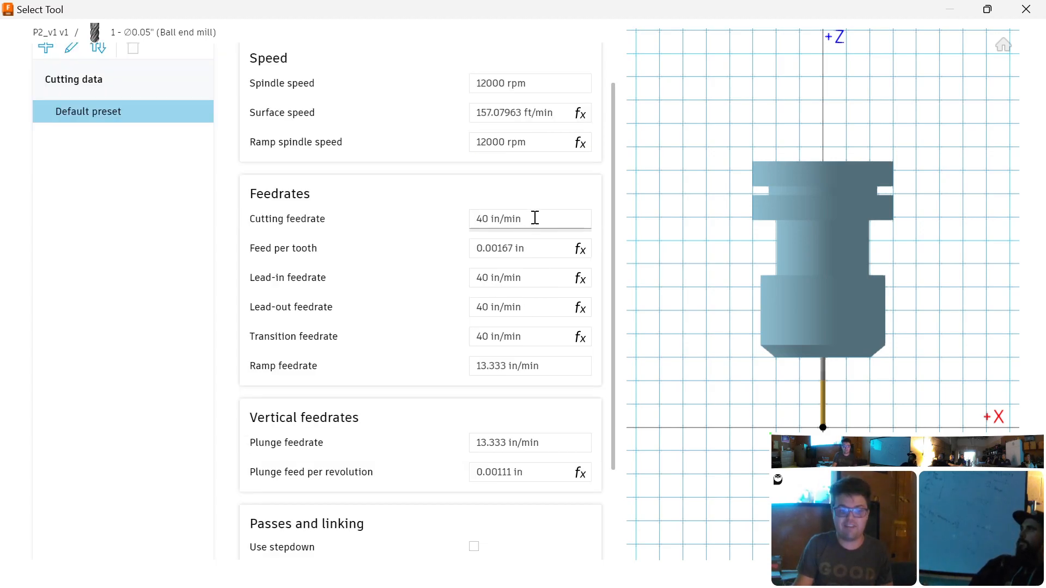
# - Set the default preset's cutting feedrate to 15 in/min and check the feed per tooth and lead-in feedrate
pyautogui.click(477, 249)
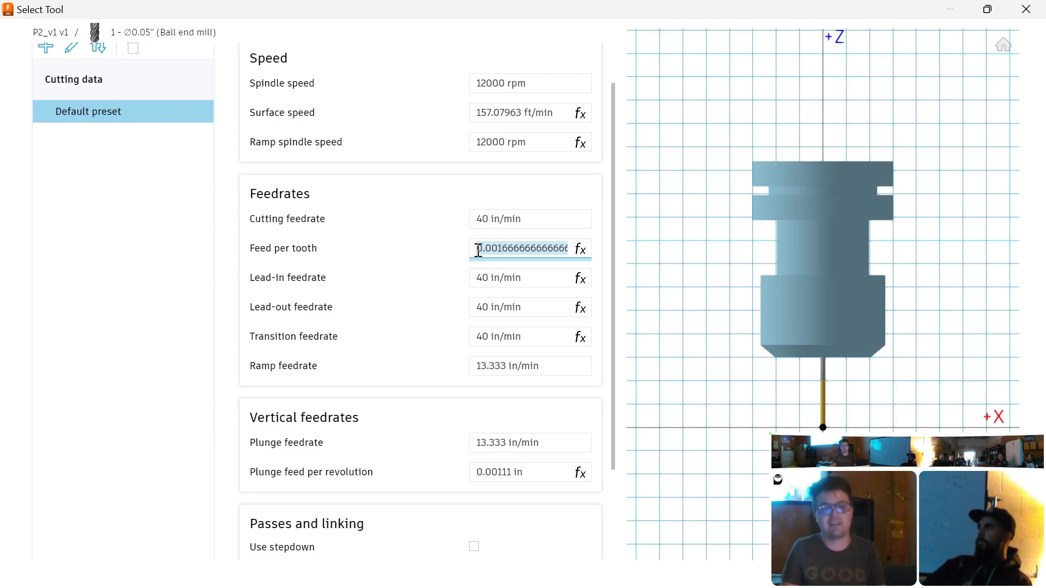
pyautogui.click(544, 220)
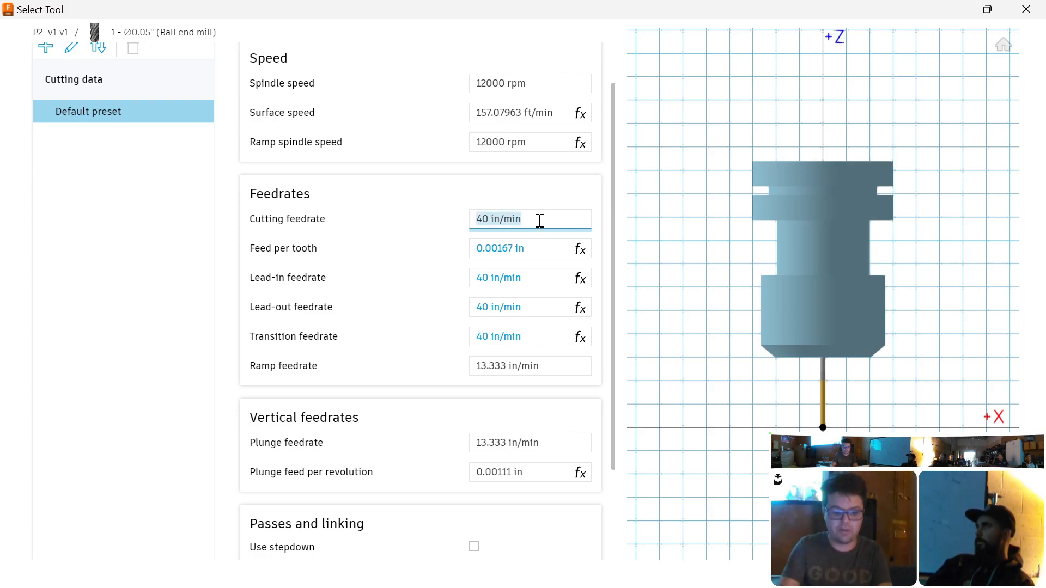
pyautogui.write('15')
pyautogui.click(546, 273)
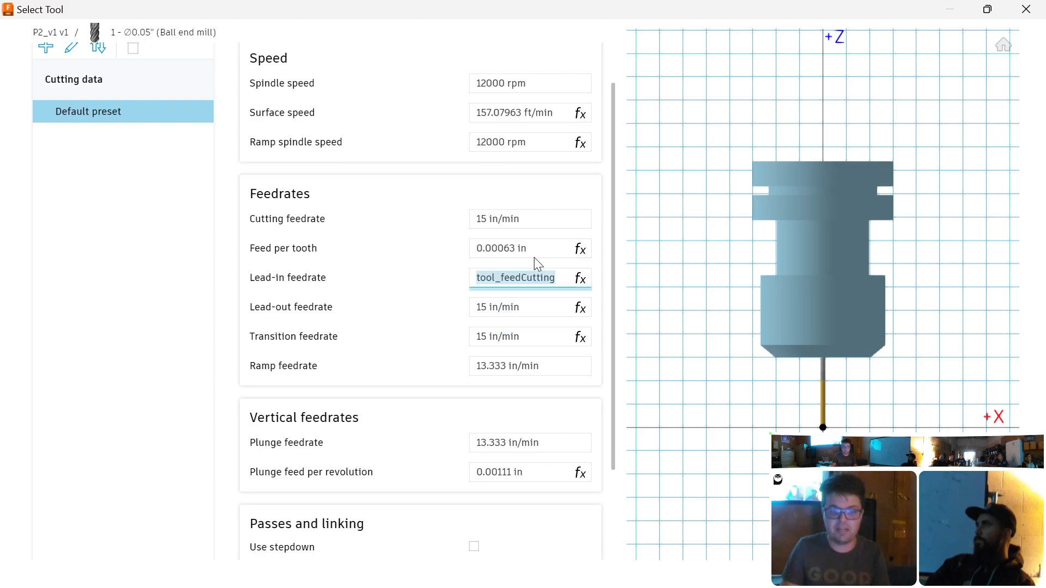
pyautogui.click(501, 245)
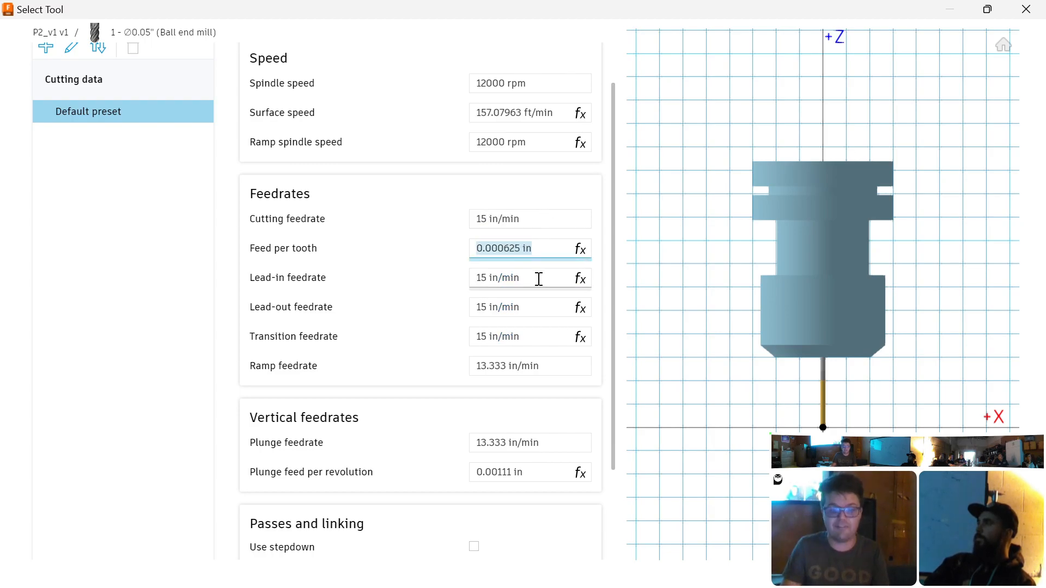
pyautogui.click(538, 279)
pyautogui.click(458, 322)
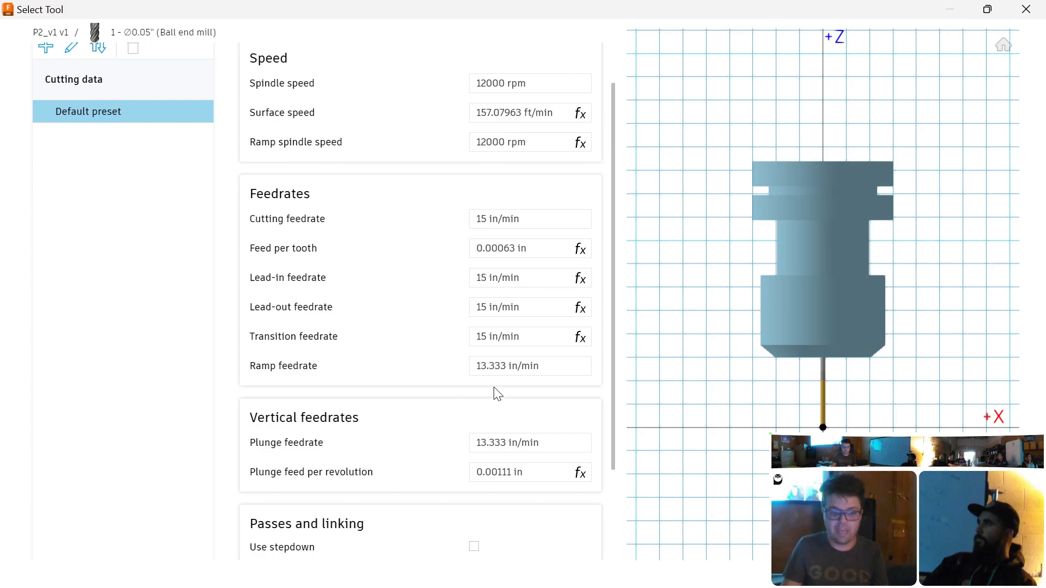
# - Enable stepdown for the ball end mill's default preset, set it to 0.025 in, and enable stepover
pyautogui.scroll(-2, 446, 425)
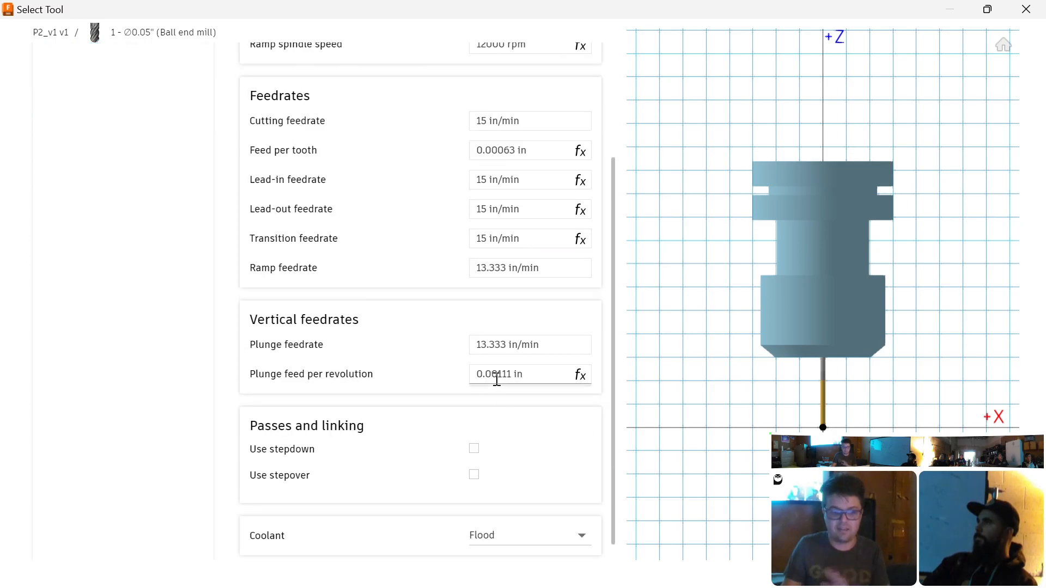
pyautogui.scroll(-1, 444, 408)
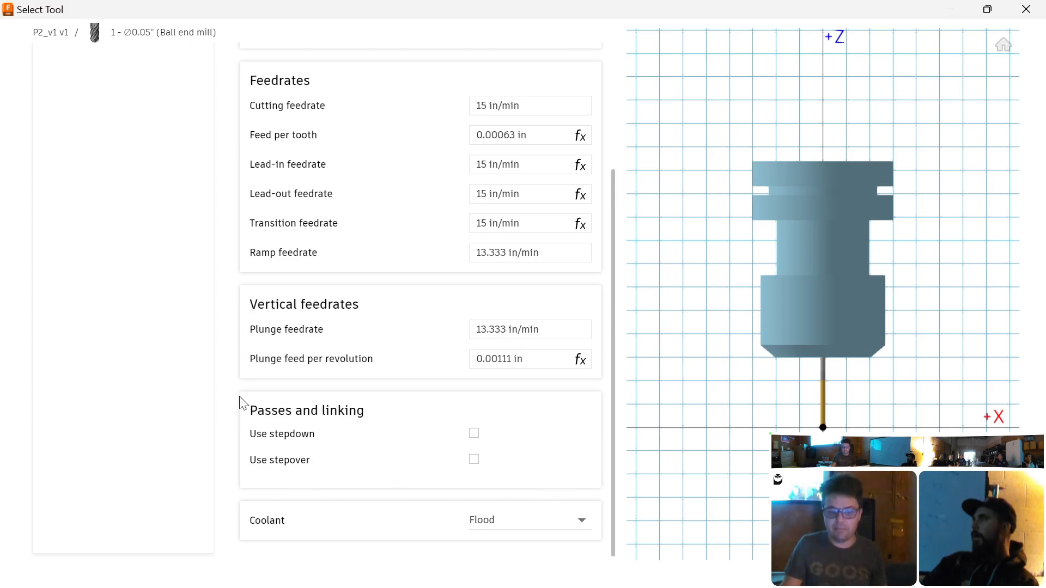
pyautogui.click(474, 433)
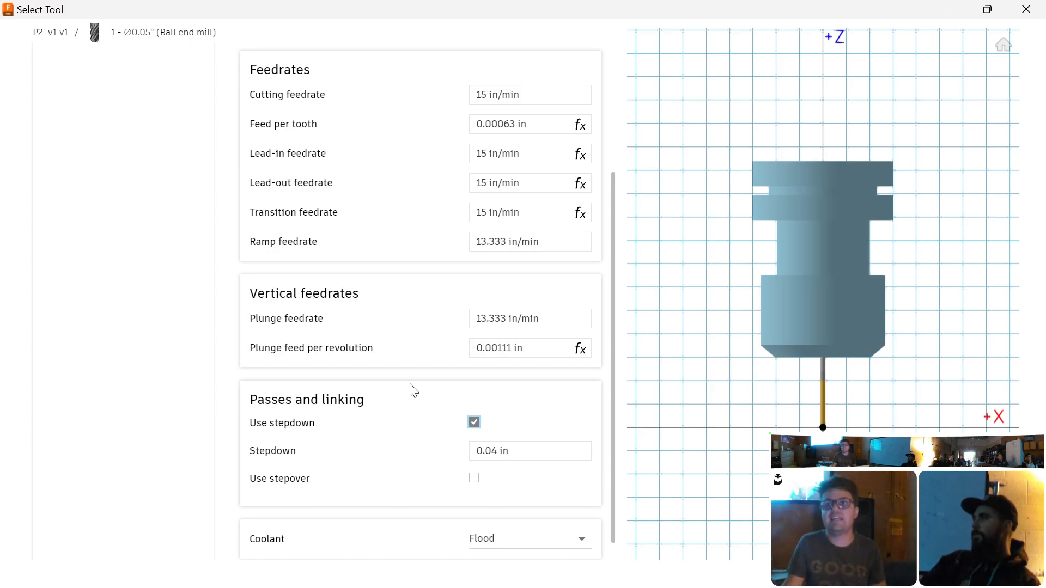
pyautogui.click(541, 451)
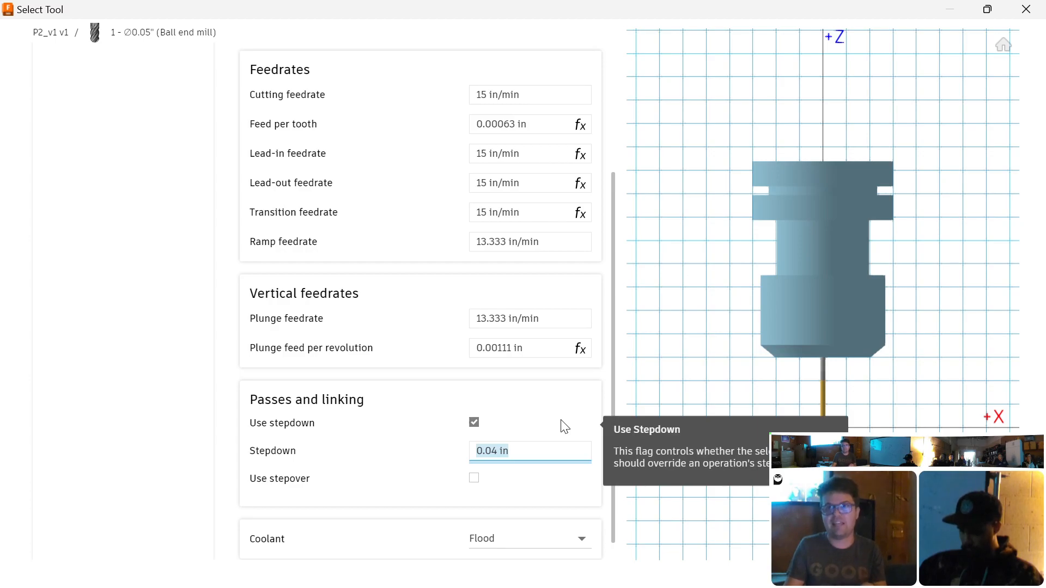
pyautogui.write('.025')
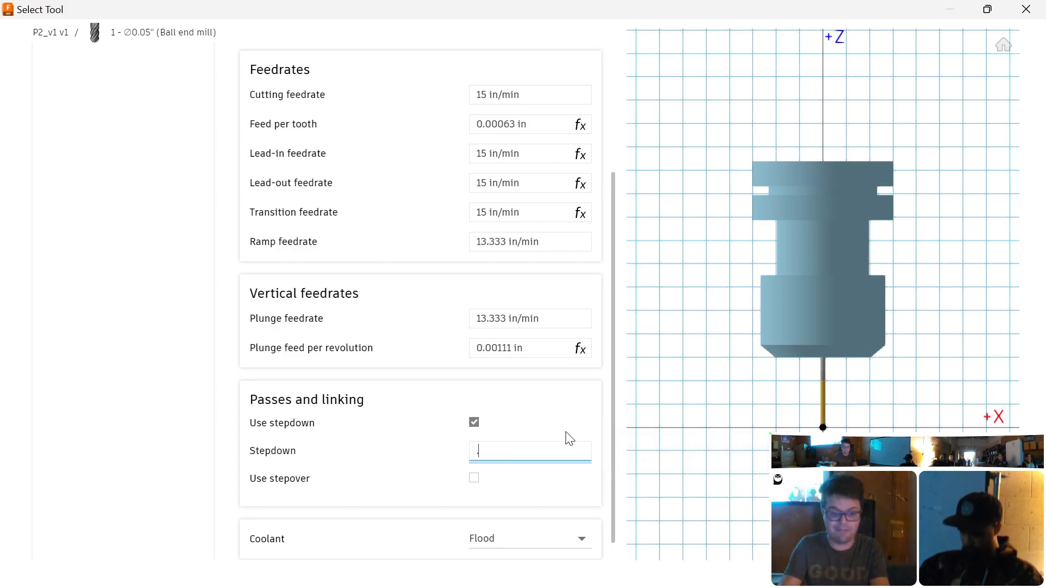
pyautogui.press('Return')
pyautogui.click(474, 478)
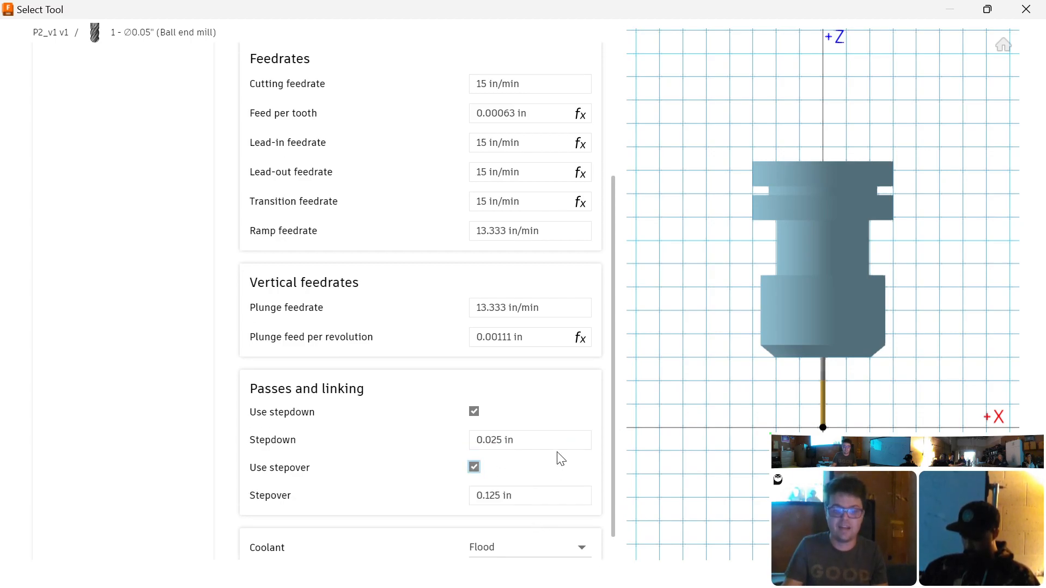
# - Set the stepover in the ball end mill's default cutting data preset to 0.025 in
pyautogui.scroll(-1, 560, 458)
pyautogui.click(536, 466)
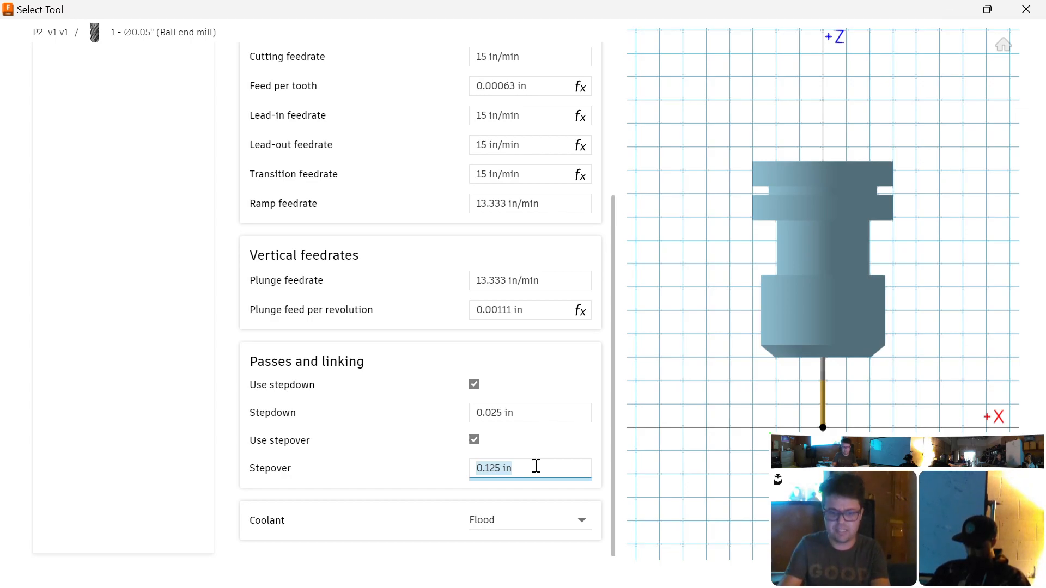
pyautogui.write('.025')
pyautogui.press('Return')
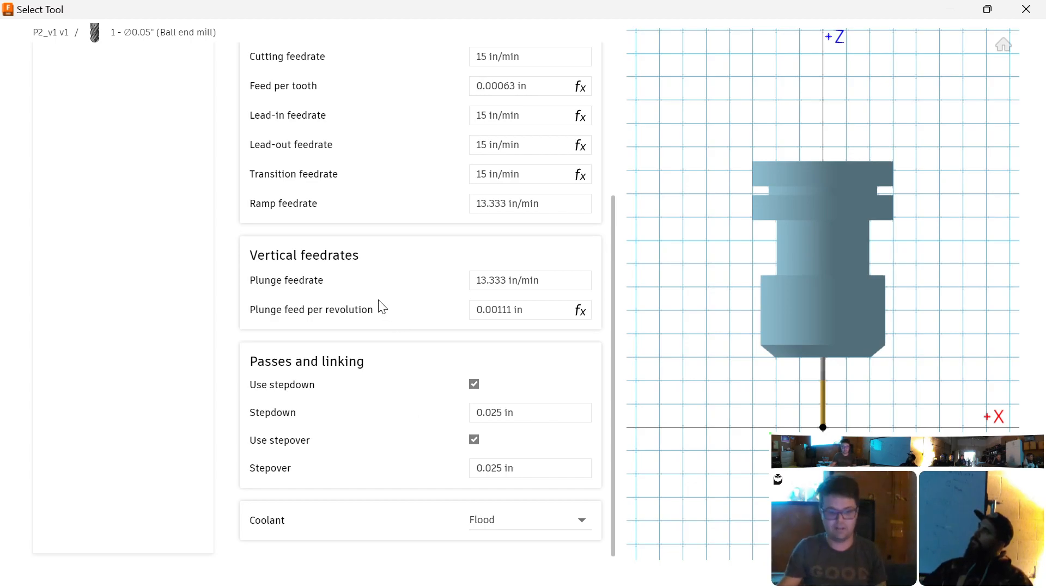
# - Set the 0.05 in ball end mill's tool number to 7 and assign the tool to the second 2D Adaptive operation
pyautogui.scroll(4, 349, 463)
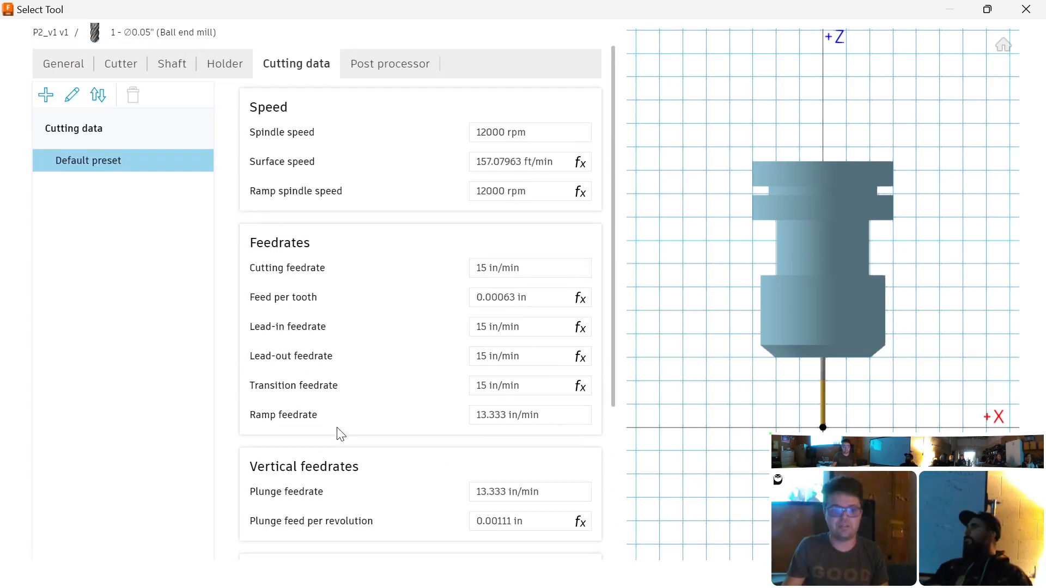
pyautogui.click(383, 72)
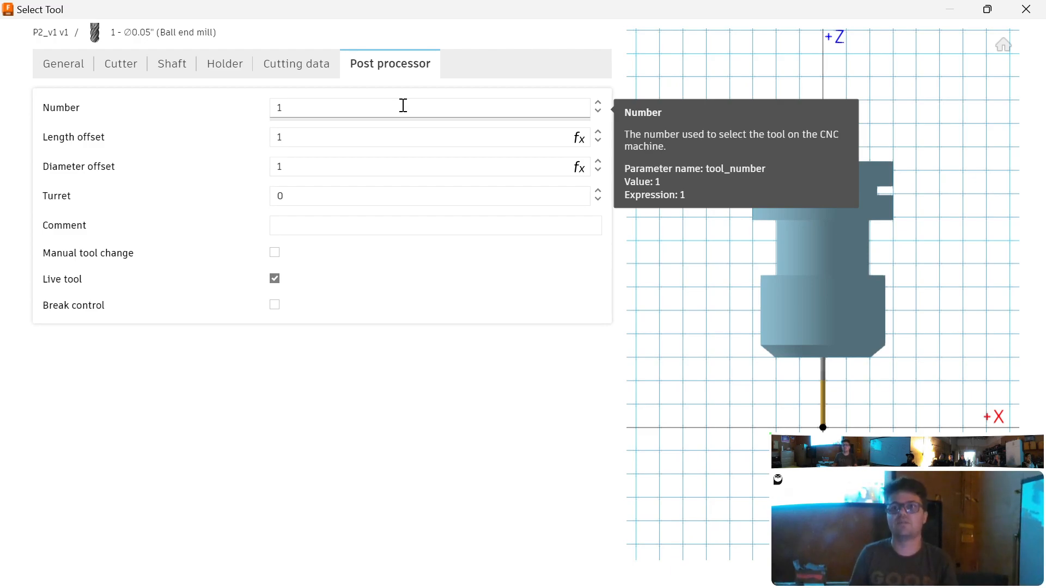
pyautogui.click(403, 105)
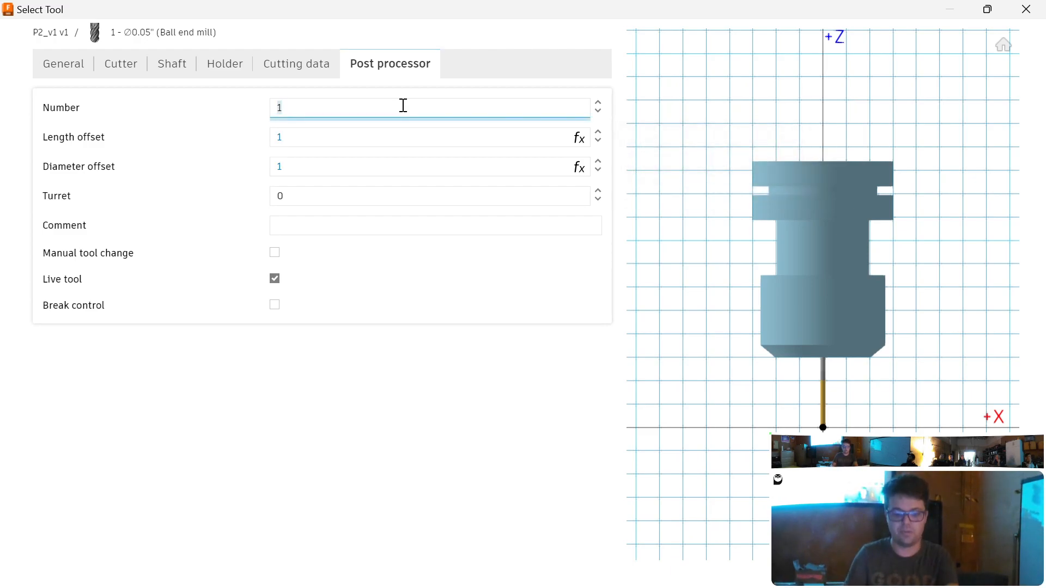
pyautogui.write('7')
pyautogui.press('Return')
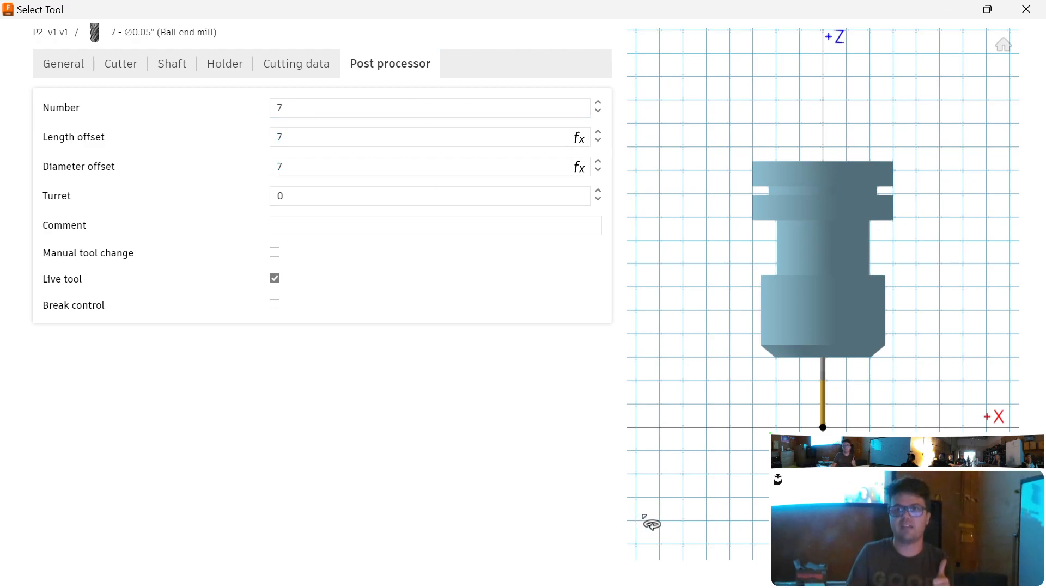
pyautogui.click(954, 572)
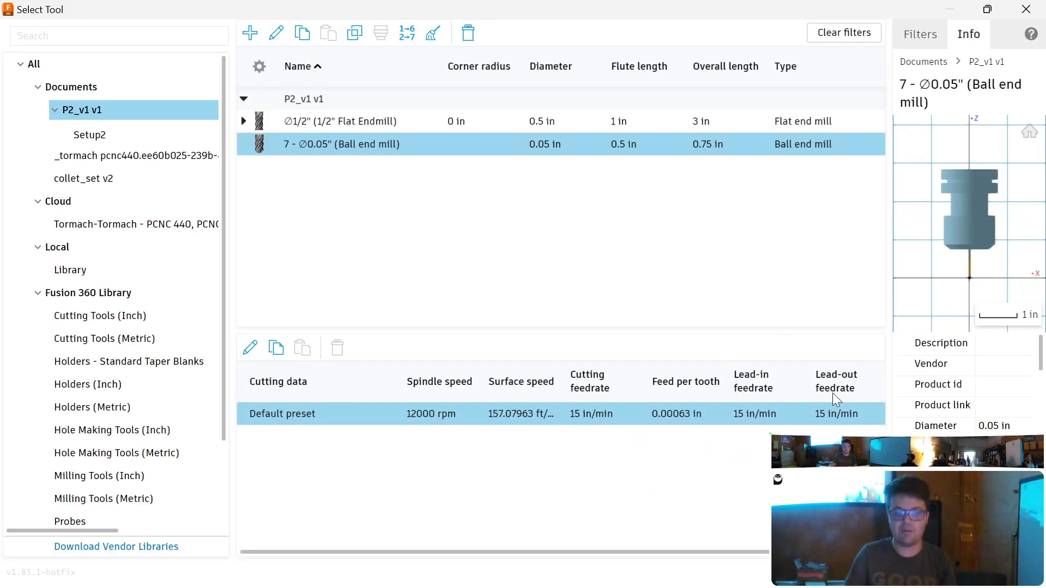
pyautogui.click(956, 572)
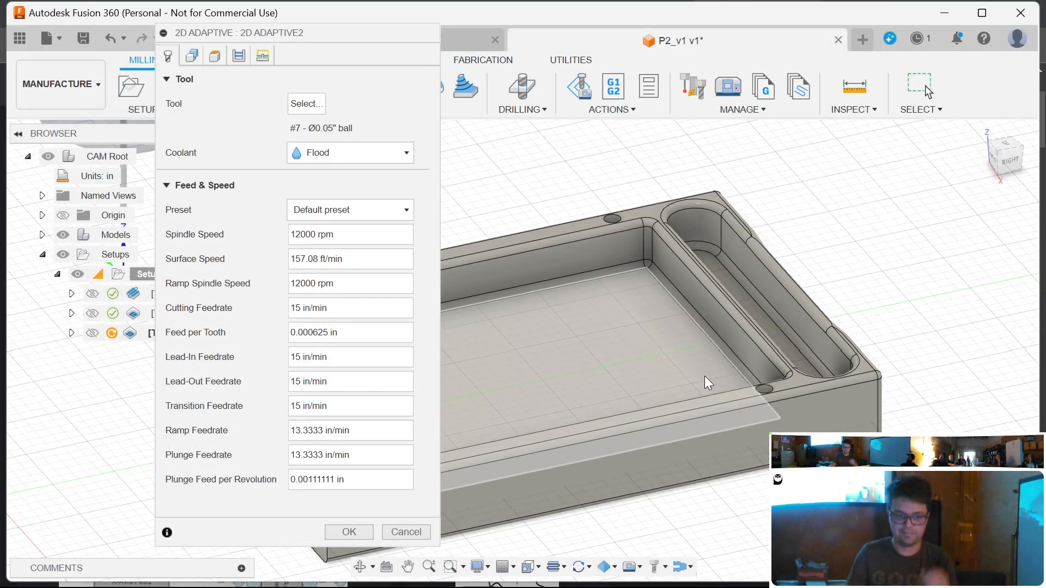
# - Select the closed floor contour of the large rectangular pocket as the 2D Adaptive pocket geometry
pyautogui.click(194, 58)
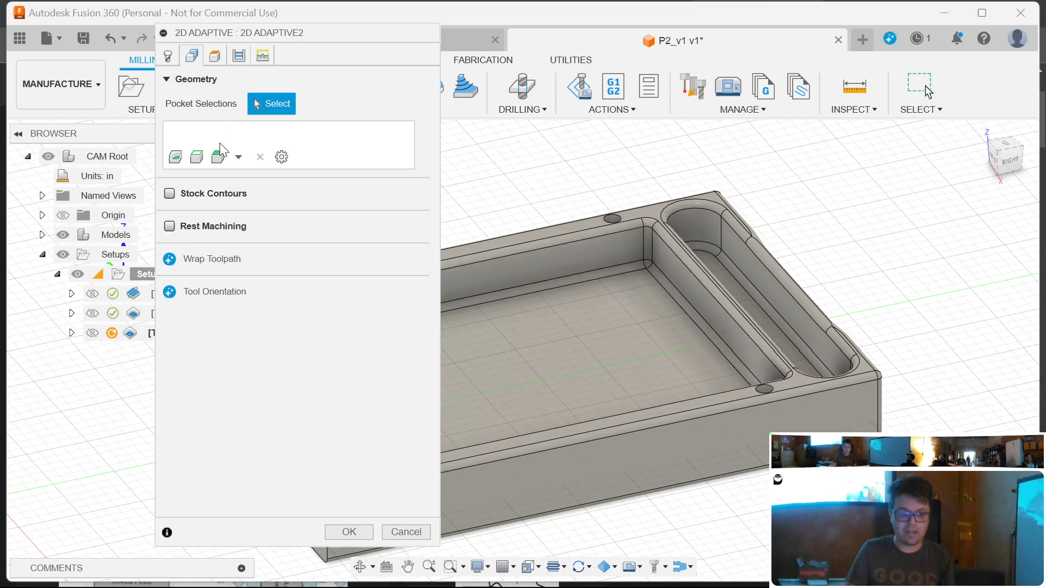
pyautogui.scroll(-2, 656, 277)
pyautogui.scroll(5, 655, 274)
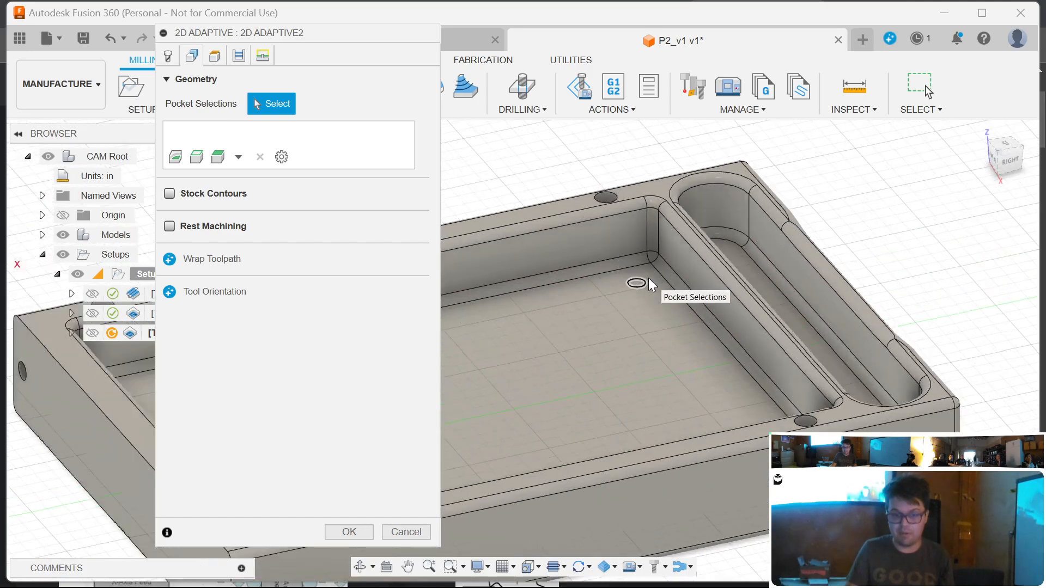
pyautogui.click(626, 250)
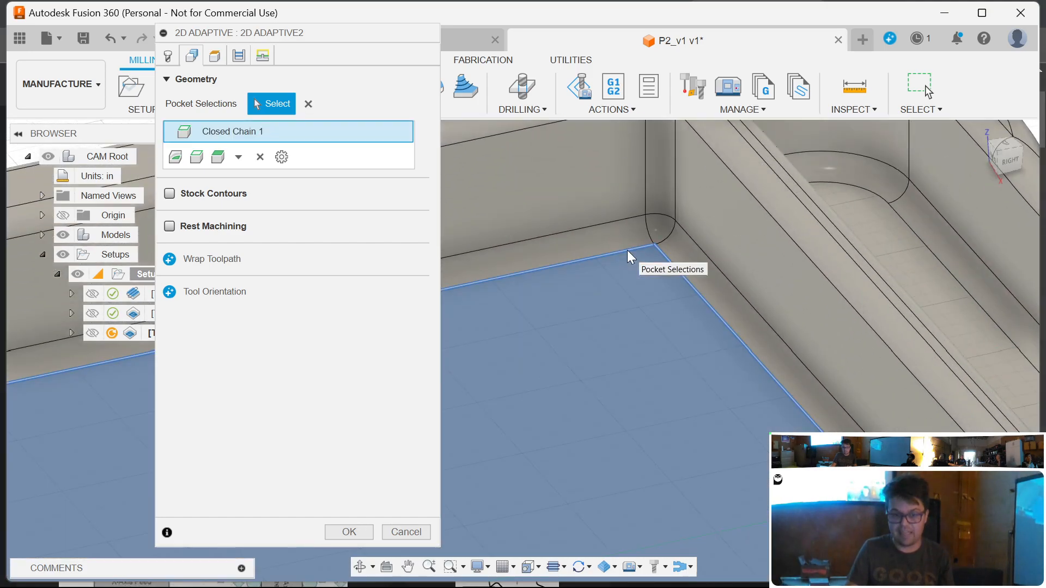
pyautogui.scroll(-3, 682, 244)
pyautogui.scroll(-3, 797, 234)
pyautogui.scroll(3, 621, 191)
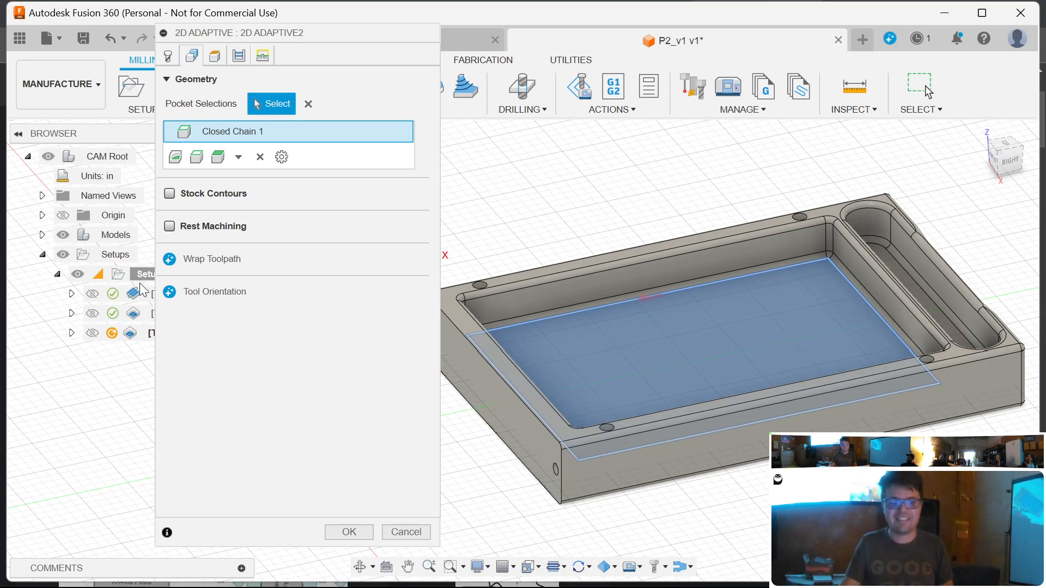
# - Enable Rest Machining for the pocket with a previous tool diameter of 0.5 in
pyautogui.click(169, 226)
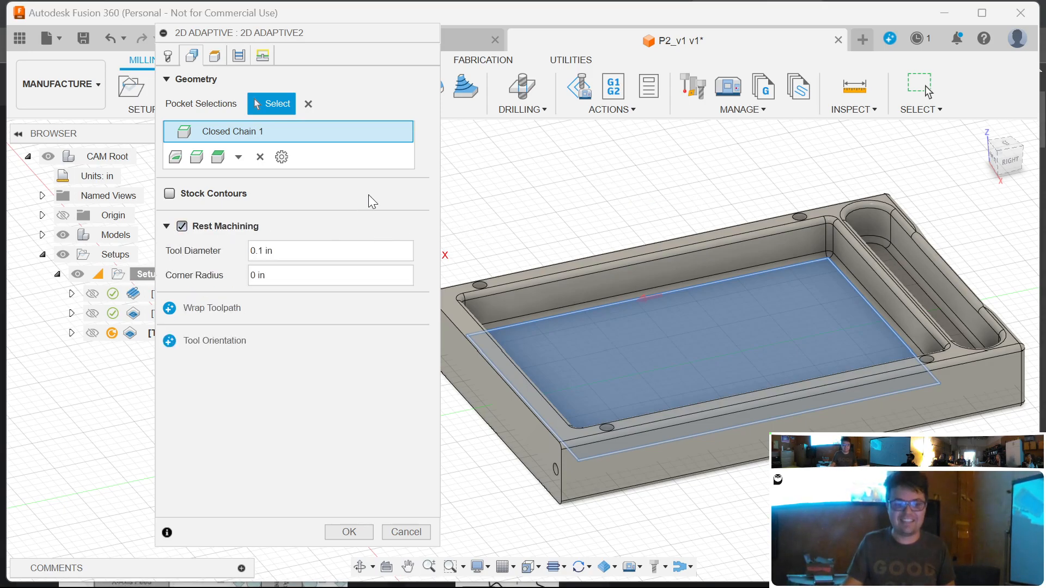
pyautogui.moveTo(368, 197)
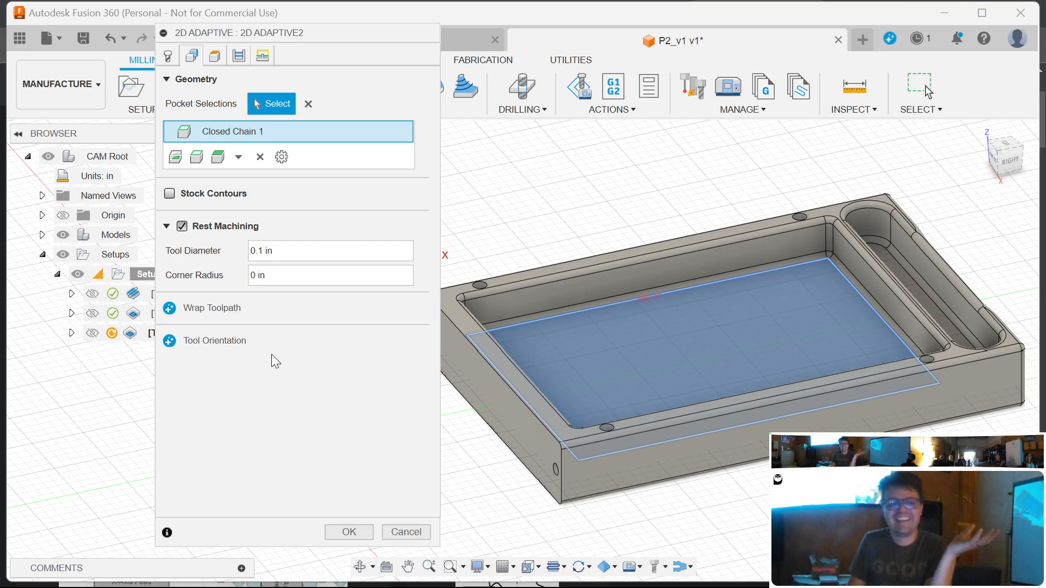
pyautogui.moveTo(237, 233)
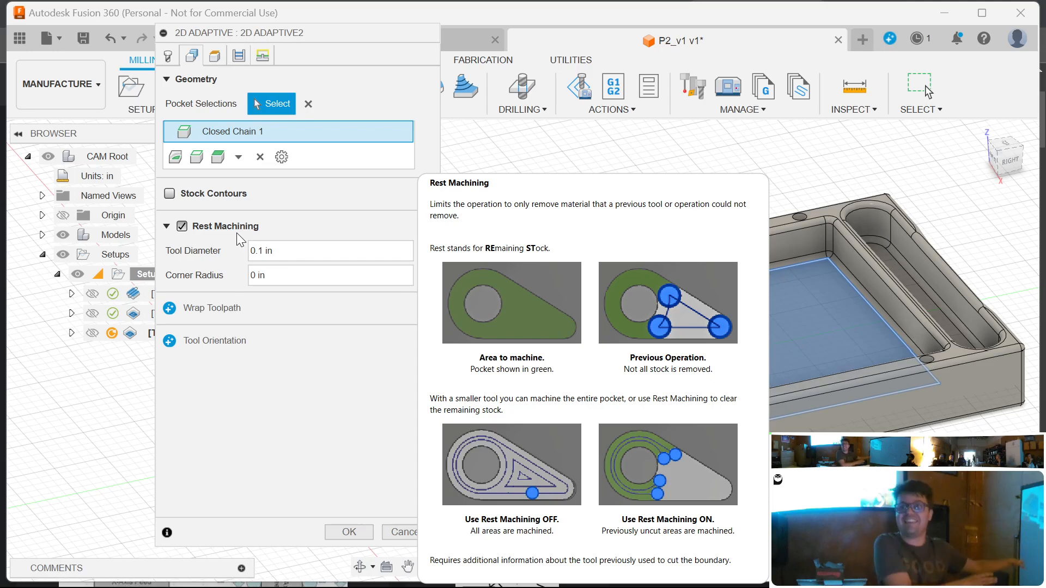
pyautogui.click(328, 248)
pyautogui.write('0.5')
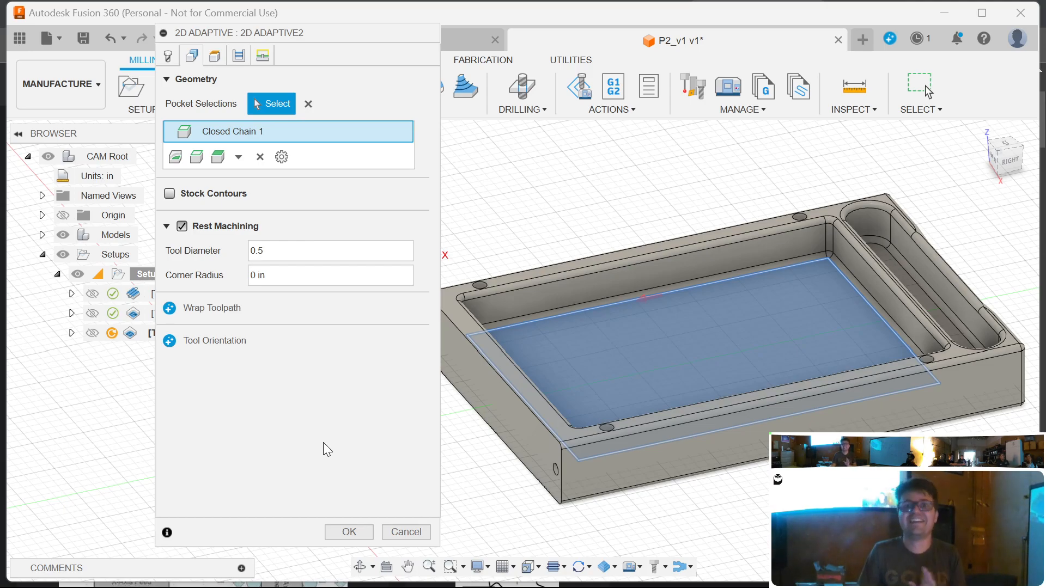
# - Disable Stock to Leave and enable Multiple Depths for the 2D Adaptive passes
pyautogui.click(214, 57)
pyautogui.click(238, 58)
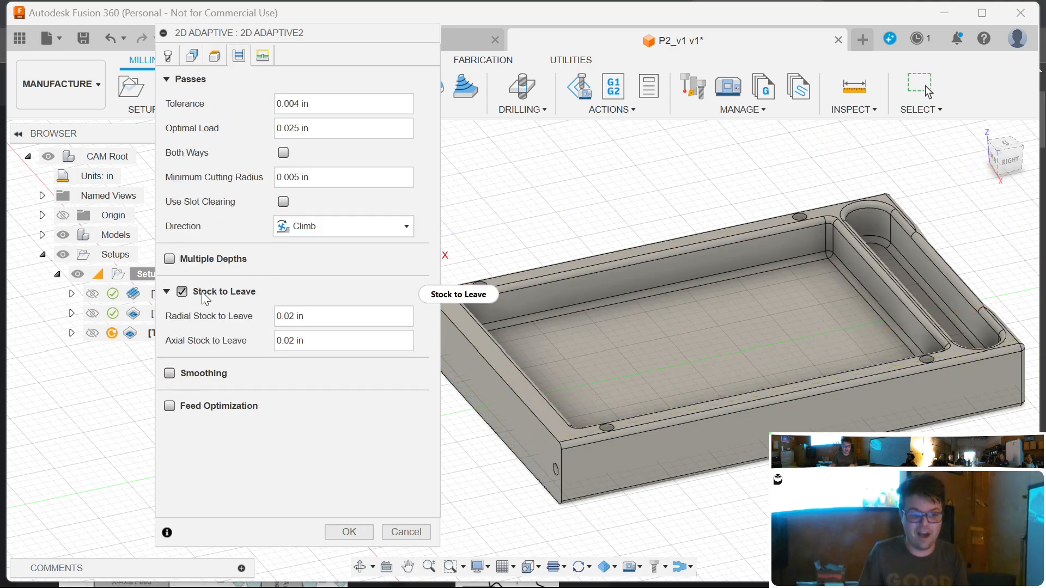
pyautogui.moveTo(202, 298)
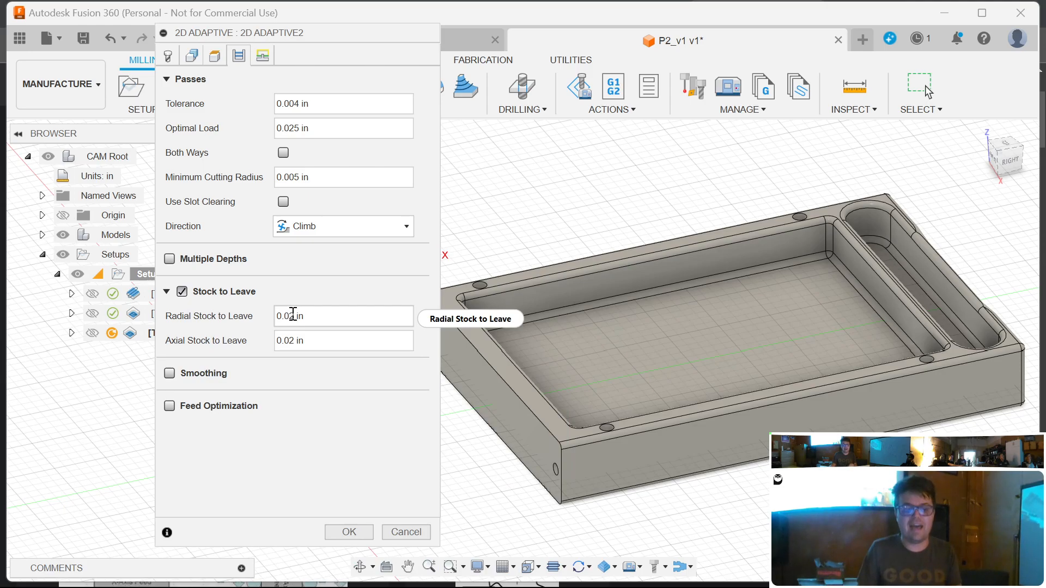
pyautogui.click(182, 292)
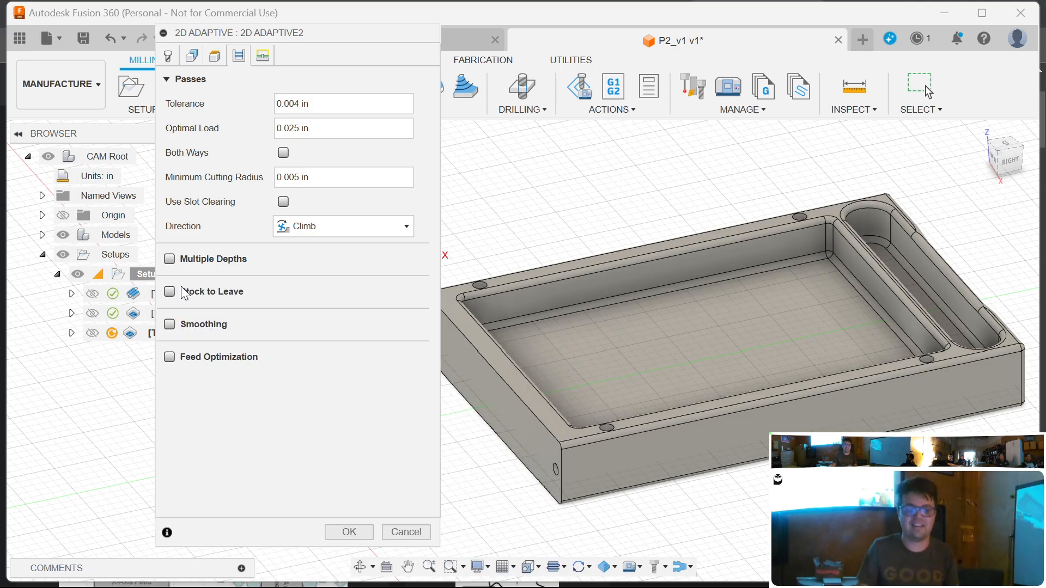
pyautogui.click(170, 259)
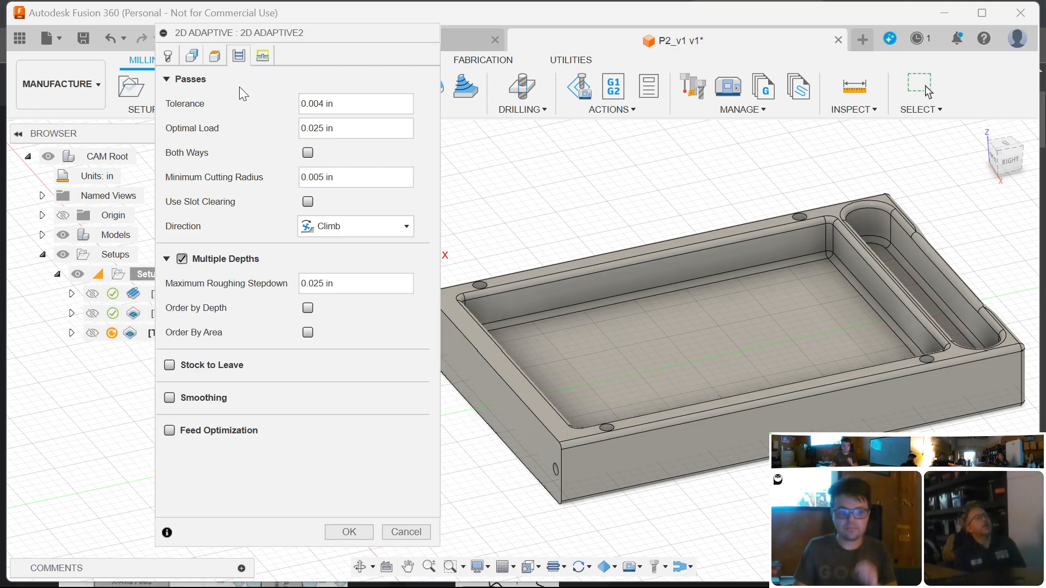
# - Review the operation's heights, geometry, passes and linking settings, and generate the 2D Adaptive rest-machining toolpath
pyautogui.click(214, 55)
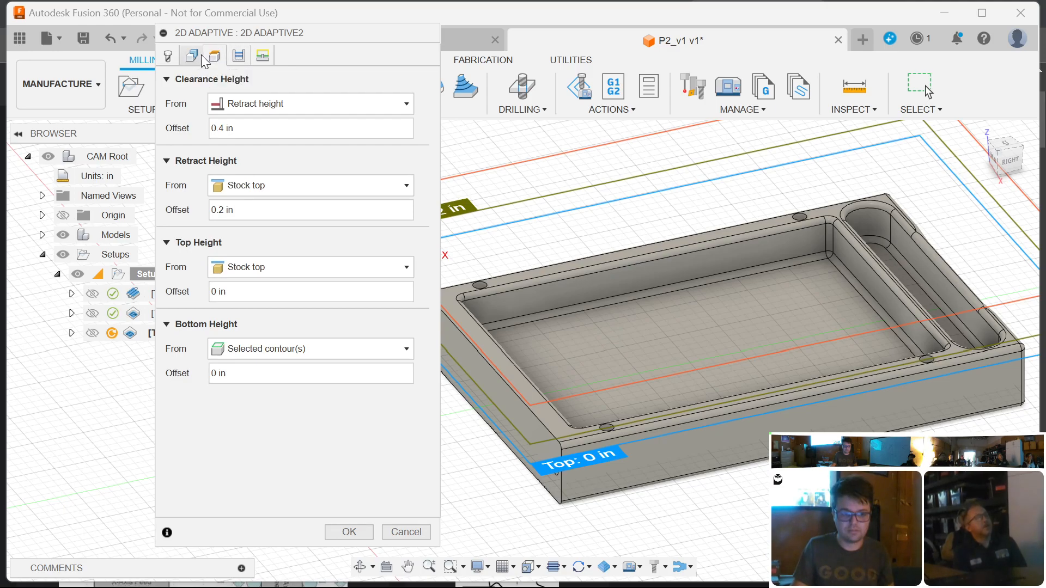
pyautogui.click(190, 60)
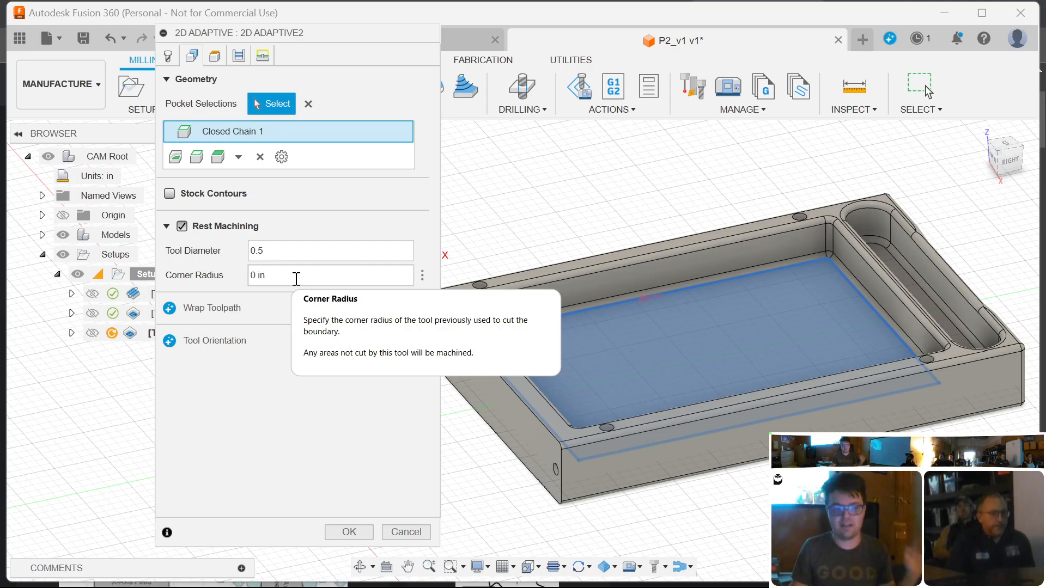
pyautogui.click(248, 56)
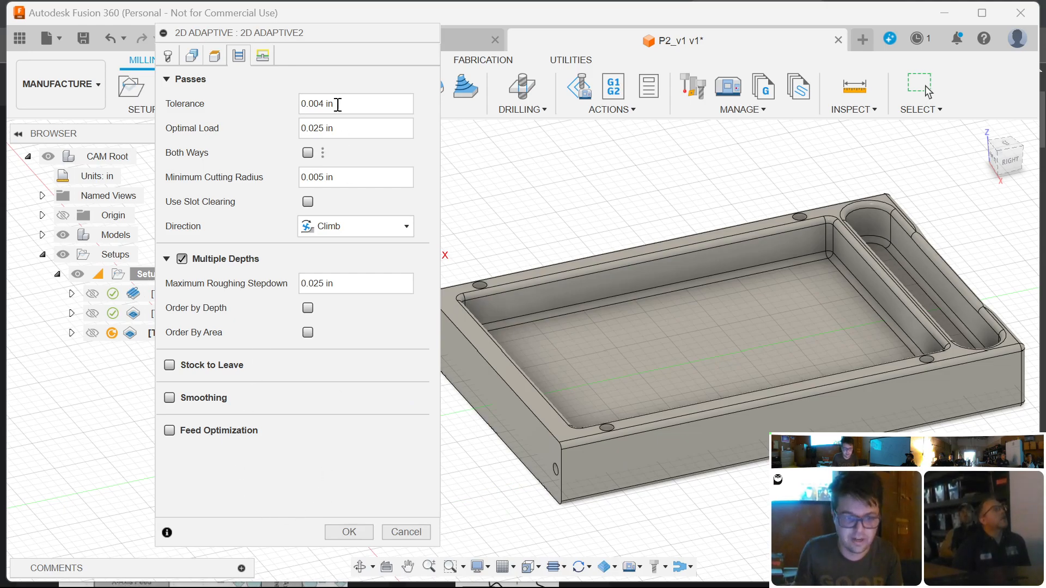
pyautogui.click(262, 55)
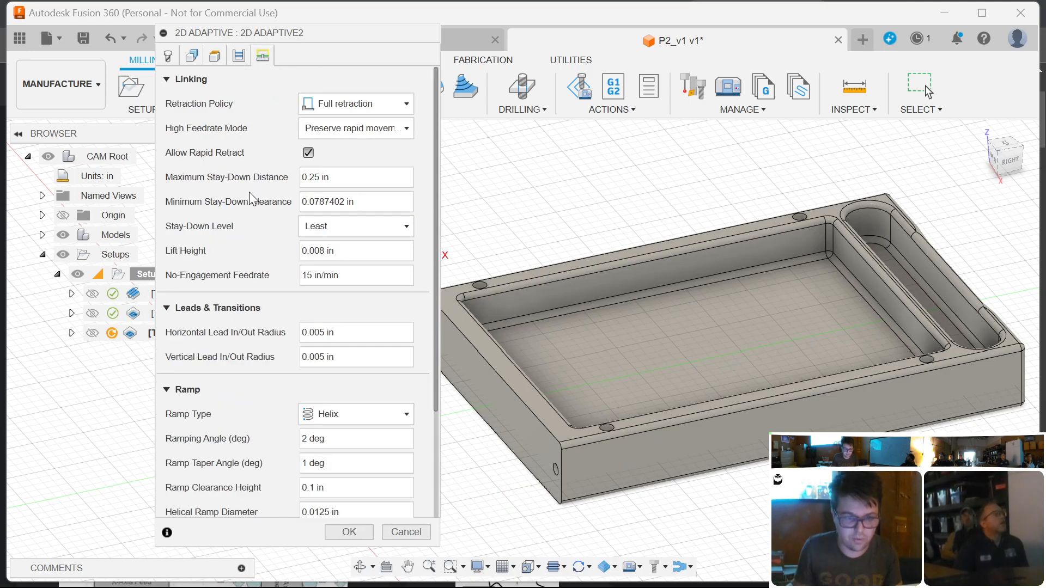
pyautogui.click(355, 534)
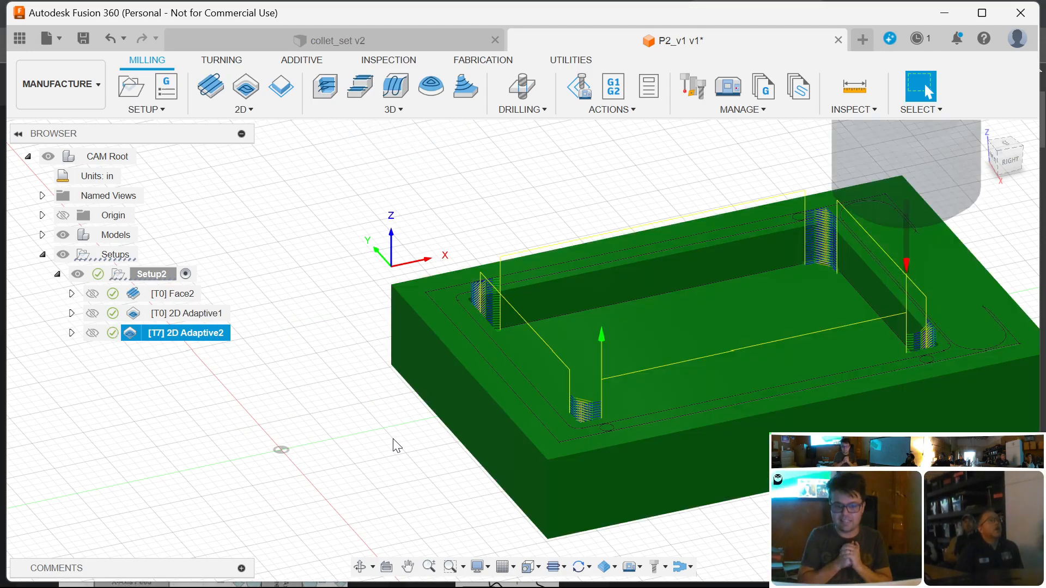
# - Examine the toolpath in the pocket corners and run a simulation of both 2D Adaptive operations together
pyautogui.scroll(1, 280, 338)
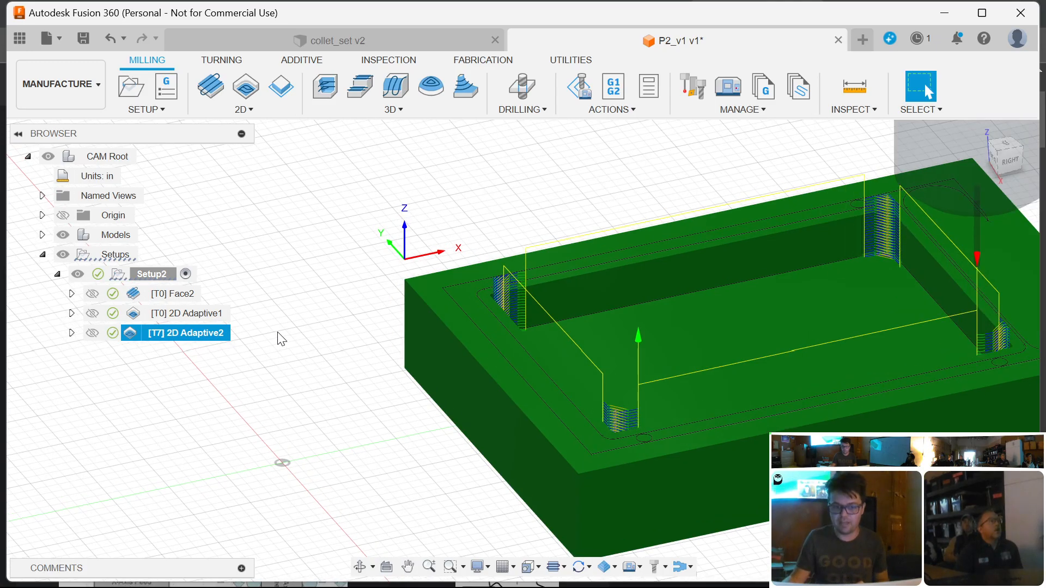
pyautogui.scroll(-3, 283, 335)
pyautogui.scroll(8, 721, 285)
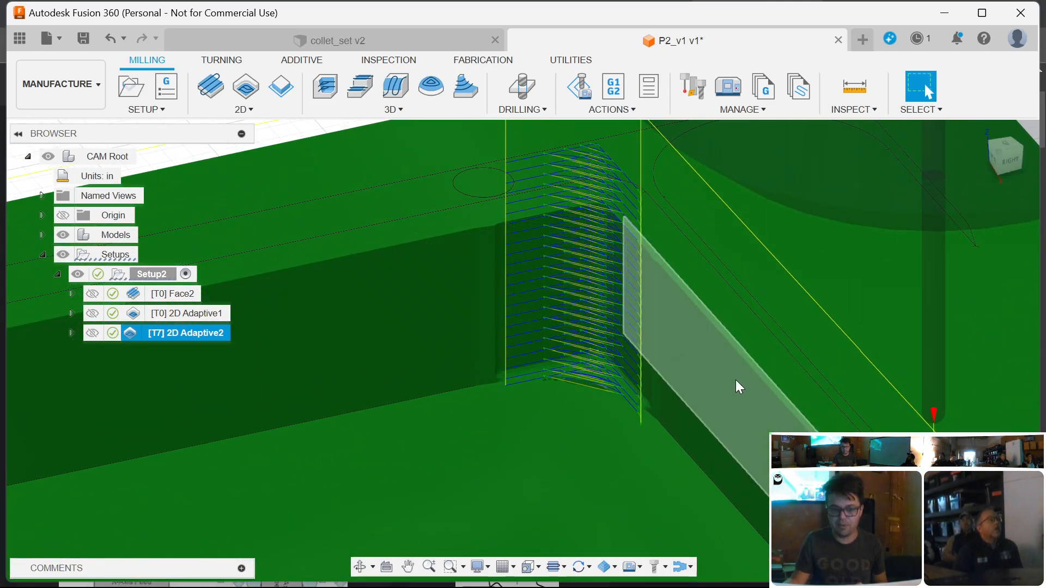
pyautogui.scroll(5, 733, 386)
pyautogui.scroll(-8, 654, 401)
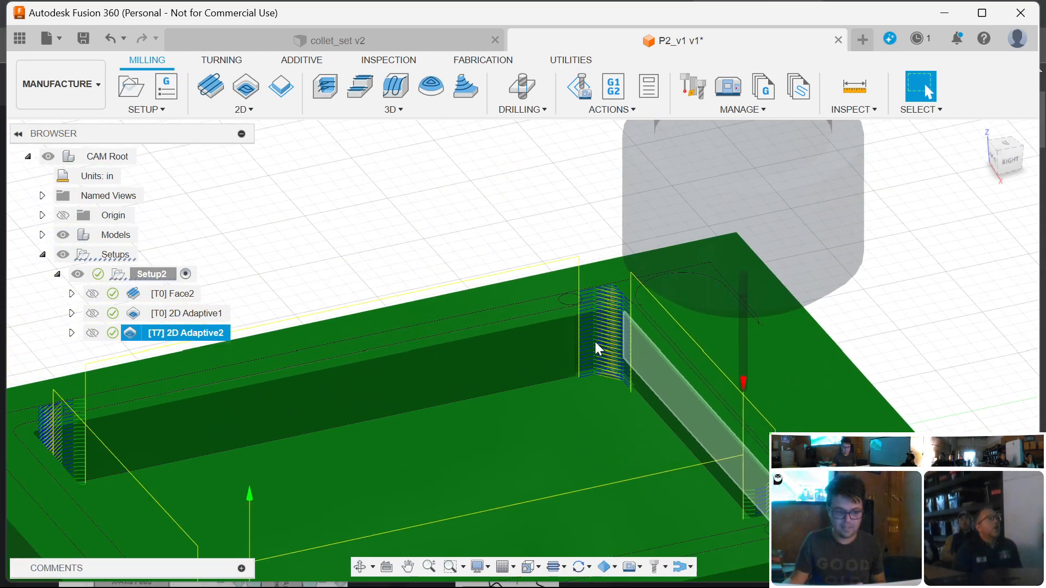
pyautogui.click(173, 314)
pyautogui.keyDown('ctrl'); pyautogui.click(179, 333); pyautogui.keyUp('ctrl')
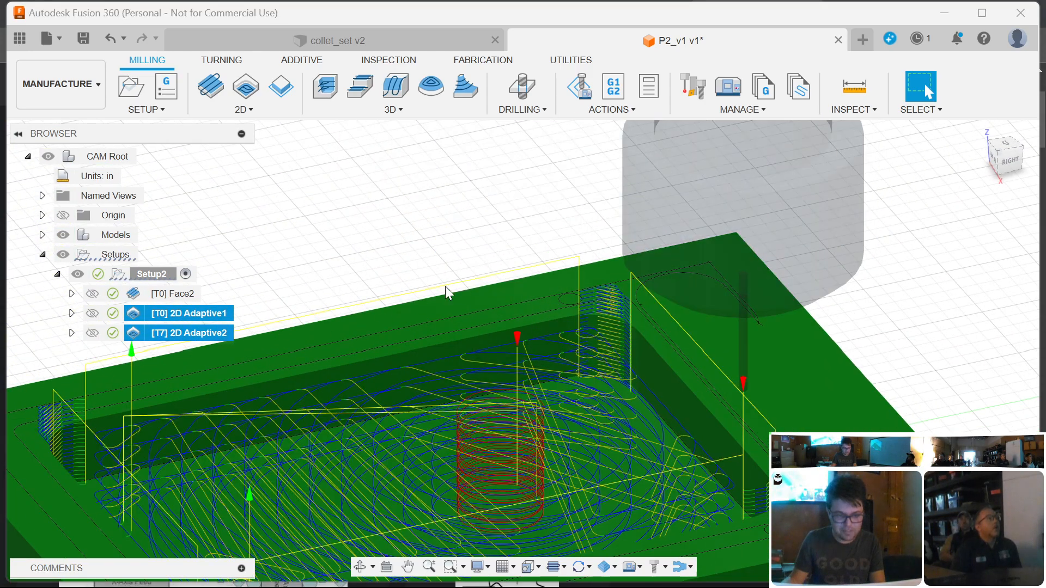
pyautogui.click(579, 86)
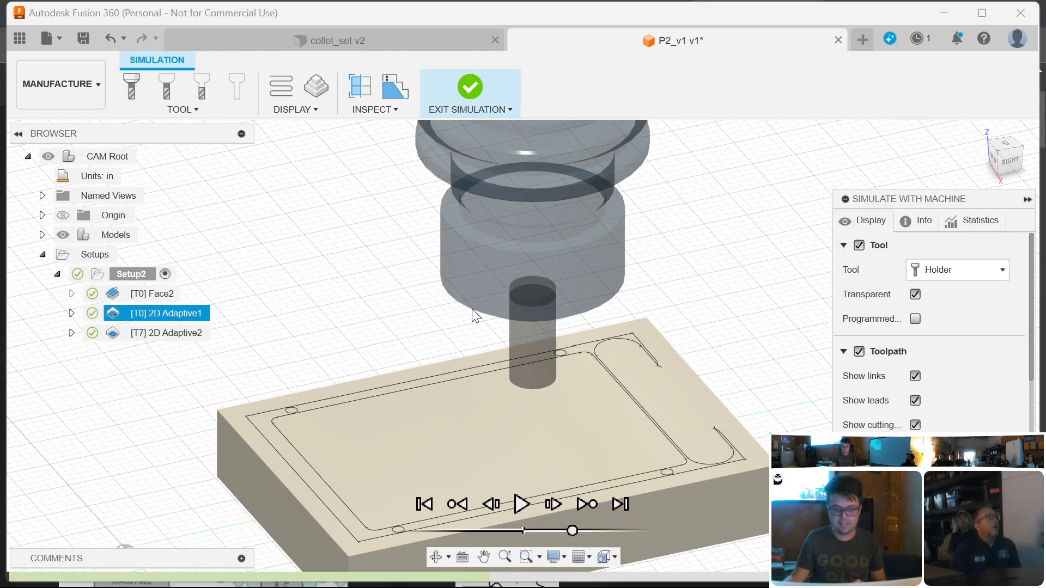
pyautogui.click(521, 505)
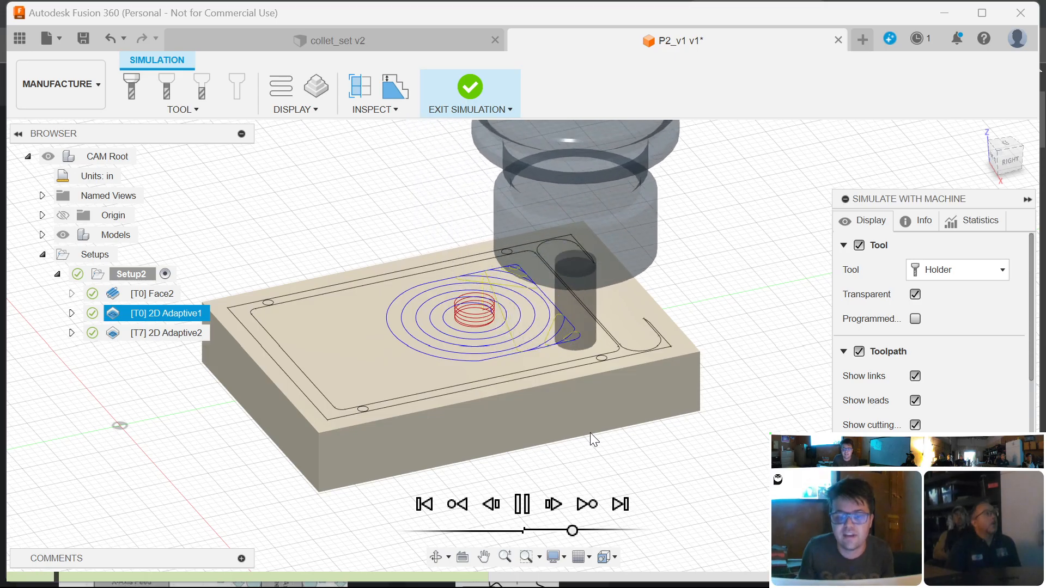
# - Speed up the simulation playback slightly and inspect the ball end mill's corner passes from a low side angle
pyautogui.moveTo(573, 530)
pyautogui.mouseDown()
pyautogui.moveTo(593, 531)
pyautogui.moveTo(575, 531)
pyautogui.mouseUp()
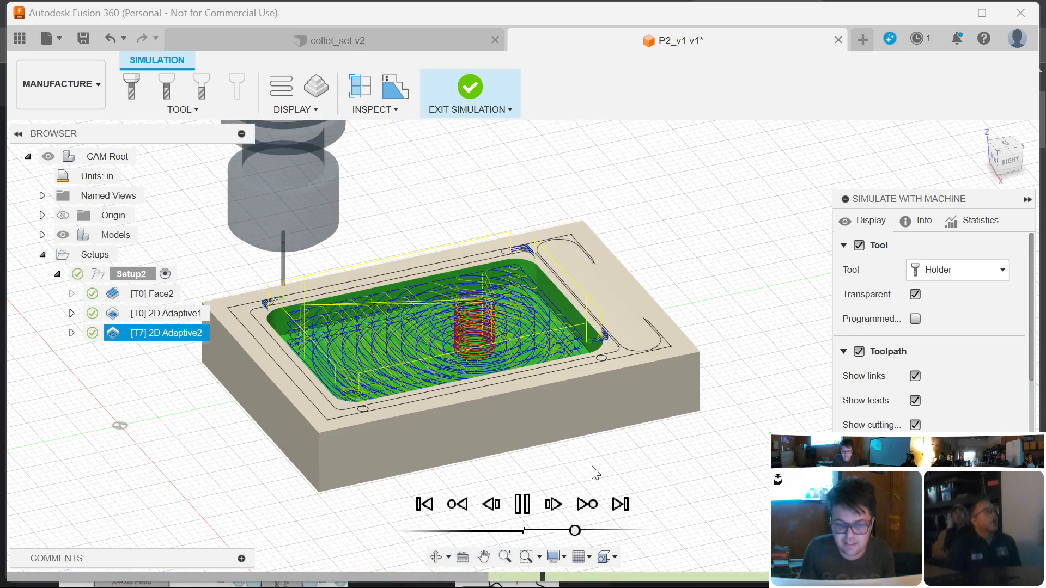
pyautogui.scroll(-3, 319, 346)
pyautogui.scroll(5, 319, 345)
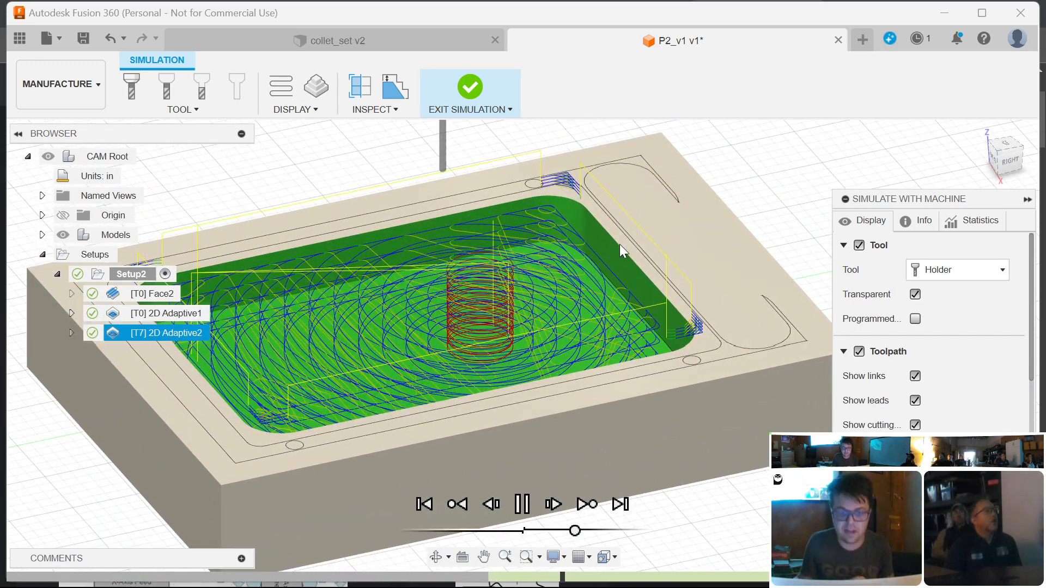
pyautogui.keyDown('shift'); pyautogui.moveTo(639, 234); pyautogui.dragTo(630, 205, button='middle'); pyautogui.keyUp('shift')
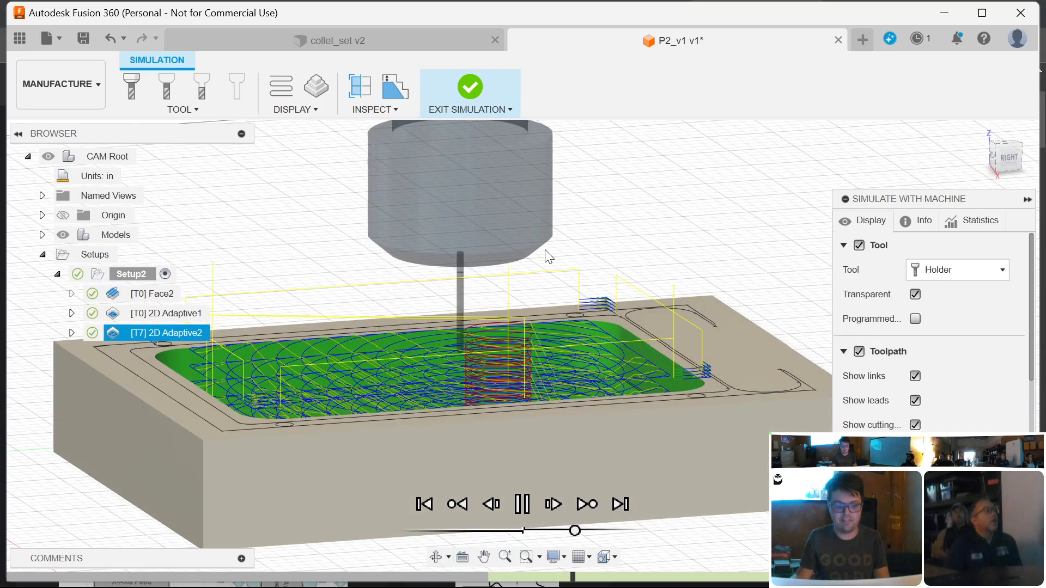
pyautogui.keyDown('shift'); pyautogui.moveTo(547, 256); pyautogui.dragTo(549, 243, button='middle'); pyautogui.keyUp('shift')
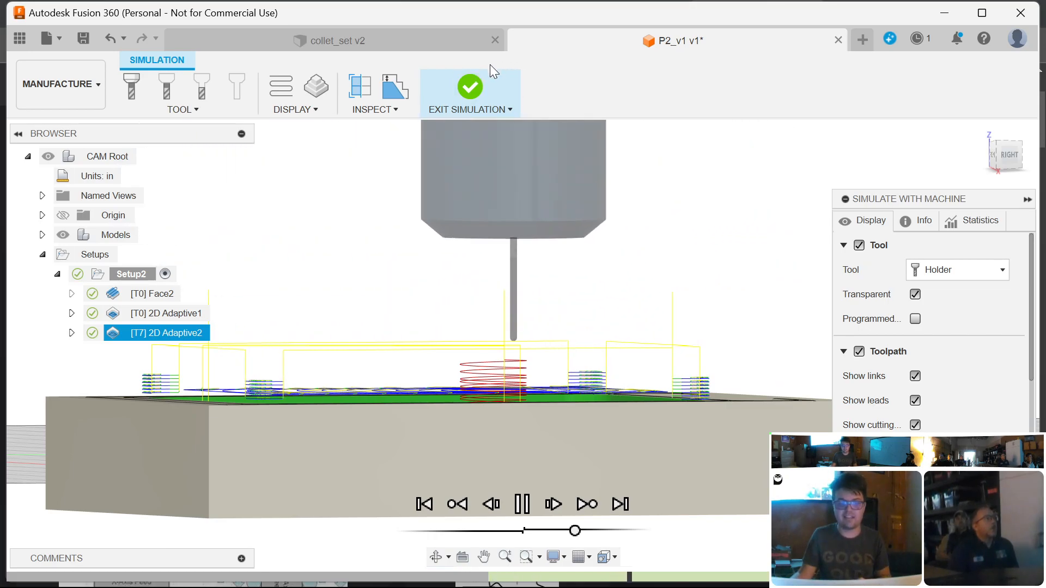
# - Exit the simulation and set the second 2D Adaptive operation's Top Height to Model top, regenerating its toolpath
pyautogui.click(487, 73)
pyautogui.click(358, 299)
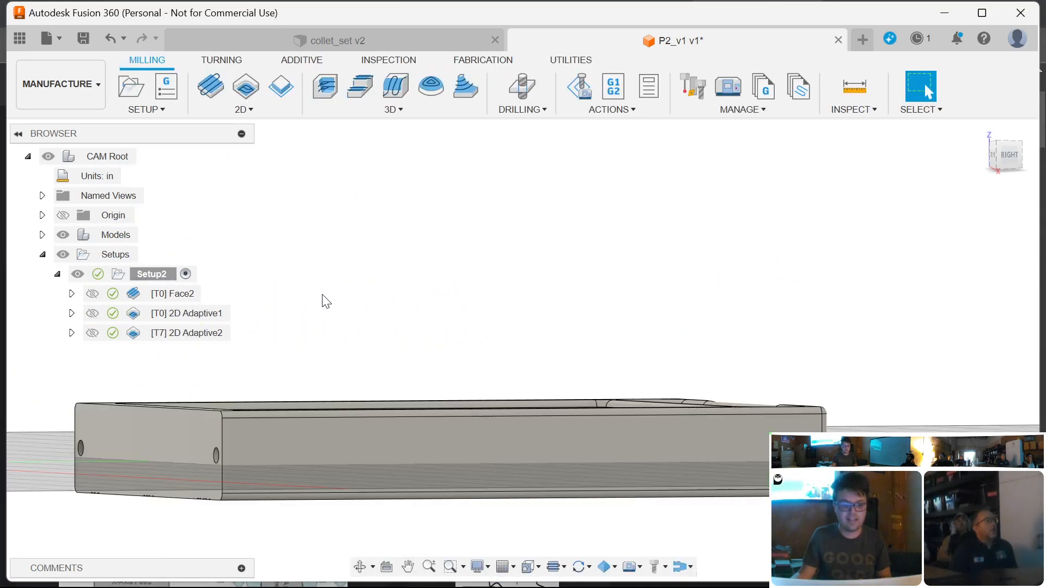
pyautogui.click(141, 336)
pyautogui.doubleClick(140, 336)
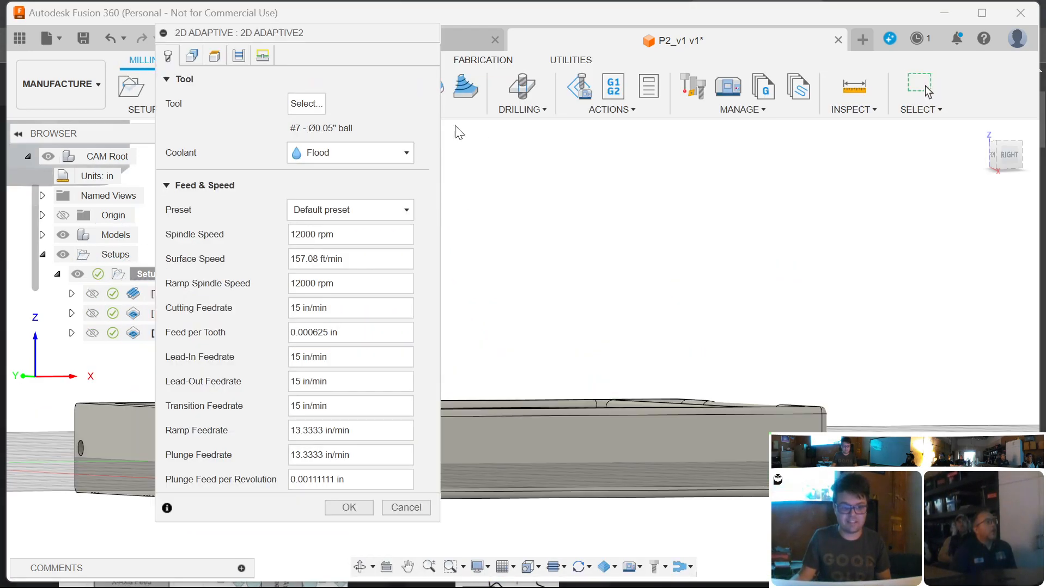
pyautogui.click(240, 58)
pyautogui.click(216, 55)
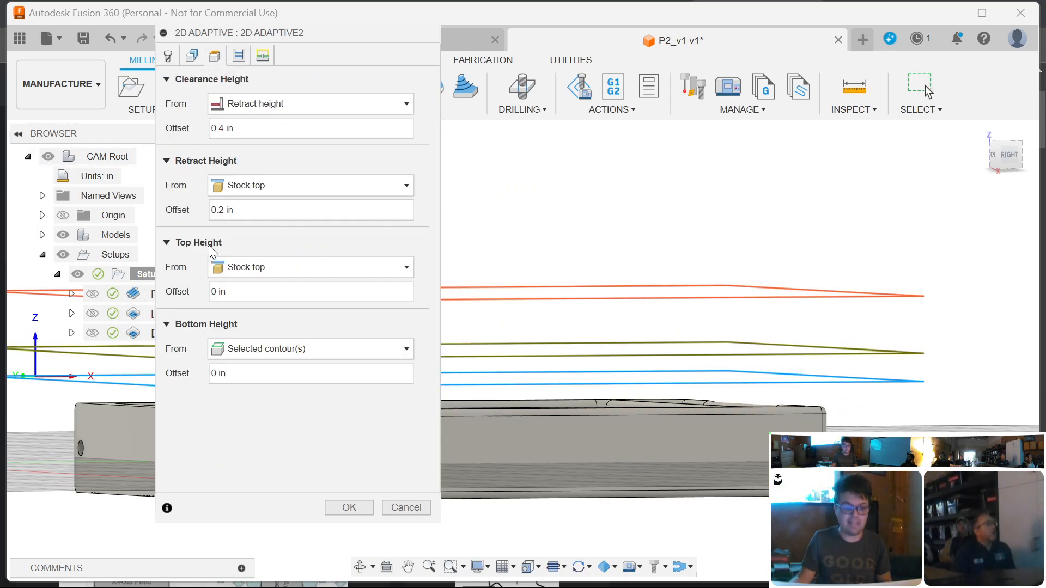
pyautogui.click(244, 267)
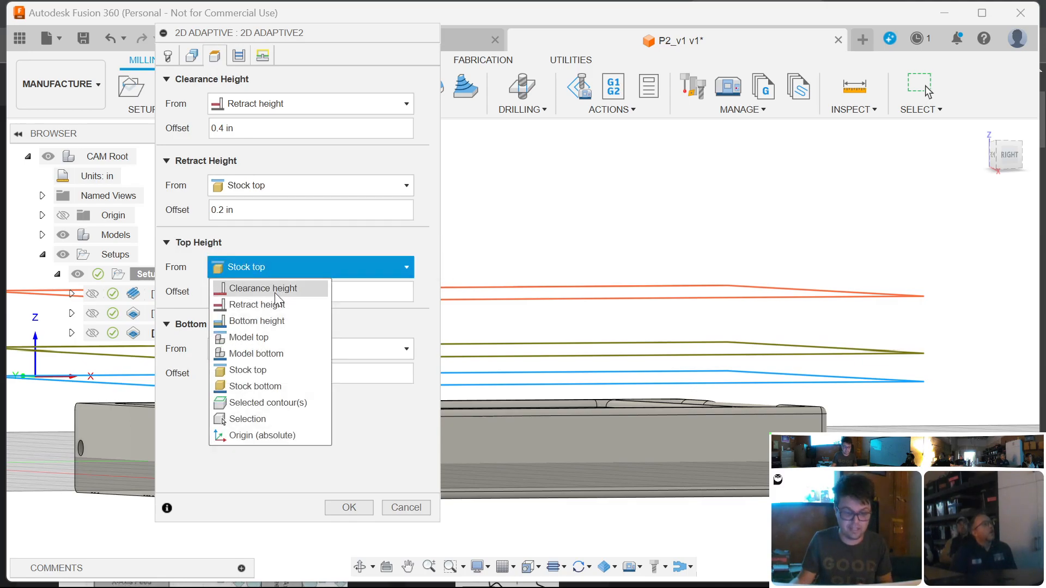
pyautogui.click(300, 336)
pyautogui.click(348, 507)
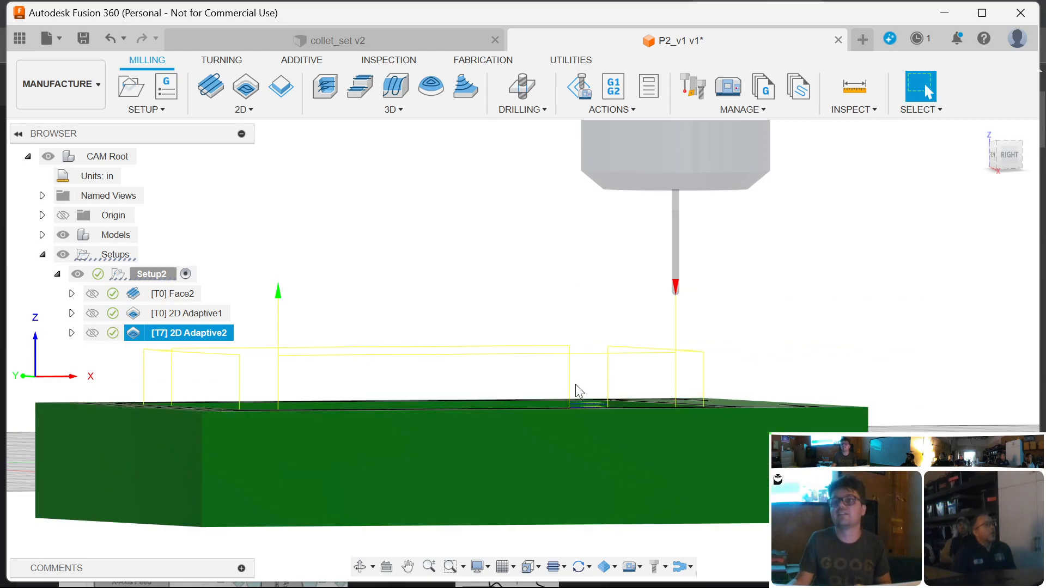
# - Simulate the revised corner-clearing 2D Adaptive operation over the whole pocket, slowing the playback slightly
pyautogui.keyDown('shift'); pyautogui.moveTo(480, 222); pyautogui.dragTo(474, 252, button='middle'); pyautogui.keyUp('shift')
pyautogui.click(578, 86)
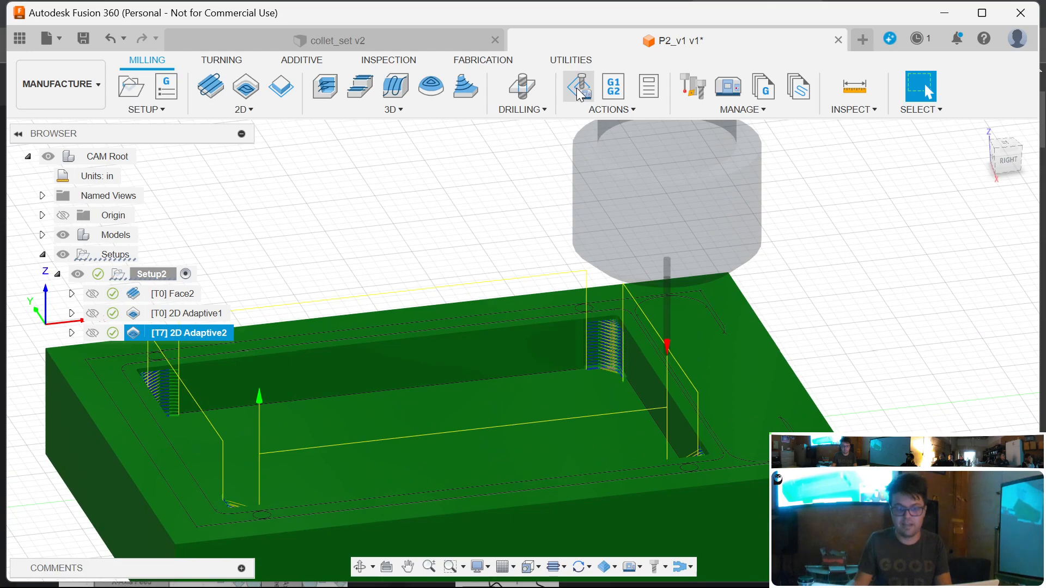
pyautogui.click(521, 503)
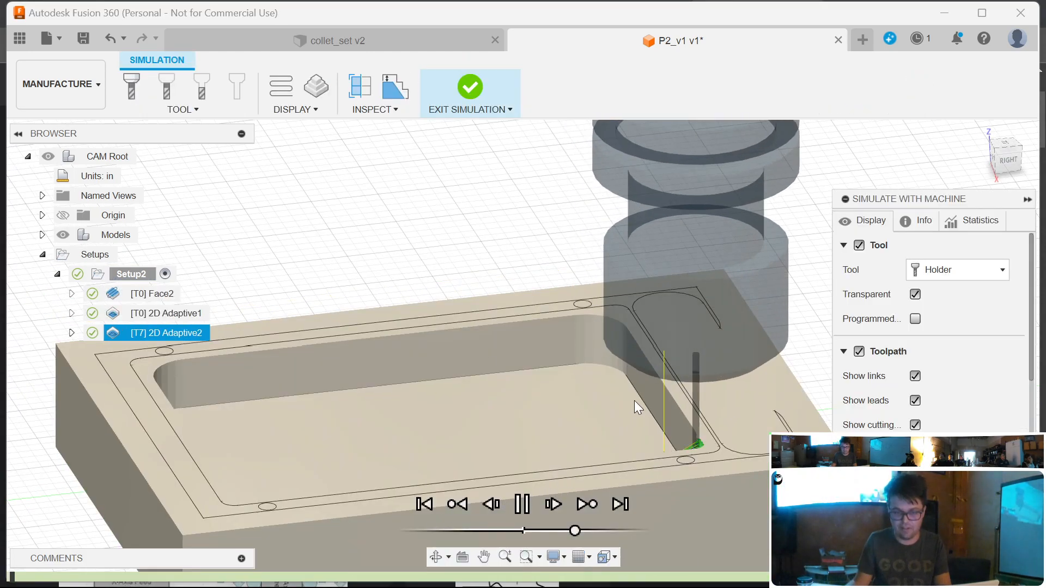
pyautogui.scroll(-4, 642, 368)
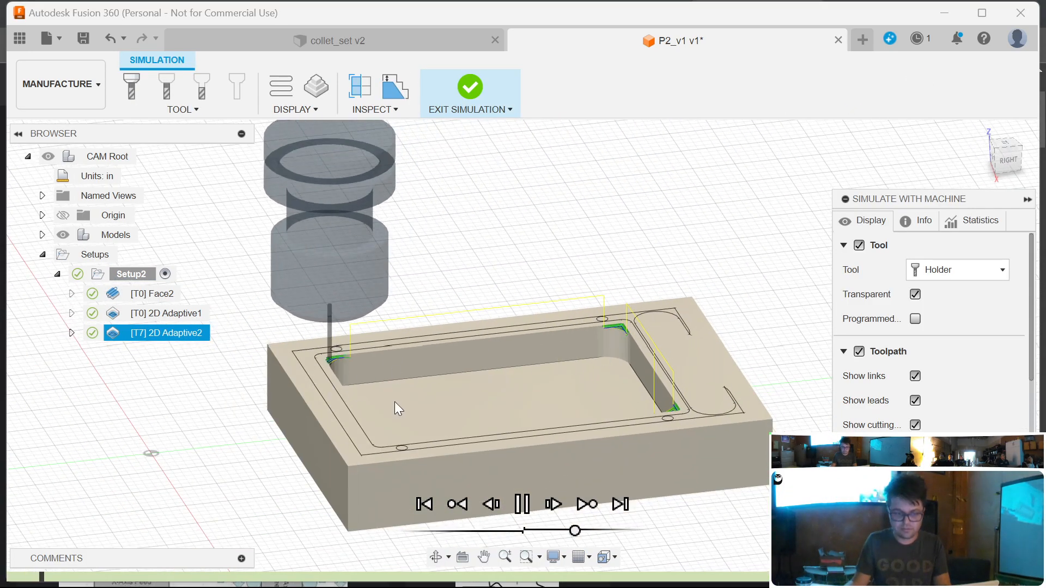
pyautogui.moveTo(575, 531); pyautogui.dragTo(568, 530)
pyautogui.scroll(-3, 717, 449)
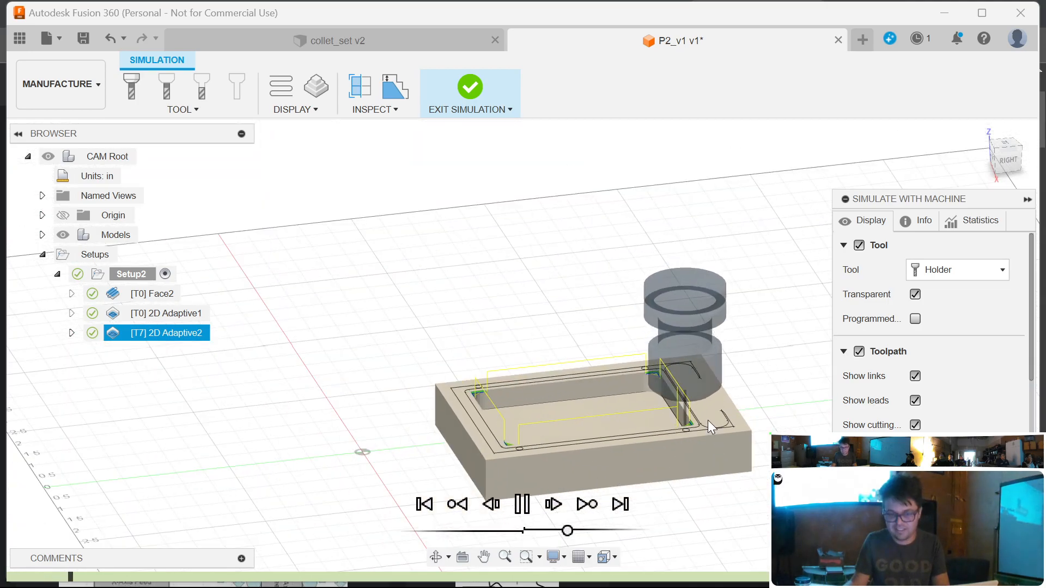
# - Slow the simulation further and examine closely how the ball end mill steps down in the pocket's corner
pyautogui.scroll(5, 674, 434)
pyautogui.scroll(5, 676, 434)
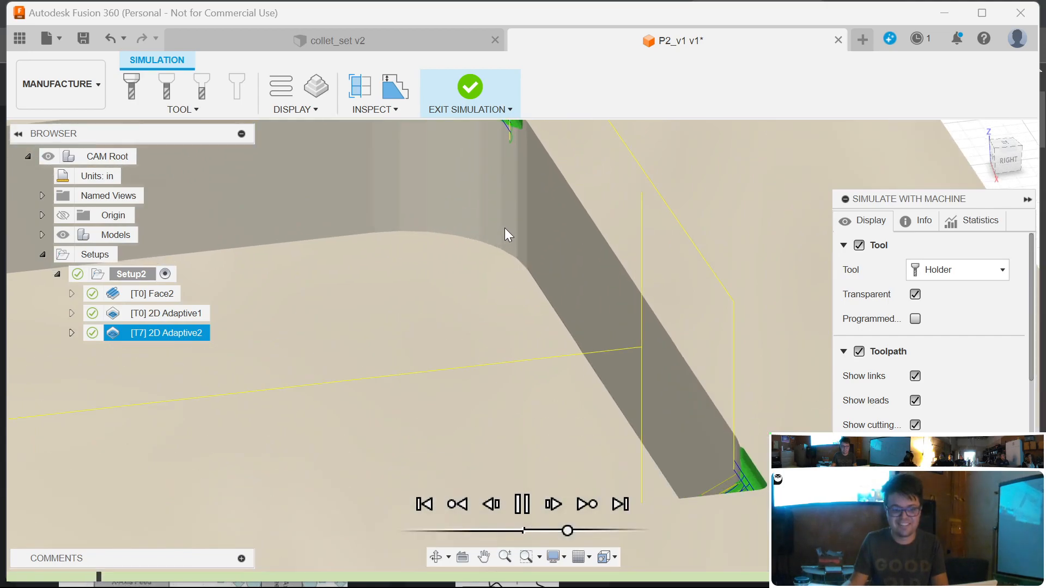
pyautogui.scroll(-10, 548, 247)
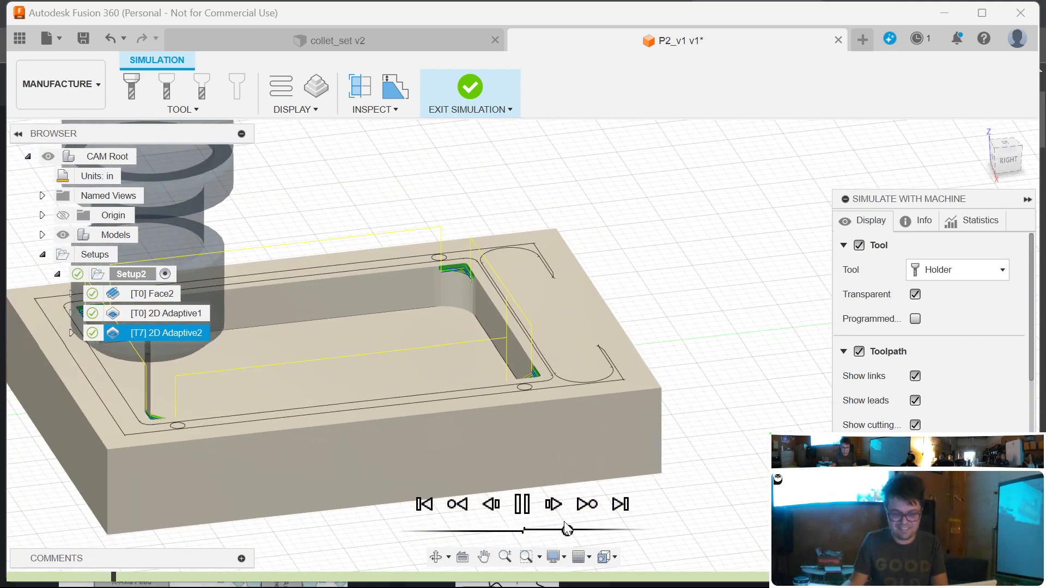
pyautogui.scroll(3, 446, 189)
pyautogui.scroll(6, 449, 331)
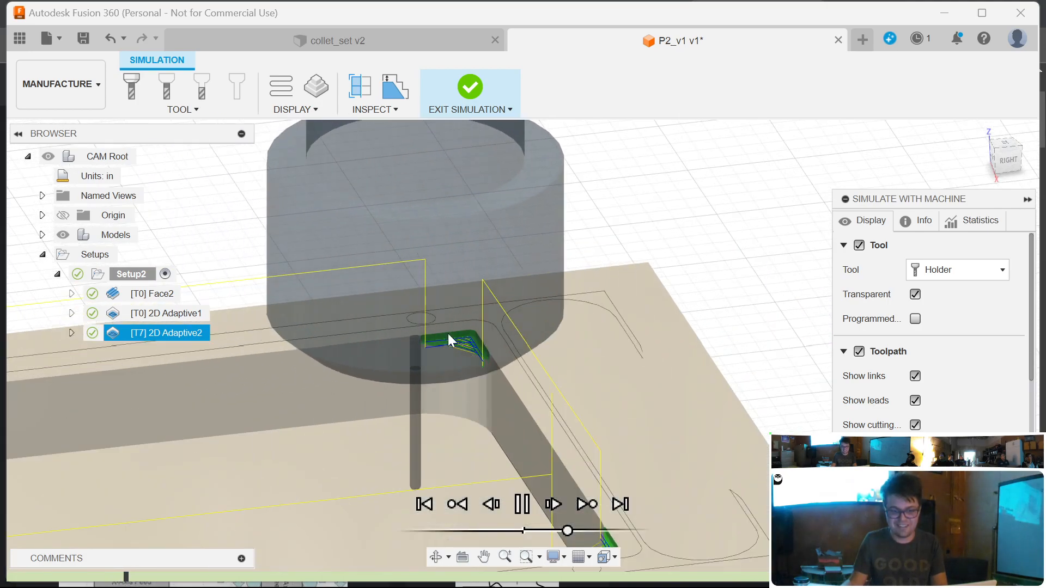
pyautogui.moveTo(563, 531); pyautogui.dragTo(555, 530)
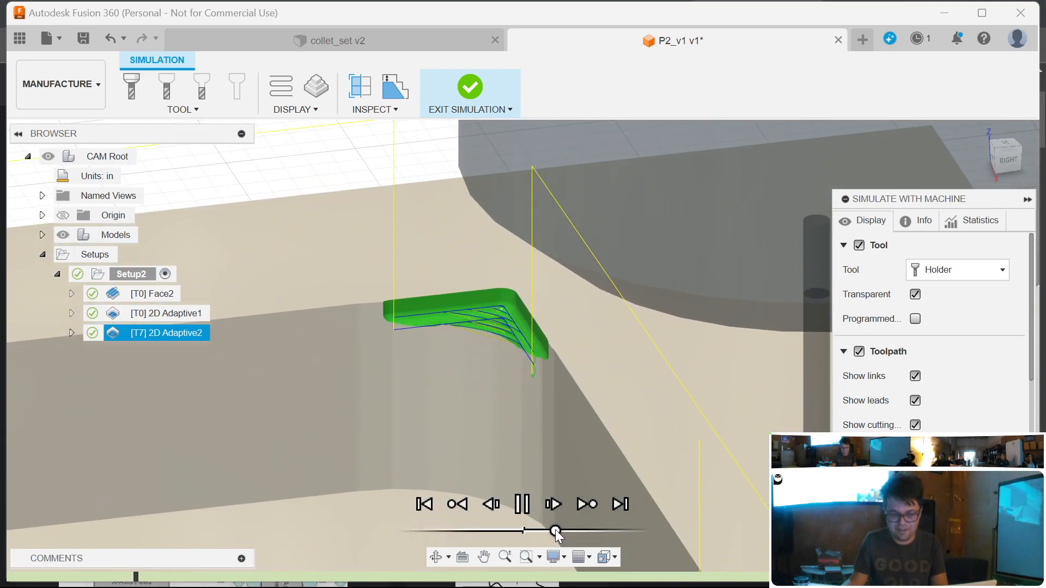
pyautogui.scroll(2, 464, 308)
pyautogui.scroll(2, 464, 308)
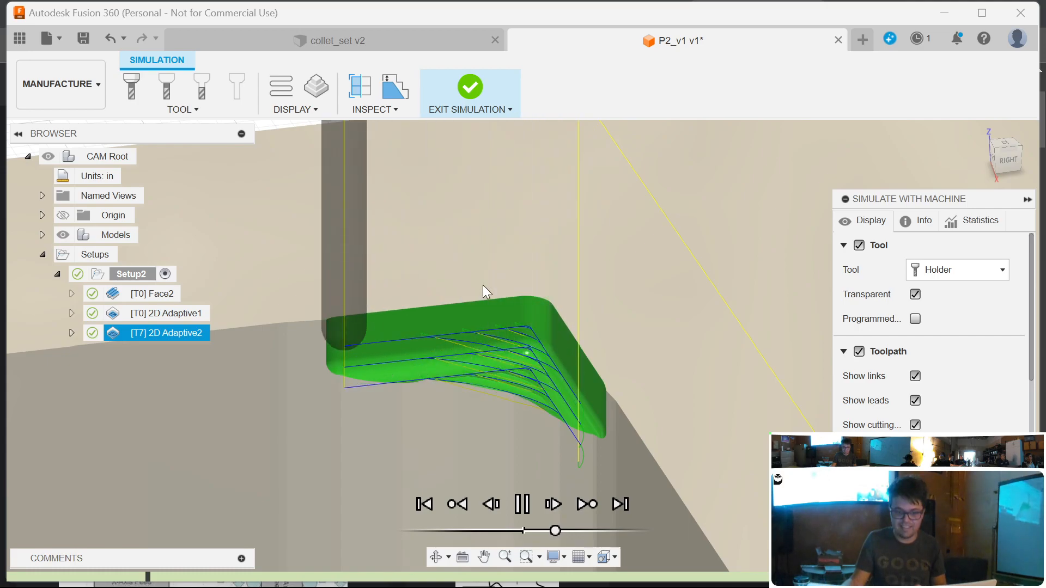
# - Exit the simulation and examine the 2D Adaptive toolpath's stacked passes against the pocket corner's wall
pyautogui.click(470, 86)
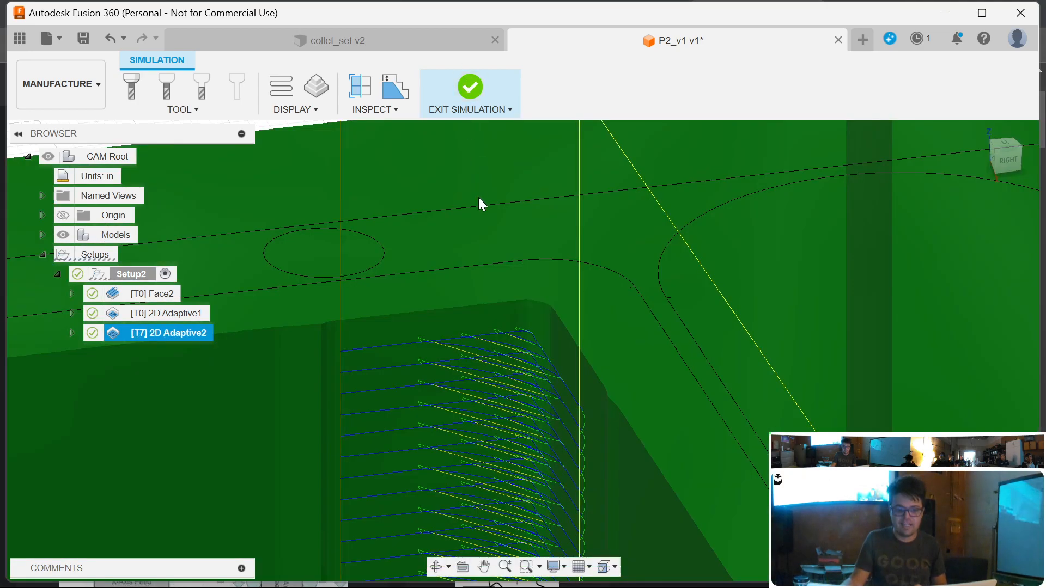
pyautogui.scroll(-5, 465, 284)
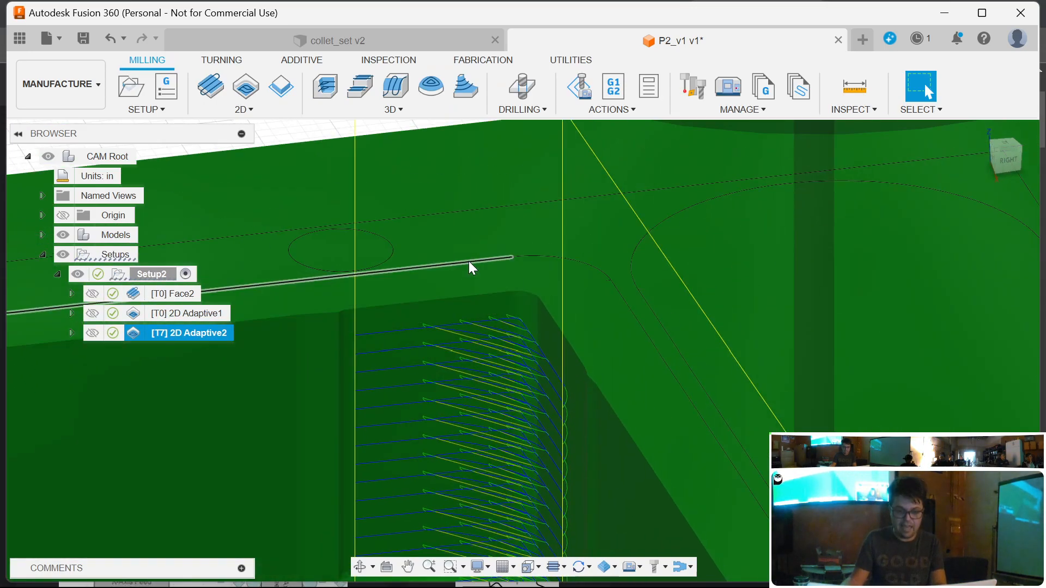
pyautogui.keyDown('shift'); pyautogui.moveTo(489, 279); pyautogui.dragTo(372, 353, button='middle'); pyautogui.keyUp('shift')
pyautogui.scroll(6, 371, 352)
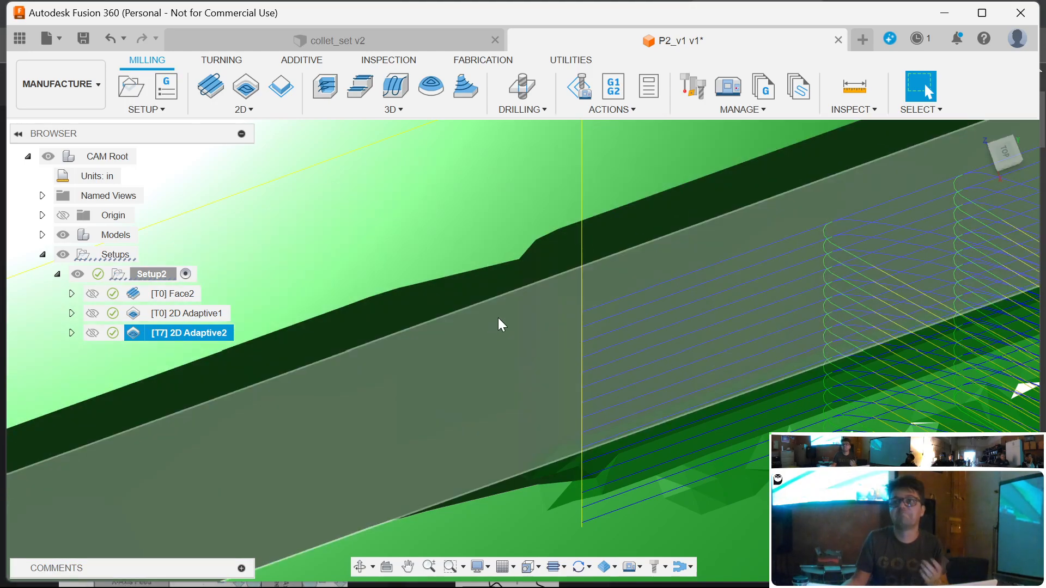
pyautogui.scroll(-8, 500, 322)
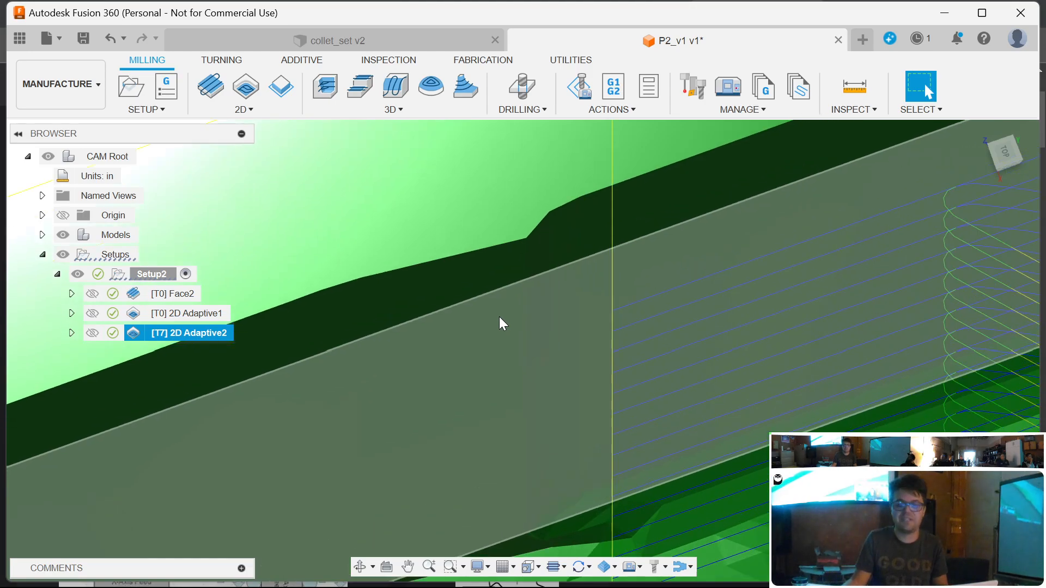
pyautogui.scroll(-8, 536, 309)
pyautogui.keyDown('shift'); pyautogui.moveTo(574, 347); pyautogui.dragTo(509, 262, button='middle'); pyautogui.keyUp('shift')
pyautogui.click(318, 187)
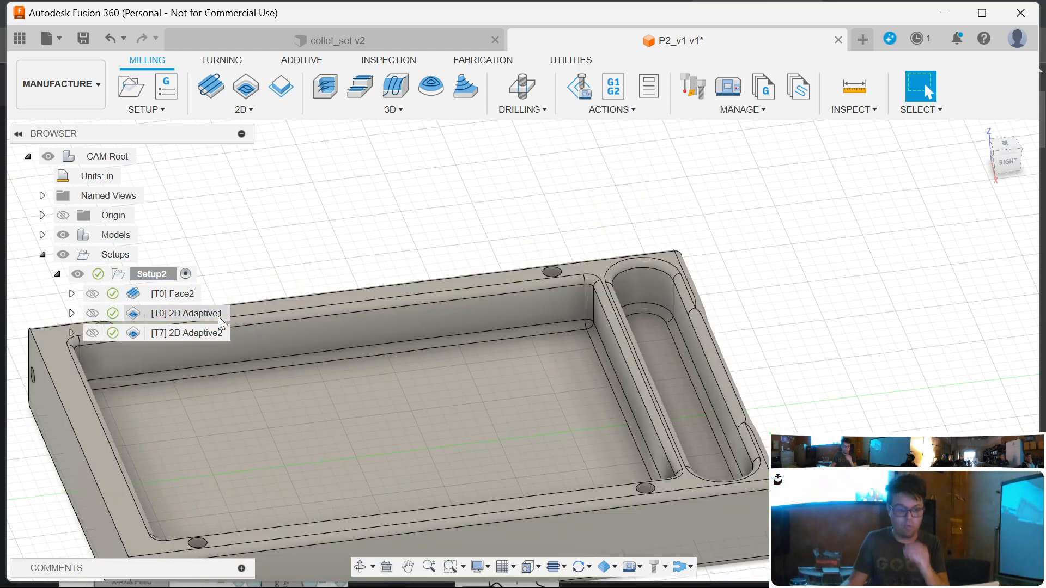
# - Create a 2D Contour operation with the 0.05 in ball end mill, selecting the large pocket floor's closed edge as the contour
pyautogui.click(244, 109)
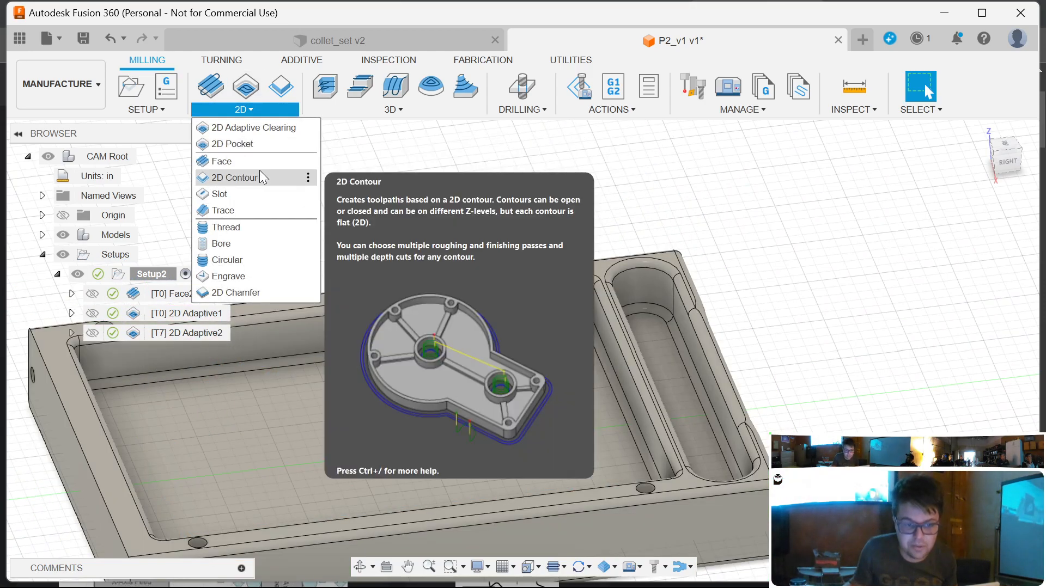
pyautogui.click(267, 181)
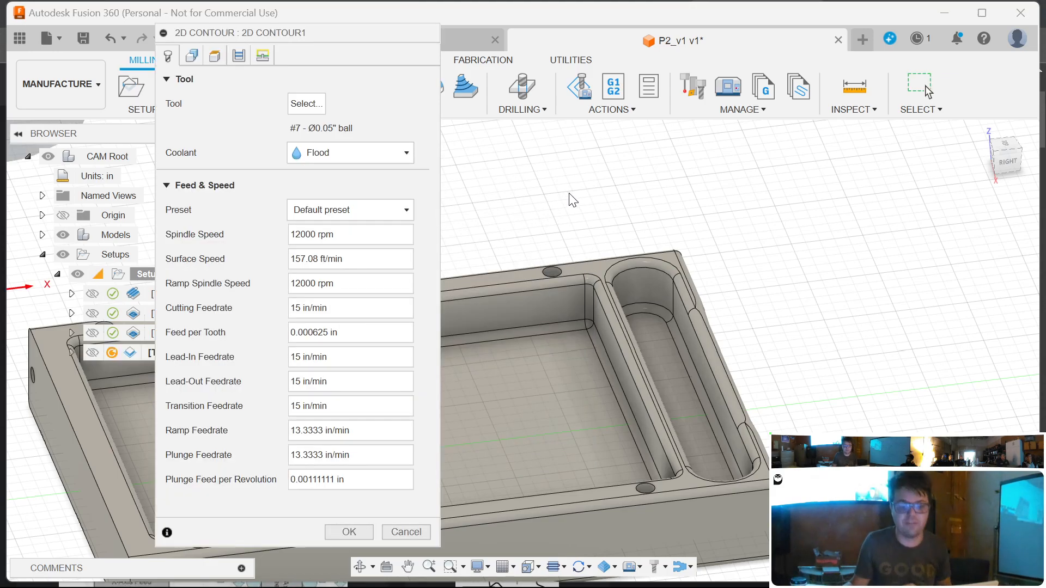
pyautogui.click(190, 55)
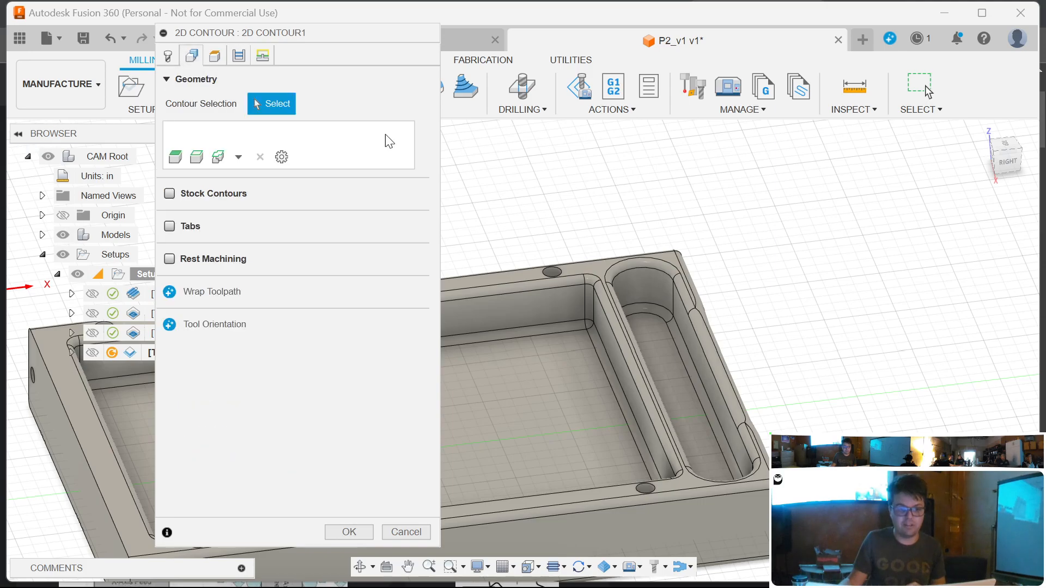
pyautogui.scroll(5, 579, 332)
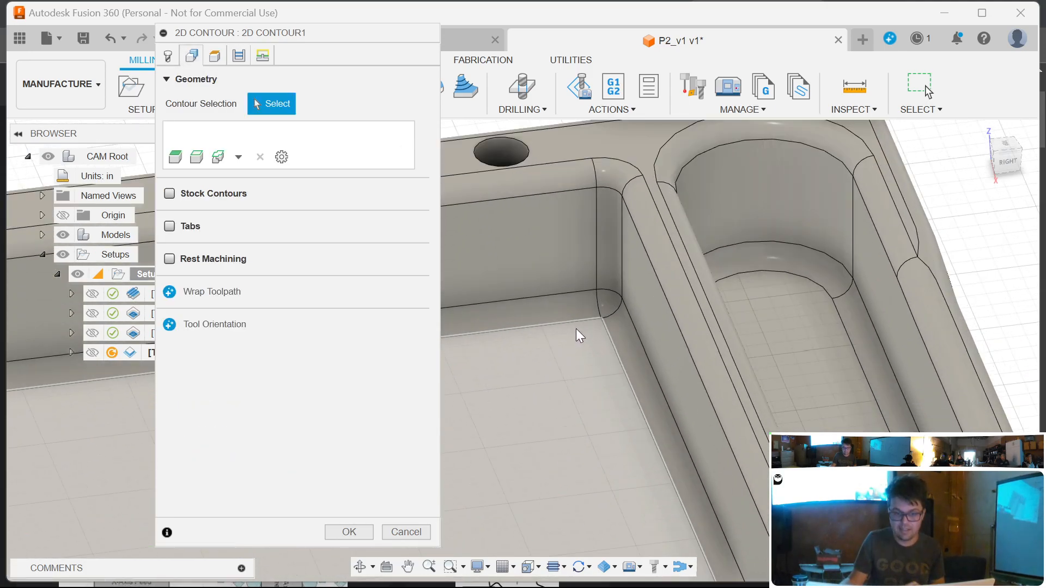
pyautogui.click(579, 329)
pyautogui.scroll(1, 607, 325)
pyautogui.scroll(-5, 605, 321)
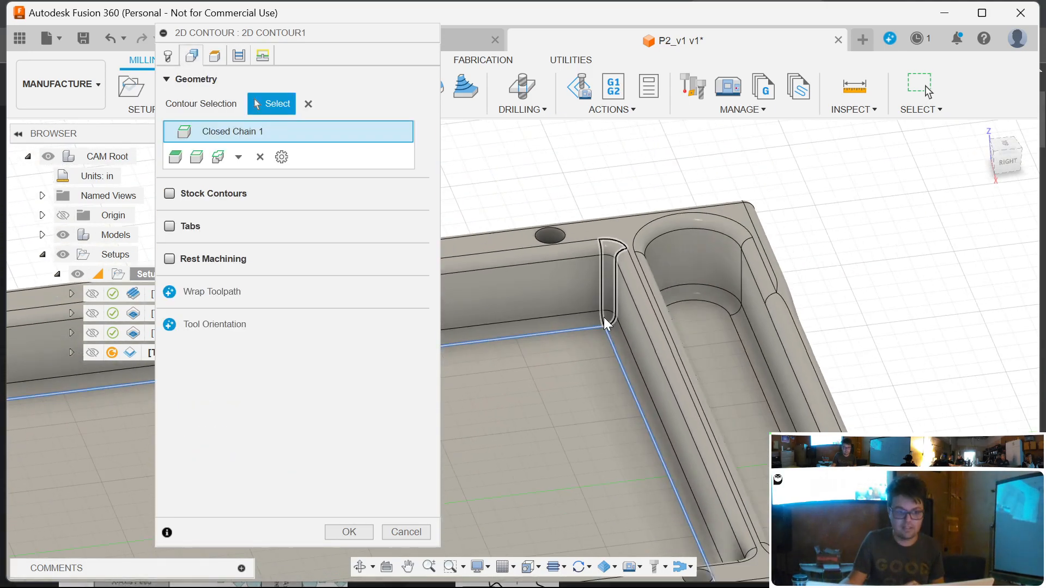
# - Review the 2D Contour's heights, passes and linking settings, and generate its toolpath with the default values
pyautogui.click(218, 55)
pyautogui.click(239, 55)
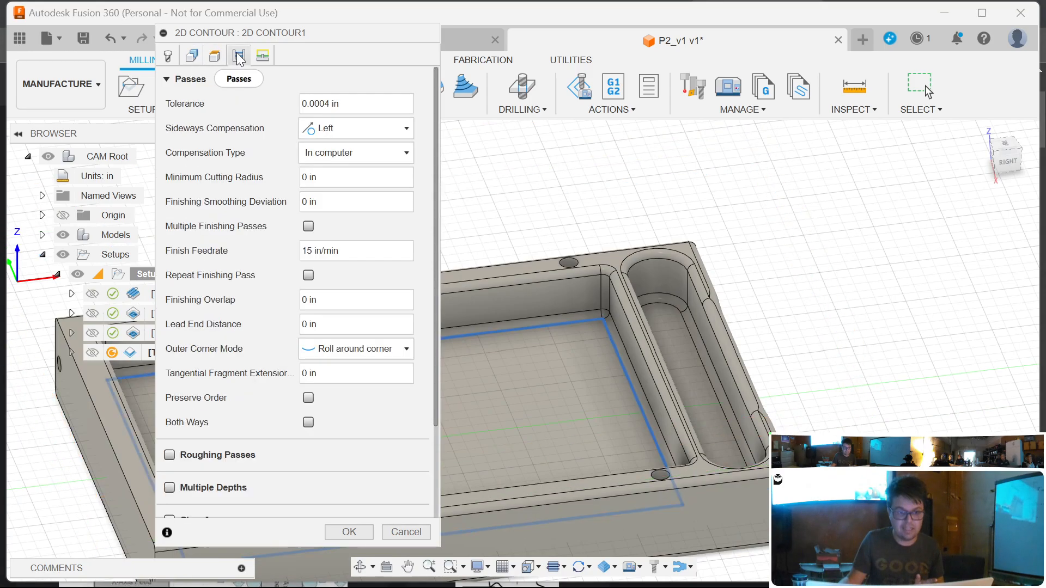
pyautogui.click(260, 55)
pyautogui.click(355, 531)
pyautogui.scroll(2, 829, 257)
pyautogui.scroll(-3, 815, 262)
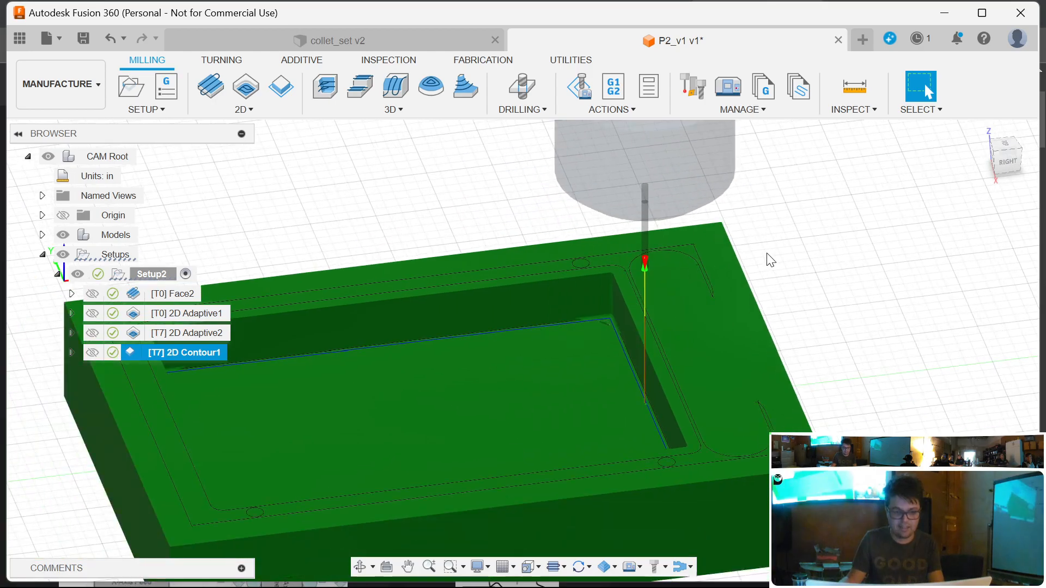
pyautogui.keyDown('shift'); pyautogui.moveTo(808, 240); pyautogui.dragTo(784, 246, button='middle'); pyautogui.keyUp('shift')
# - Open and close the 2D Contour simulation, check the operation's passes settings, and accept them unchanged
pyautogui.click(597, 93)
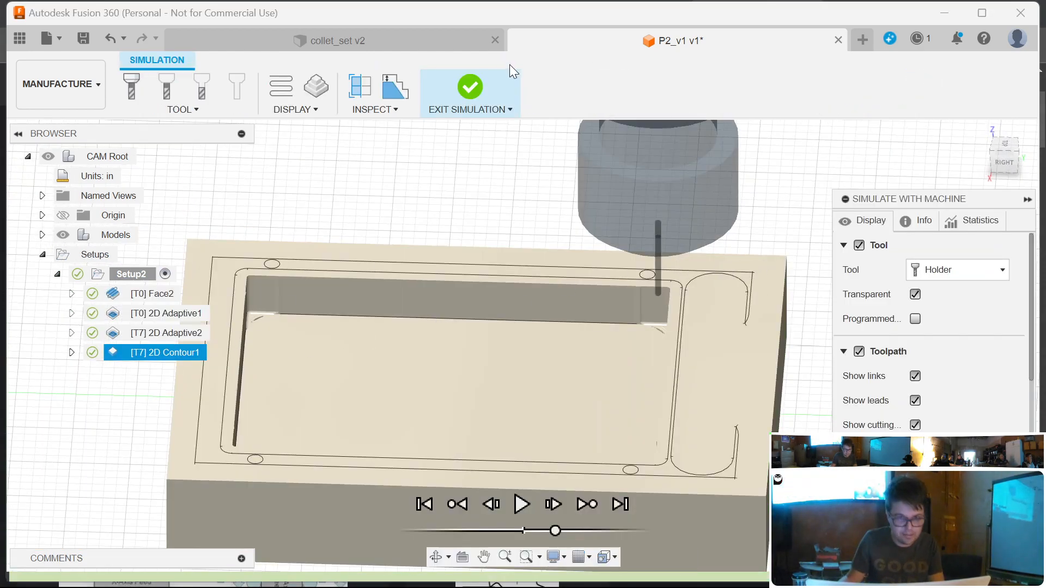
pyautogui.click(460, 87)
pyautogui.doubleClick(131, 353)
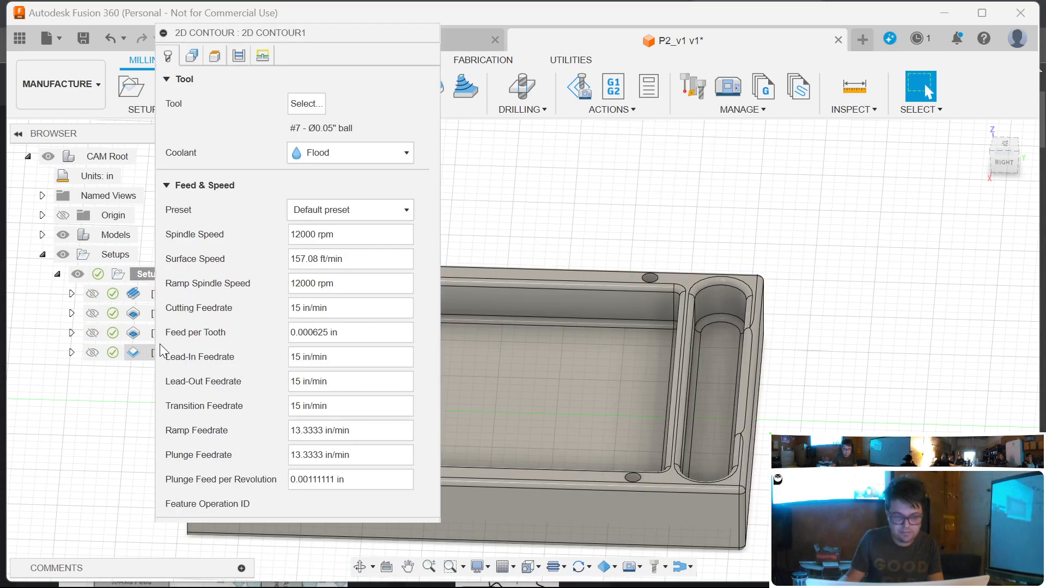
pyautogui.click(239, 55)
pyautogui.scroll(-3, 227, 264)
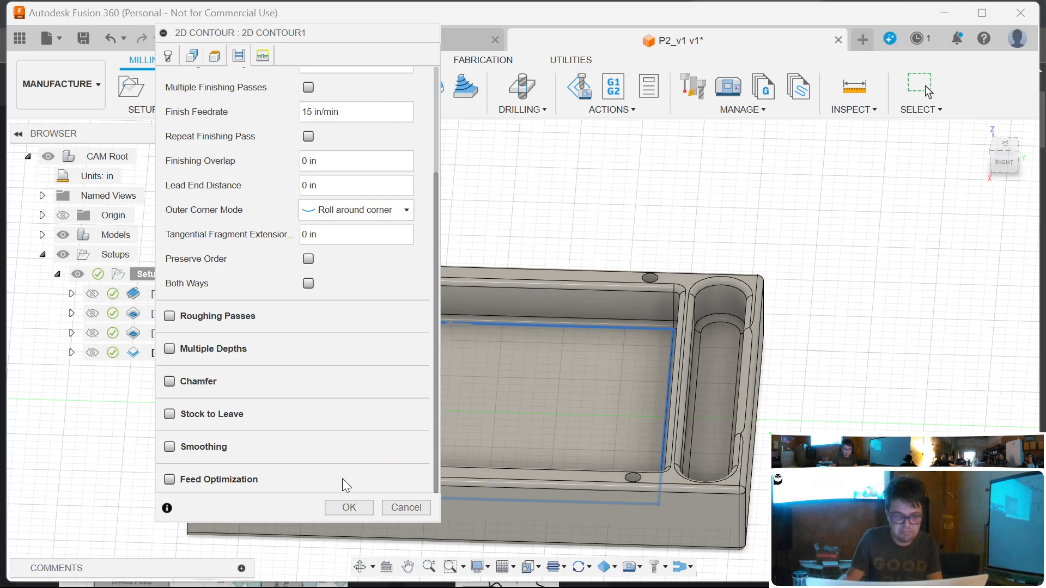
pyautogui.click(349, 508)
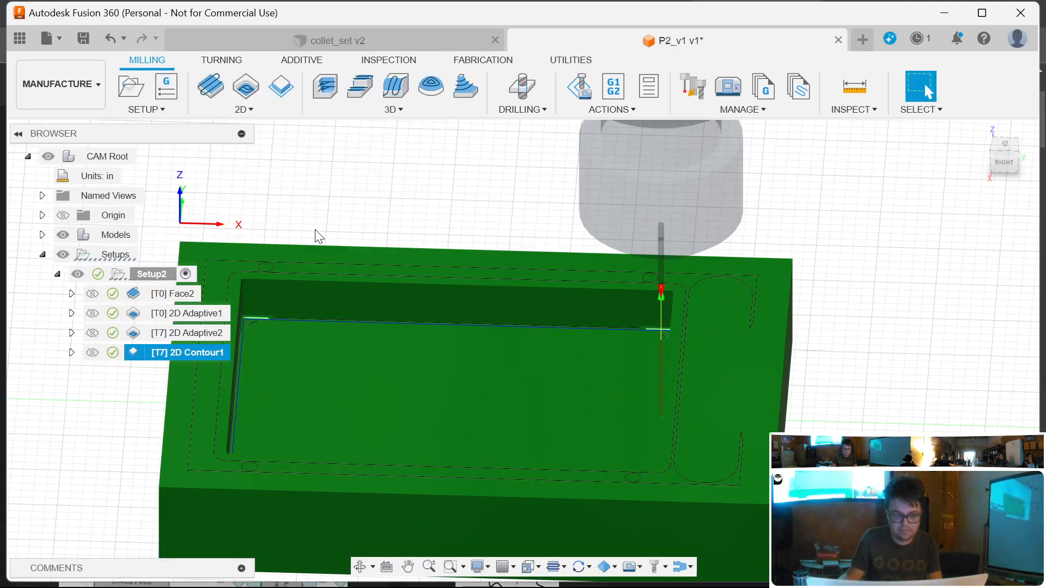
# - Simulate the 2D Contour operation and inspect the finished wall and floor edge at the pocket's corner
pyautogui.click(579, 87)
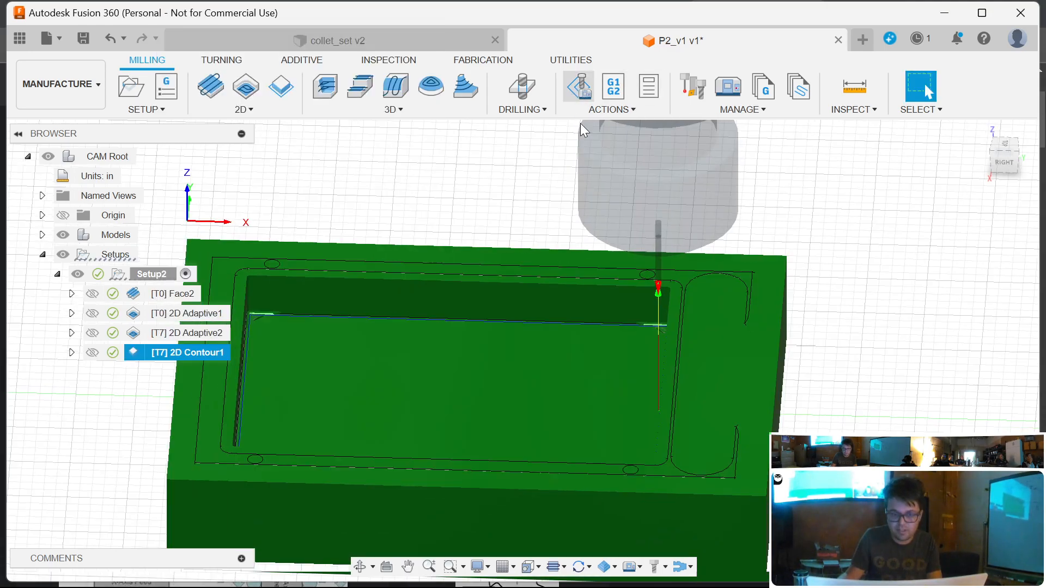
pyautogui.click(521, 504)
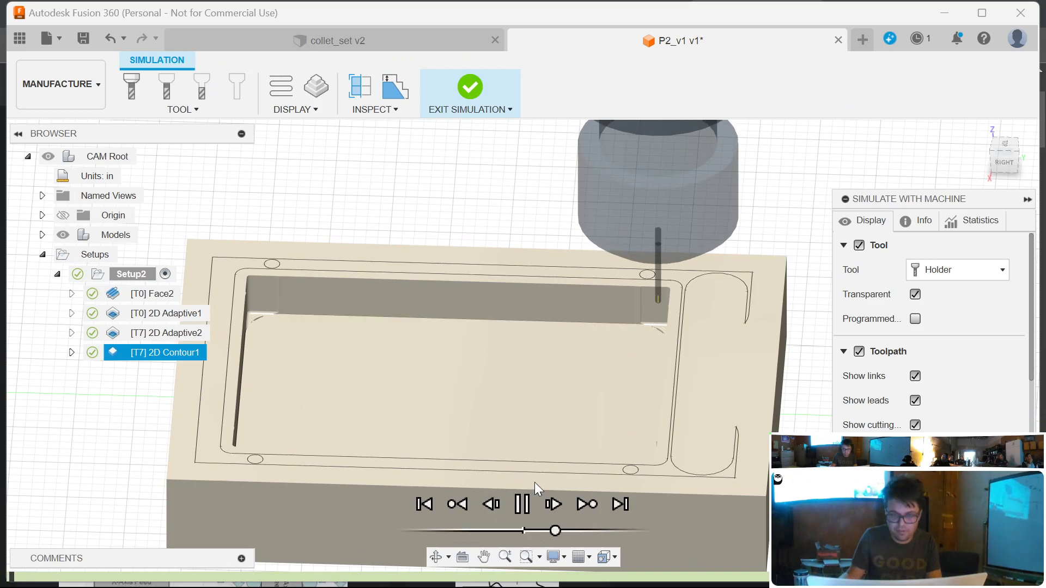
pyautogui.scroll(10, 670, 321)
pyautogui.scroll(2, 662, 315)
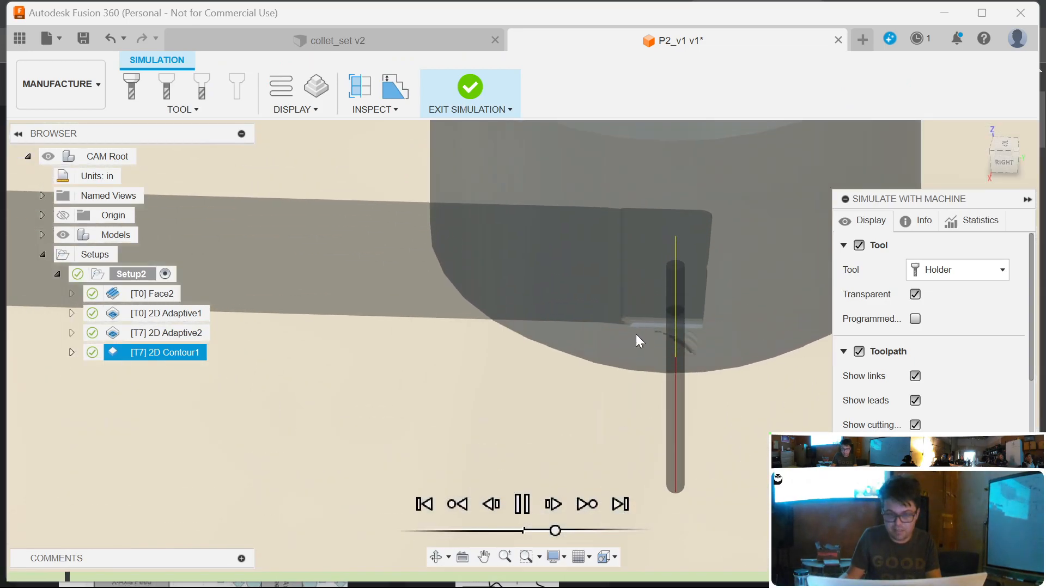
pyautogui.keyDown('shift'); pyautogui.moveTo(630, 335); pyautogui.dragTo(648, 325, button='middle'); pyautogui.keyUp('shift')
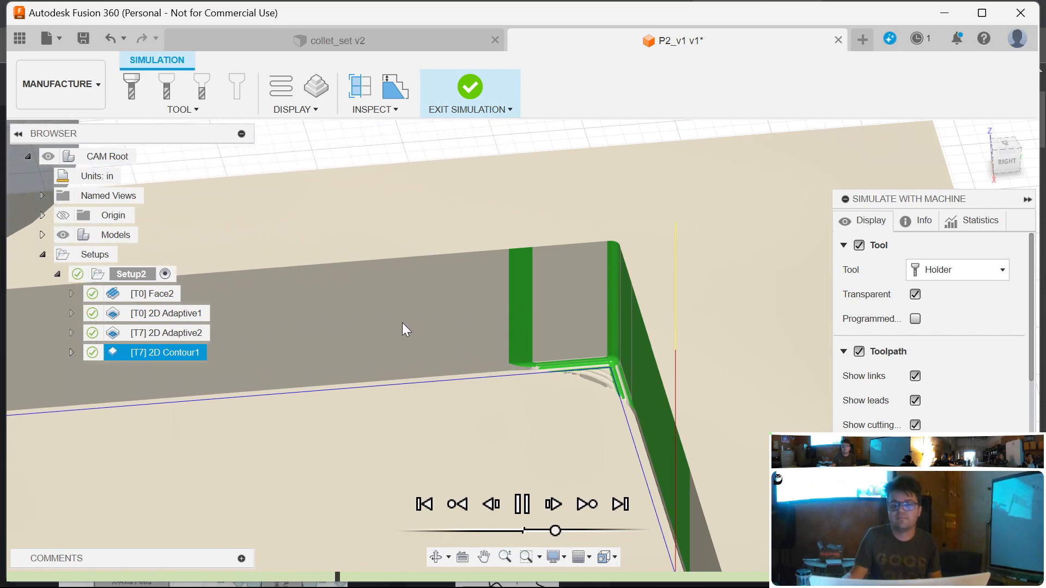
pyautogui.scroll(2, 402, 323)
pyautogui.scroll(-5, 404, 321)
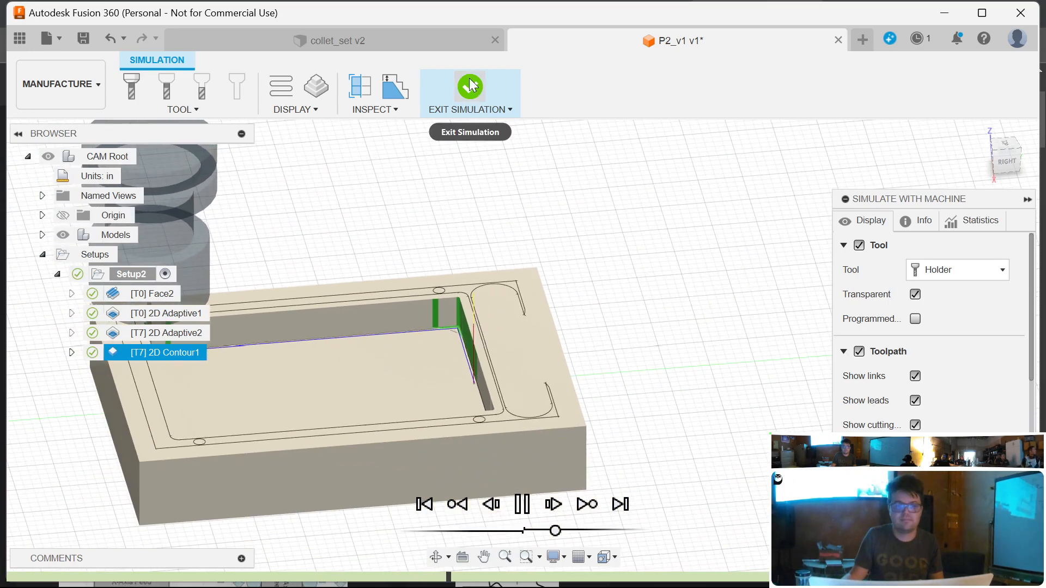
# - Close the 2D Contour simulation and look over the part model with its four small holes
pyautogui.click(478, 110)
pyautogui.keyDown('shift'); pyautogui.moveTo(715, 278); pyautogui.dragTo(685, 267, button='middle'); pyautogui.keyUp('shift')
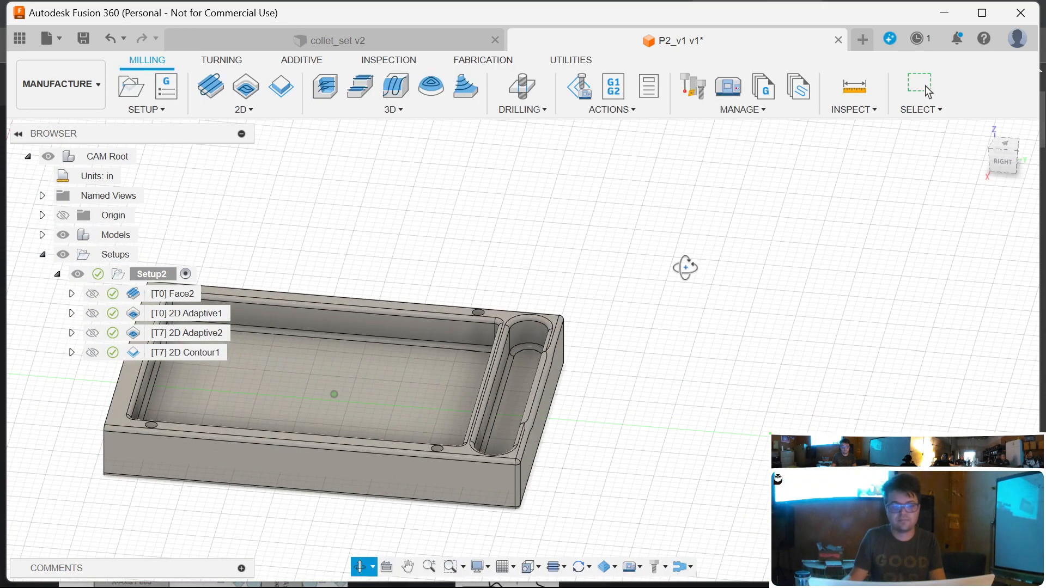
pyautogui.scroll(-1, 854, 320)
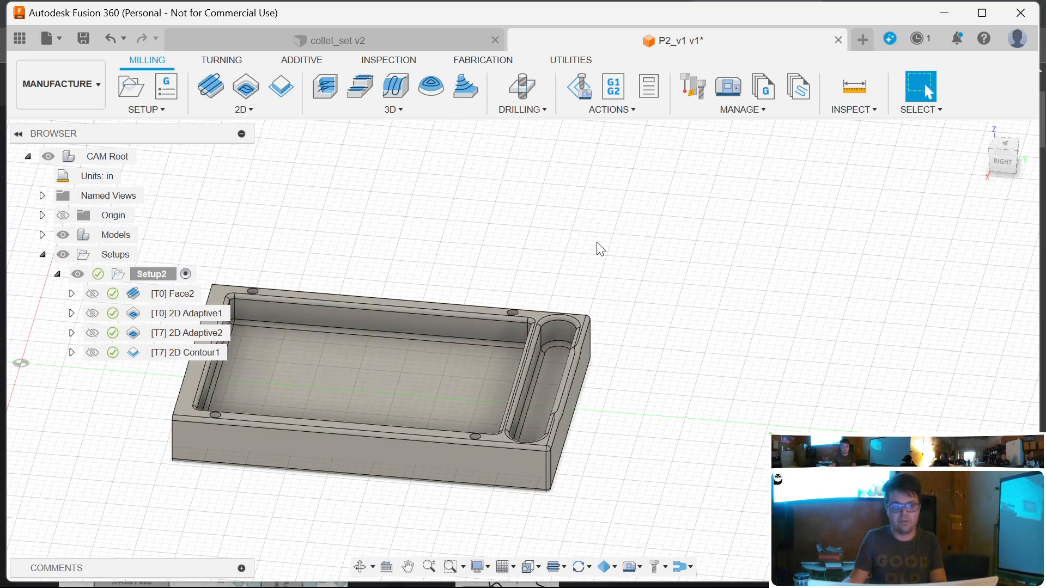
pyautogui.scroll(-1, 614, 261)
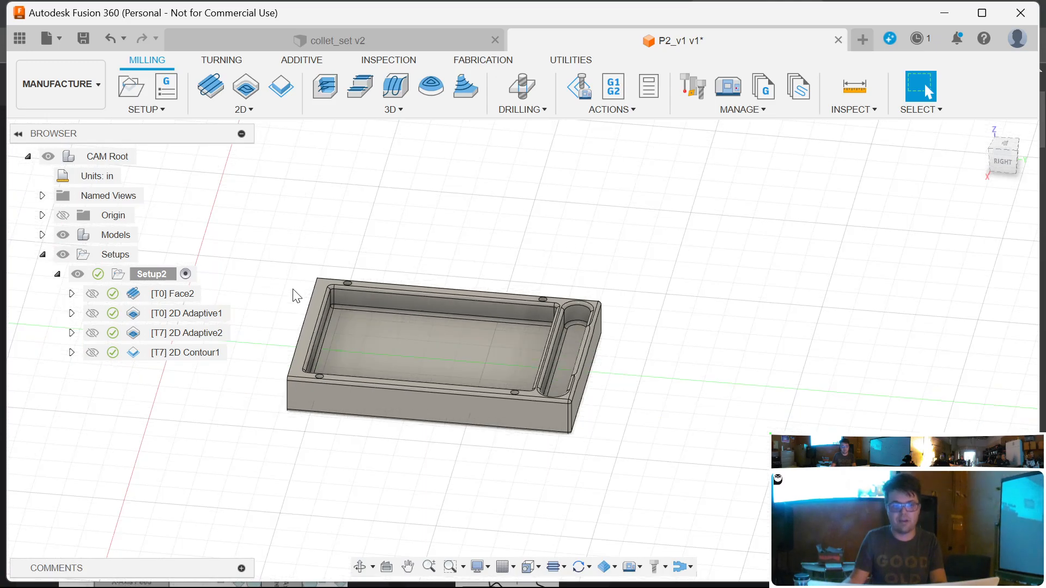
pyautogui.scroll(2, 294, 294)
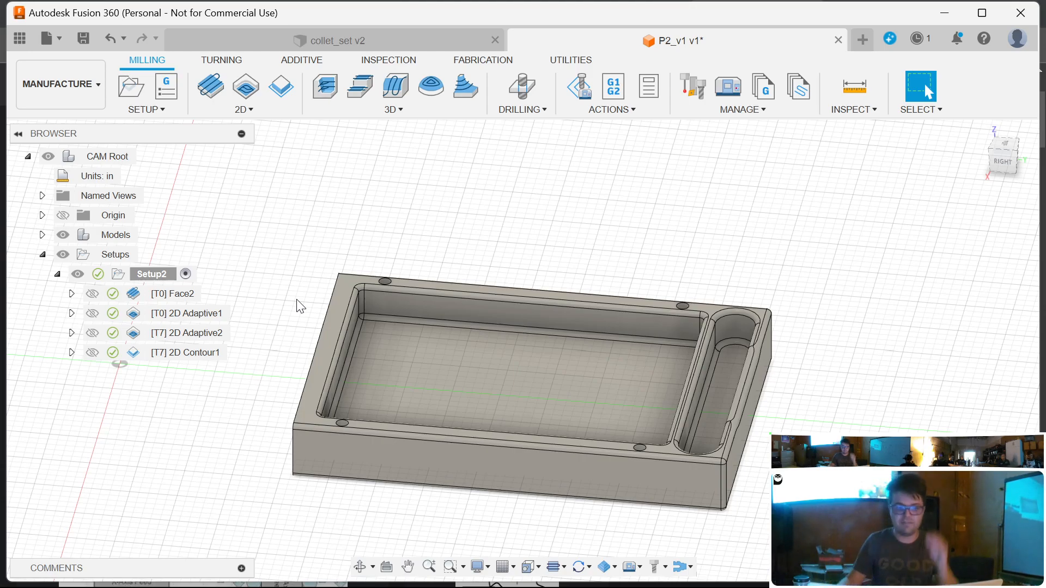
pyautogui.click(520, 90)
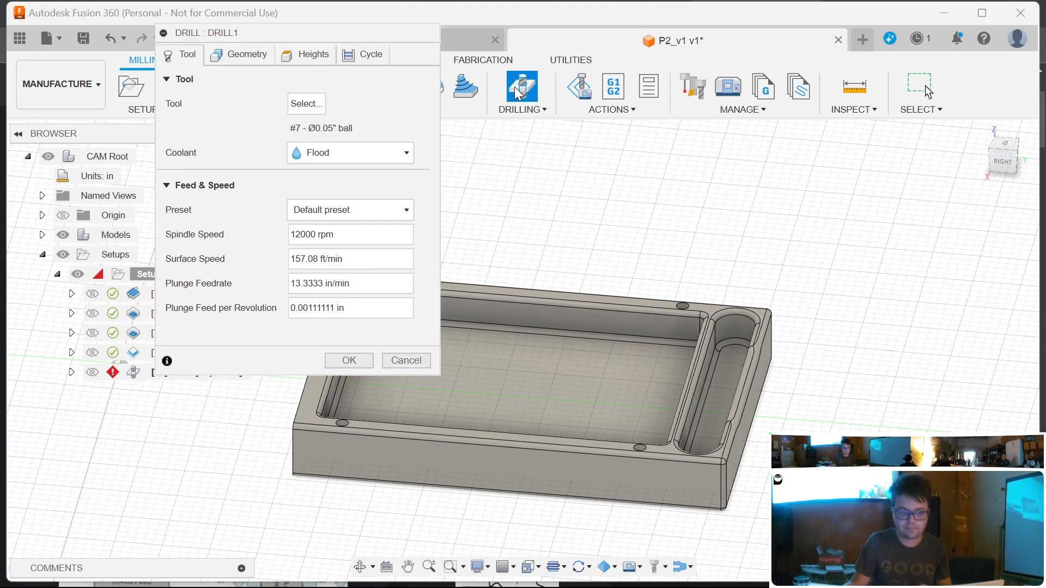
pyautogui.click(306, 104)
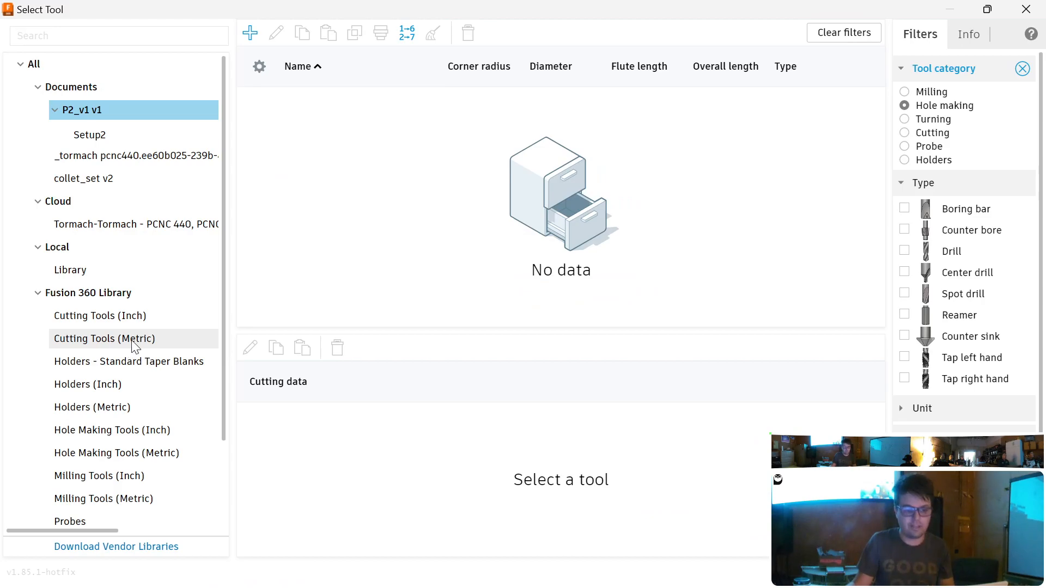
pyautogui.press('Escape')
pyautogui.press('Escape')
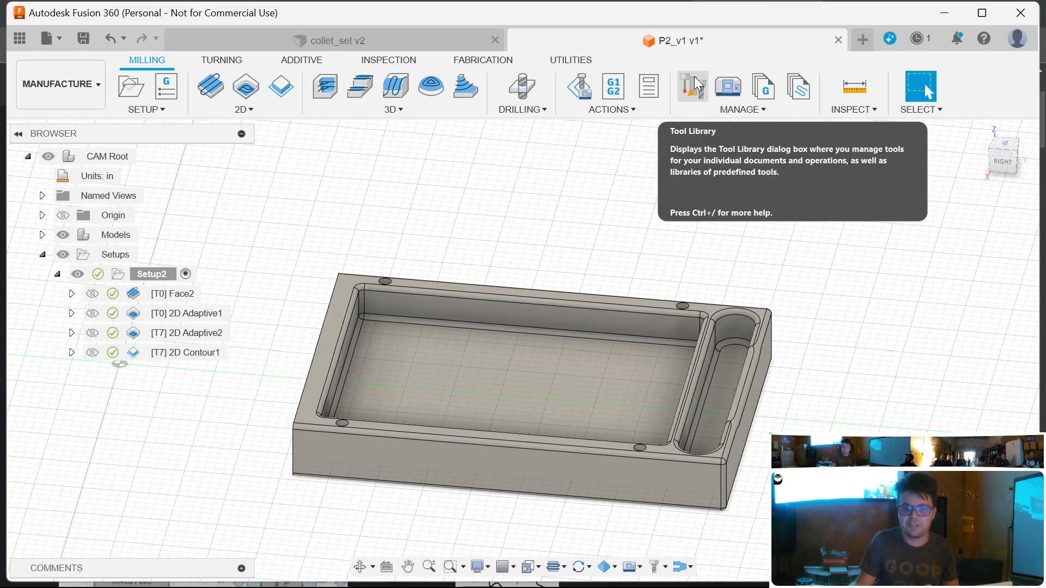
# - Start a Drill operation and open the Hole Making Tools (Inch) library to choose its tool
pyautogui.click(524, 87)
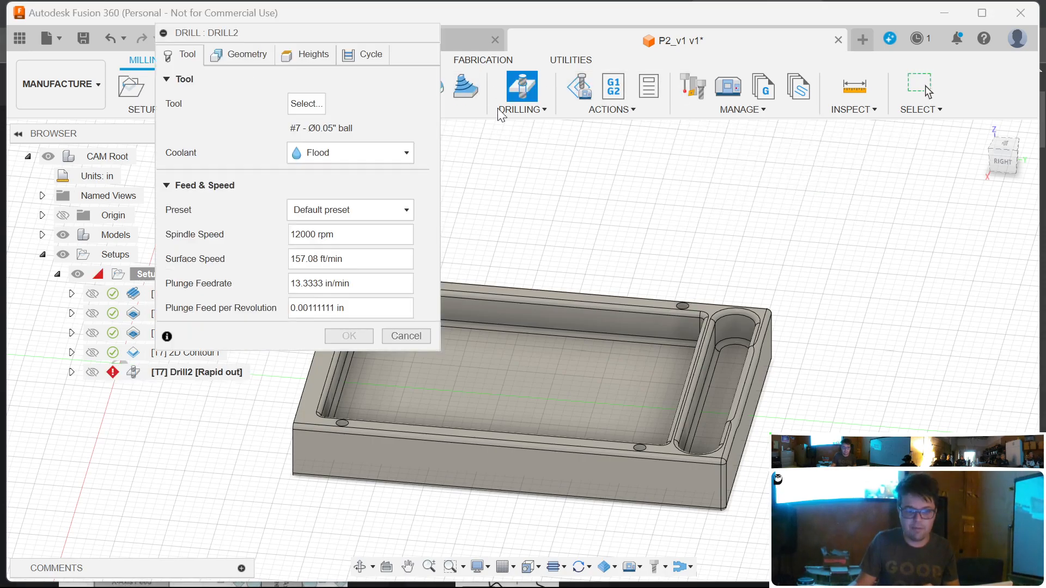
pyautogui.click(303, 102)
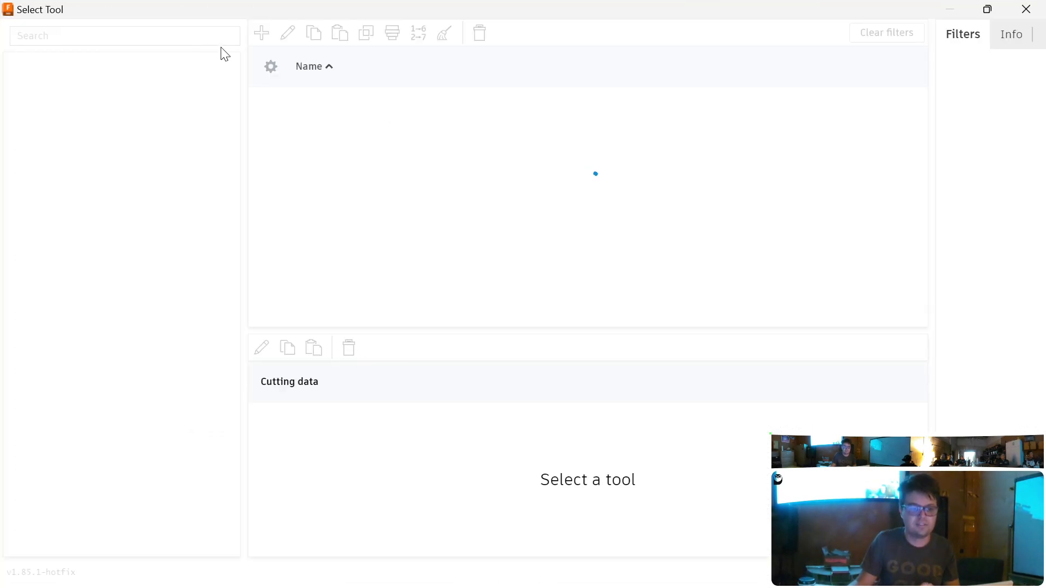
pyautogui.click(251, 34)
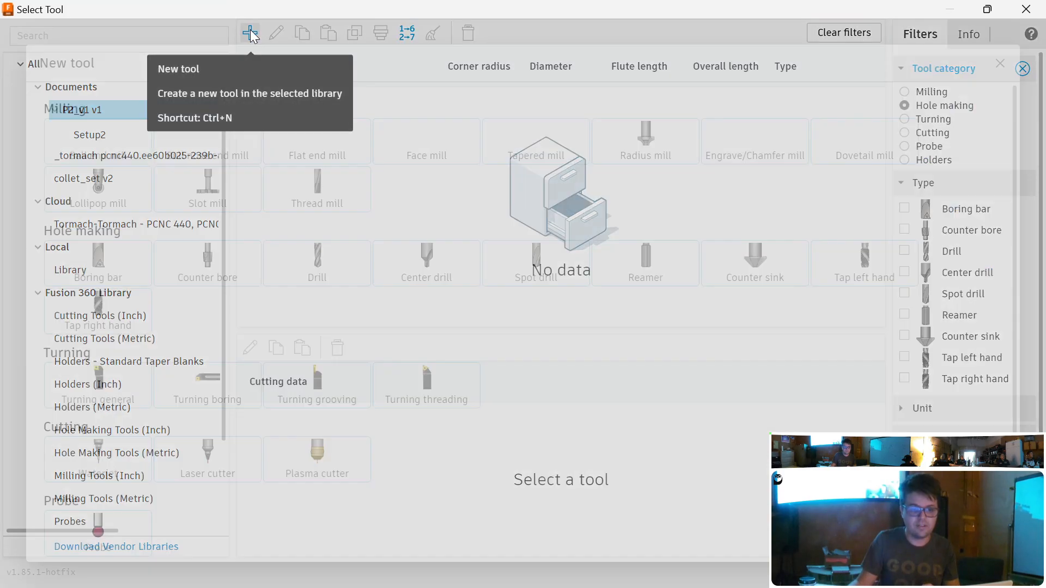
pyautogui.press('Escape')
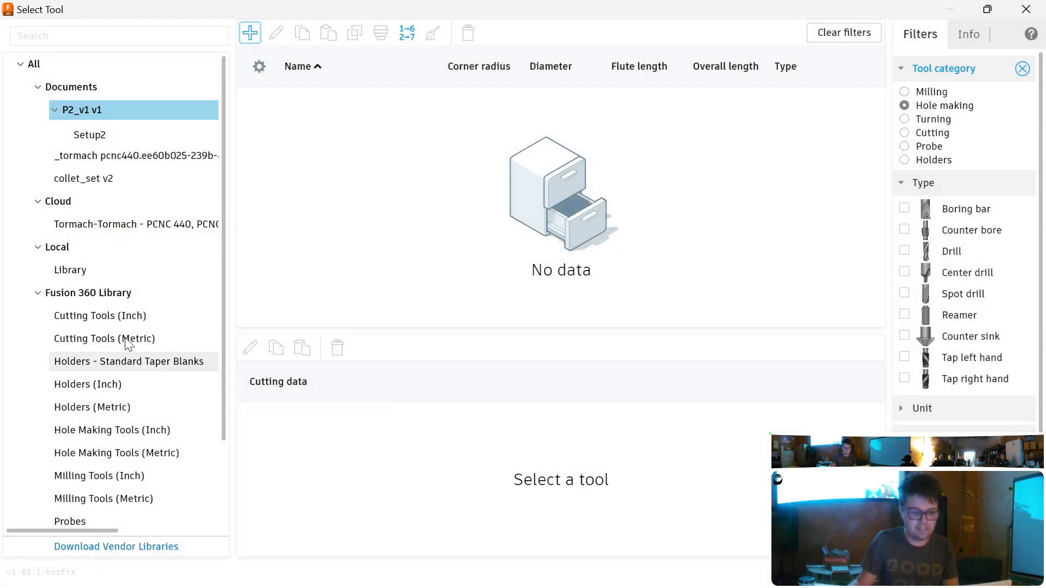
pyautogui.scroll(-1, 136, 332)
pyautogui.scroll(-1, 141, 349)
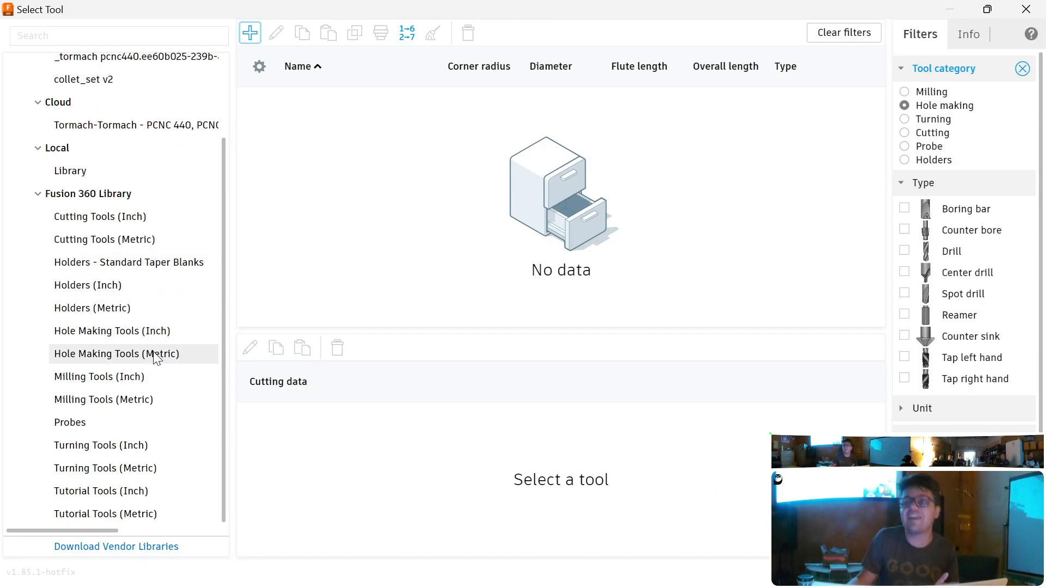
pyautogui.click(163, 333)
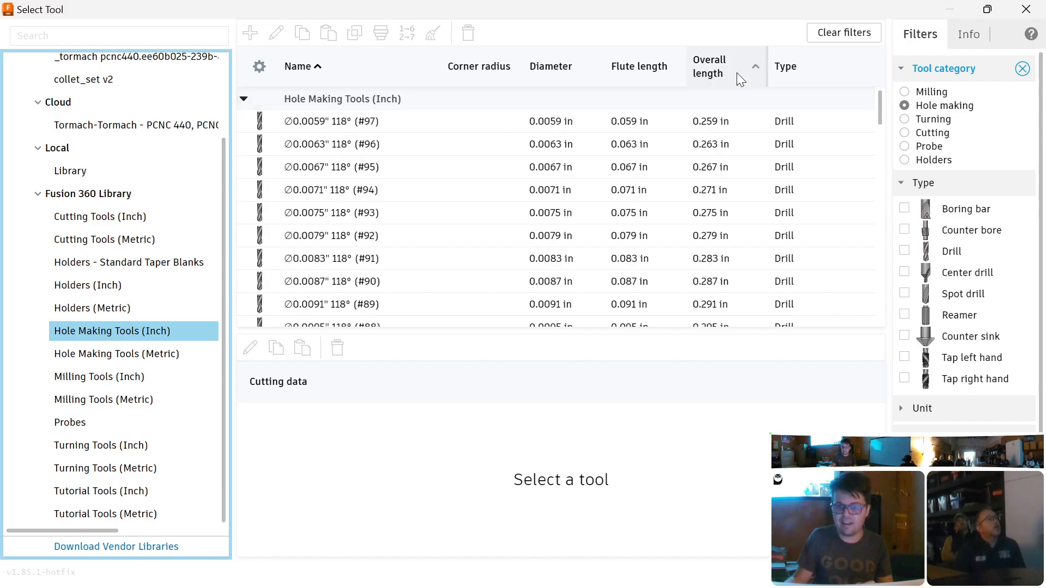
# - Search the inch hole making library for 1/8 and assign the 1/8 in 118° drill to the operation
pyautogui.click(147, 30)
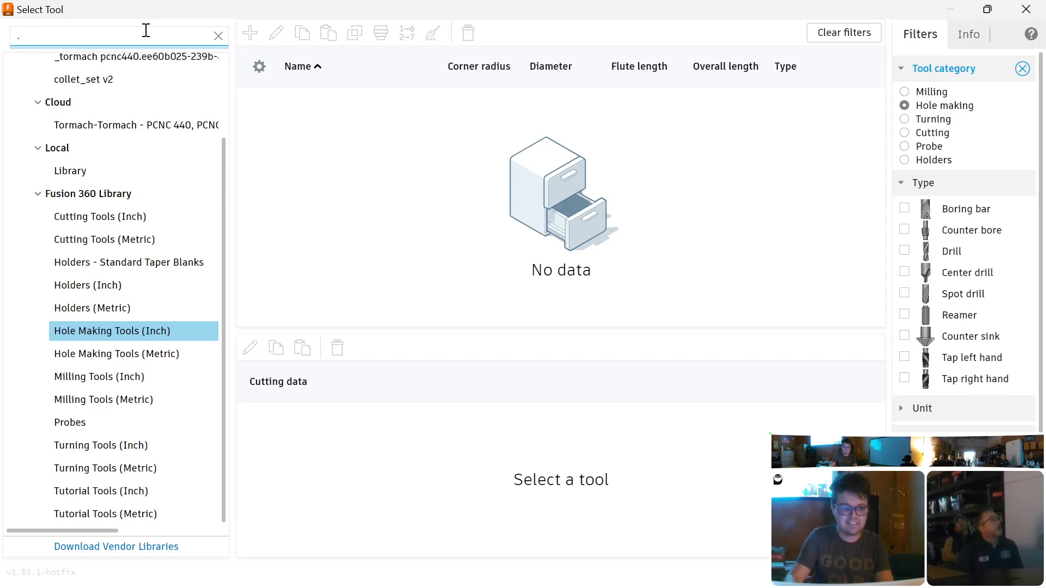
pyautogui.press('BackSpace')
pyautogui.write('1/8')
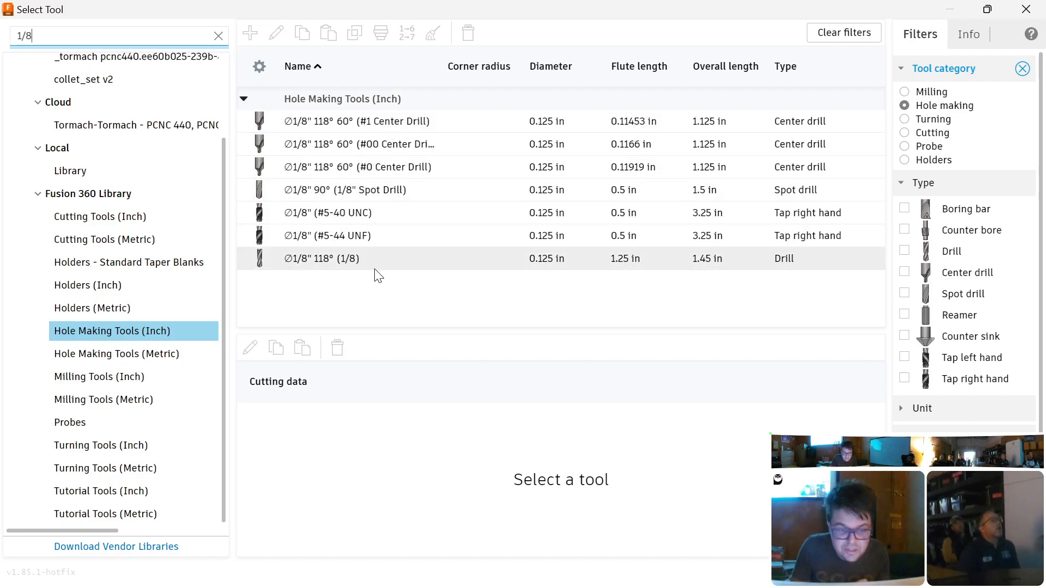
pyautogui.click(567, 264)
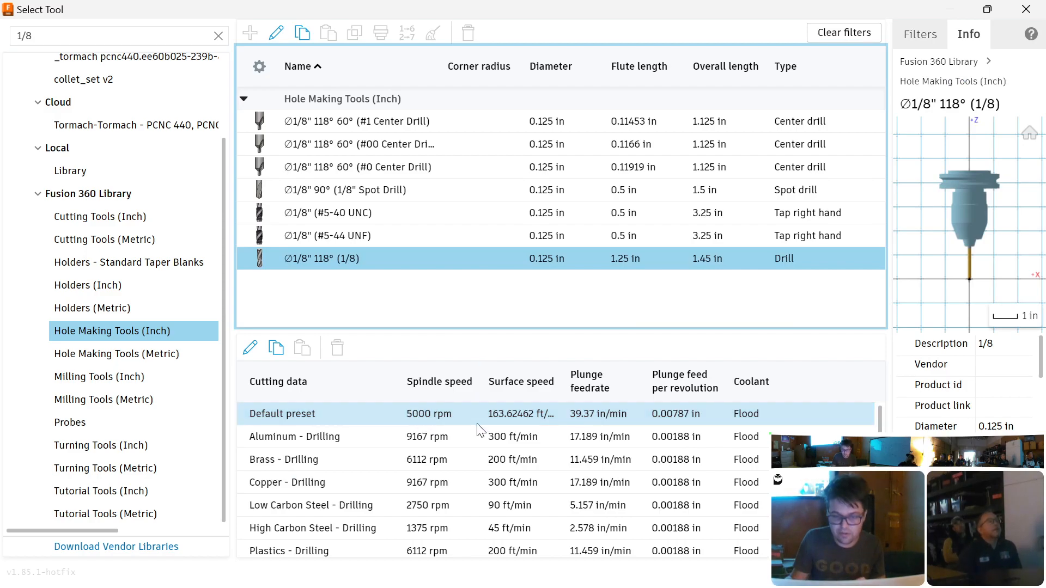
pyautogui.click(951, 572)
pyautogui.scroll(-2, 251, 149)
pyautogui.scroll(2, 249, 150)
# - Select the holes to drill by diameter range, with a minimum of 0.1 in and a maximum of 0.2 in
pyautogui.click(232, 61)
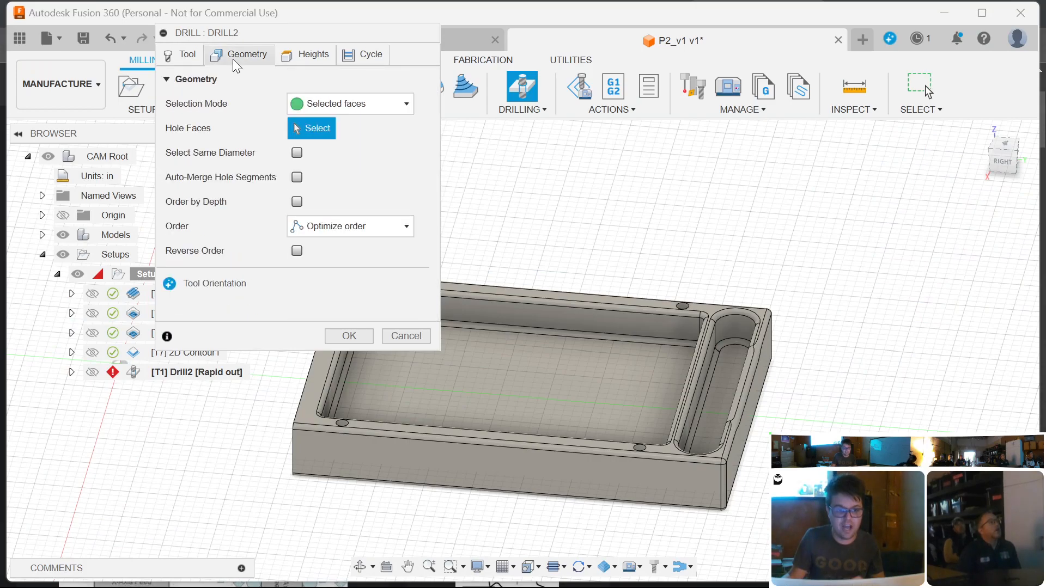
pyautogui.click(388, 107)
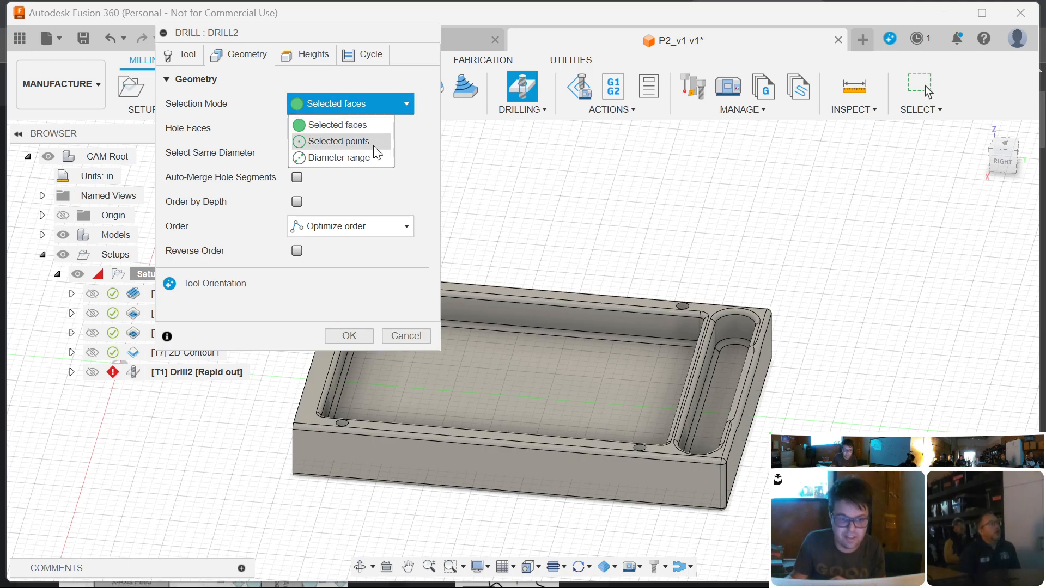
pyautogui.click(374, 163)
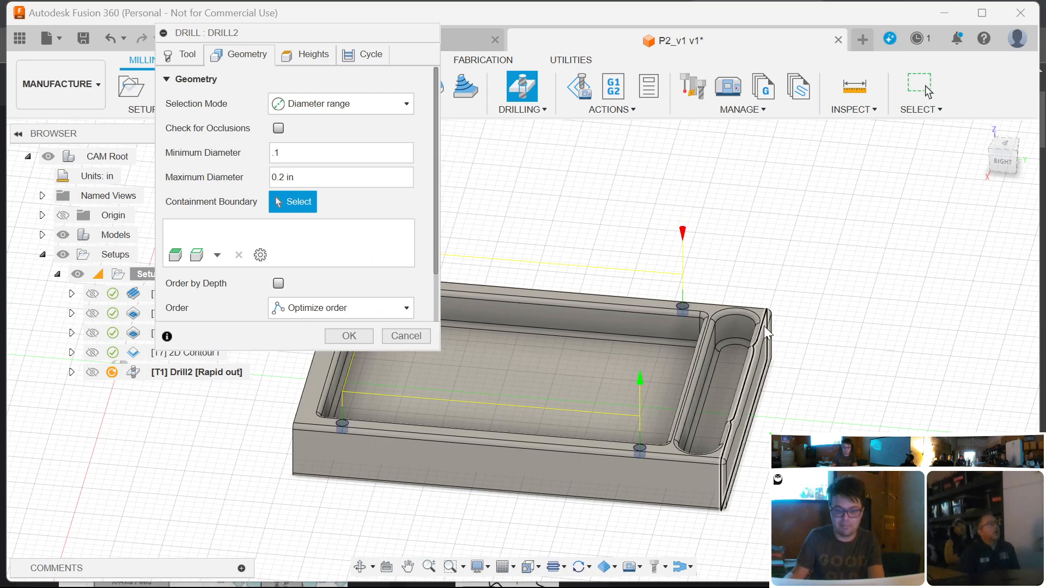
pyautogui.scroll(-3, 959, 341)
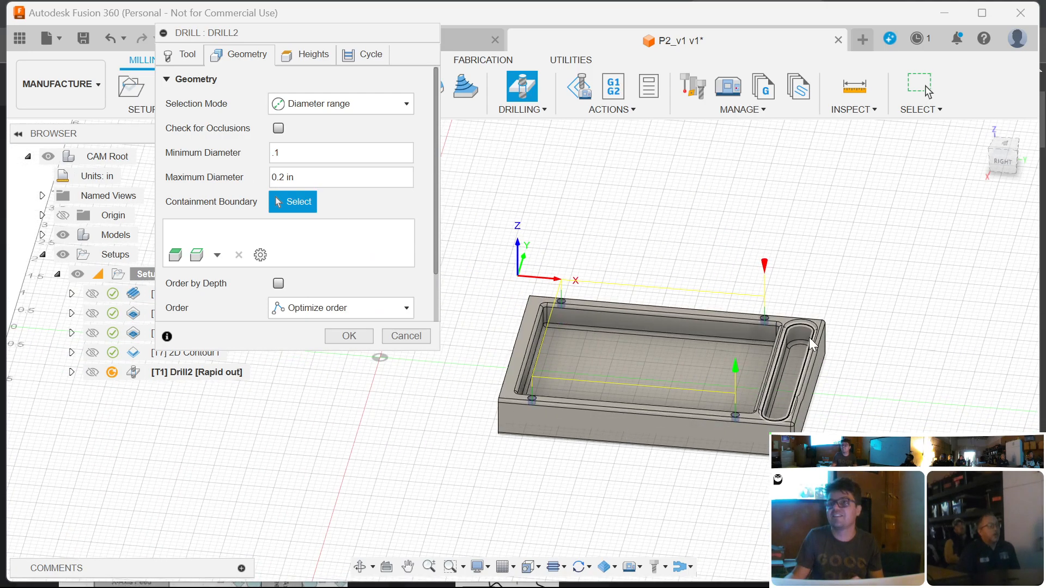
pyautogui.scroll(5, 763, 416)
pyautogui.scroll(3, 693, 397)
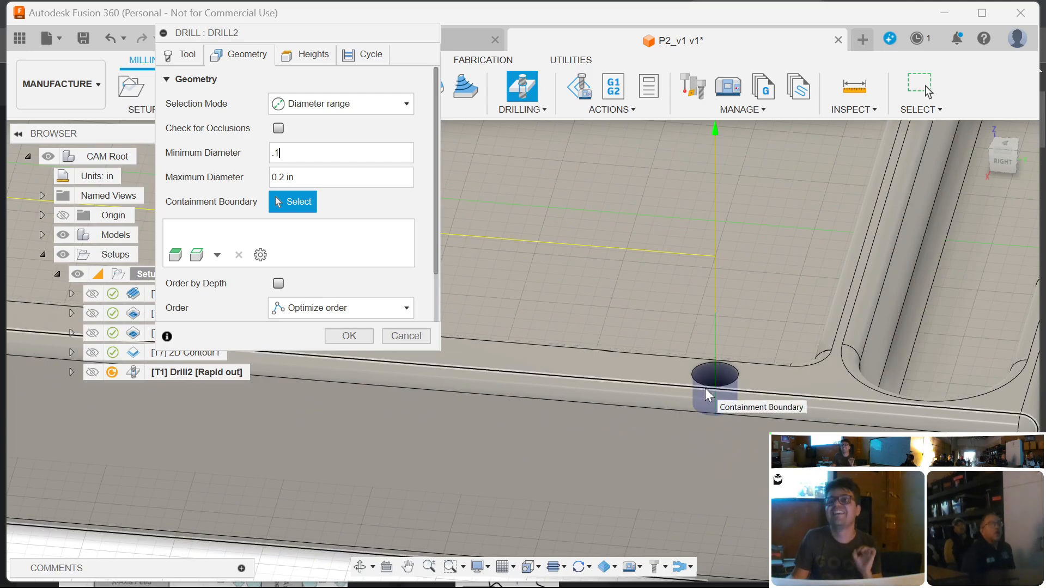
pyautogui.scroll(-5, 744, 385)
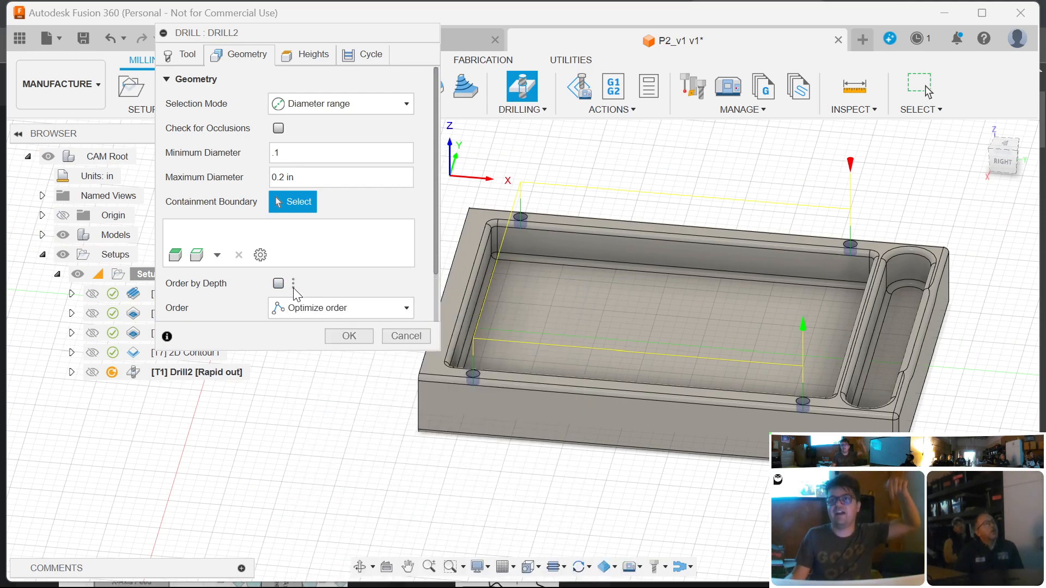
pyautogui.moveTo(293, 287)
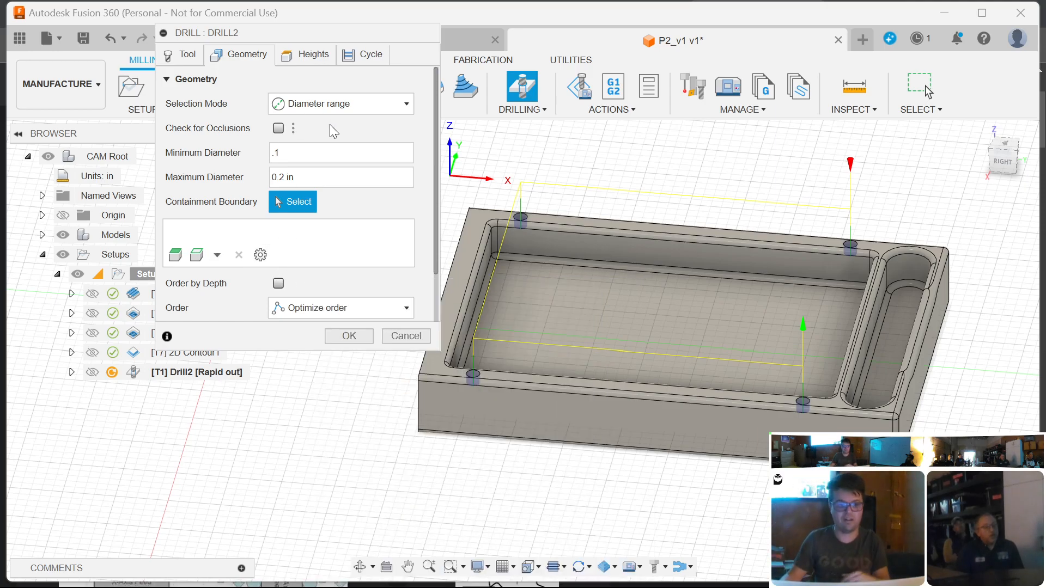
# - Review the drill operation's heights and examine how deep the previewed drill tip reaches in the holes
pyautogui.click(305, 54)
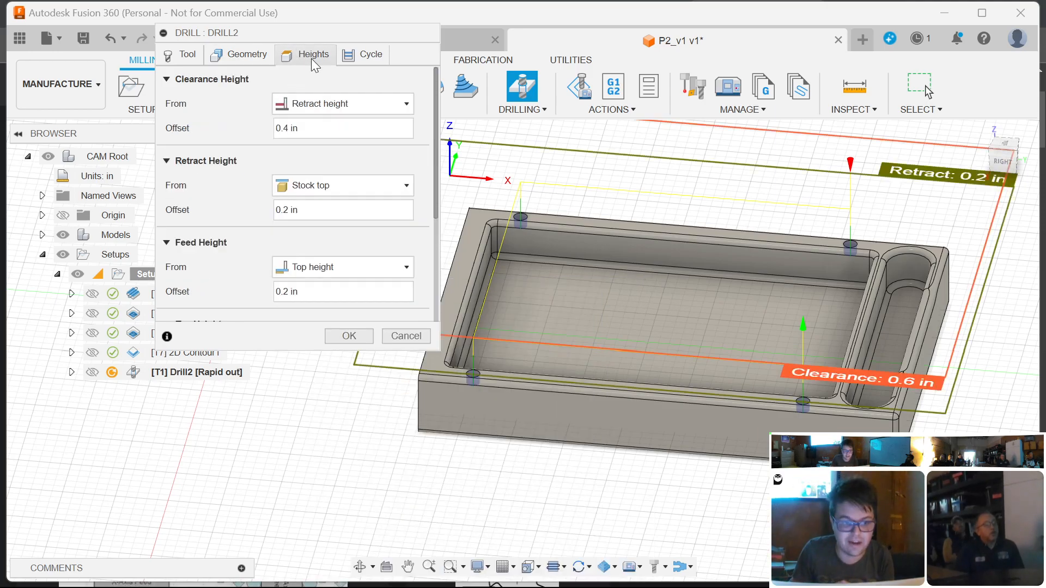
pyautogui.scroll(-3, 242, 169)
pyautogui.scroll(-1, 240, 164)
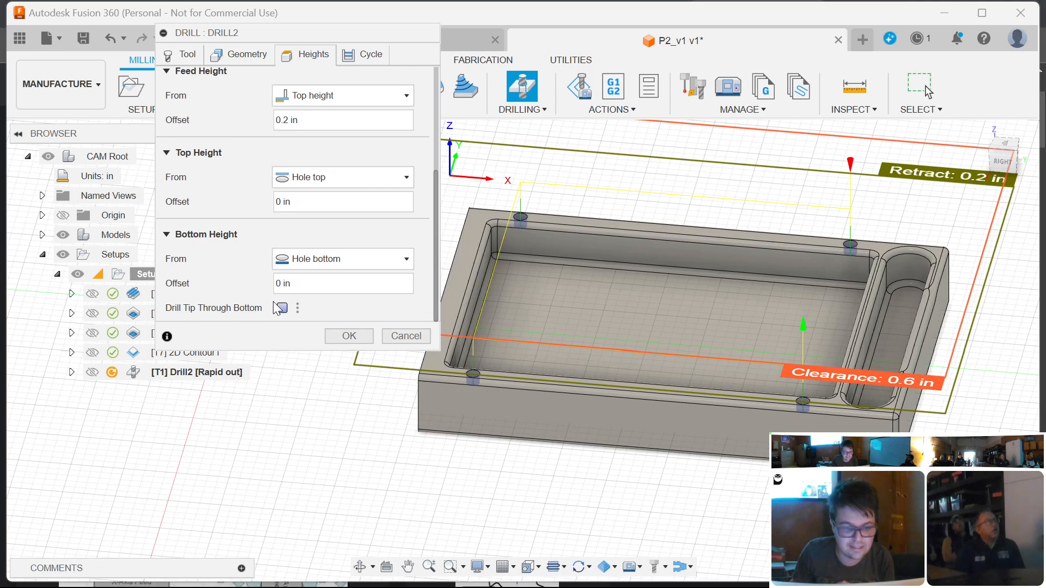
pyautogui.moveTo(290, 315)
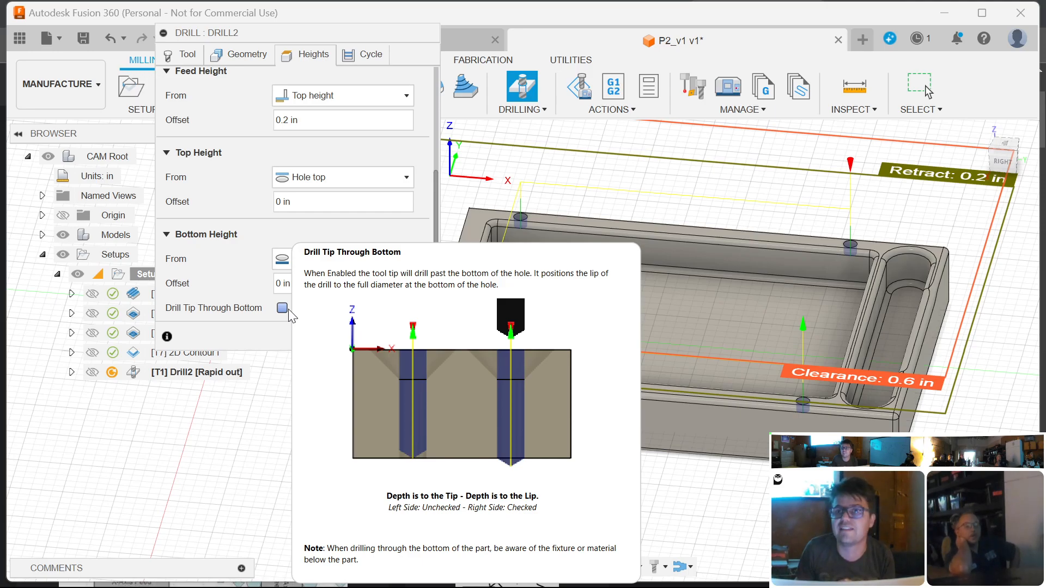
pyautogui.scroll(2, 871, 479)
pyautogui.keyDown('shift'); pyautogui.moveTo(866, 482); pyautogui.dragTo(837, 346, button='middle'); pyautogui.keyUp('shift')
pyautogui.scroll(-2, 817, 230)
pyautogui.scroll(6, 817, 230)
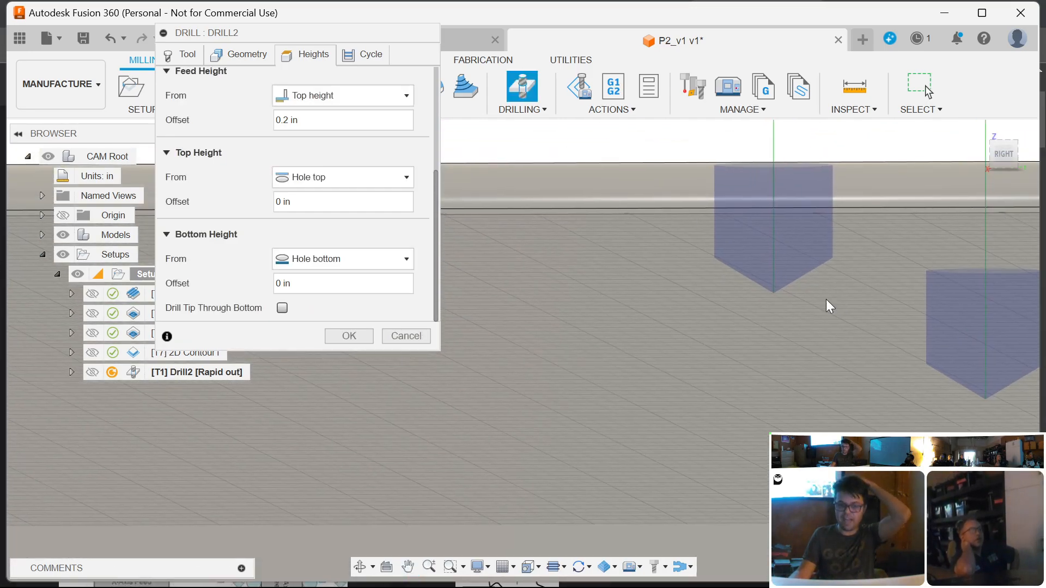
pyautogui.keyDown('shift'); pyautogui.moveTo(817, 293); pyautogui.dragTo(817, 298, button='middle'); pyautogui.keyUp('shift')
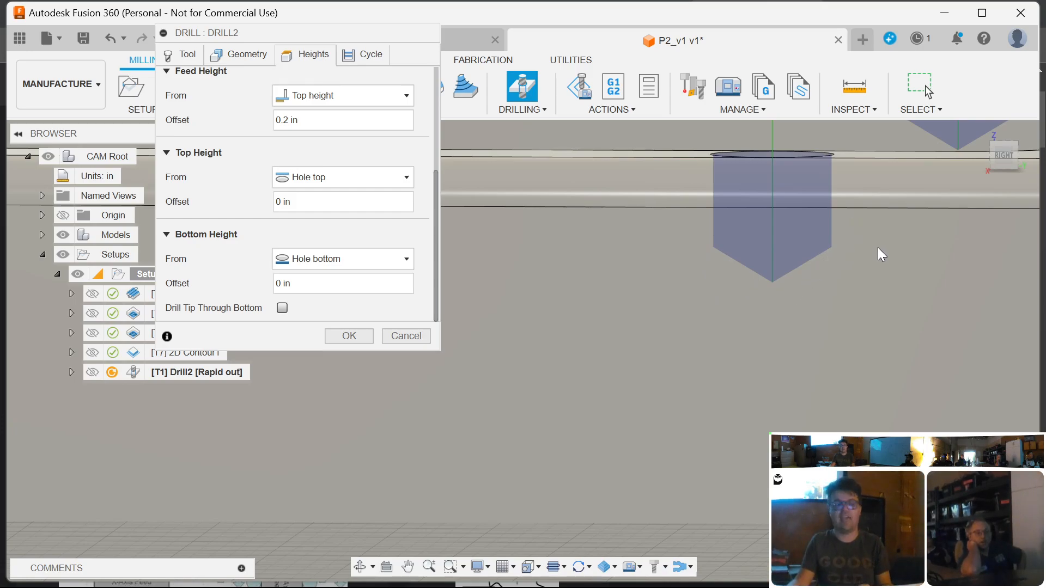
# - Enable Drill Tip Through Bottom for the hole bottoms and check the remaining bottom height settings
pyautogui.click(282, 308)
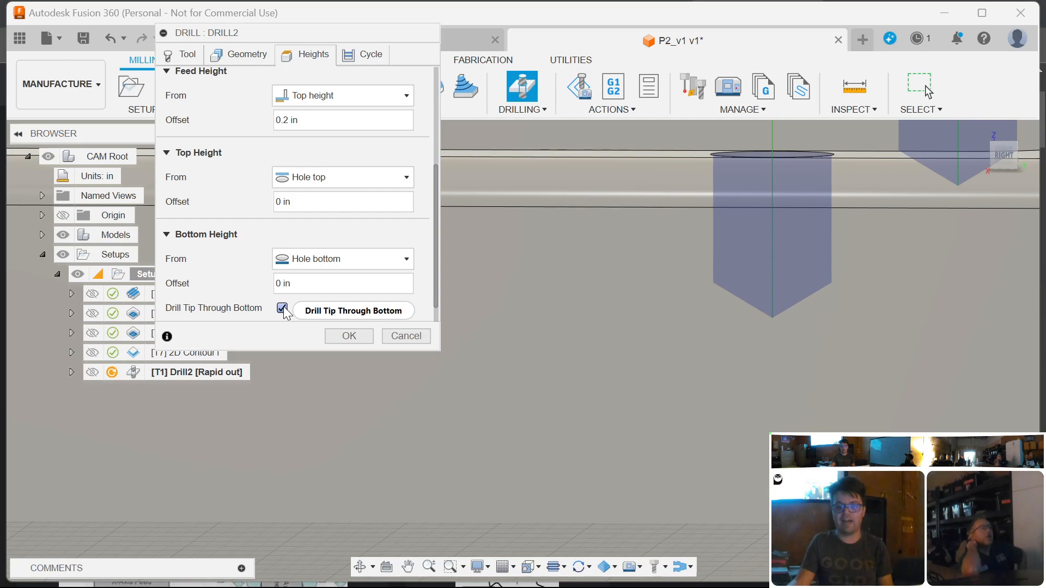
pyautogui.moveTo(299, 314)
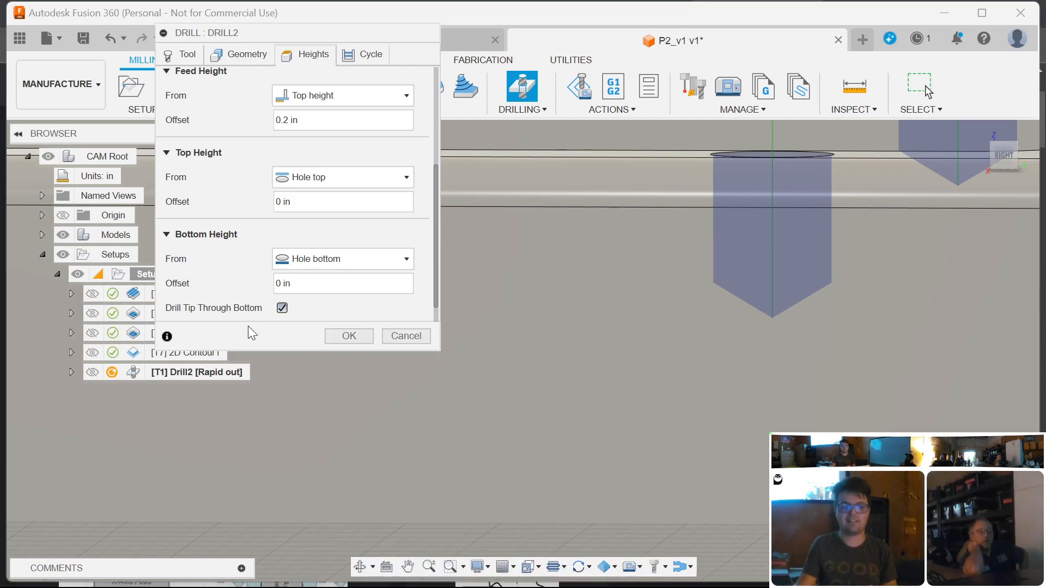
pyautogui.scroll(3, 254, 199)
pyautogui.scroll(-4, 248, 179)
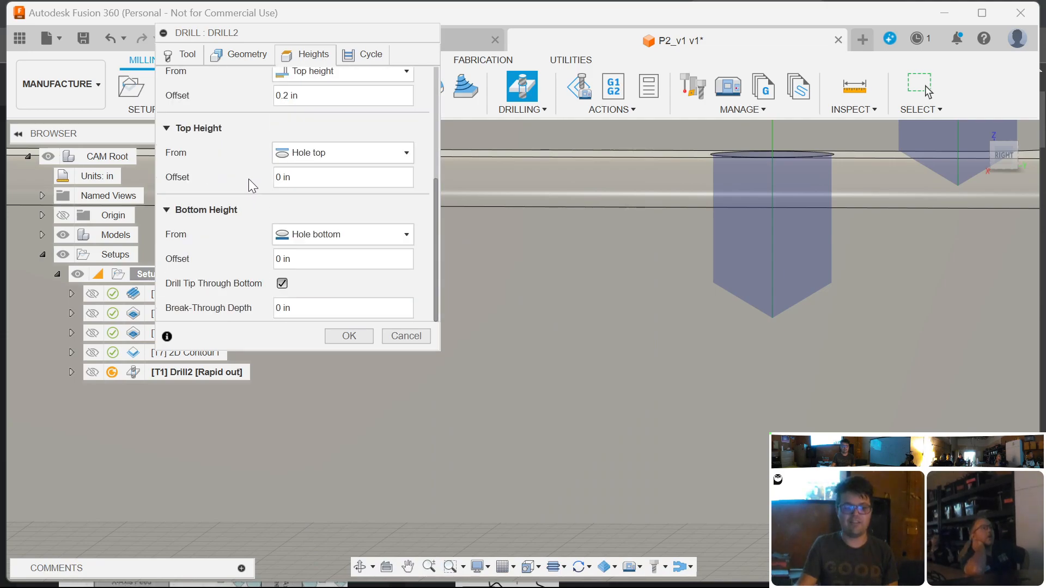
pyautogui.scroll(2, 628, 267)
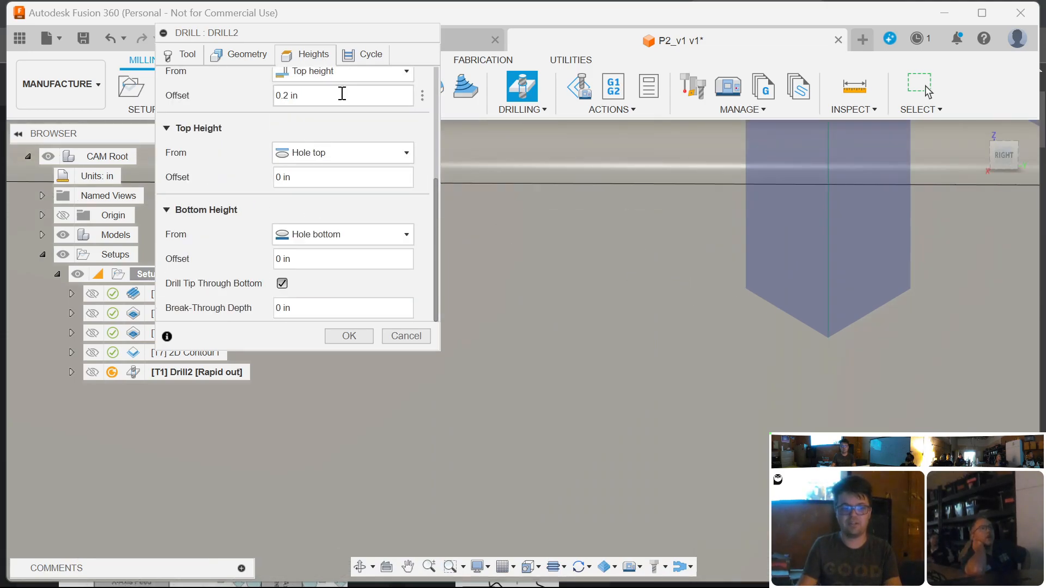
# - Review the drilling cycle types, keep Drilling - rapid out, and generate the drill toolpath
pyautogui.click(351, 57)
pyautogui.click(361, 103)
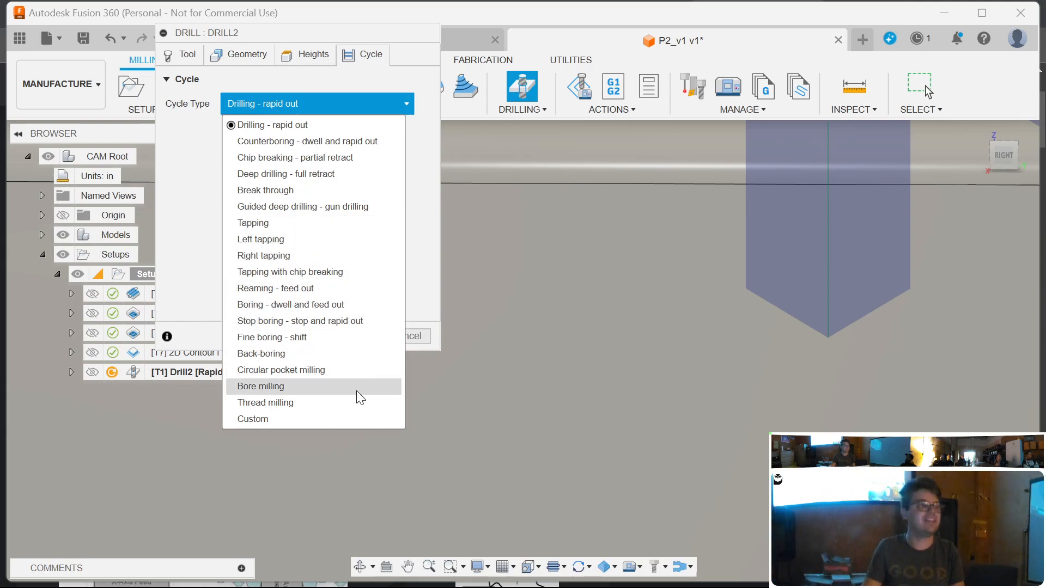
pyautogui.click(174, 182)
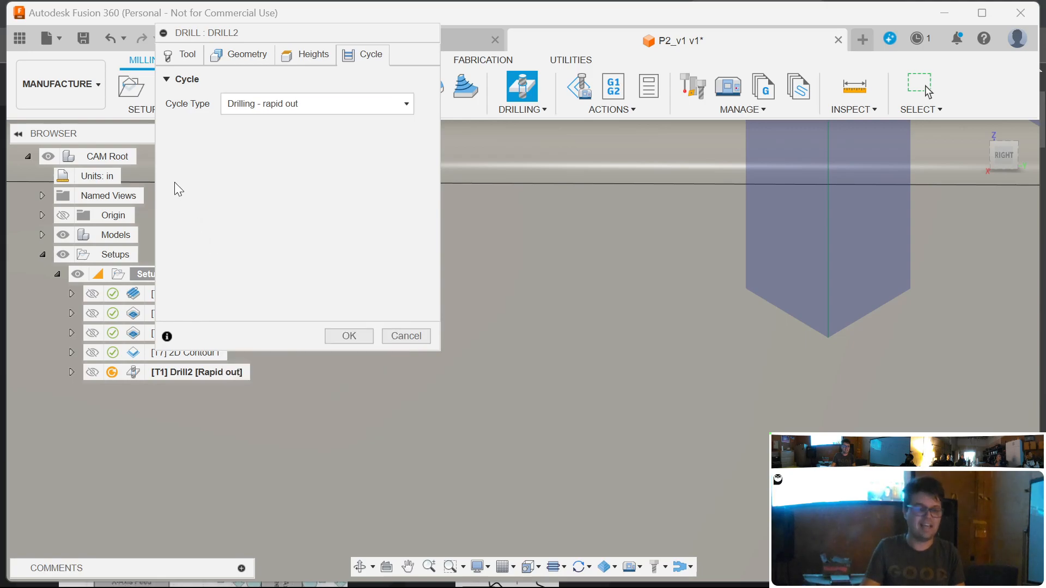
pyautogui.click(347, 336)
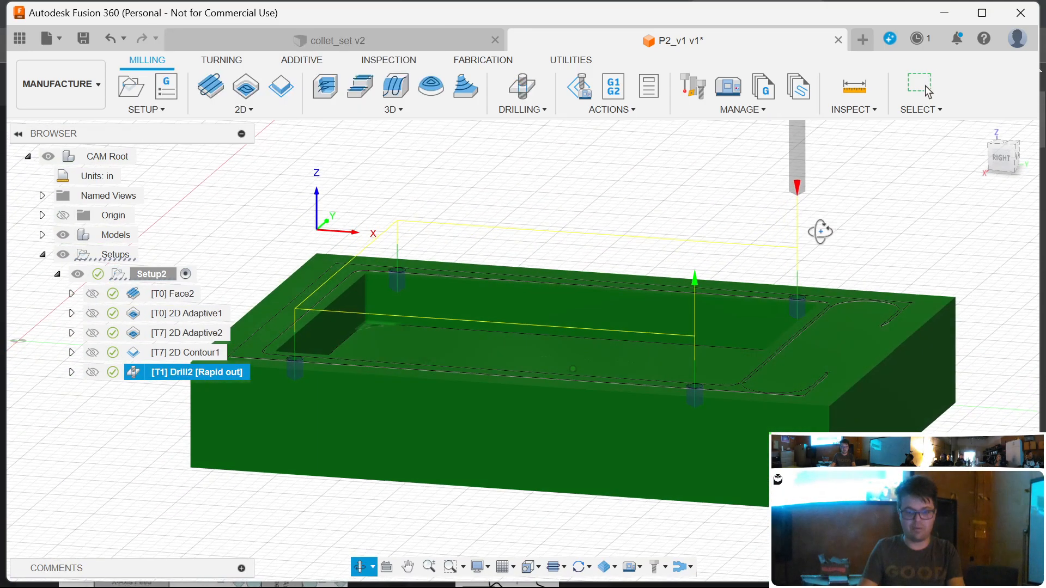
# - Simulate the drill toolpath with the machine at a faster playback speed, exit the simulation, and clear the operation selection
pyautogui.click(591, 99)
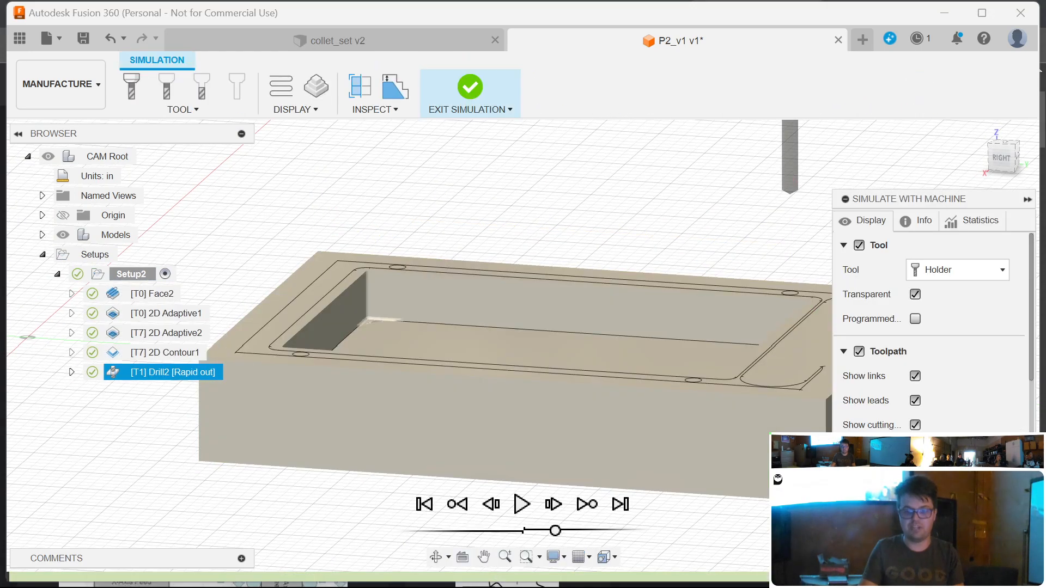
pyautogui.click(522, 504)
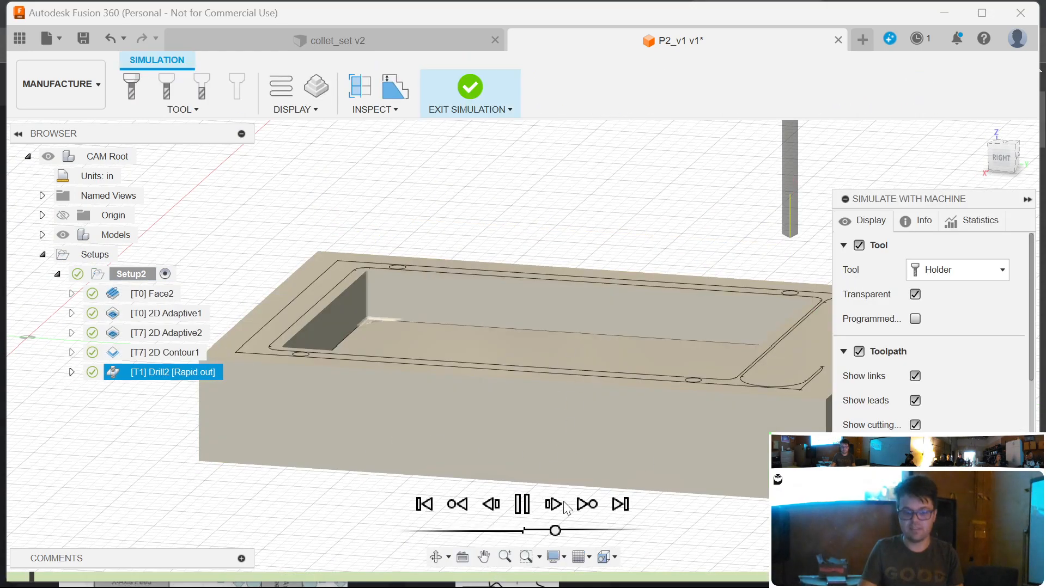
pyautogui.moveTo(556, 531); pyautogui.dragTo(567, 531)
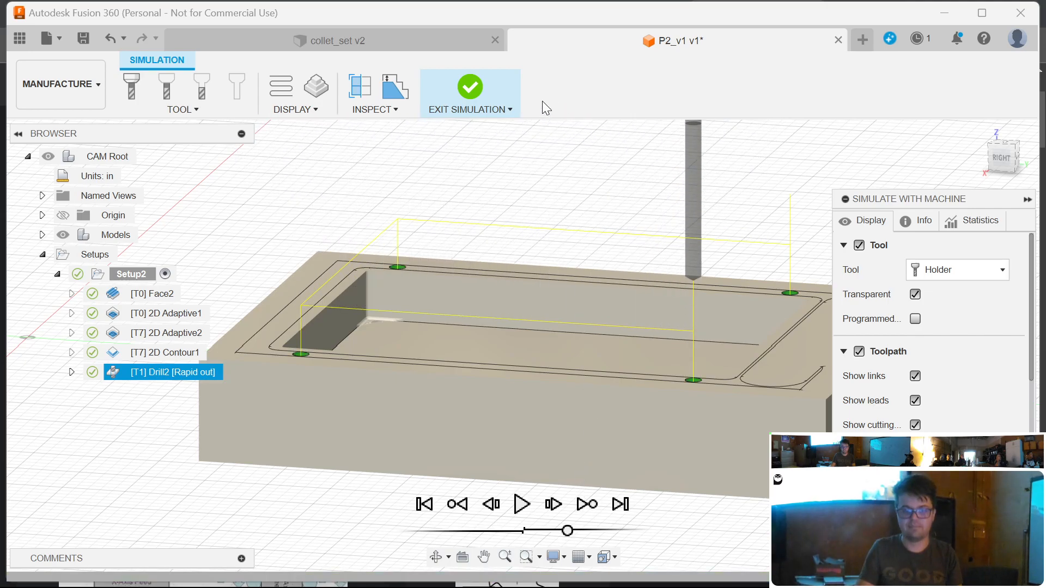
pyautogui.click(482, 85)
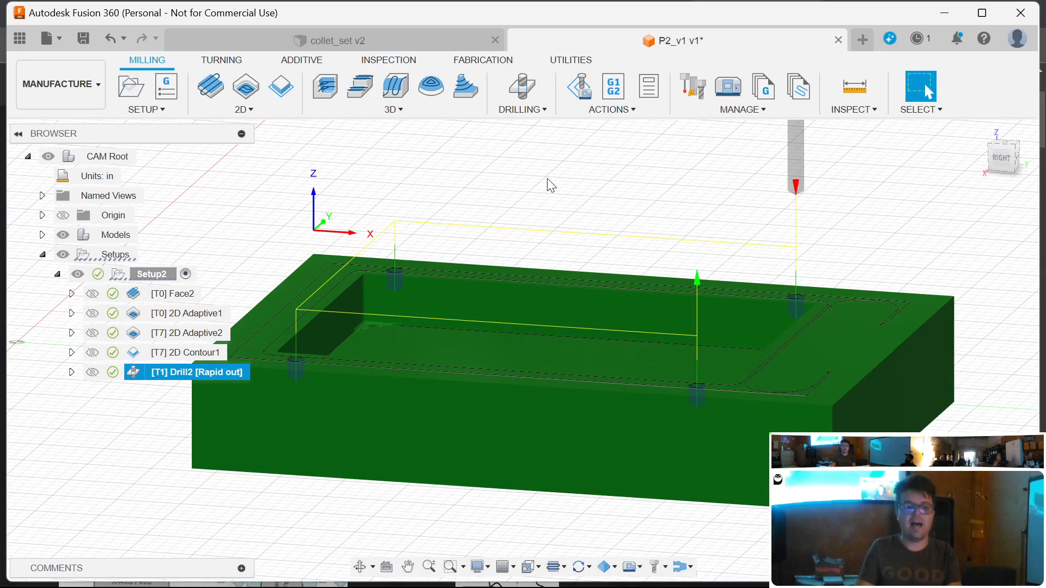
pyautogui.click(550, 193)
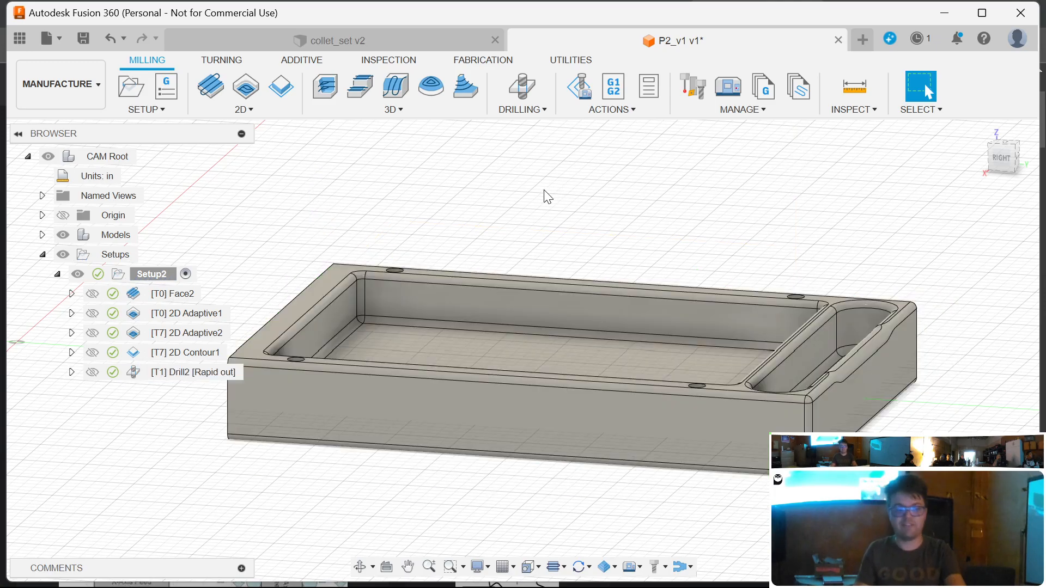
# - Review the P2_v1 v1 document's tools in the tool library and the tool types available for a new tool
pyautogui.keyDown('shift'); pyautogui.moveTo(663, 220); pyautogui.dragTo(841, 227, button='middle'); pyautogui.keyUp('shift')
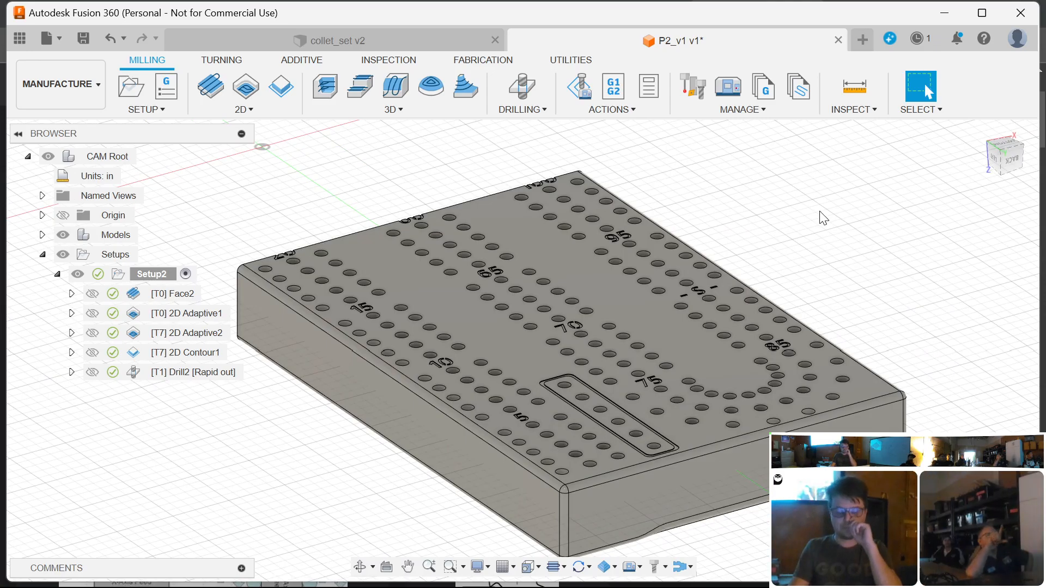
pyautogui.keyDown('shift'); pyautogui.moveTo(823, 218); pyautogui.dragTo(843, 224, button='middle'); pyautogui.keyUp('shift')
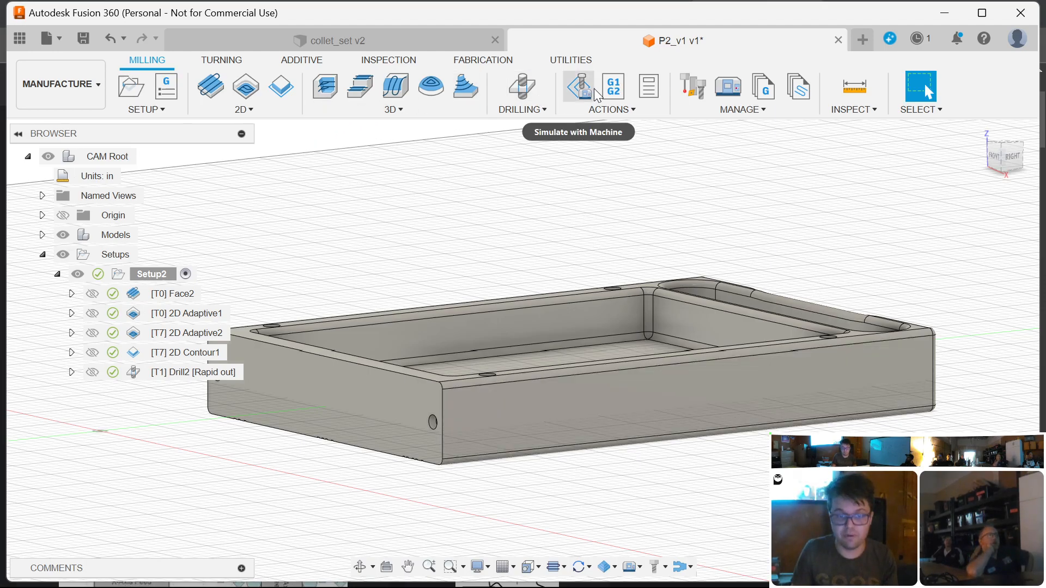
pyautogui.click(705, 86)
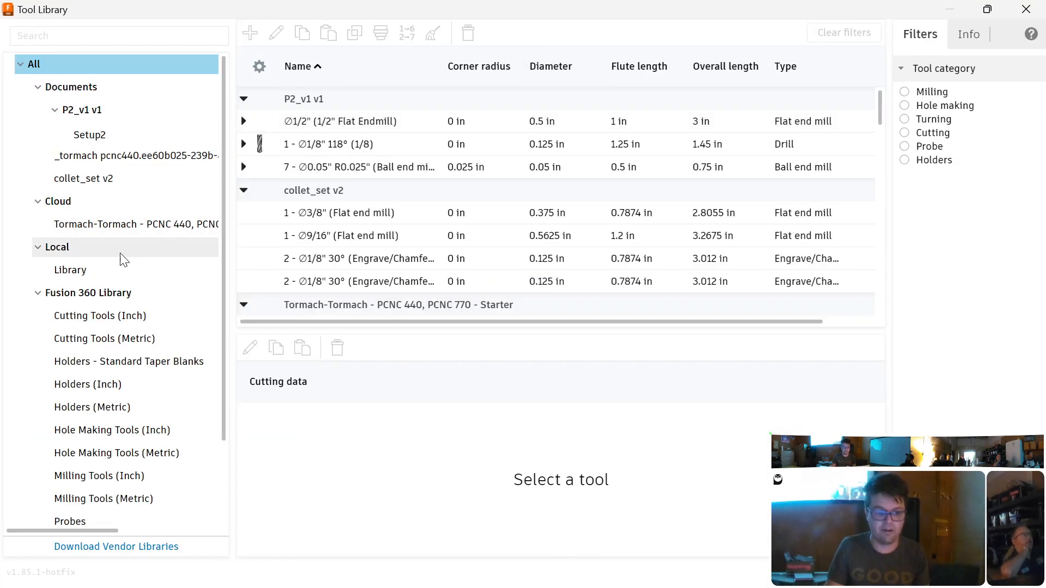
pyautogui.scroll(-3, 121, 445)
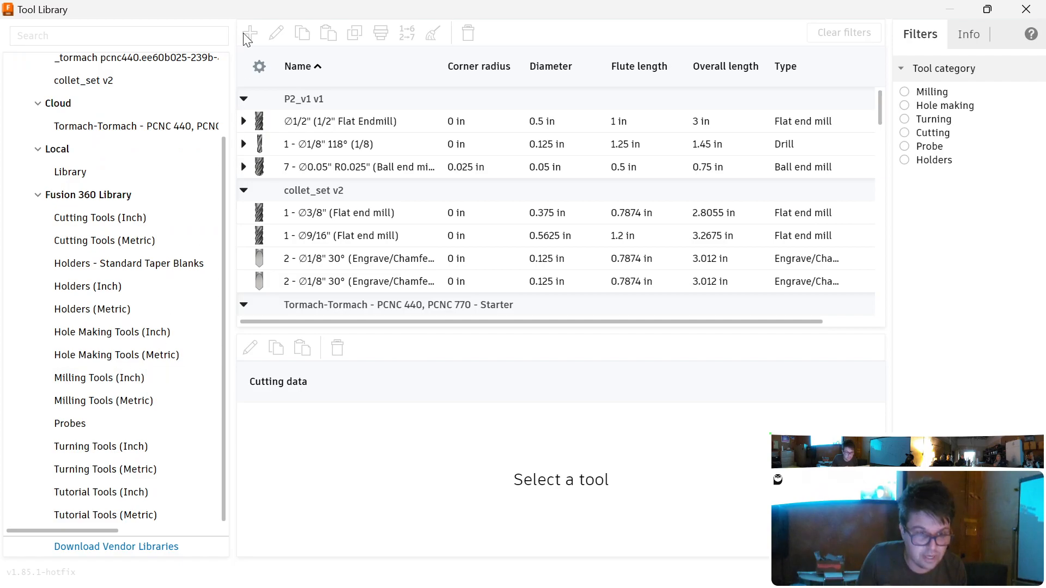
pyautogui.scroll(3, 114, 120)
pyautogui.click(81, 110)
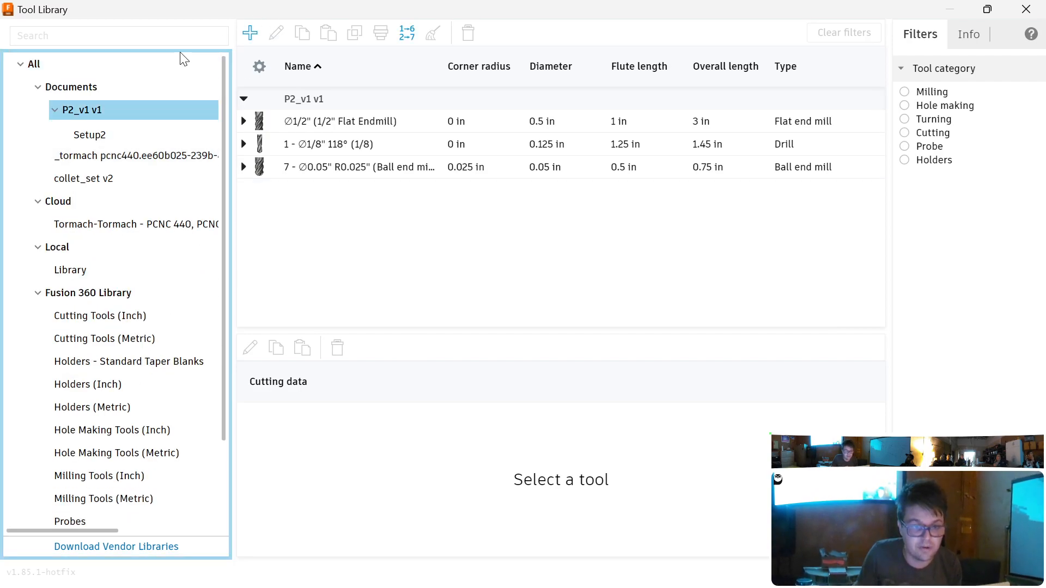
pyautogui.click(251, 34)
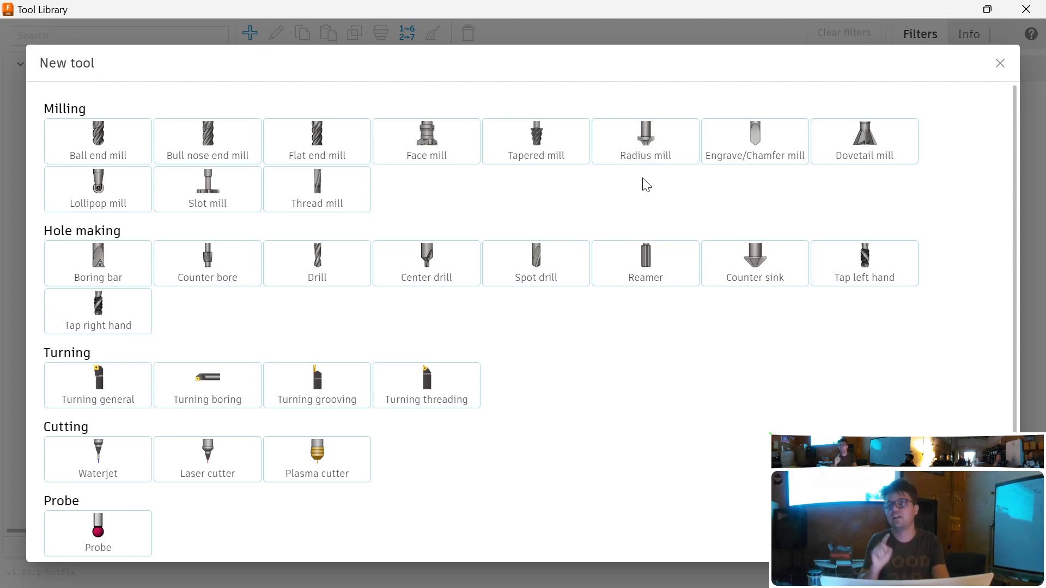
pyautogui.press('Escape')
pyautogui.press('Escape')
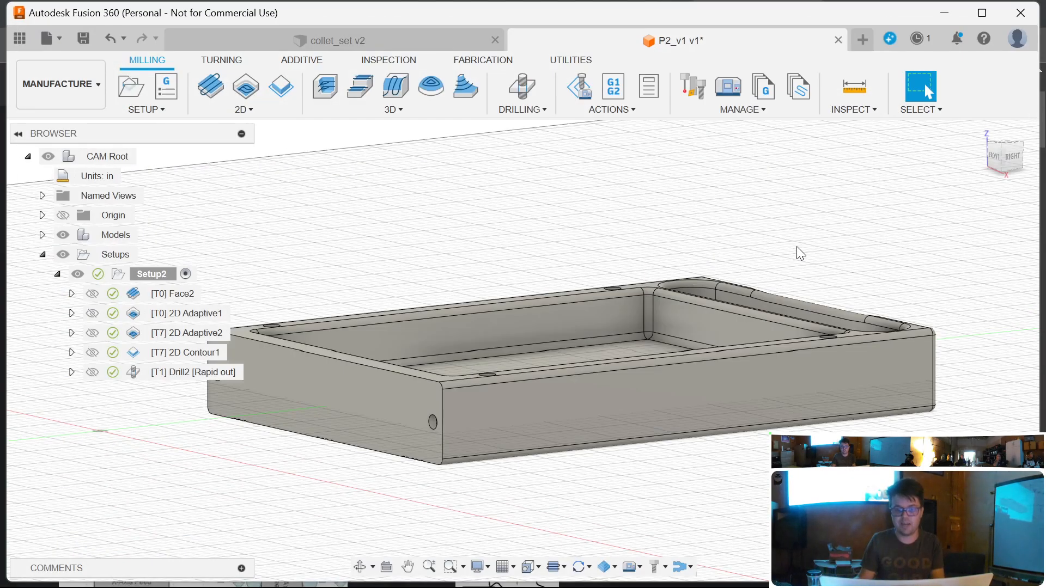
# - Examine the tray's pockets and rounded edges and review the available 3D milling strategies
pyautogui.keyDown('shift'); pyautogui.moveTo(548, 248); pyautogui.dragTo(613, 264, button='middle'); pyautogui.keyUp('shift')
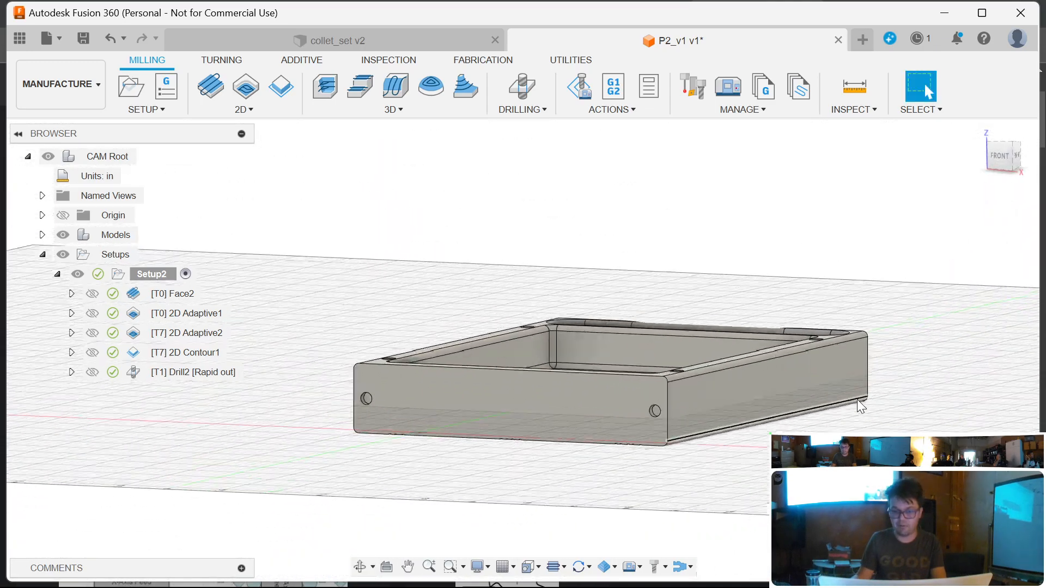
pyautogui.scroll(5, 850, 402)
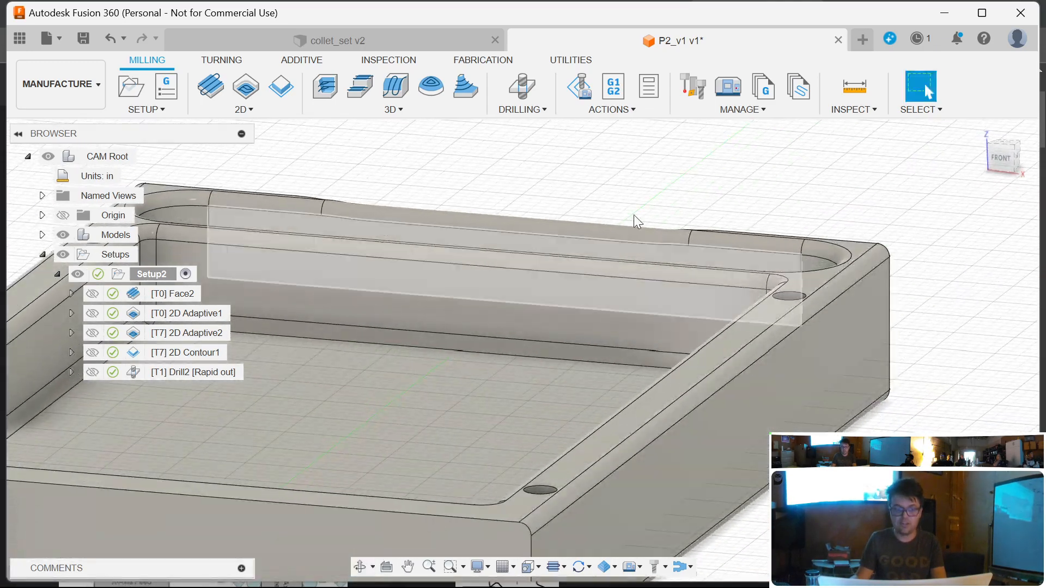
pyautogui.click(409, 112)
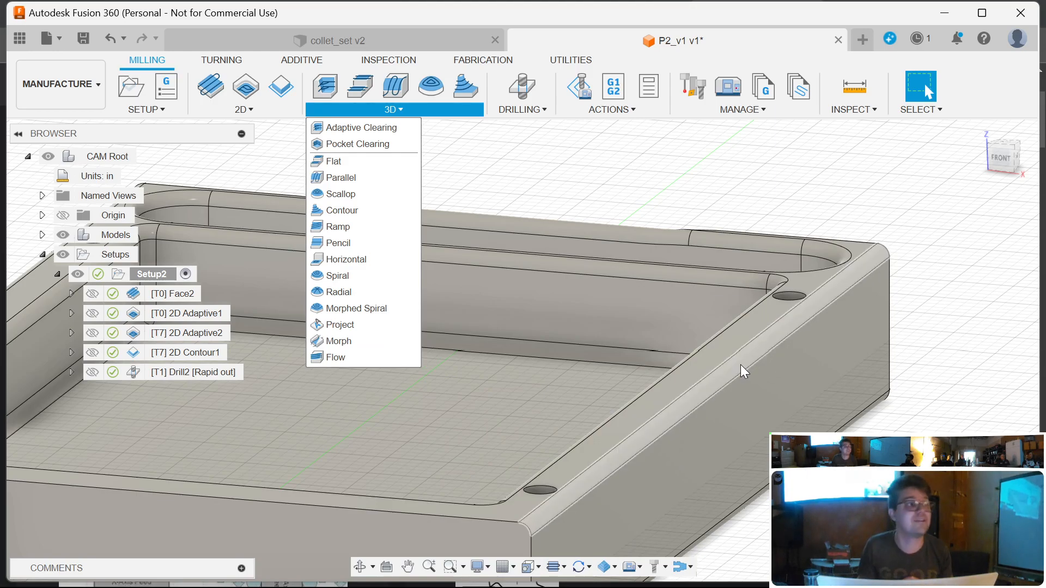
pyautogui.scroll(-3, 790, 262)
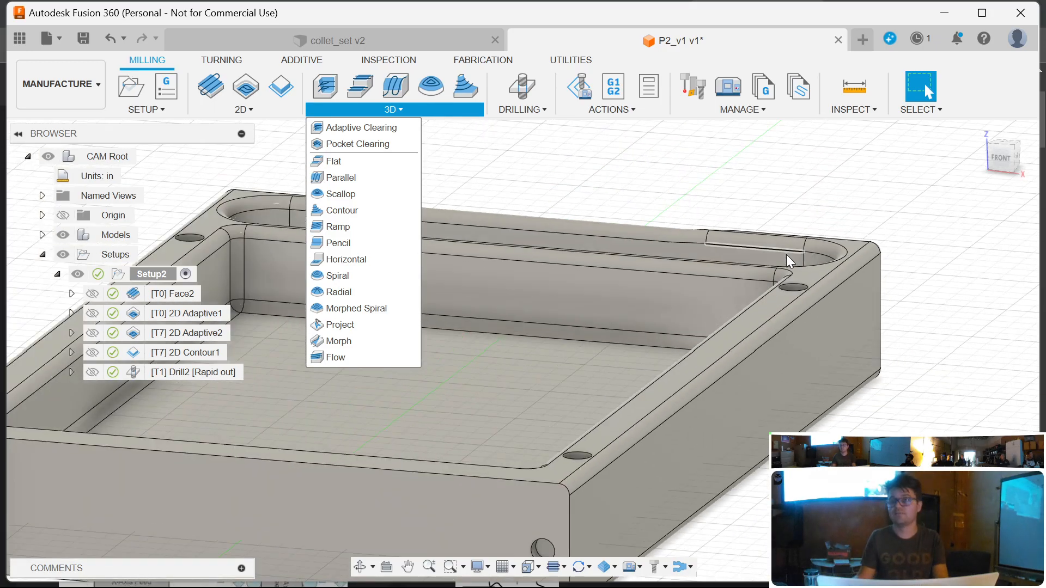
pyautogui.scroll(-2, 786, 256)
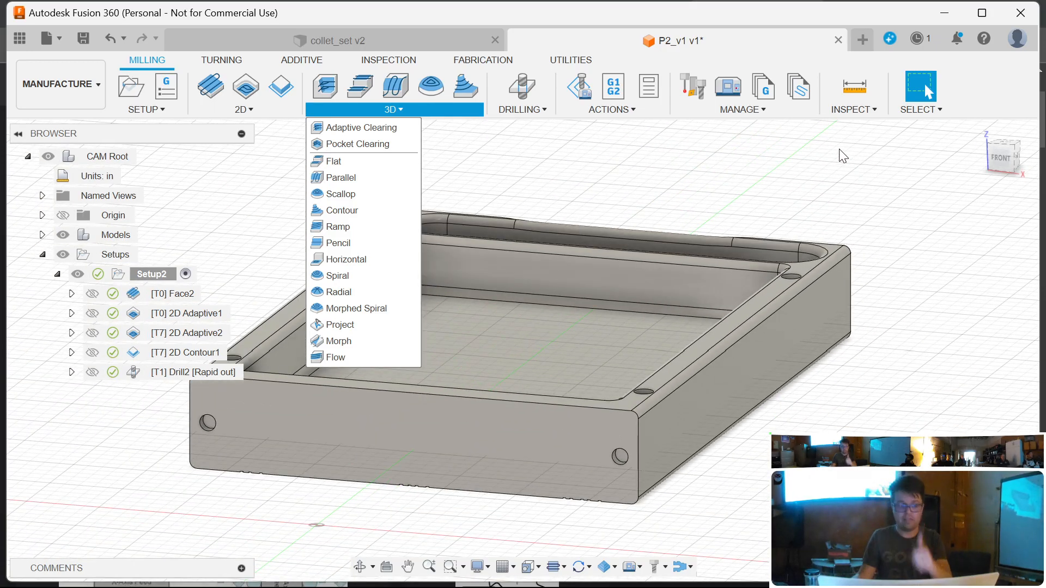
pyautogui.click(894, 334)
# - Start a new milling setup for the part's underside and check that its stock mode is From preceding setup
pyautogui.keyDown('shift'); pyautogui.moveTo(891, 395); pyautogui.dragTo(889, 147, button='middle'); pyautogui.keyUp('shift')
pyautogui.scroll(6, 512, 321)
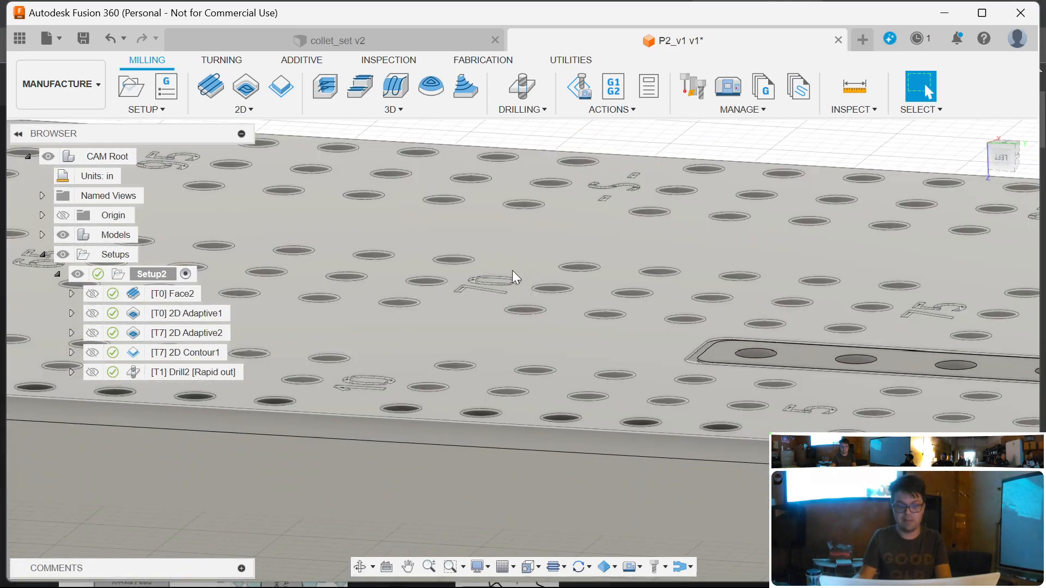
pyautogui.scroll(-10, 512, 279)
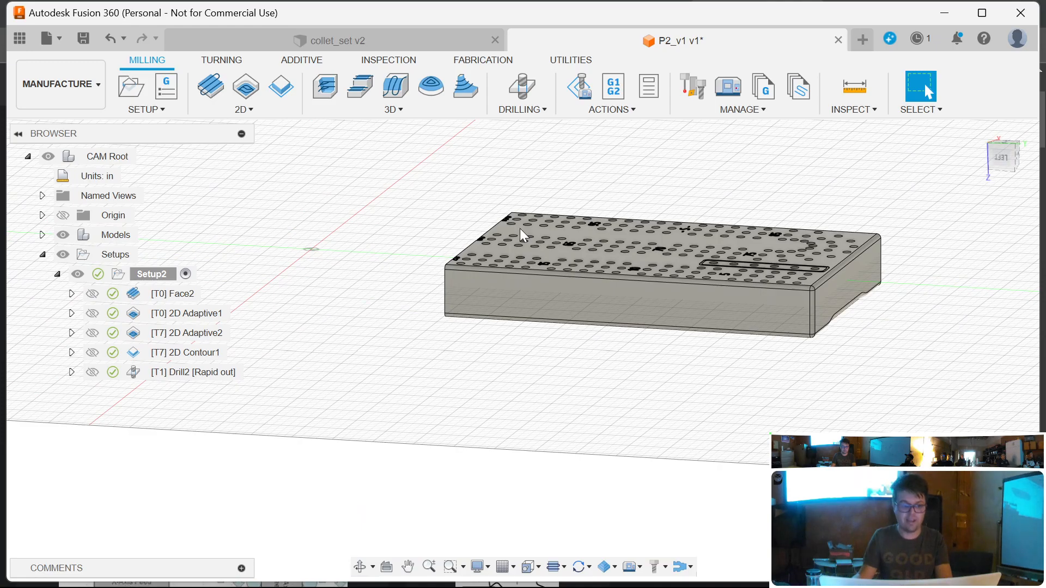
pyautogui.scroll(3, 586, 211)
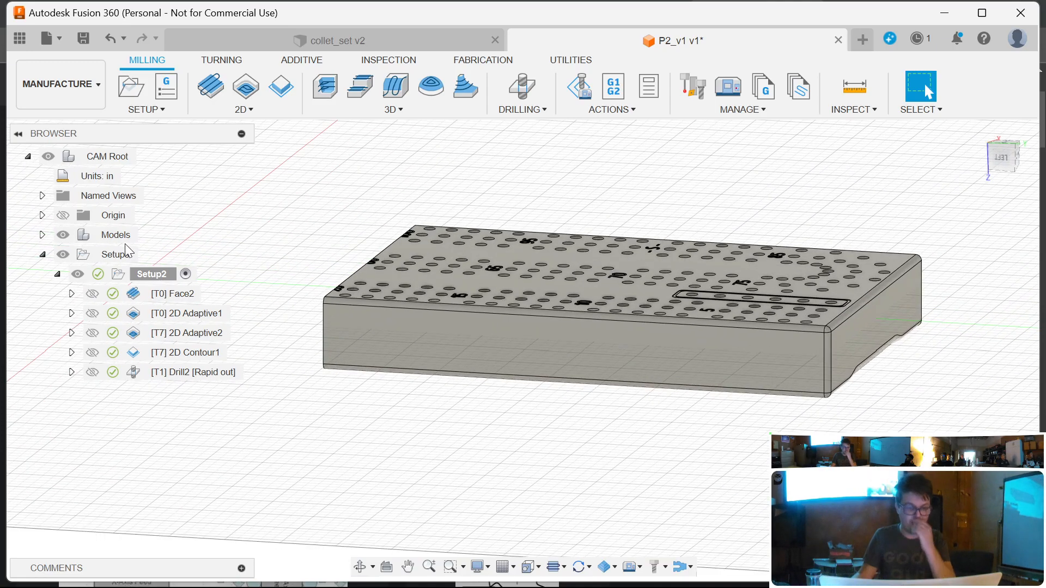
pyautogui.click(131, 86)
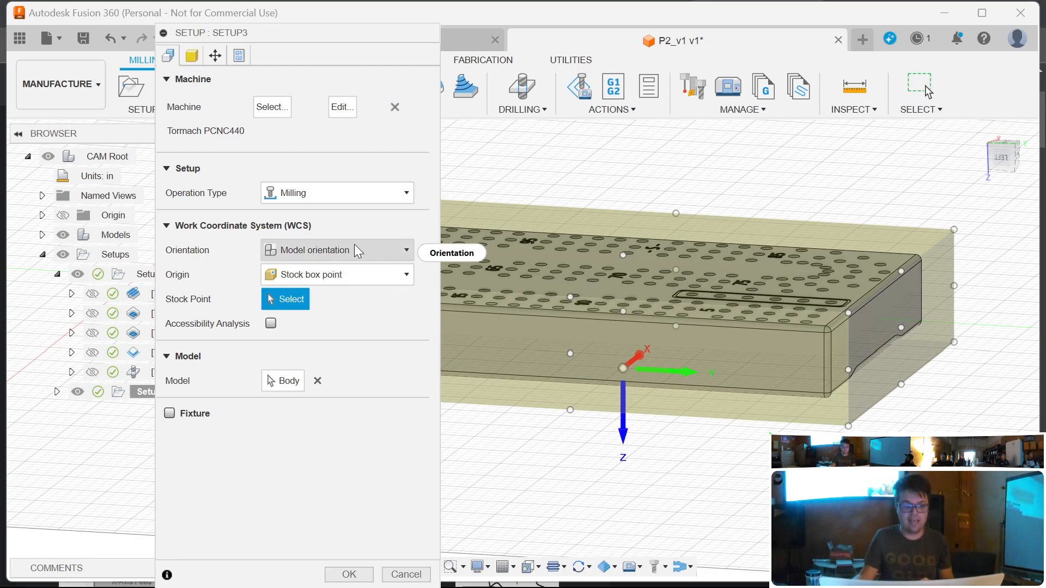
pyautogui.click(189, 56)
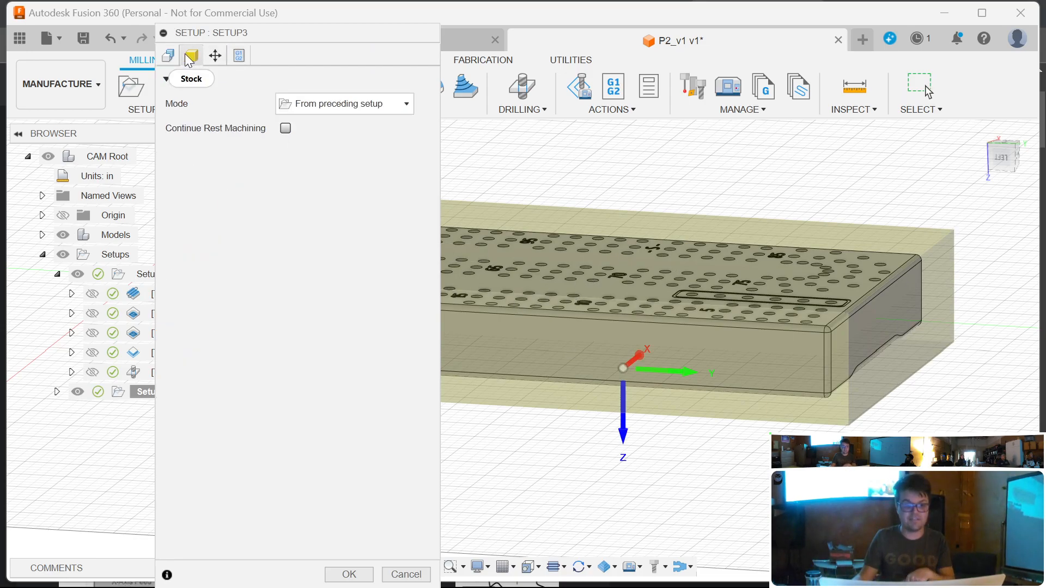
pyautogui.moveTo(321, 105)
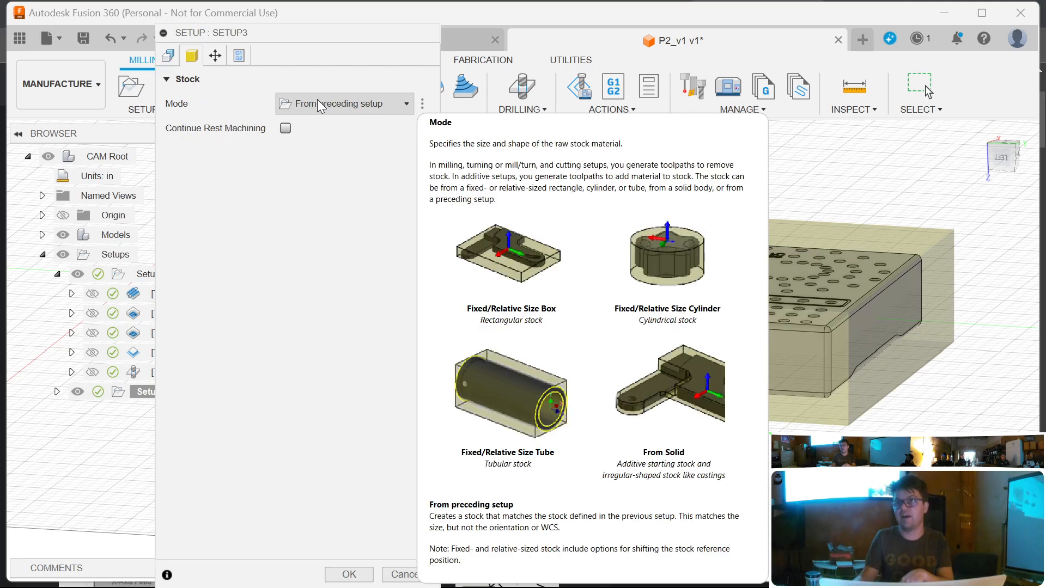
pyautogui.click(168, 55)
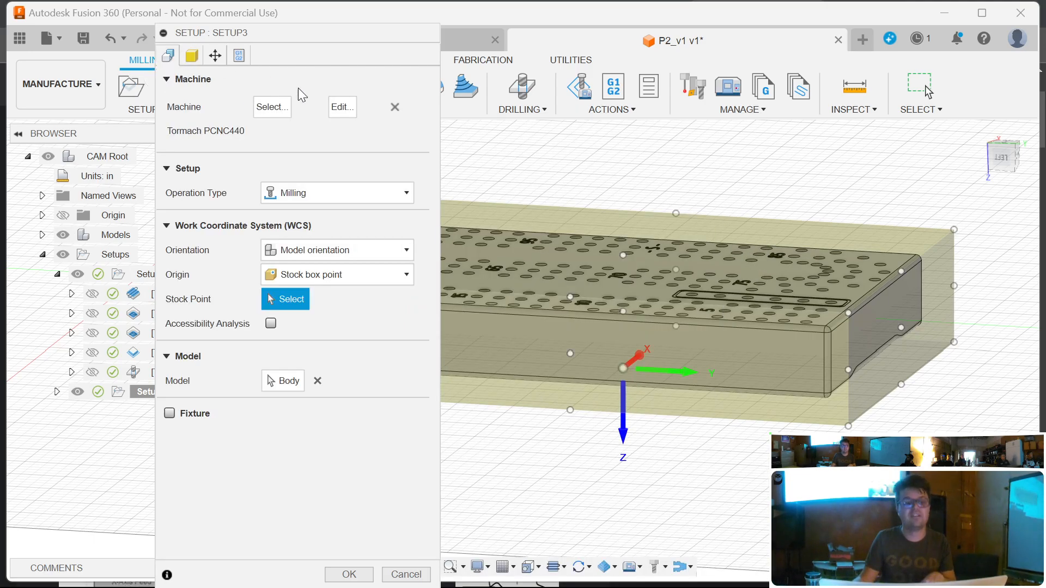
# - Orient the work coordinate system with Select X & Y axes, using the underside's long edge for X and short edge for Y
pyautogui.scroll(-2, 652, 199)
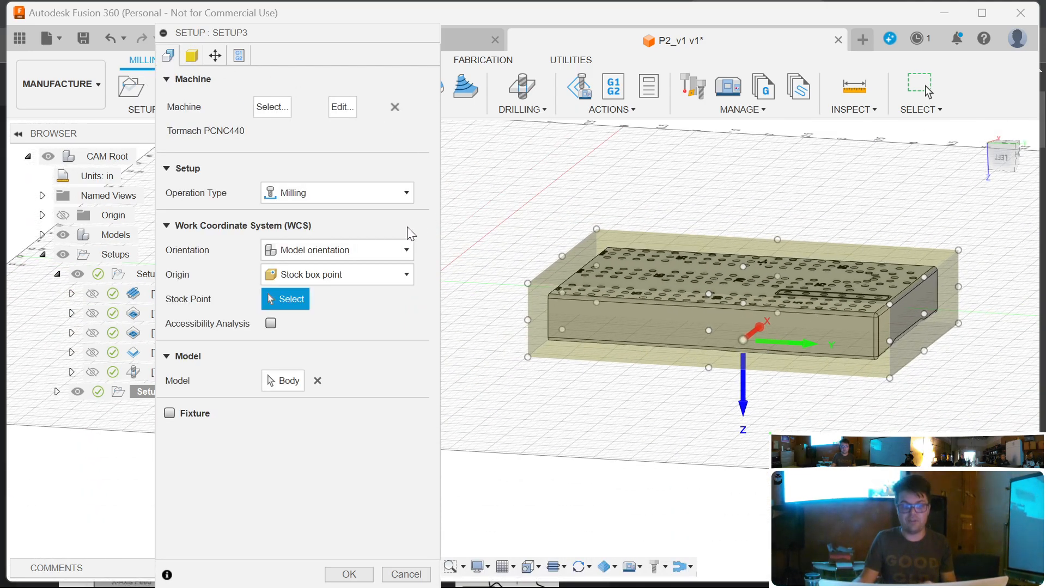
pyautogui.click(597, 229)
pyautogui.click(382, 249)
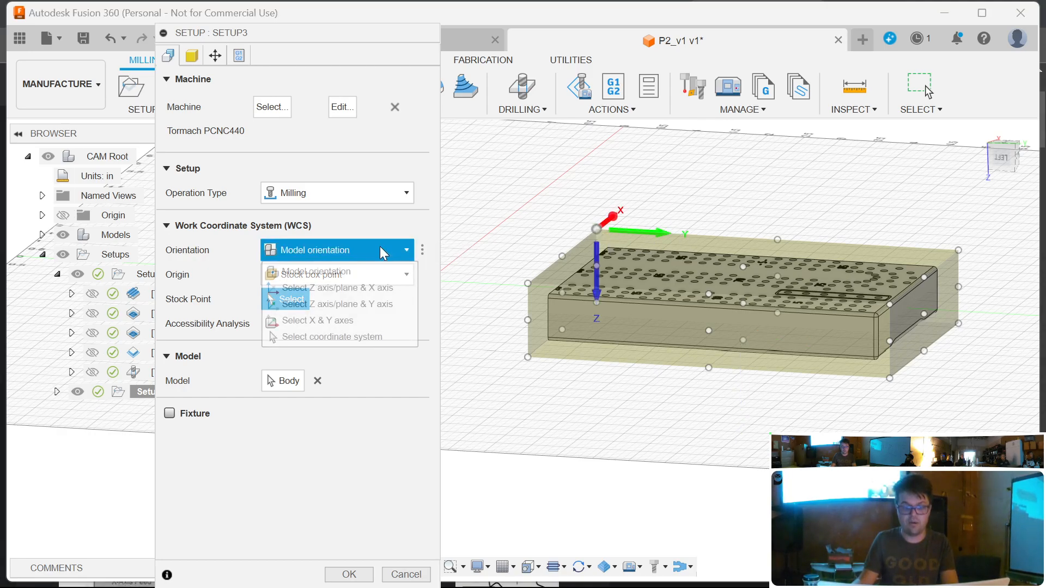
pyautogui.click(384, 321)
pyautogui.keyDown('shift'); pyautogui.moveTo(683, 175); pyautogui.dragTo(726, 205, button='middle'); pyautogui.keyUp('shift')
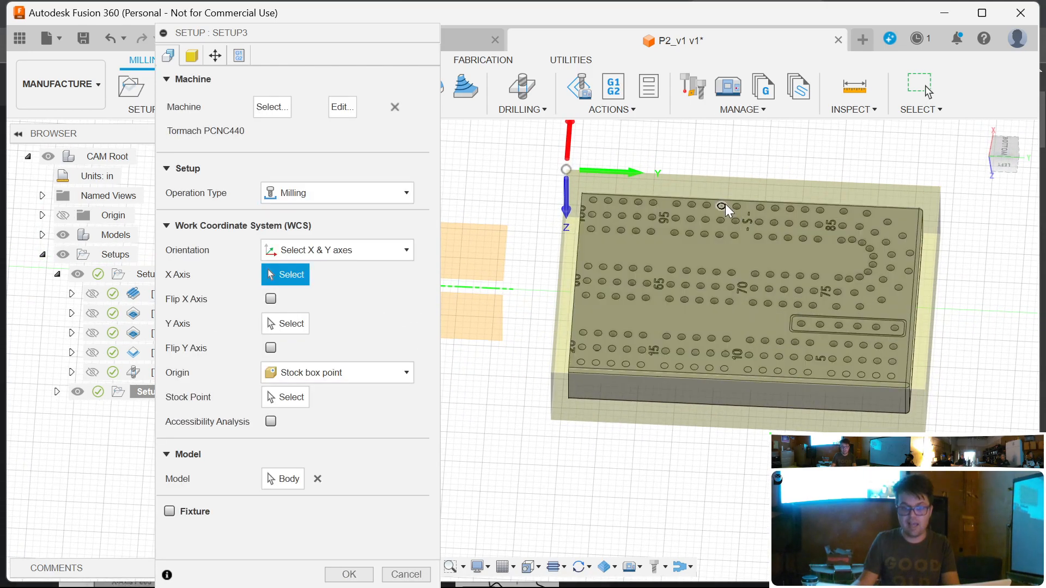
pyautogui.scroll(-3, 715, 192)
pyautogui.scroll(4, 714, 191)
pyautogui.click(717, 202)
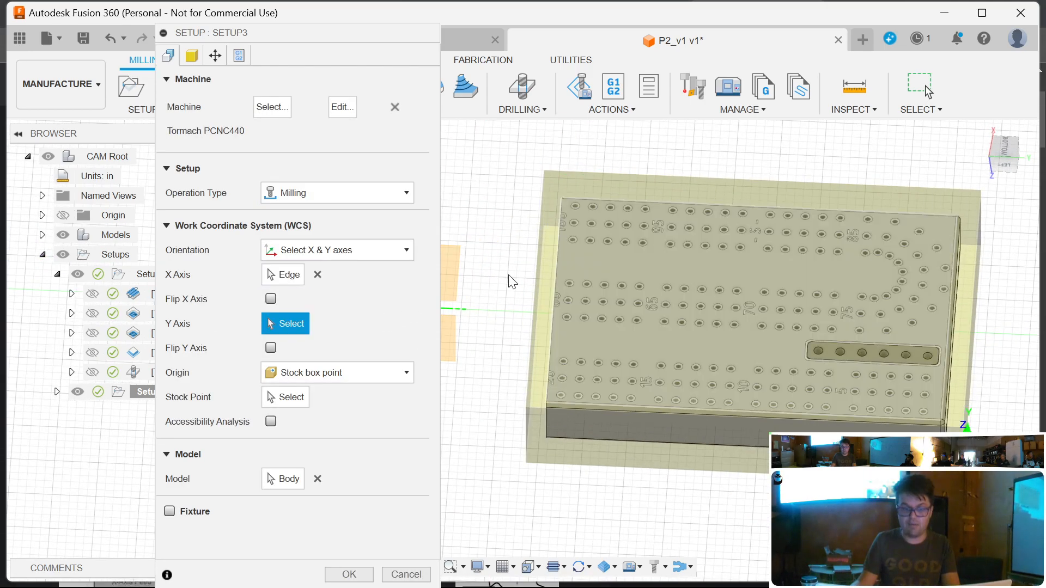
pyautogui.click(557, 270)
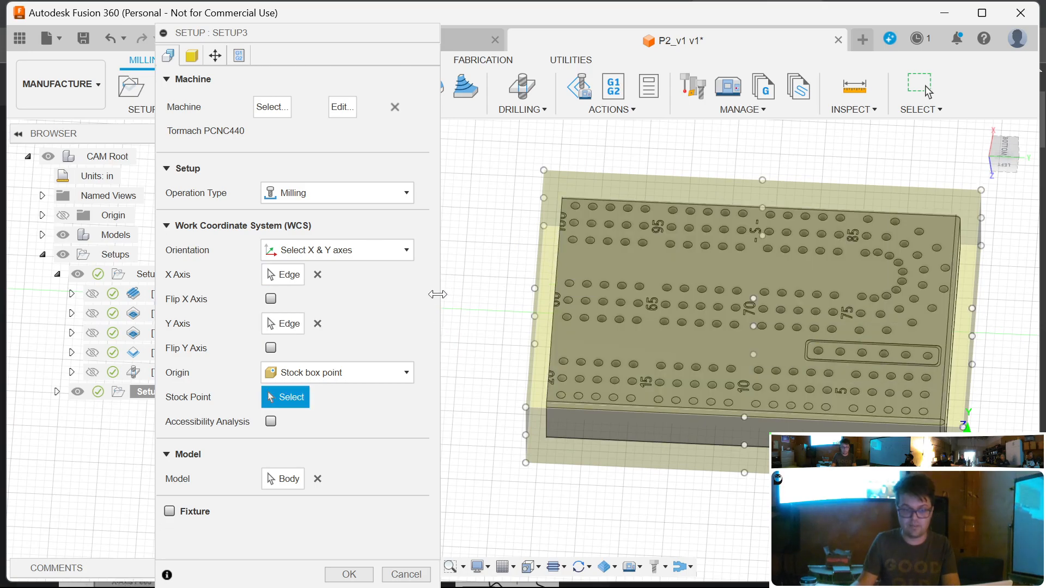
# - Place the origin at the upper back corner of the stock box near the 100 label and create the setup
pyautogui.click(544, 170)
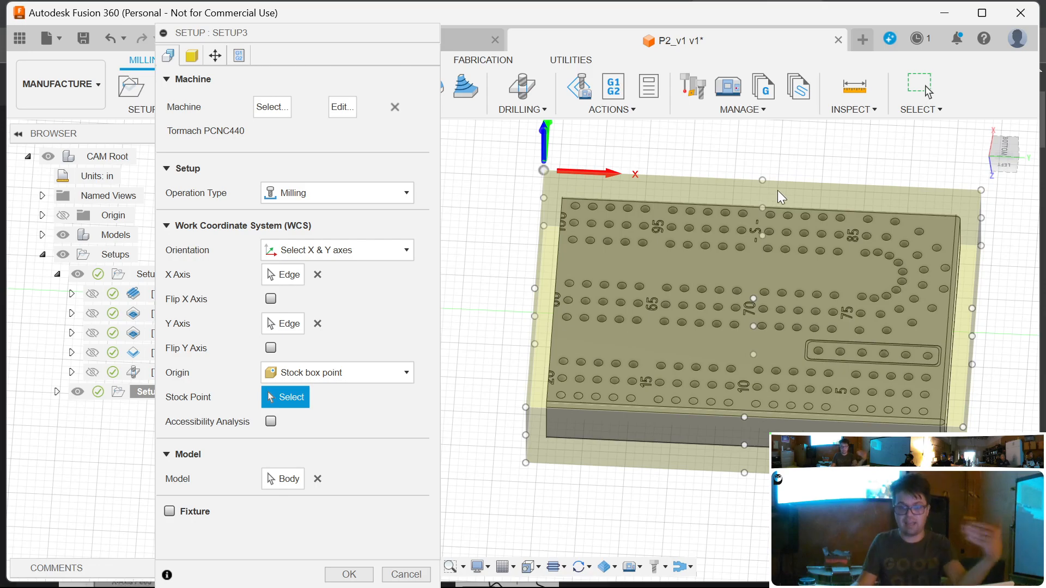
pyautogui.scroll(-1, 773, 192)
pyautogui.scroll(2, 712, 344)
pyautogui.scroll(-3, 855, 159)
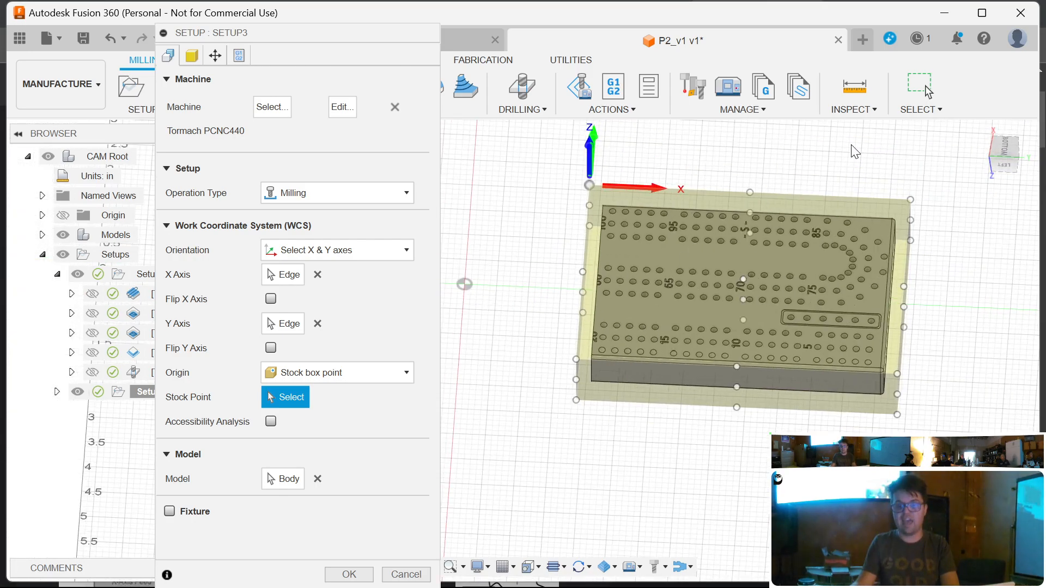
pyautogui.click(352, 576)
# - Examine the flipped part's placement and axis directions on the Tormach machine table
pyautogui.scroll(-2, 390, 273)
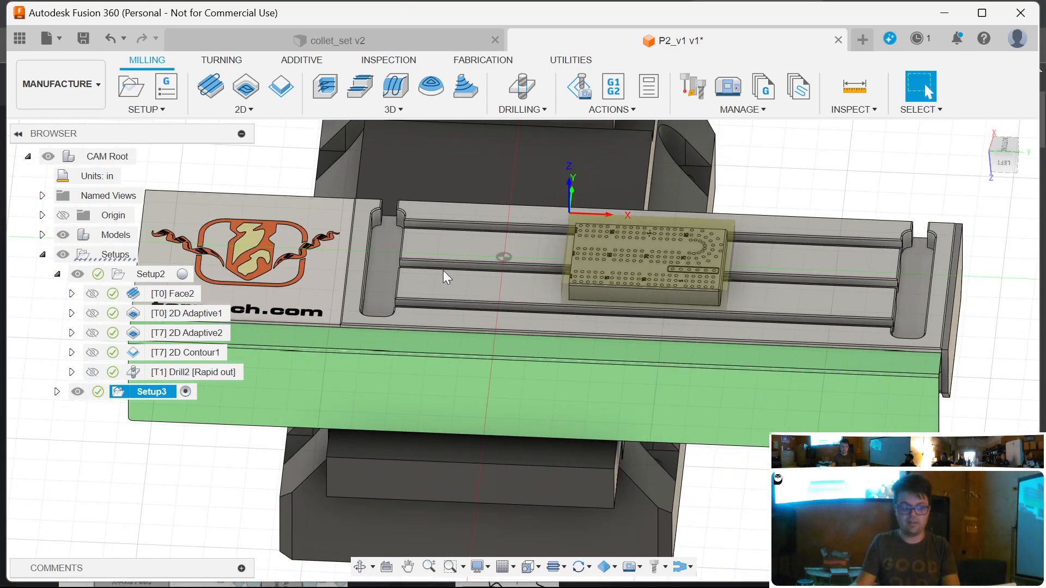
pyautogui.scroll(-2, 501, 262)
pyautogui.scroll(4, 660, 215)
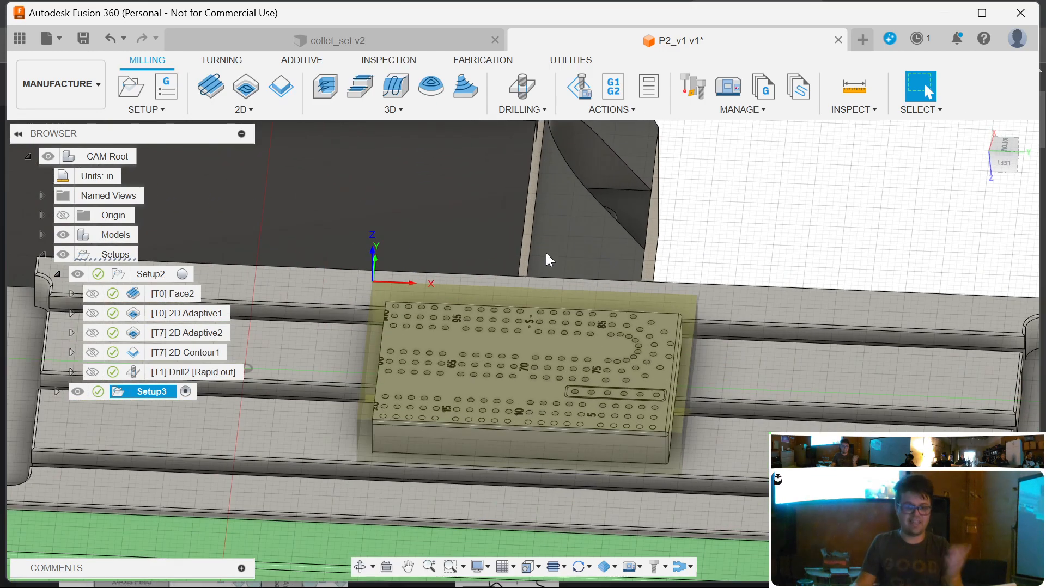
pyautogui.scroll(3, 771, 226)
pyautogui.scroll(-8, 720, 297)
pyautogui.keyDown('shift'); pyautogui.moveTo(851, 268); pyautogui.dragTo(727, 277, button='middle'); pyautogui.keyUp('shift')
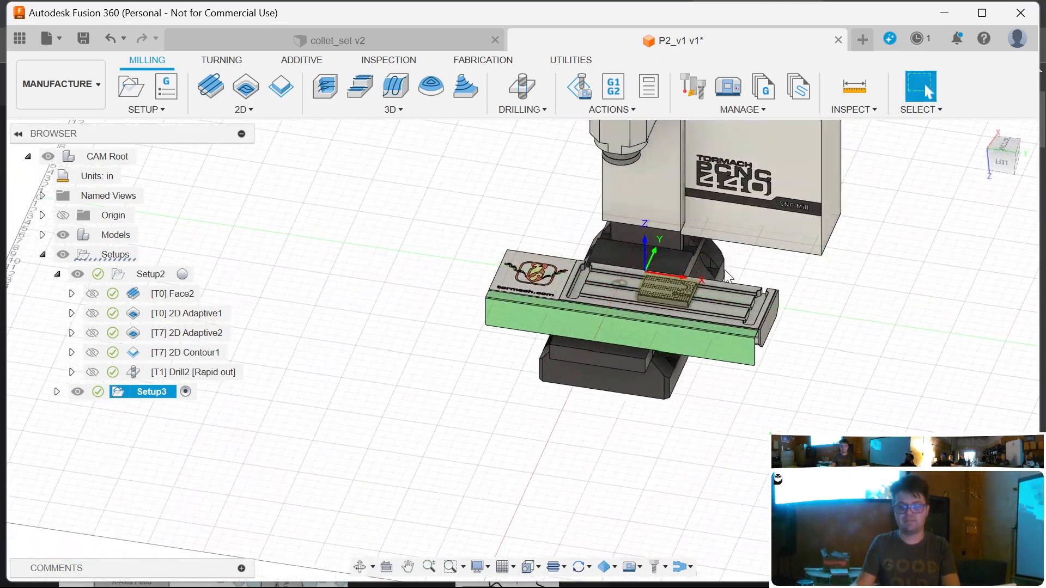
pyautogui.scroll(6, 663, 264)
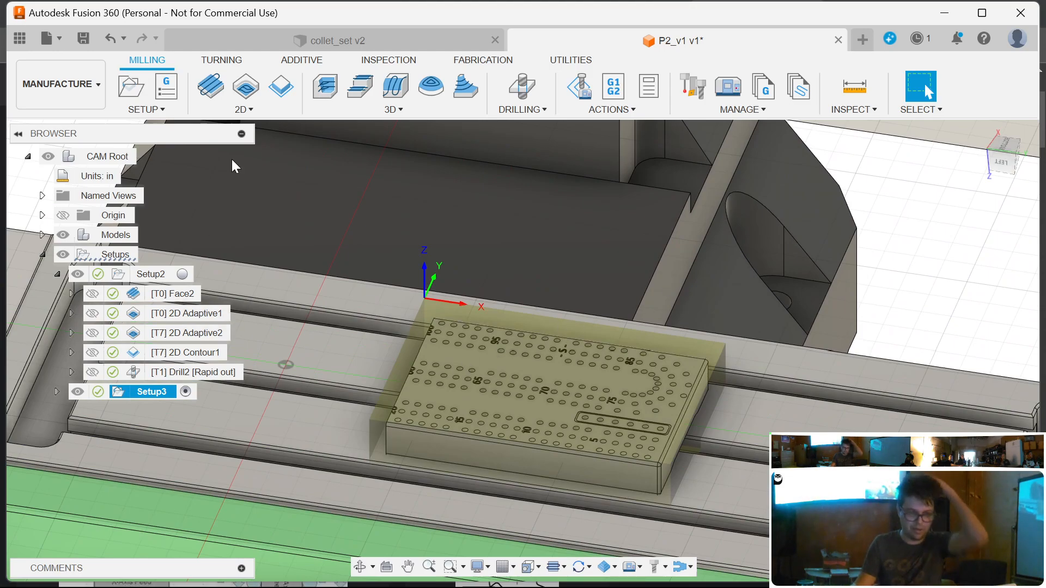
# - Start an Engrave operation in the new setup and assign it a newly created 1/2" 45° engrave/chamfer mill
pyautogui.click(271, 111)
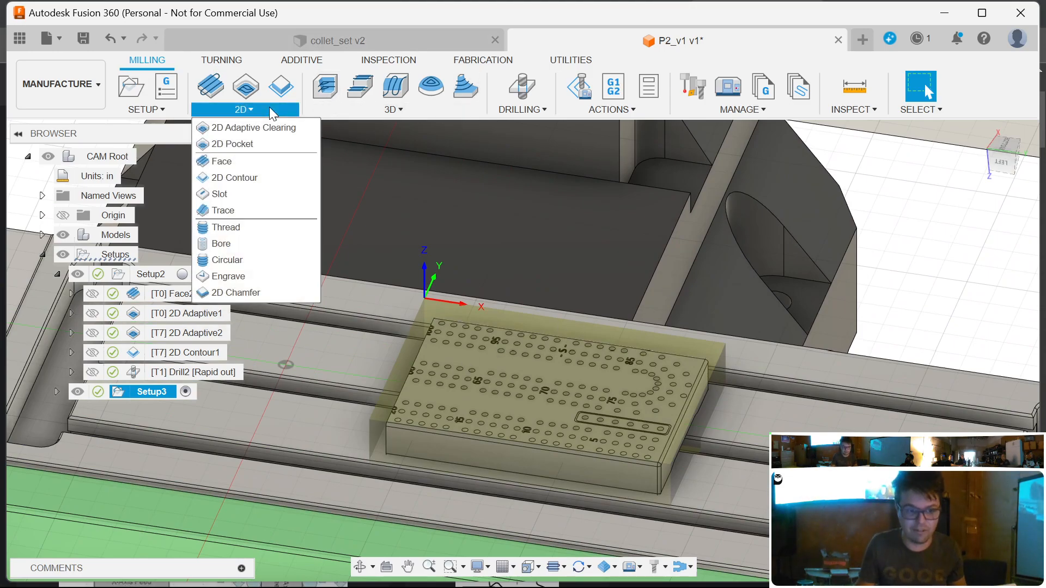
pyautogui.click(255, 276)
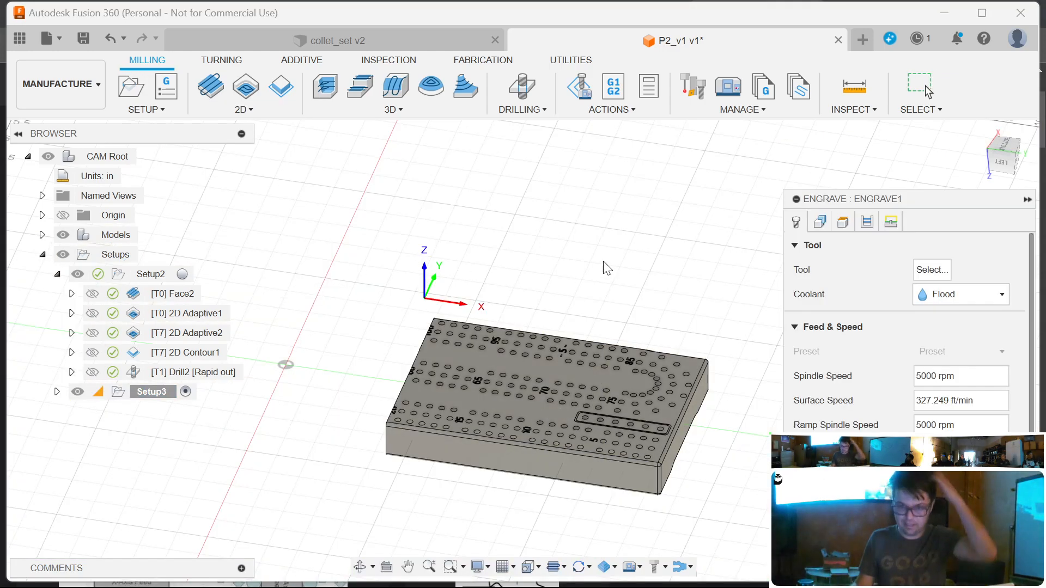
pyautogui.click(927, 269)
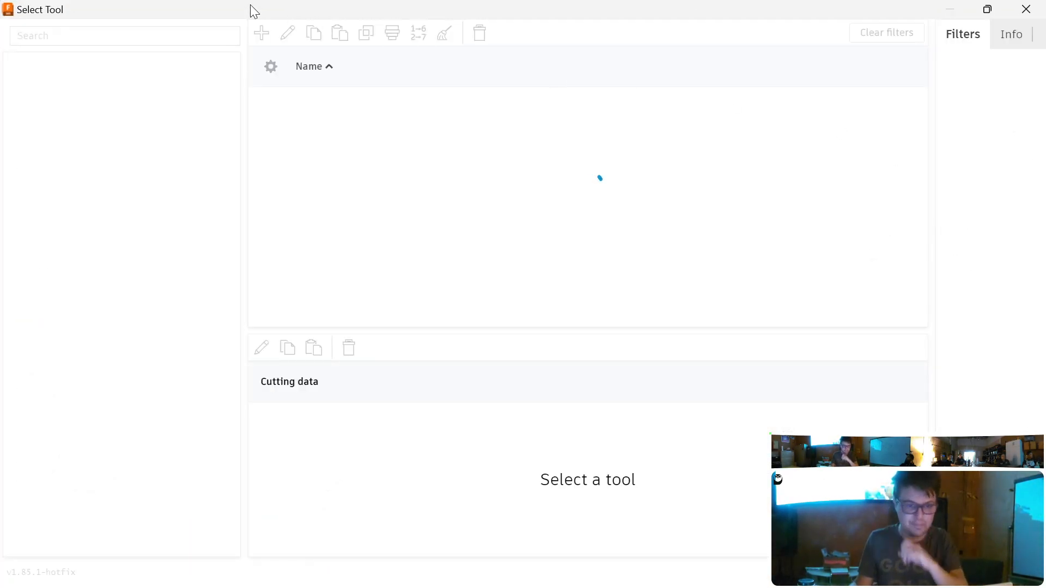
pyautogui.click(250, 33)
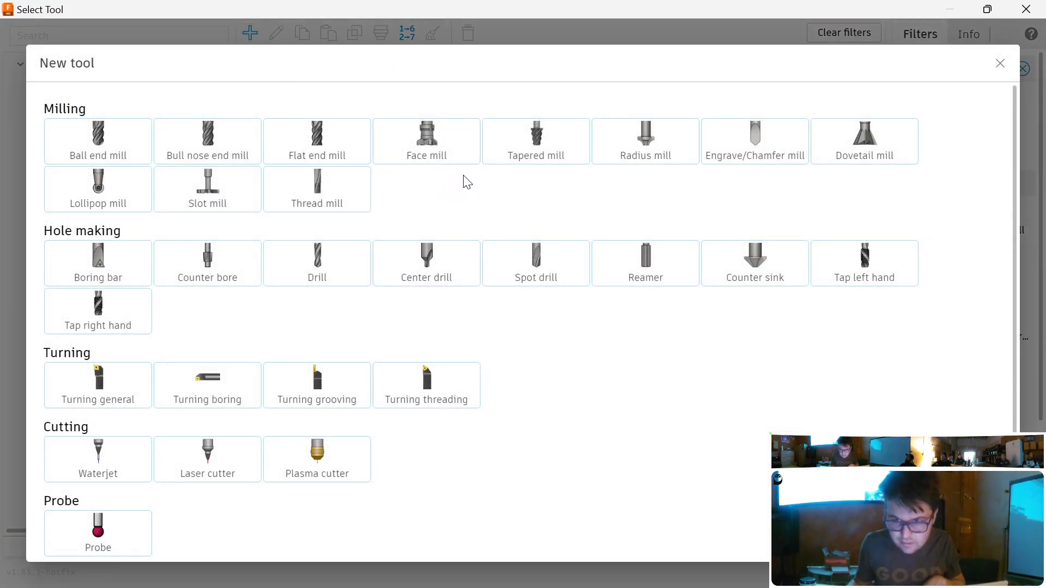
pyautogui.click(756, 156)
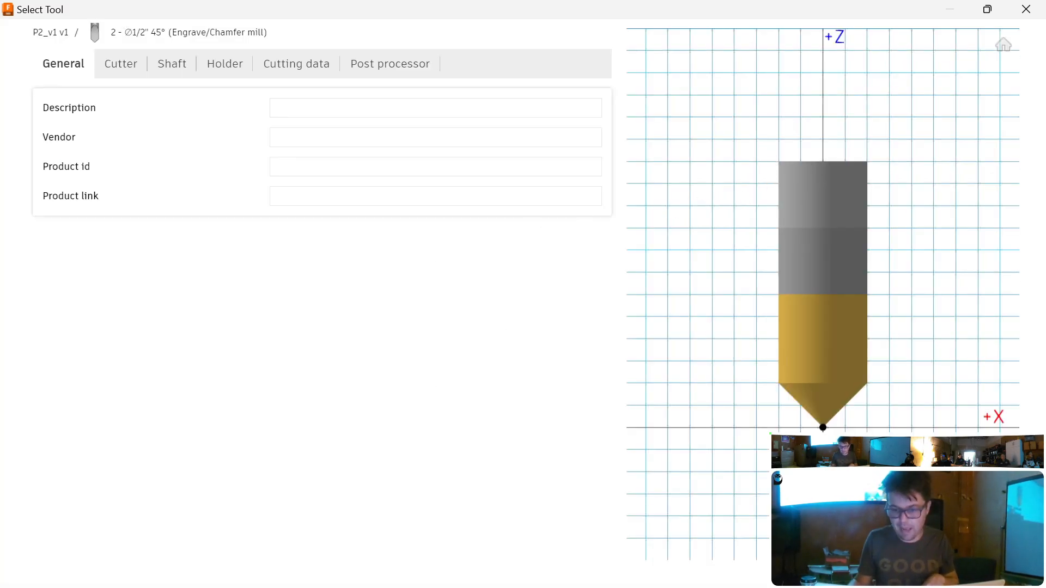
pyautogui.press('Return')
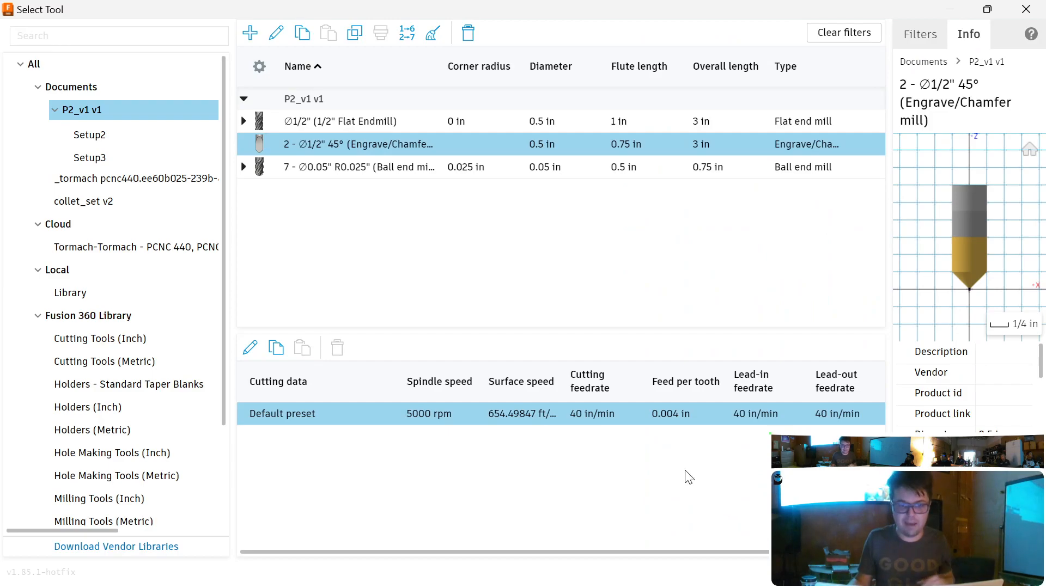
pyautogui.click(955, 572)
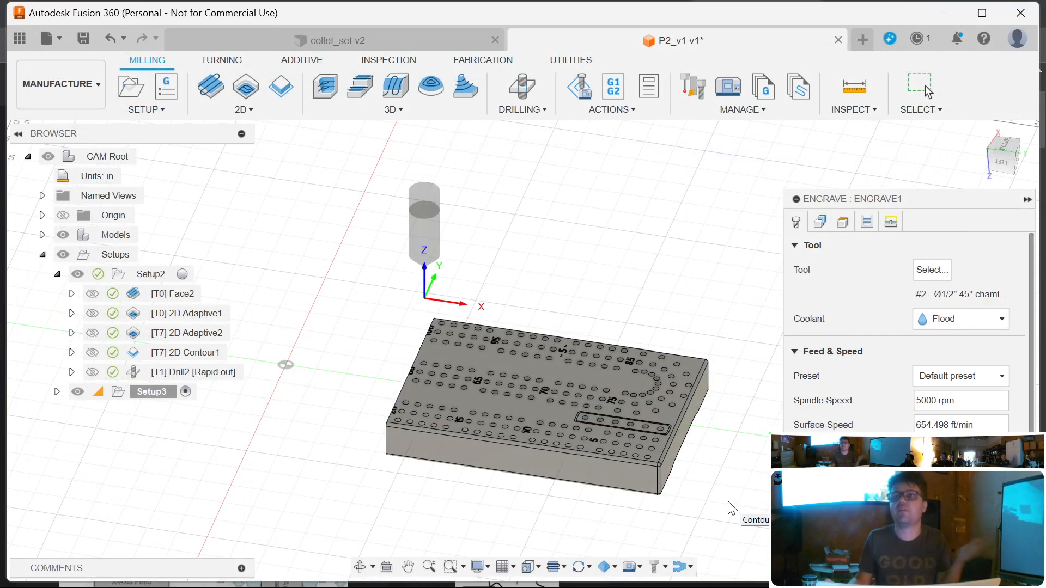
# - Select the surface-level outline of the 5 in the 95 label as a chain contour for engraving
pyautogui.click(821, 221)
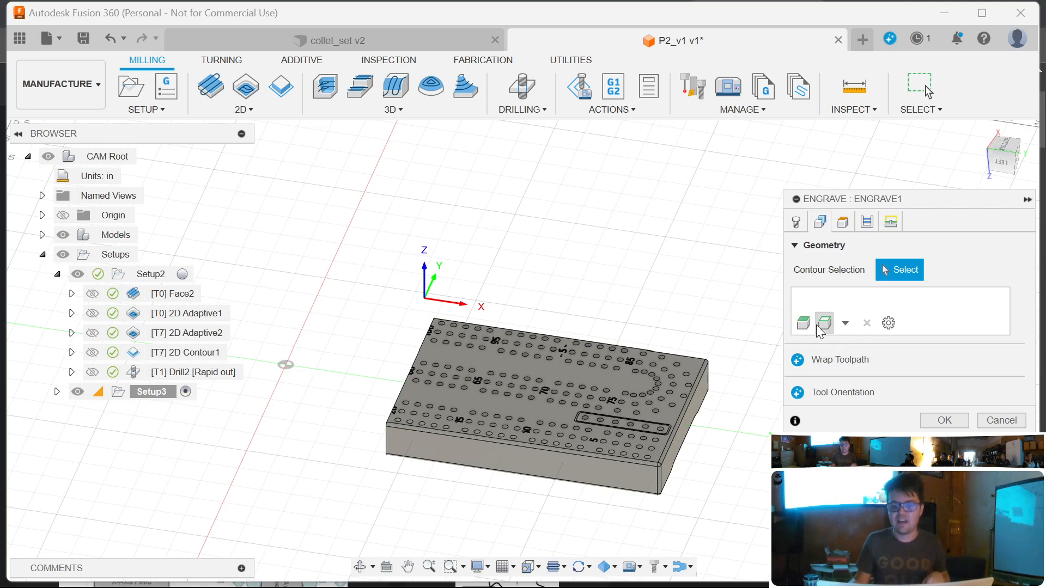
pyautogui.click(845, 323)
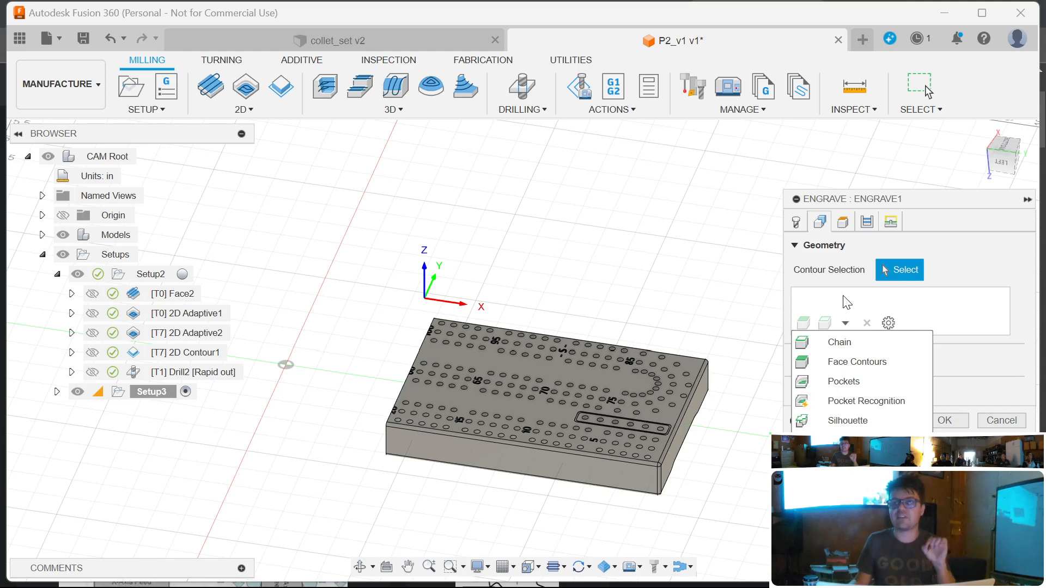
pyautogui.click(859, 301)
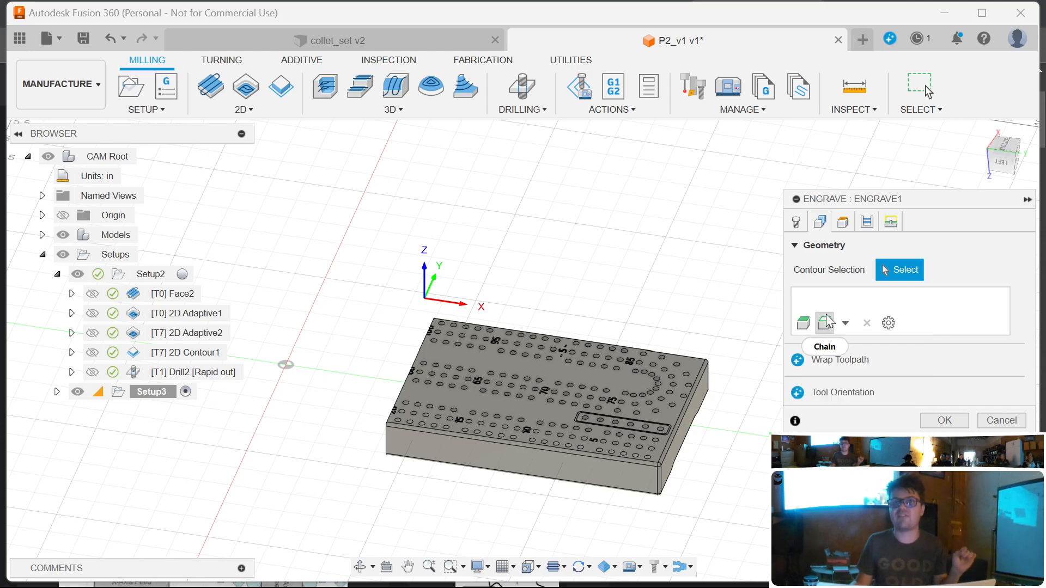
pyautogui.scroll(2, 472, 325)
pyautogui.scroll(6, 472, 325)
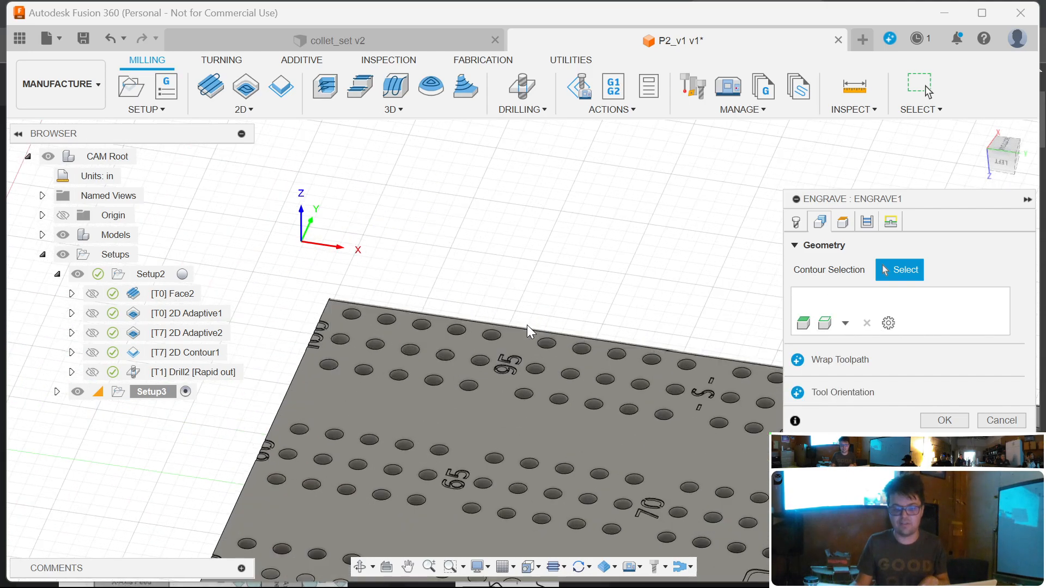
pyautogui.scroll(5, 473, 516)
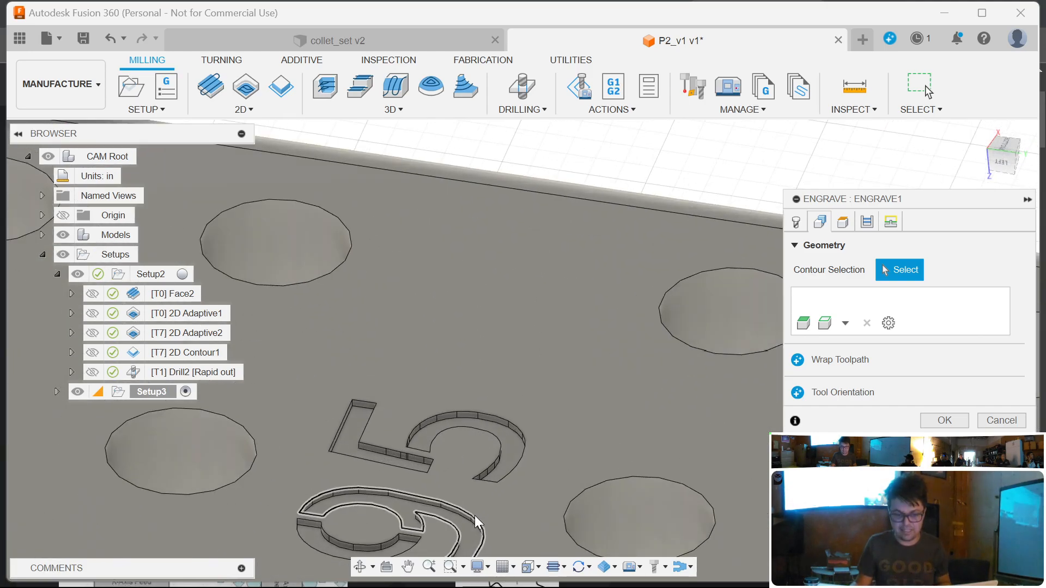
pyautogui.click(532, 448)
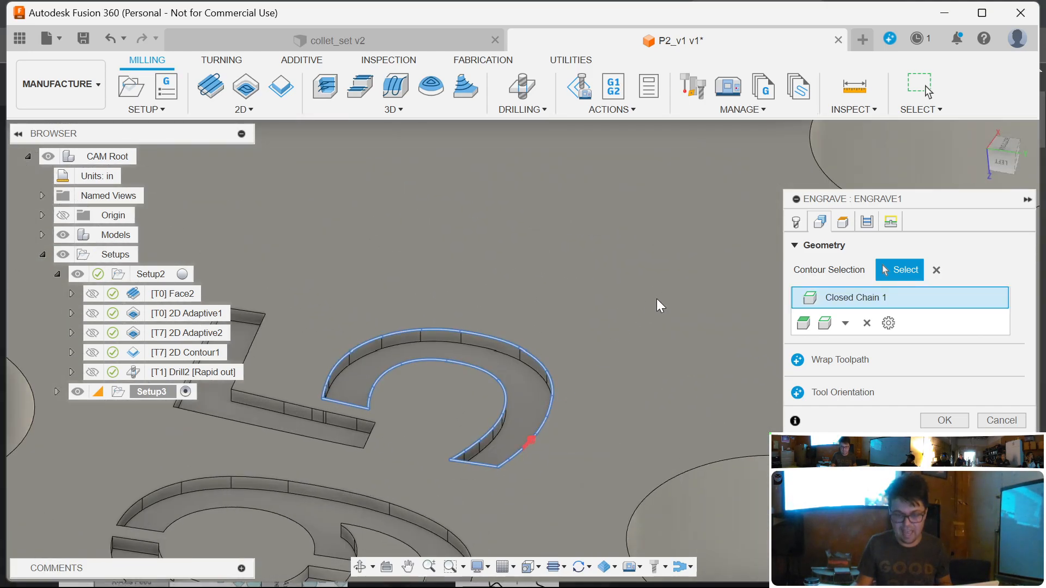
# - Try to redefine the 5's contour as an open chain from individual edges, and clear the contour selection
pyautogui.click(519, 448)
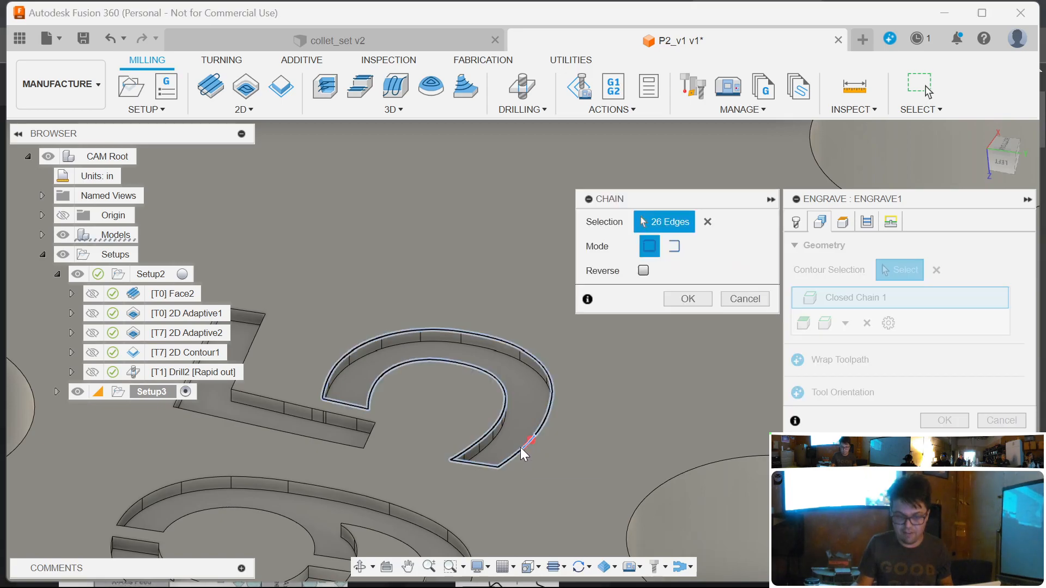
pyautogui.click(672, 246)
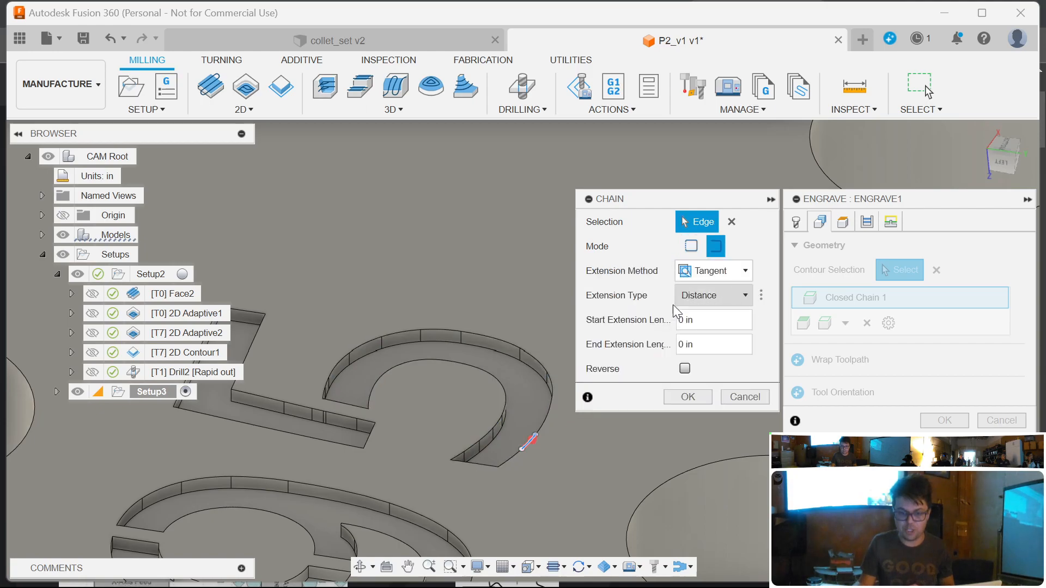
pyautogui.click(548, 407)
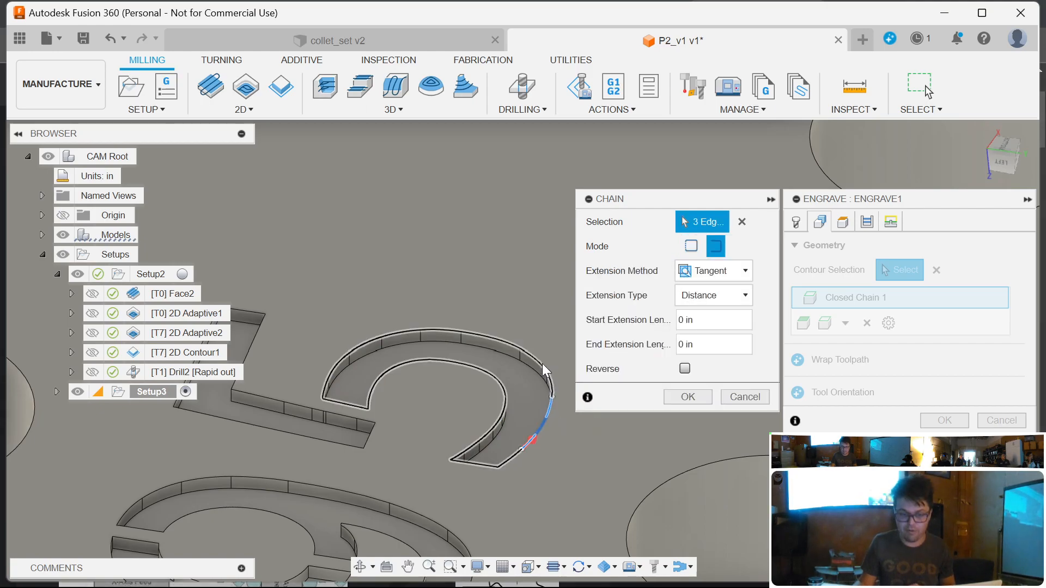
pyautogui.click(542, 363)
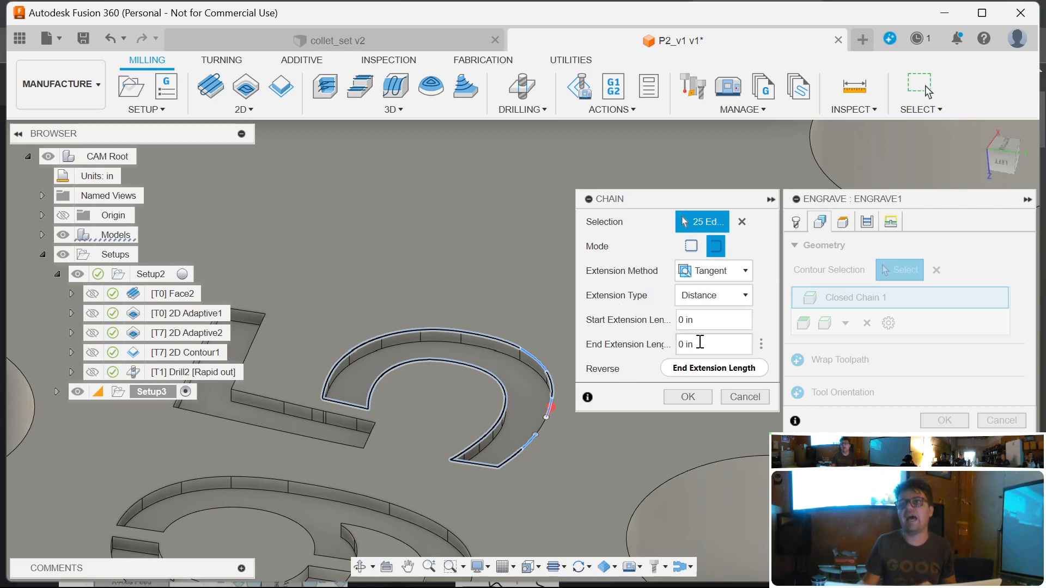
pyautogui.click(701, 391)
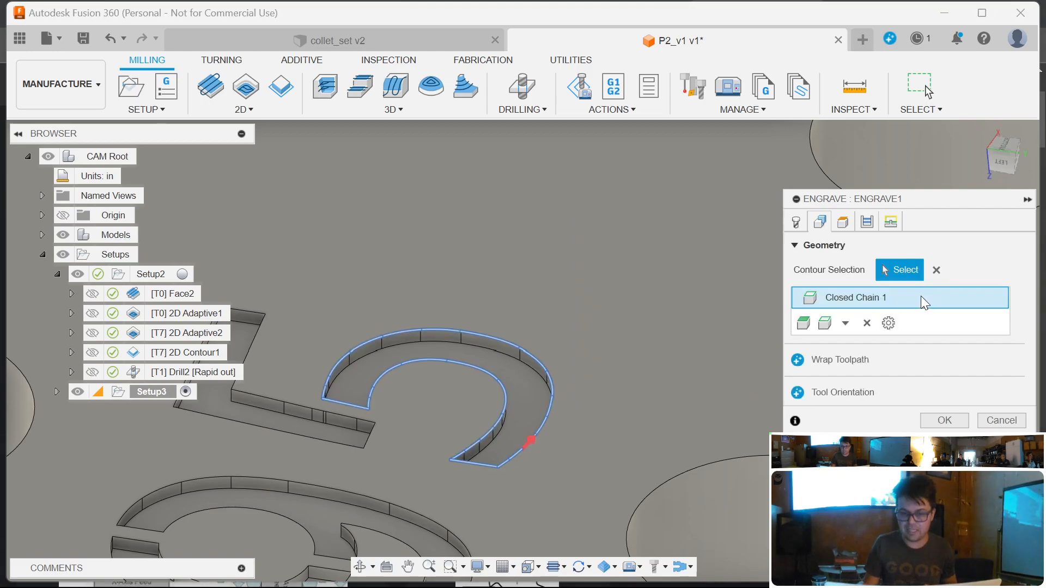
pyautogui.click(937, 271)
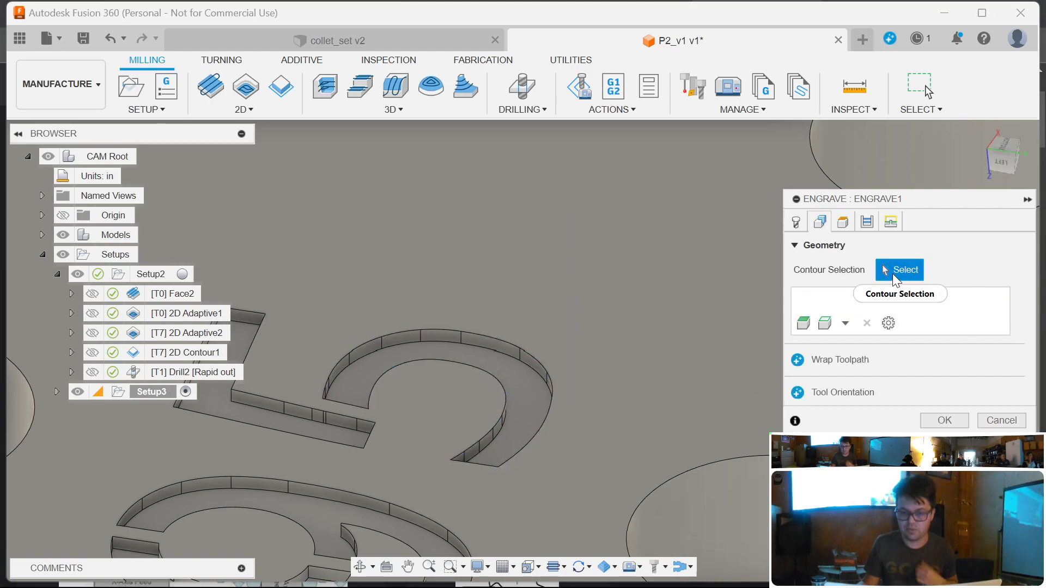
# - Select the recessed floor outlines of both digits in the 95 label as four closed engraving chains
pyautogui.click(508, 352)
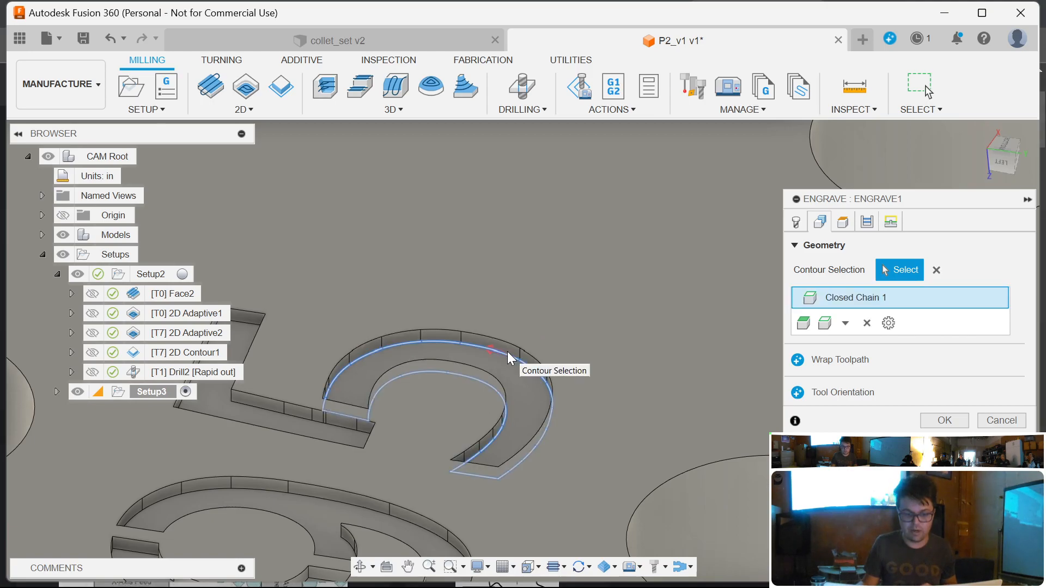
pyautogui.click(315, 422)
pyautogui.scroll(-5, 581, 284)
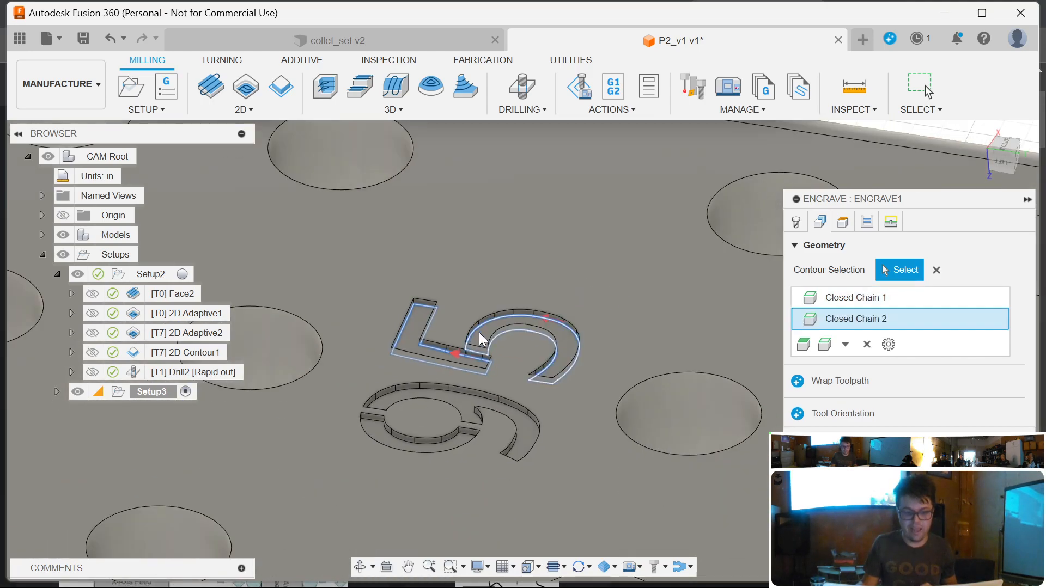
pyautogui.scroll(3, 456, 398)
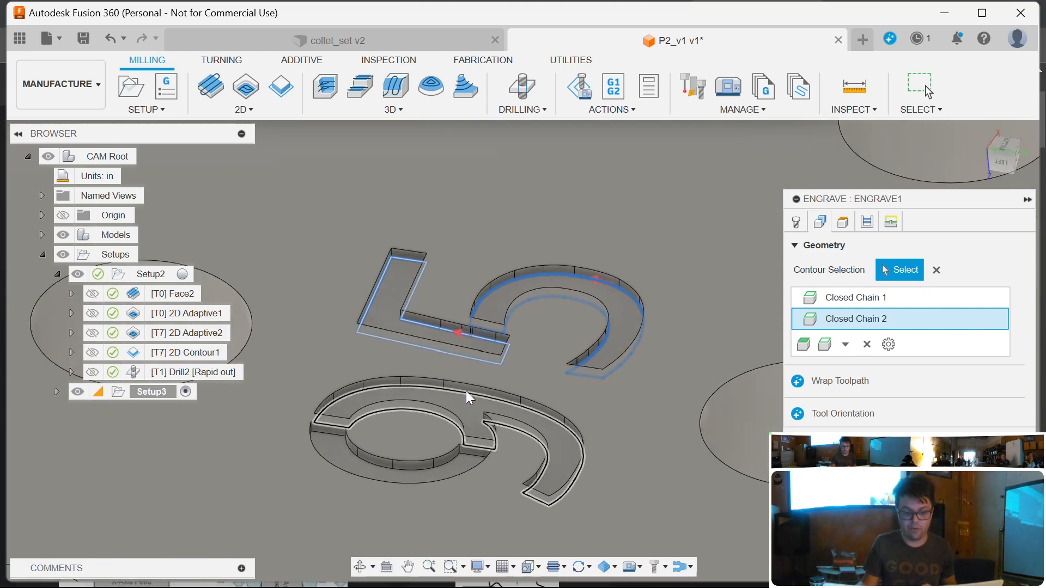
pyautogui.click(466, 391)
pyautogui.click(442, 460)
pyautogui.scroll(-3, 352, 397)
pyautogui.scroll(-2, 353, 402)
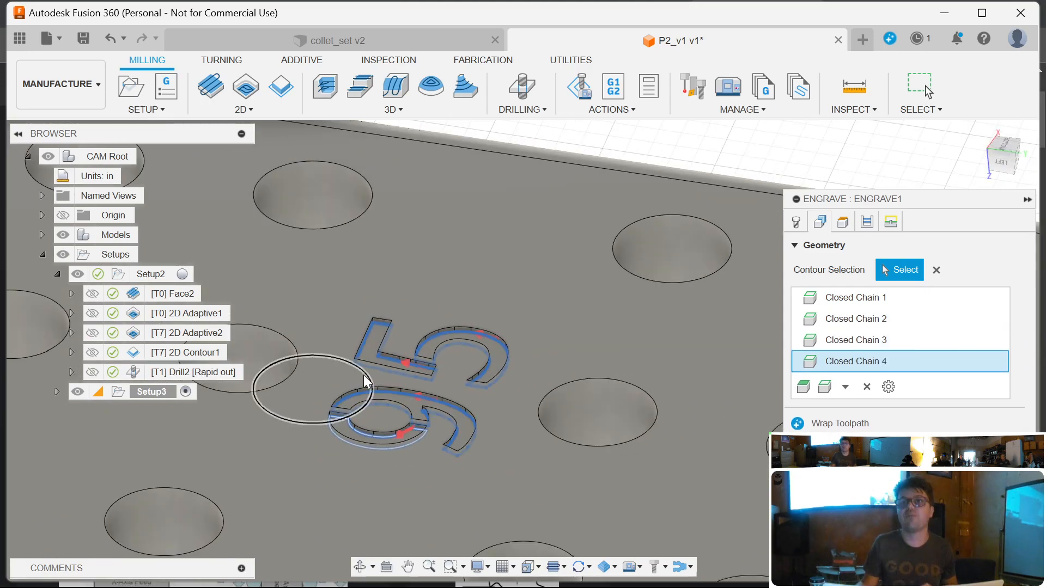
pyautogui.scroll(-8, 439, 376)
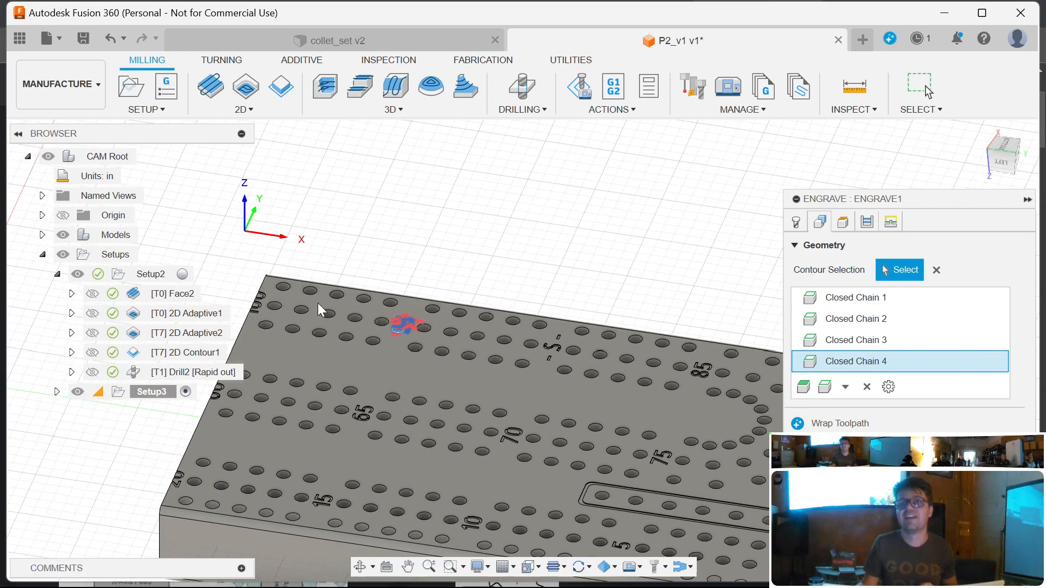
pyautogui.scroll(10, 377, 320)
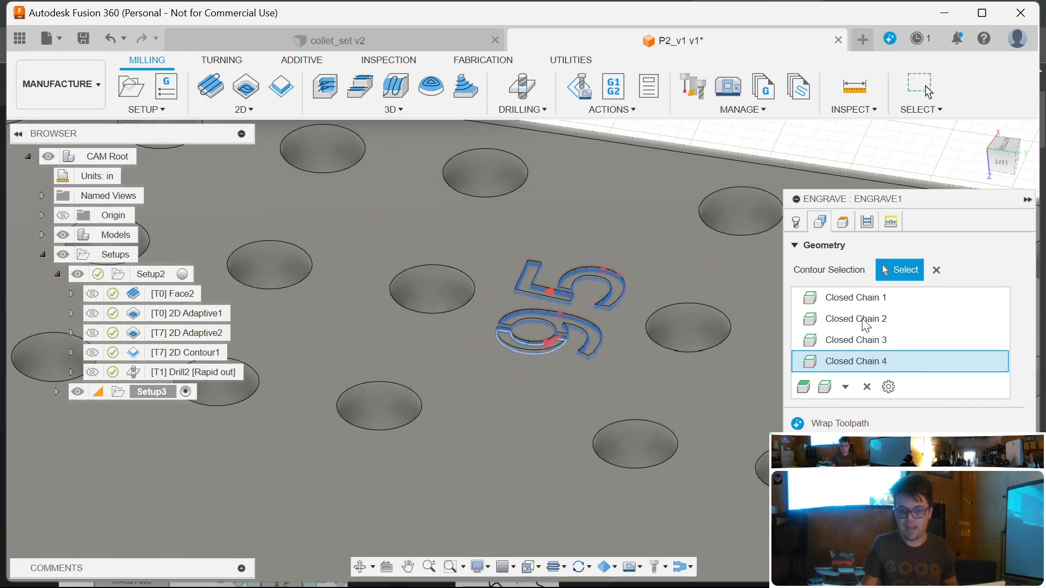
# - Set the engraving's top height from Model top and its bottom height from Selected contour(s)
pyautogui.click(852, 222)
pyautogui.scroll(-3, 901, 397)
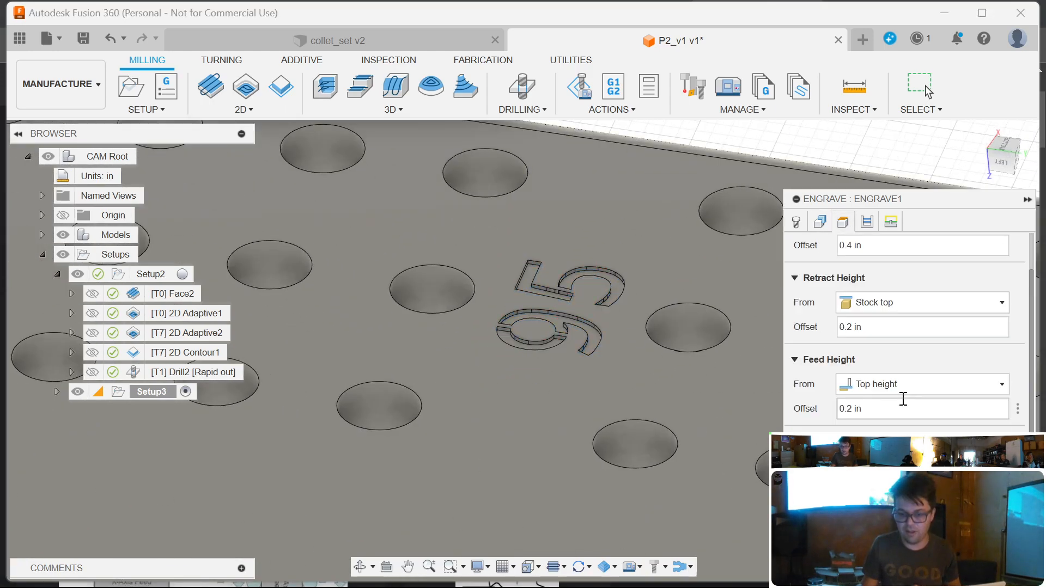
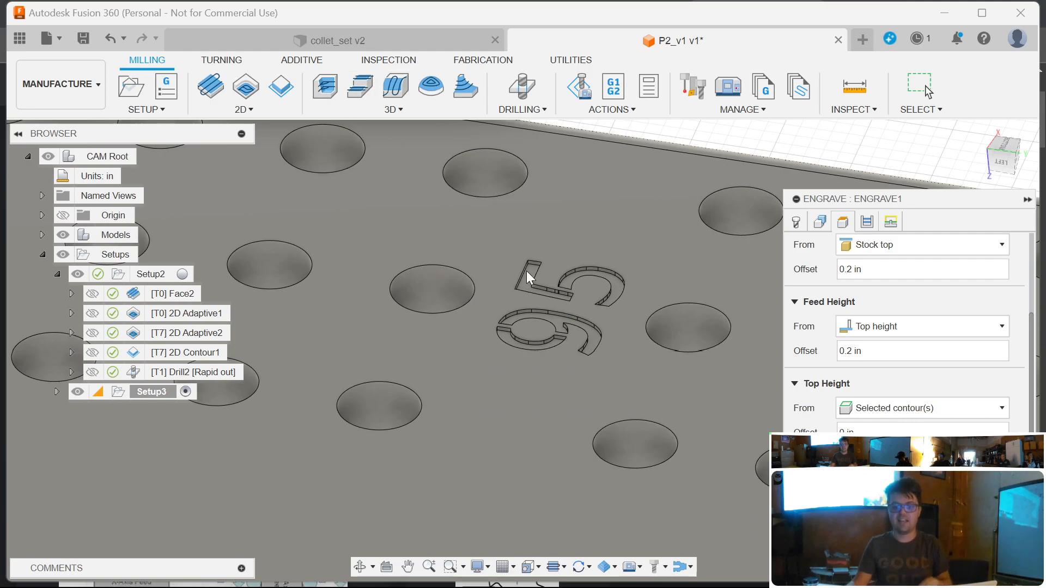
pyautogui.scroll(6, 613, 284)
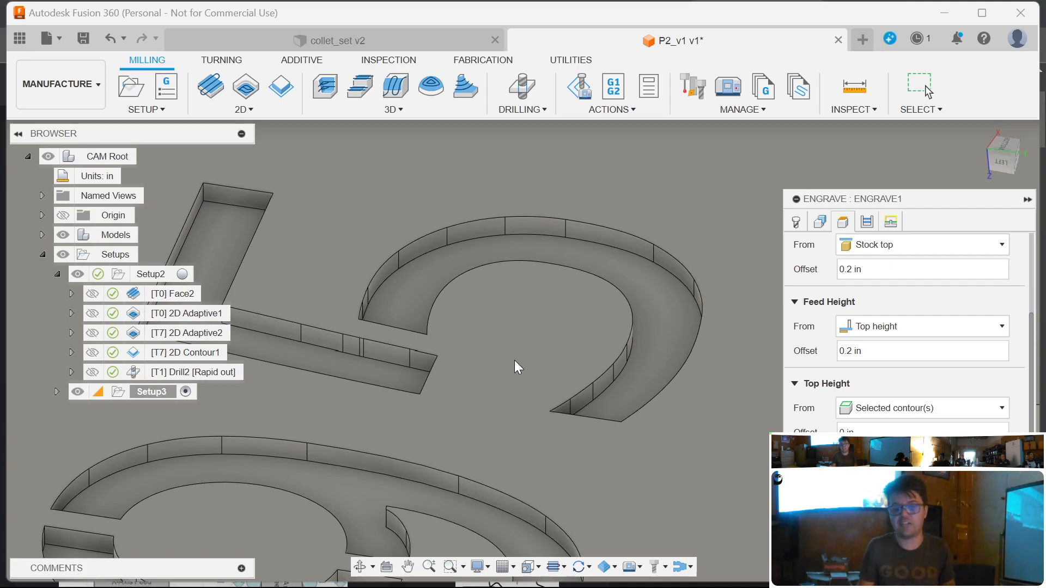
pyautogui.scroll(-2, 511, 361)
pyautogui.scroll(-3, 492, 306)
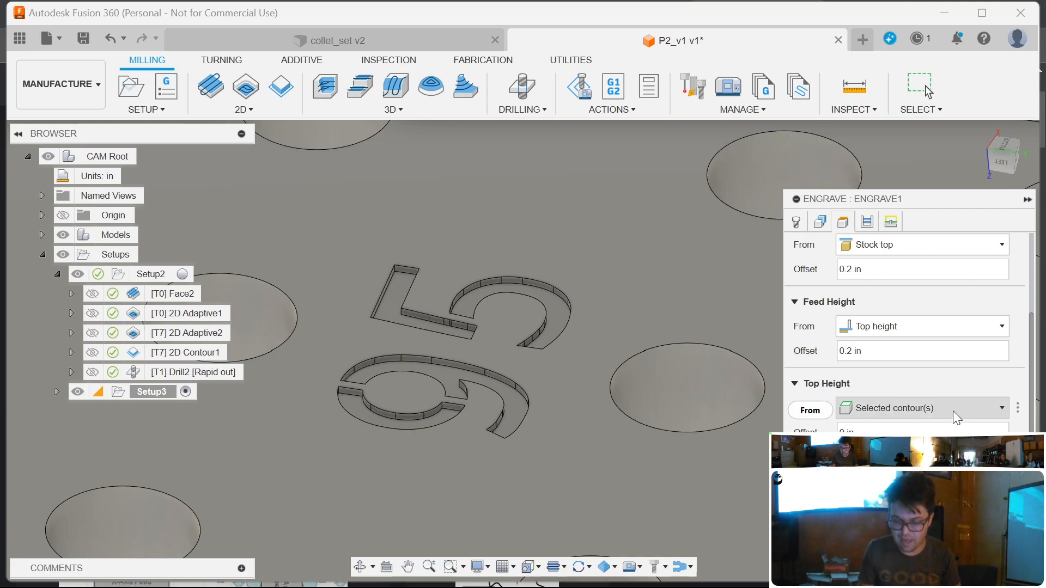
pyautogui.moveTo(953, 408)
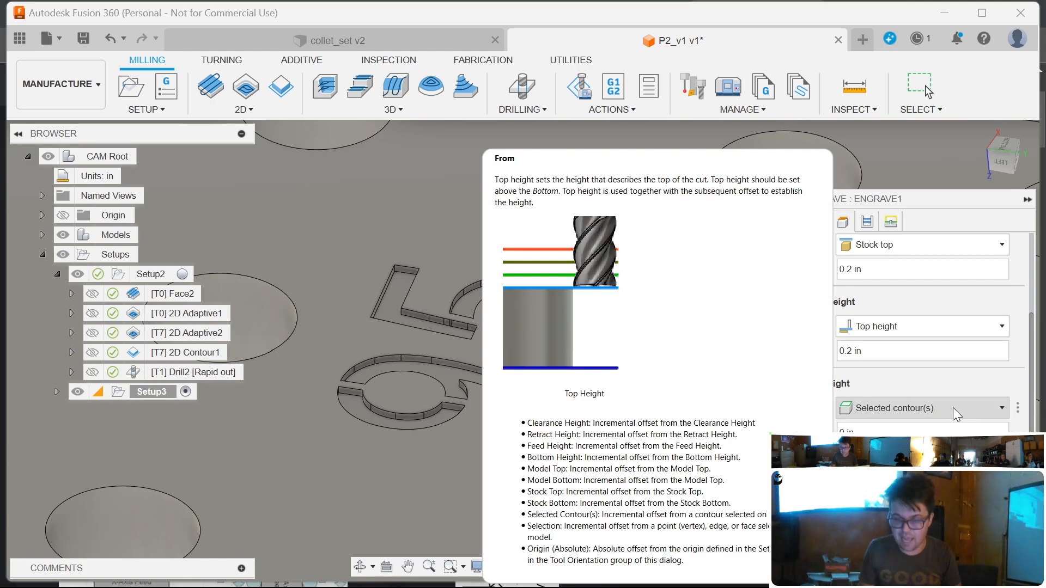
pyautogui.click(952, 408)
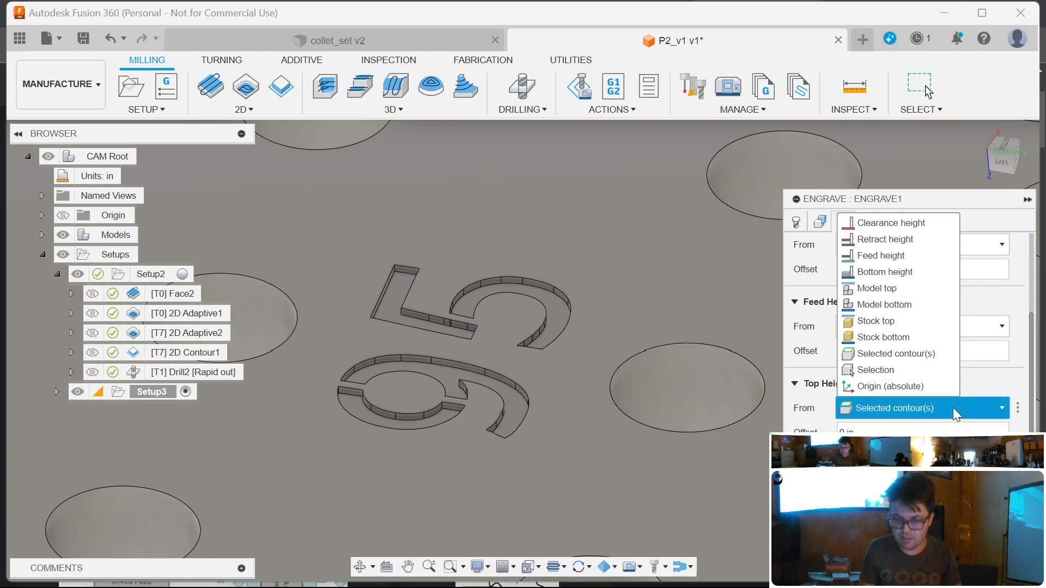
pyautogui.click(929, 287)
pyautogui.click(928, 490)
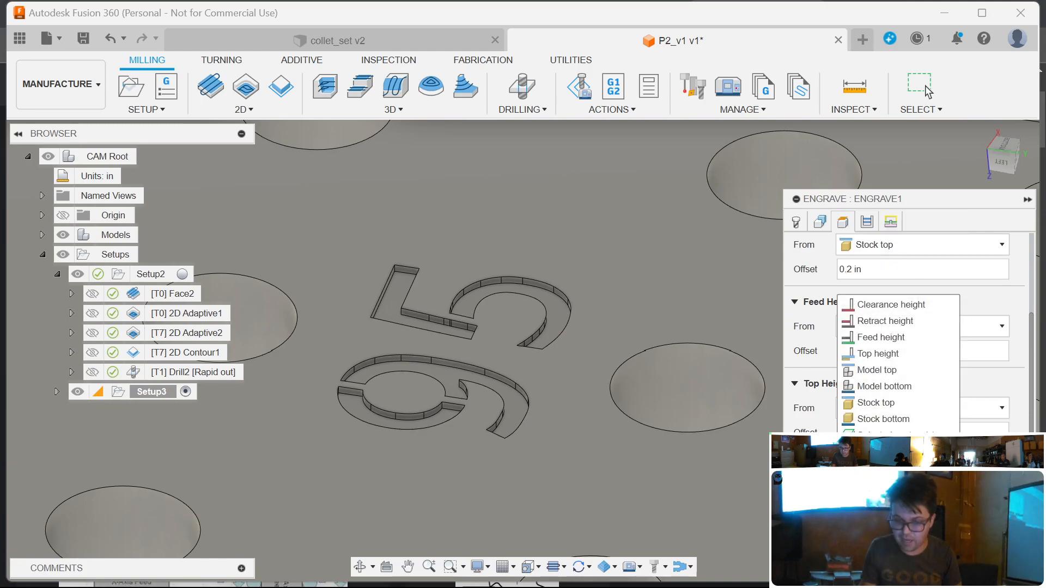
pyautogui.click(921, 437)
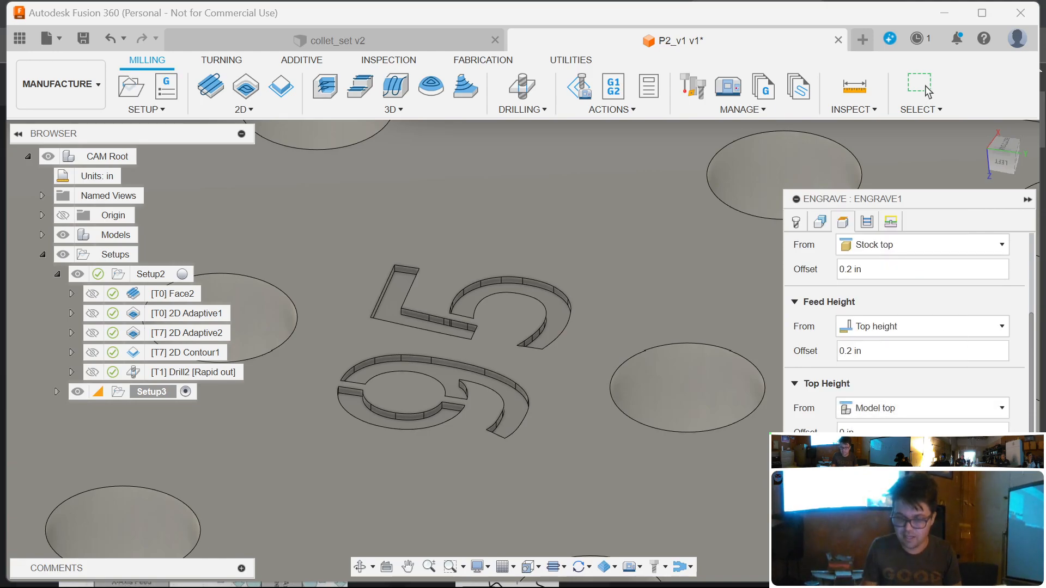
# - Review the engraving's passes and linking settings, create the operation, and view its toolpath at the 95 label
pyautogui.click(867, 222)
pyautogui.click(890, 222)
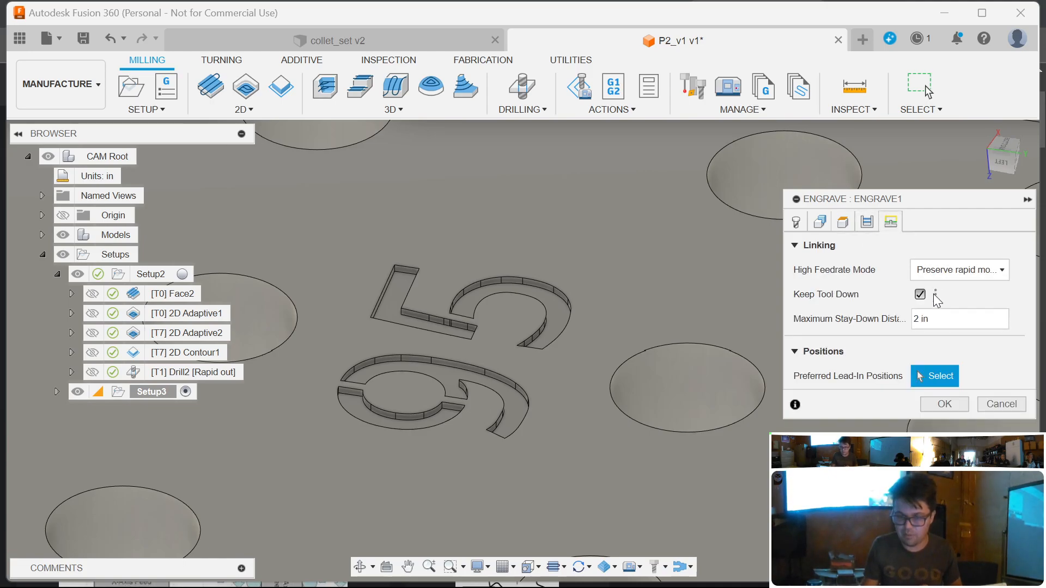
pyautogui.click(933, 404)
pyautogui.keyDown('shift'); pyautogui.moveTo(720, 302); pyautogui.dragTo(657, 251, button='middle'); pyautogui.keyUp('shift')
pyautogui.keyDown('shift'); pyautogui.moveTo(569, 199); pyautogui.dragTo(534, 229, button='middle'); pyautogui.keyUp('shift')
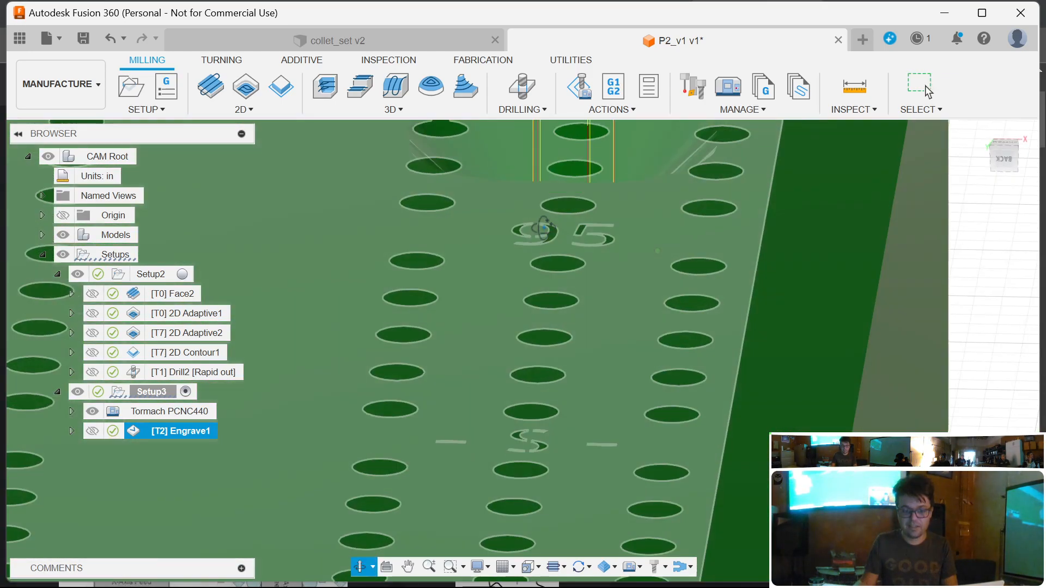
# - Run the machine simulation of the 95 engraving in Setup3 and exit it
pyautogui.scroll(2, 534, 229)
pyautogui.scroll(3, 456, 303)
pyautogui.scroll(-5, 526, 274)
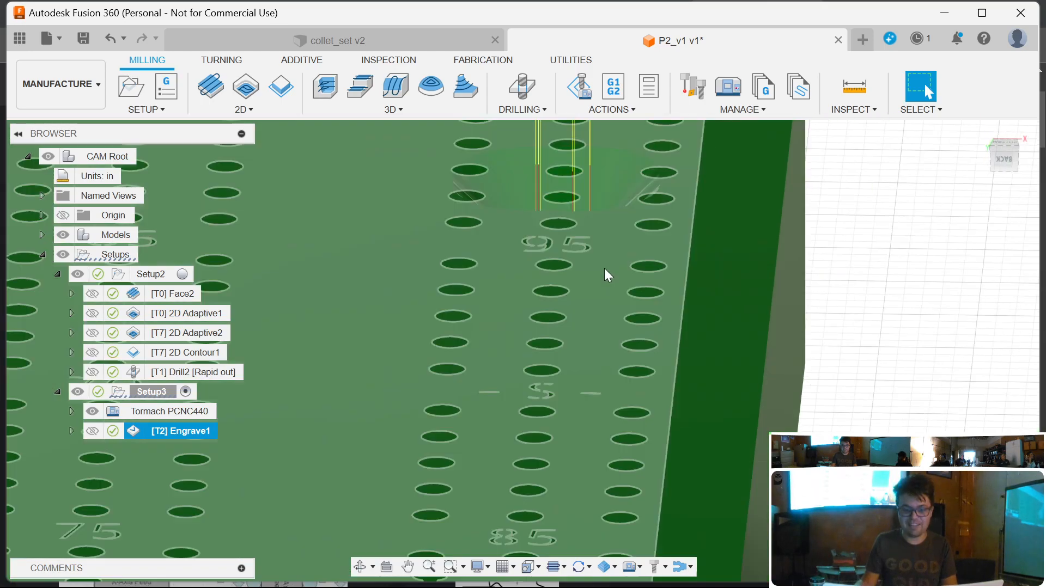
pyautogui.click(898, 231)
pyautogui.moveTo(885, 349); pyautogui.dragTo(918, 388, button='middle')
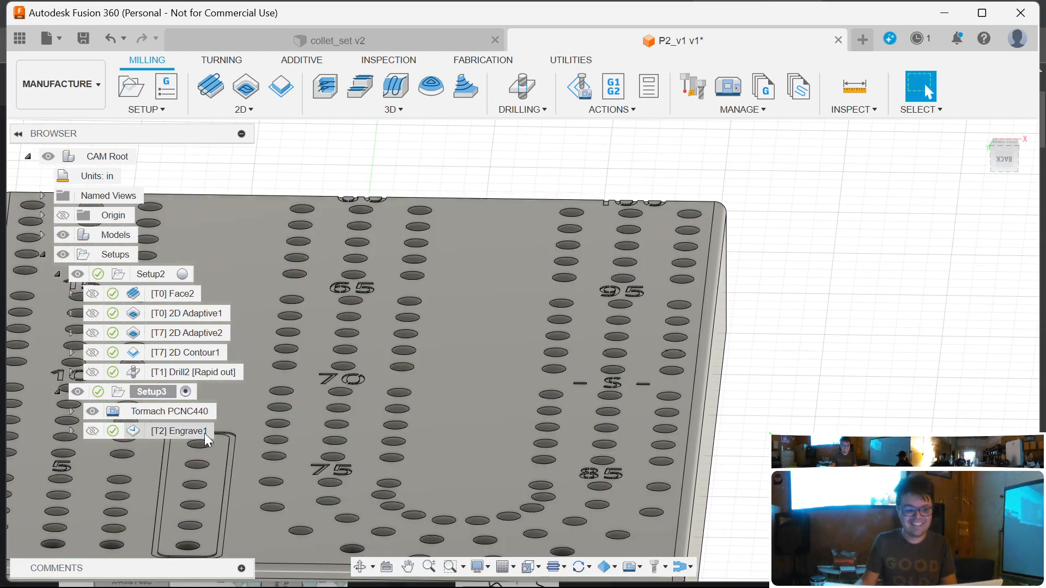
pyautogui.click(180, 430)
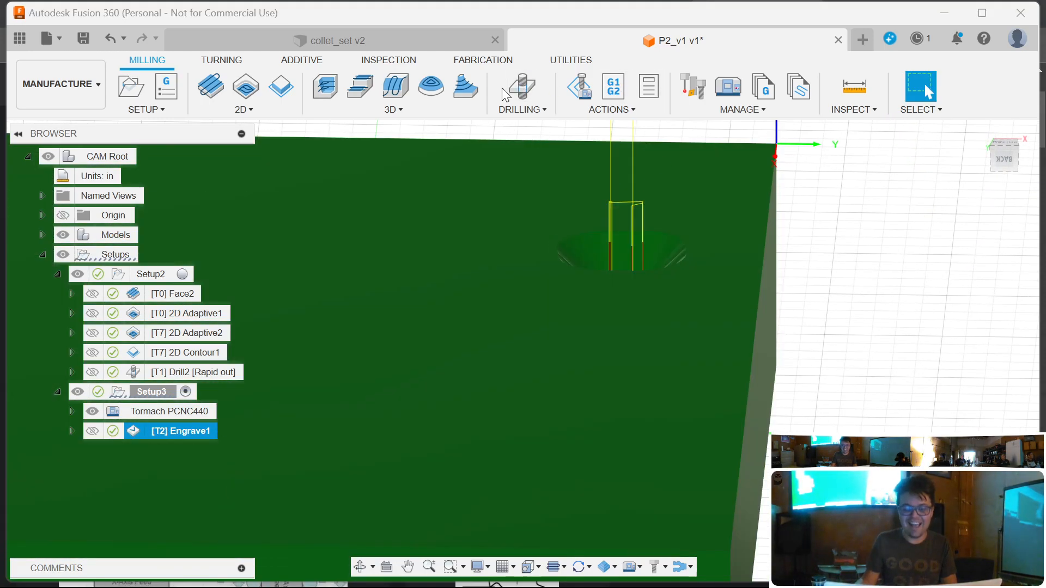
pyautogui.click(573, 90)
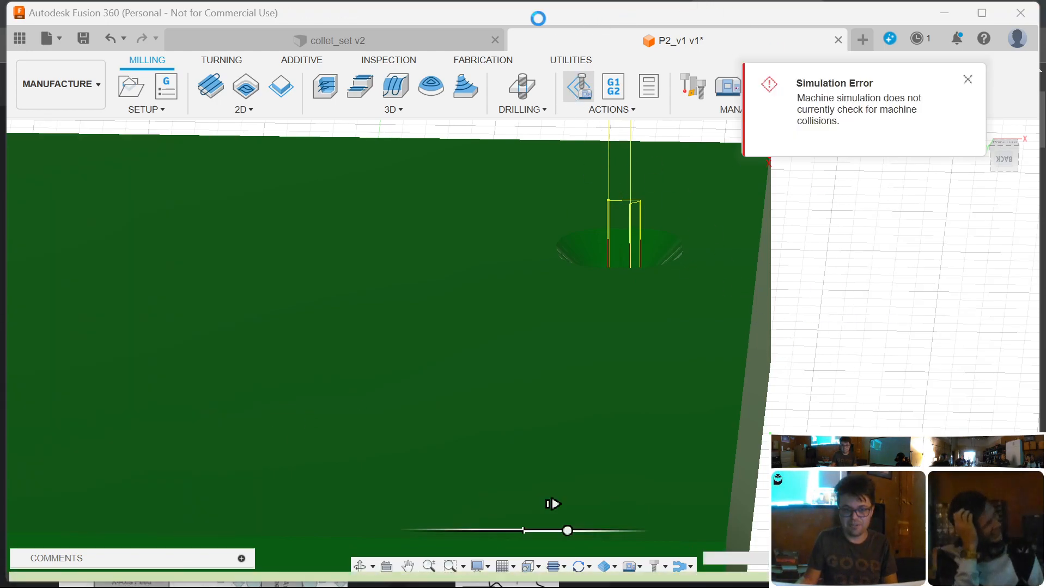
pyautogui.scroll(-3, 489, 306)
pyautogui.scroll(3, 576, 273)
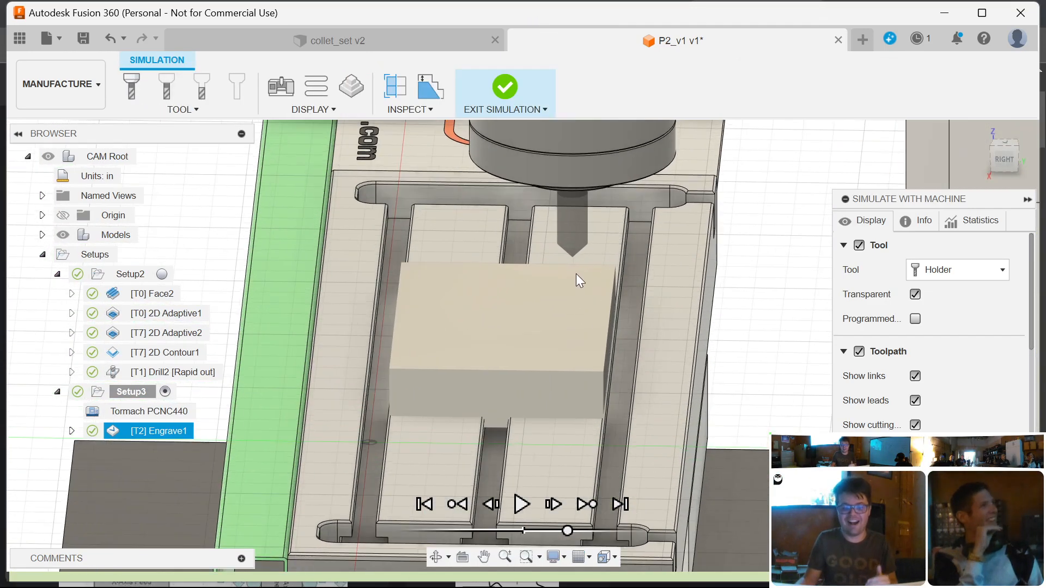
pyautogui.click(516, 506)
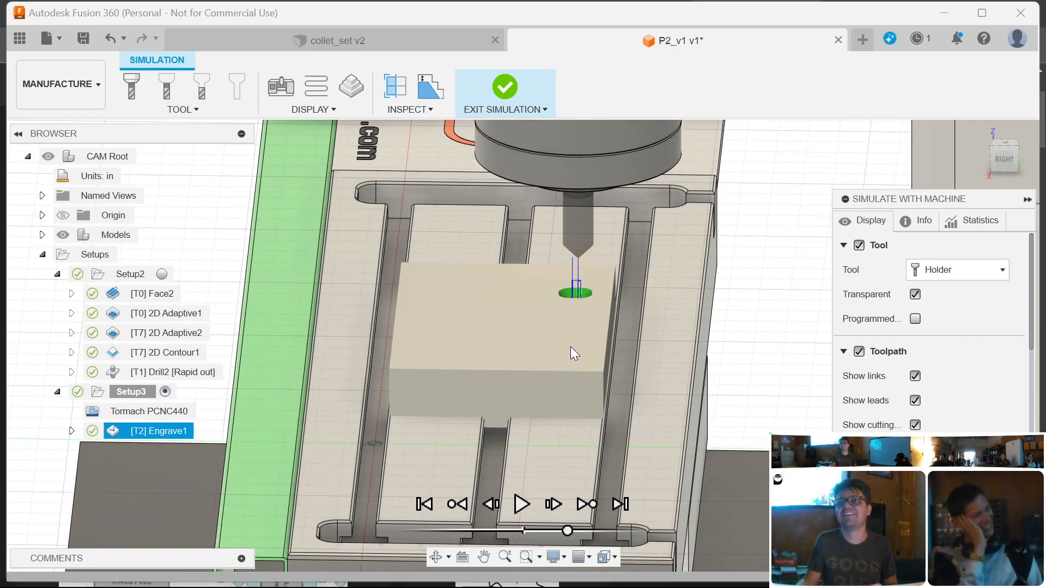
pyautogui.press('Escape')
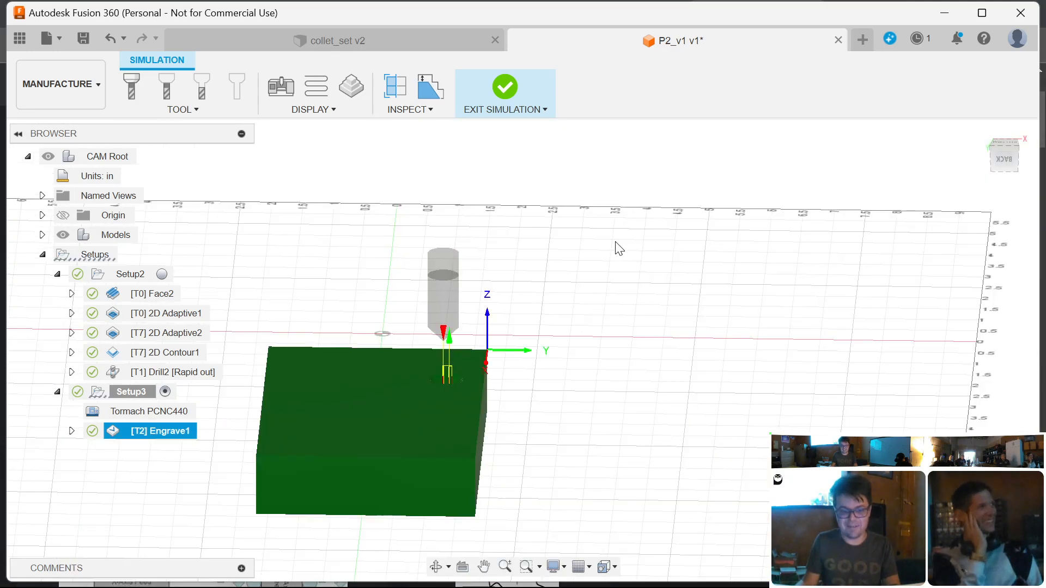
# - Create a facing operation in Setup3 with the 1/2" flat endmill and view its toolpath over the stock
pyautogui.click(613, 420)
pyautogui.keyDown('shift'); pyautogui.moveTo(614, 420); pyautogui.dragTo(305, 439, button='middle'); pyautogui.keyUp('shift')
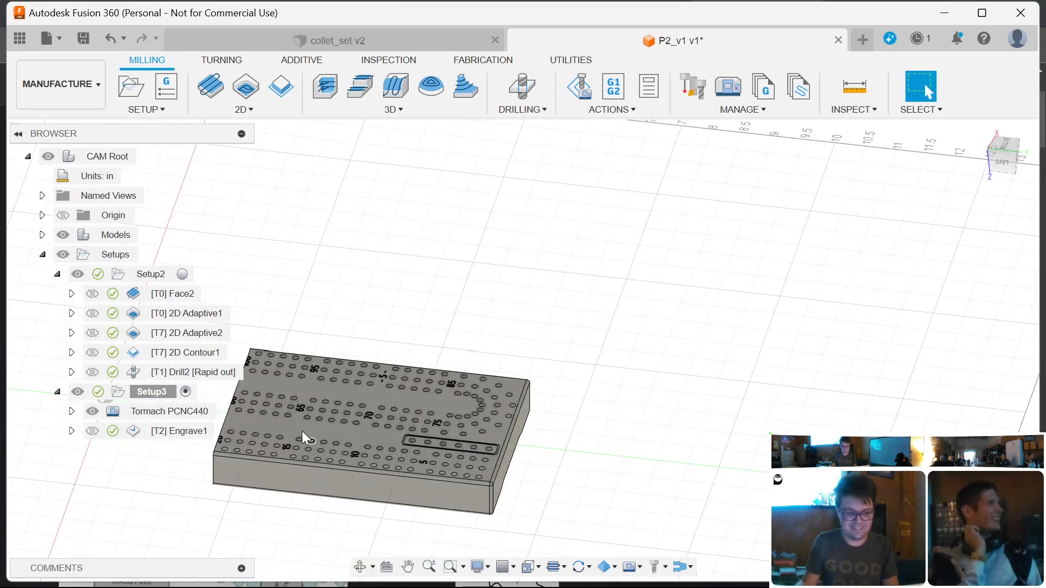
pyautogui.click(211, 86)
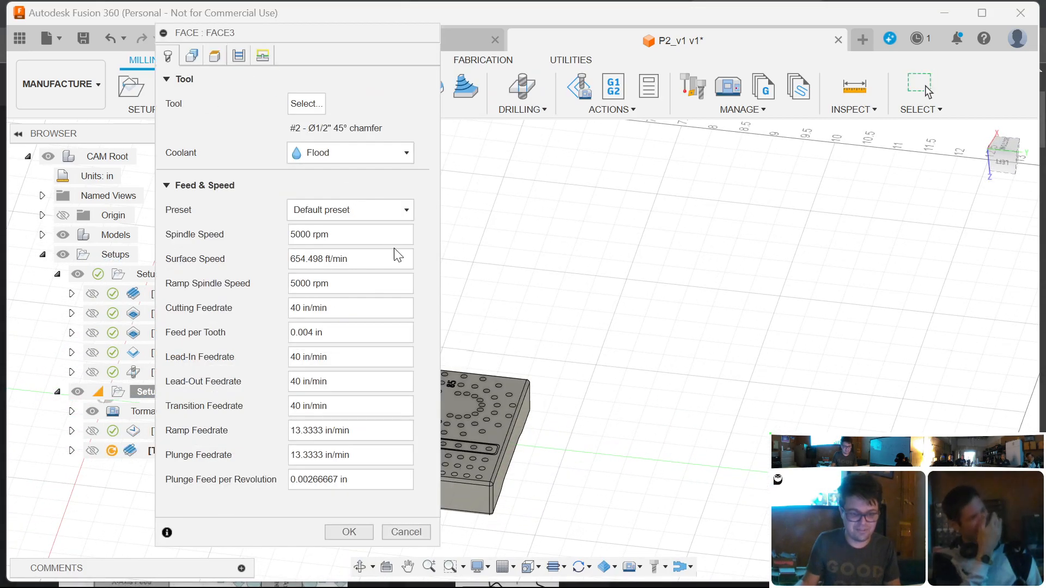
pyautogui.click(304, 104)
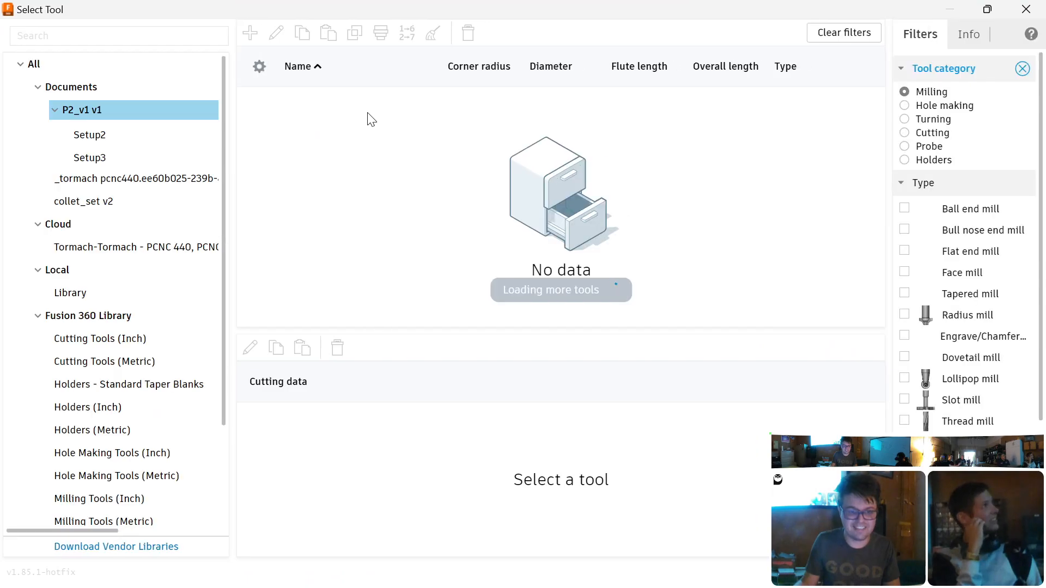
pyautogui.click(345, 123)
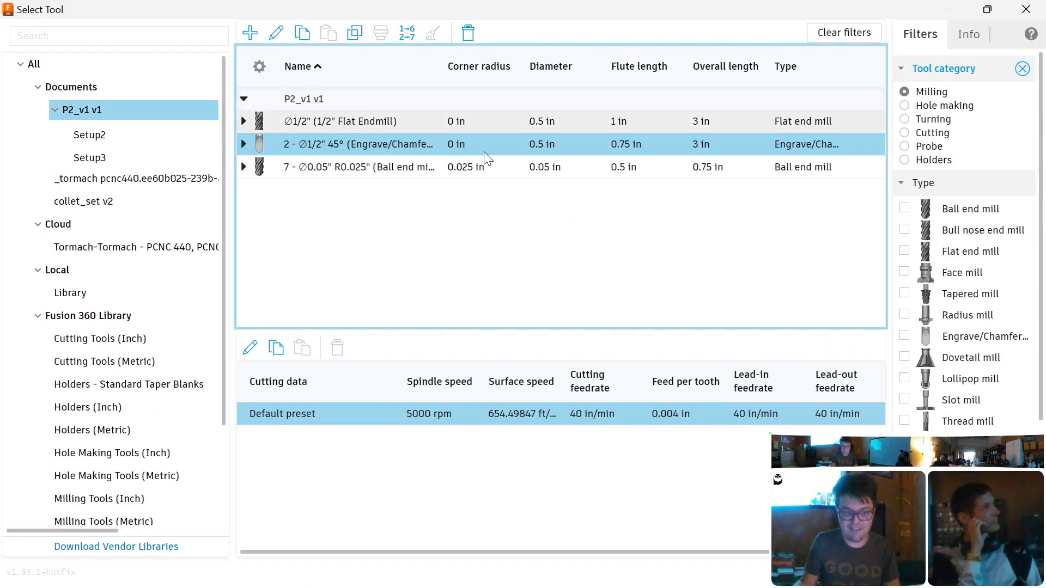
pyautogui.click(406, 124)
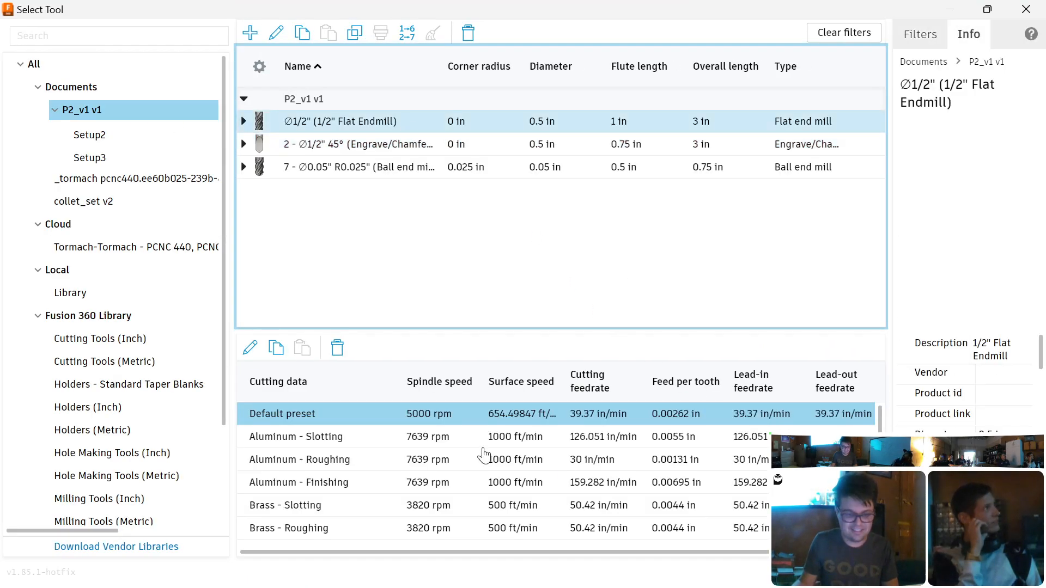
pyautogui.press('Return')
pyautogui.click(345, 530)
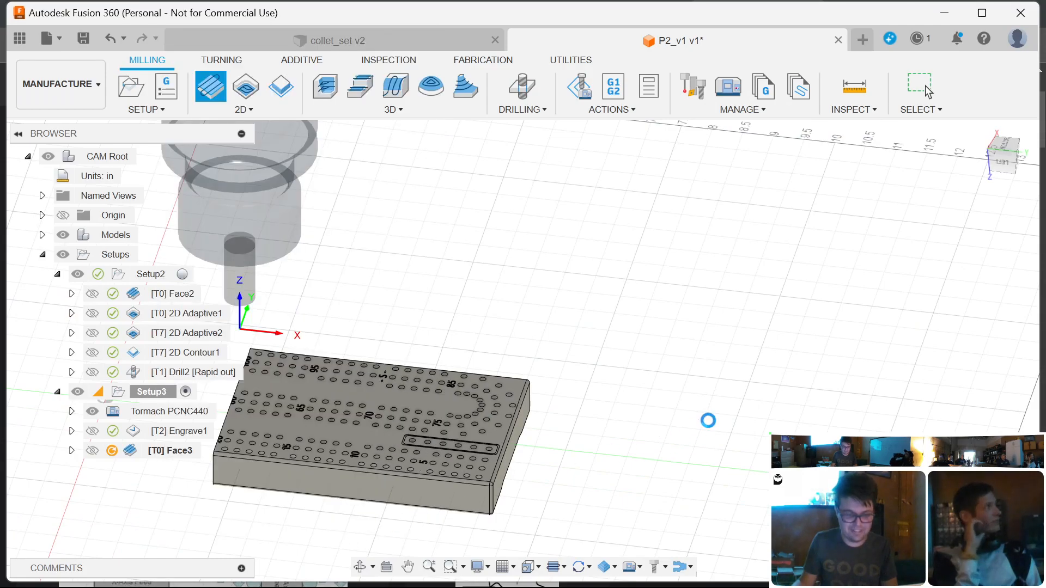
pyautogui.click(164, 450)
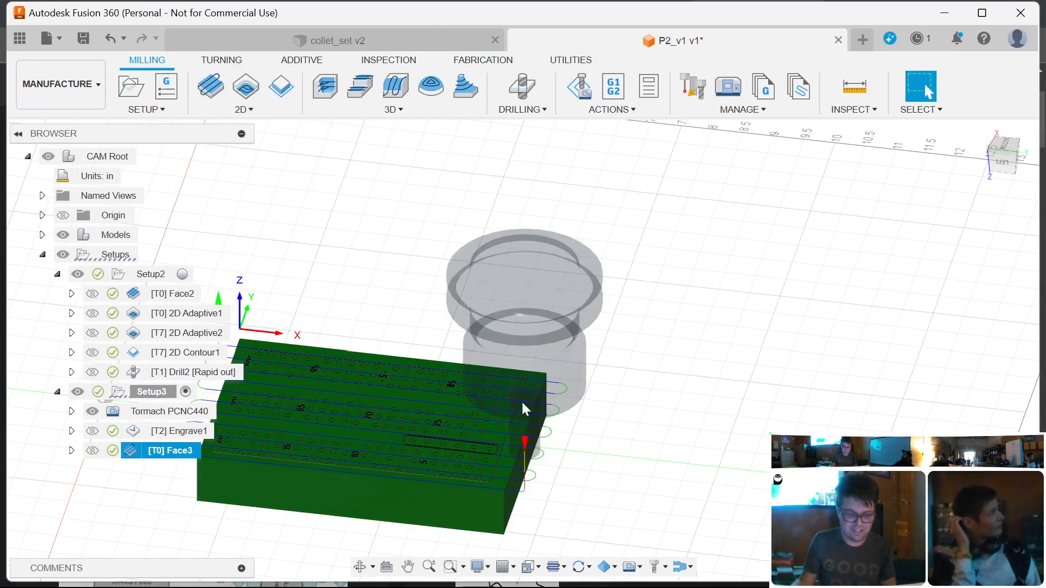
# - Reorder Setup3 so facing runs before the engraving, and view the engraving's toolpath at the 95 label
pyautogui.moveTo(157, 451); pyautogui.dragTo(161, 426)
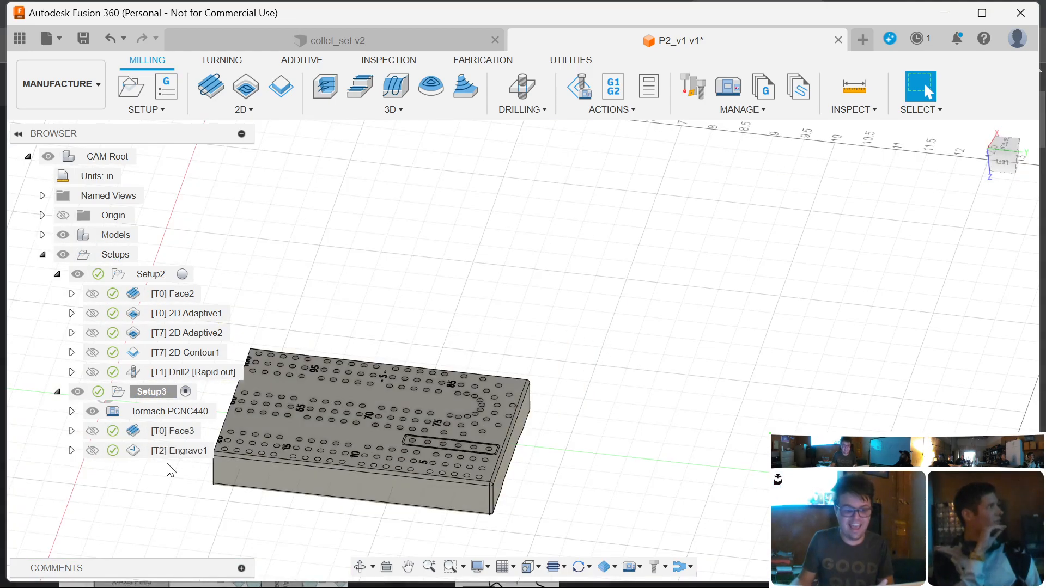
pyautogui.click(176, 451)
pyautogui.scroll(2, 278, 358)
pyautogui.scroll(5, 283, 381)
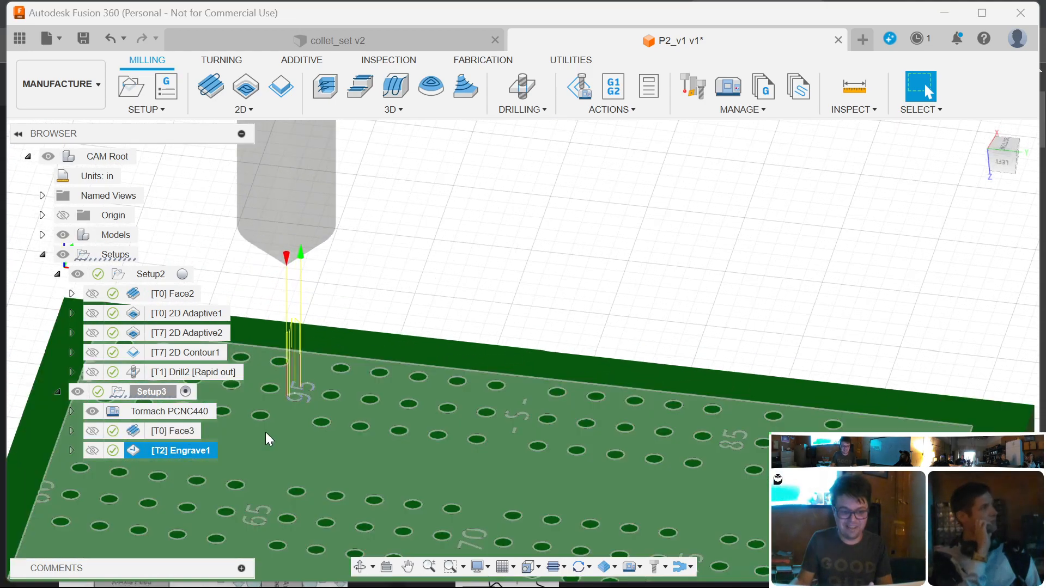
# - Remove the Tormach PCNC440 machine from Setup3 and apply the setup change
pyautogui.click(114, 395)
pyautogui.doubleClick(113, 395)
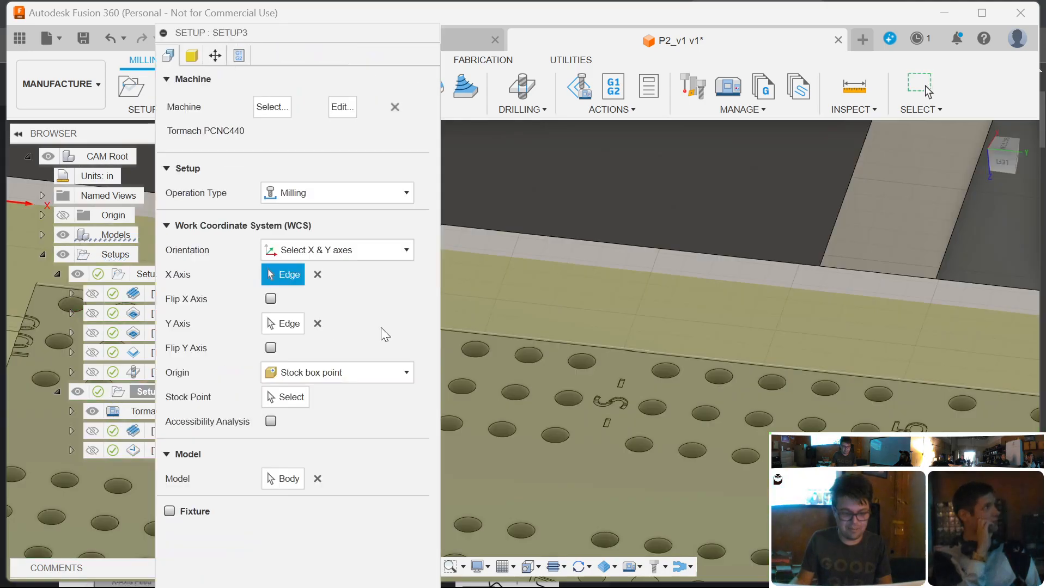
pyautogui.click(396, 107)
pyautogui.moveTo(372, 36); pyautogui.dragTo(349, 71)
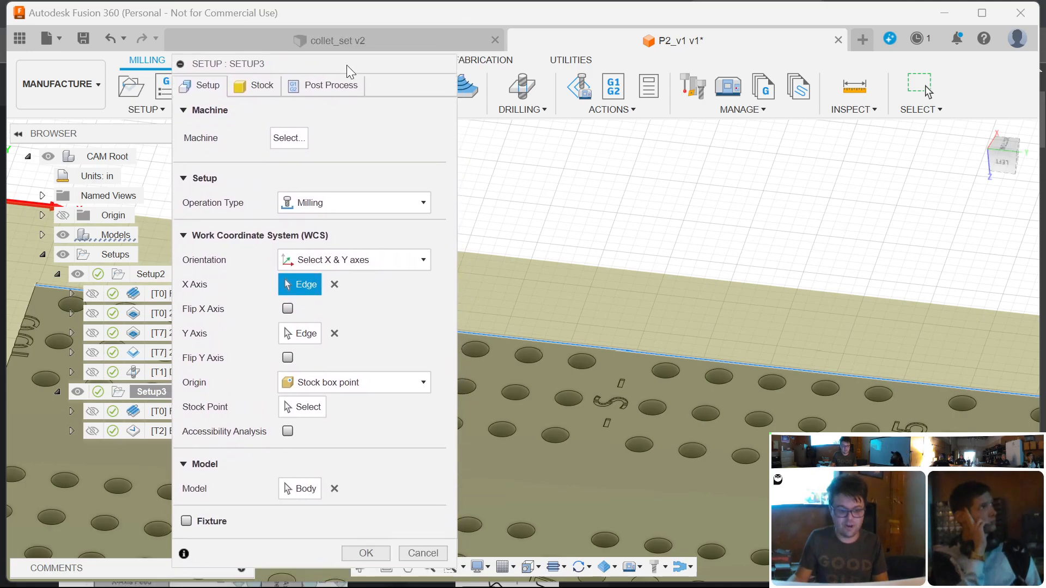
pyautogui.click(366, 551)
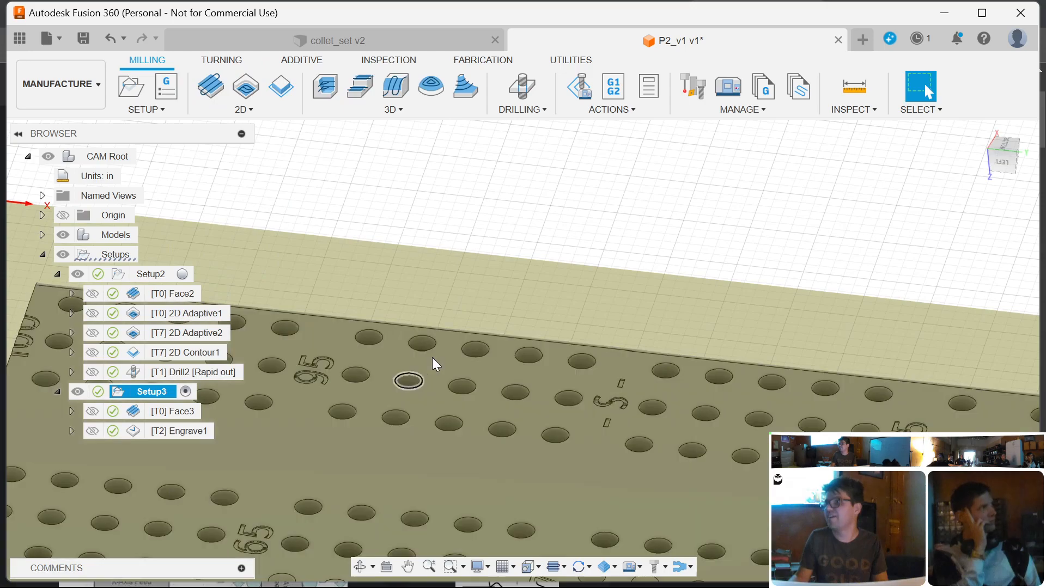
# - Simulate the engraving without the machine, examine the cut profile of the 95 label's digits up close, and exit the simulation
pyautogui.click(185, 433)
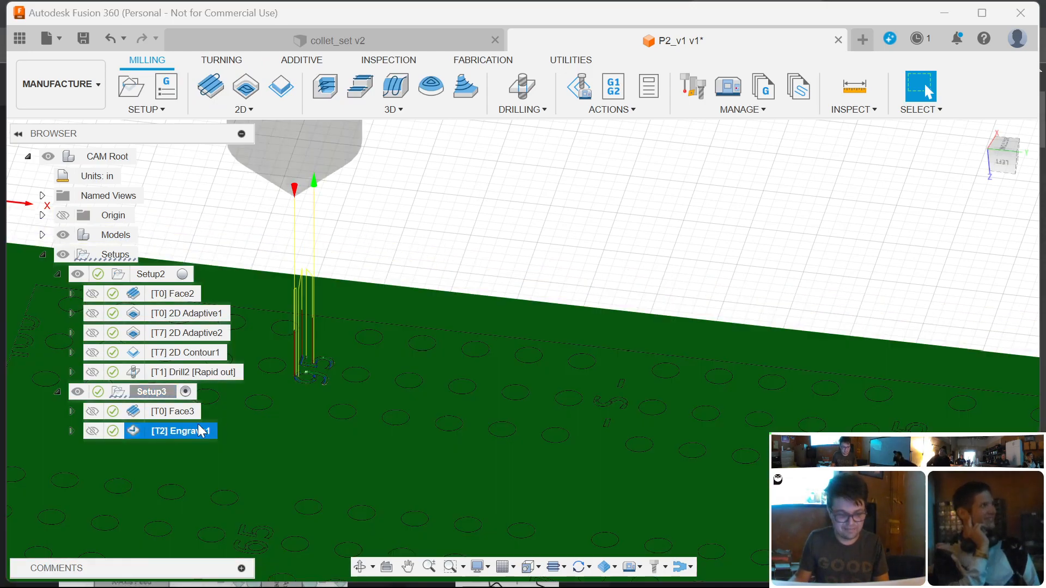
pyautogui.click(579, 86)
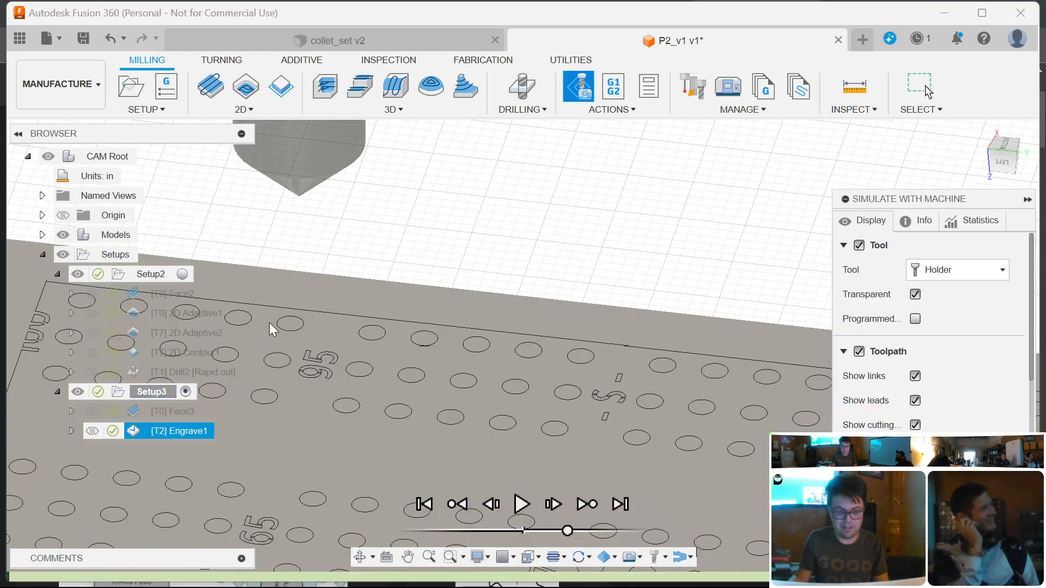
pyautogui.scroll(5, 294, 382)
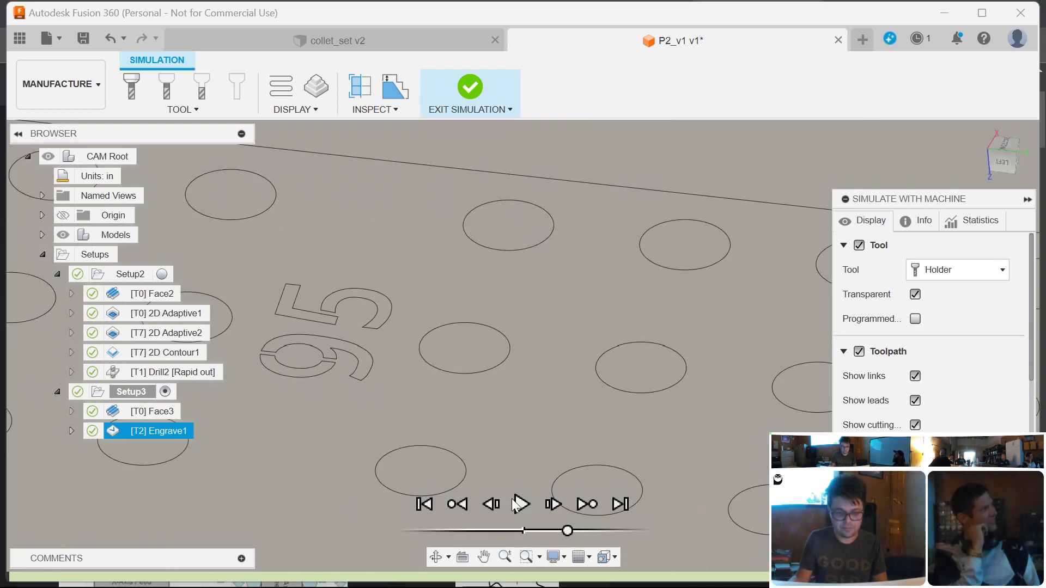
pyautogui.click(519, 504)
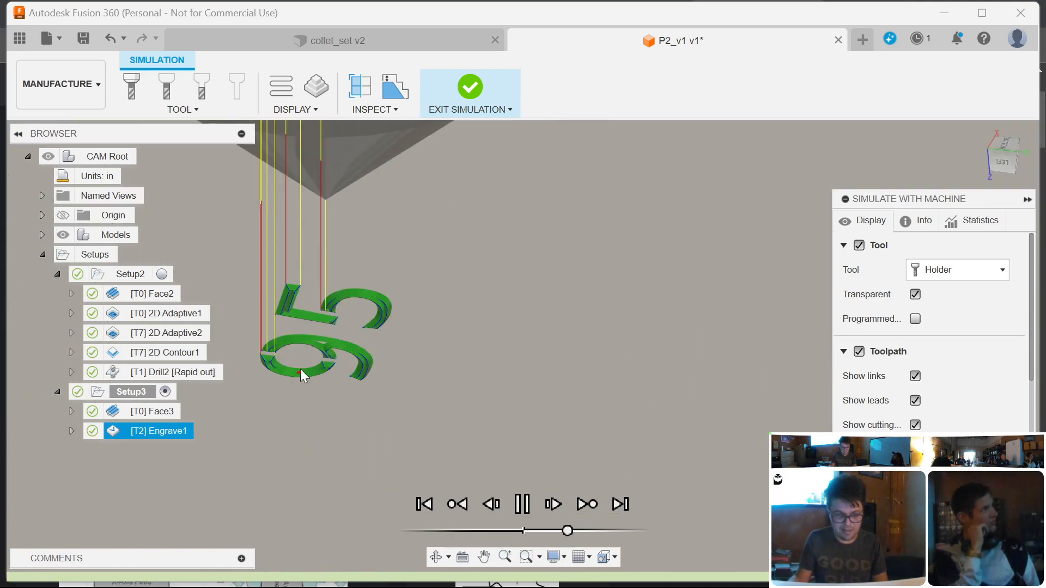
pyautogui.scroll(4, 318, 355)
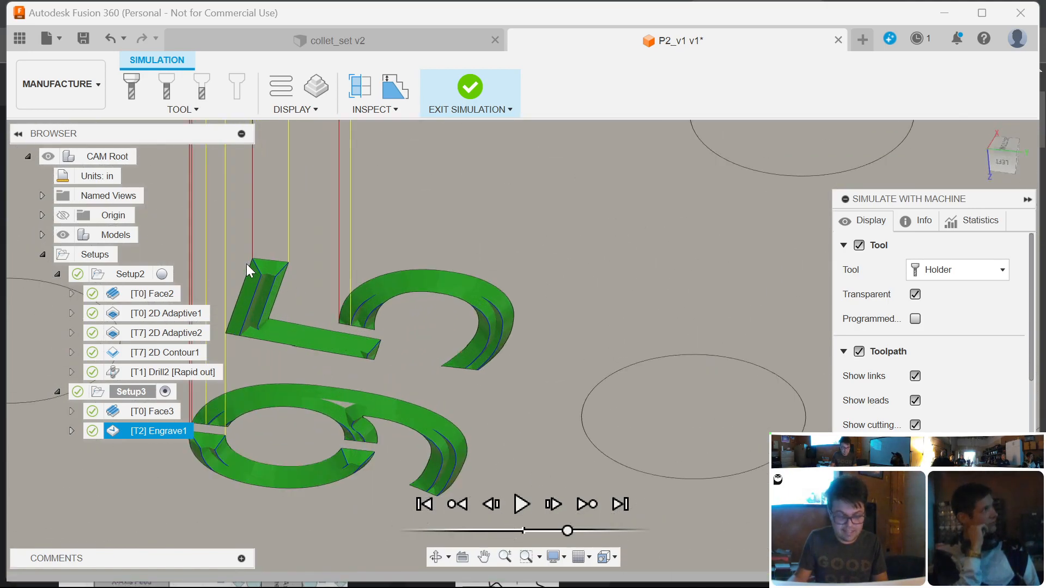
pyautogui.scroll(5, 255, 272)
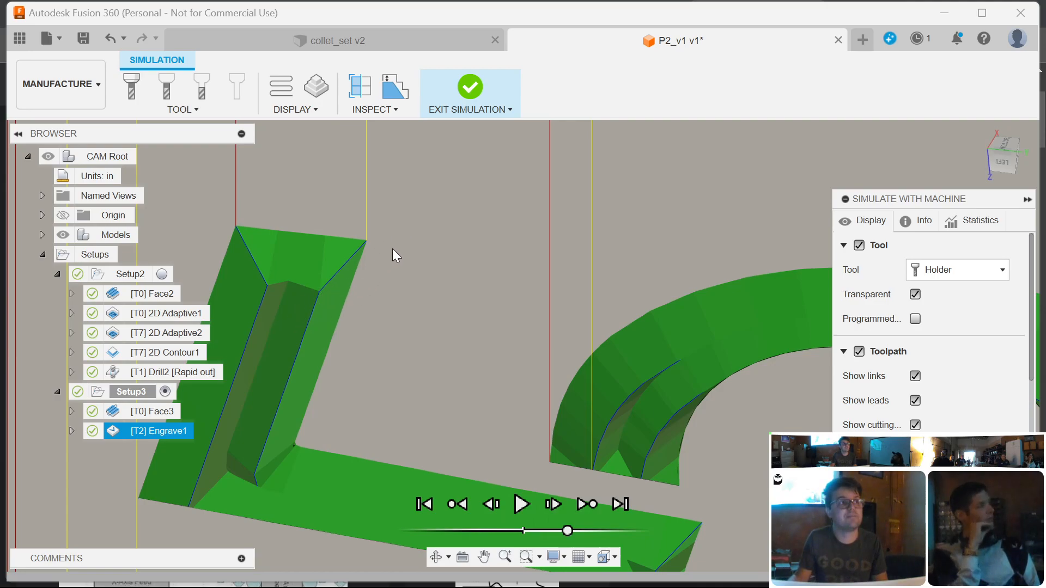
pyautogui.scroll(-2, 348, 284)
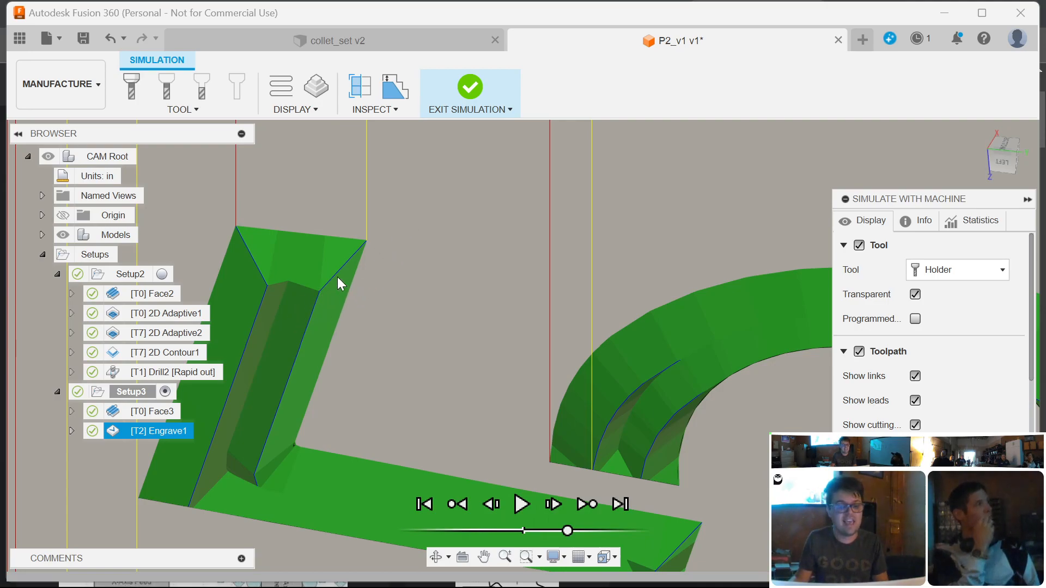
pyautogui.scroll(2, 335, 272)
pyautogui.scroll(-4, 341, 277)
pyautogui.keyDown('shift'); pyautogui.moveTo(519, 333); pyautogui.dragTo(480, 334, button='middle'); pyautogui.keyUp('shift')
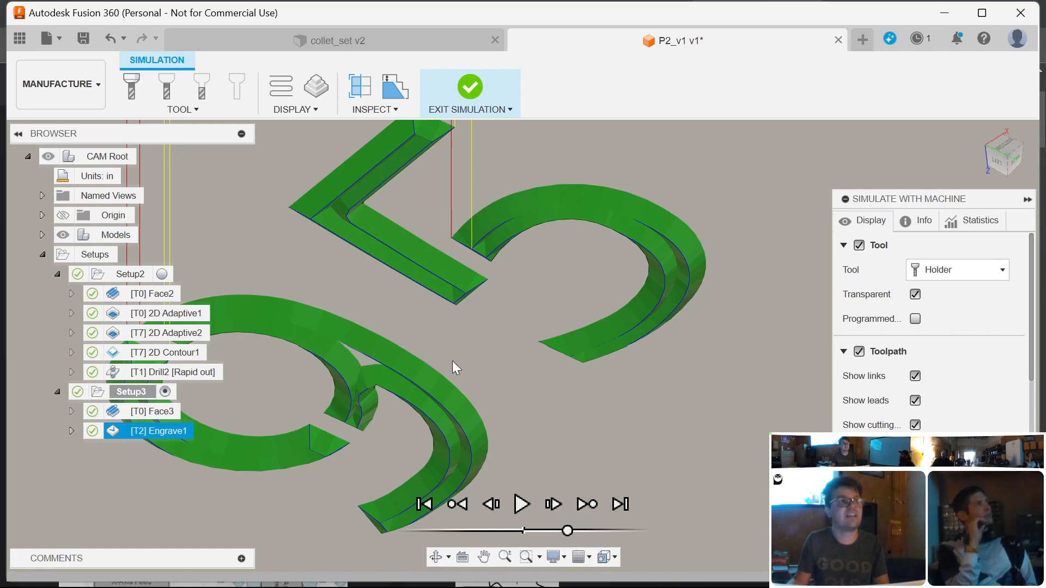
pyautogui.scroll(-5, 479, 344)
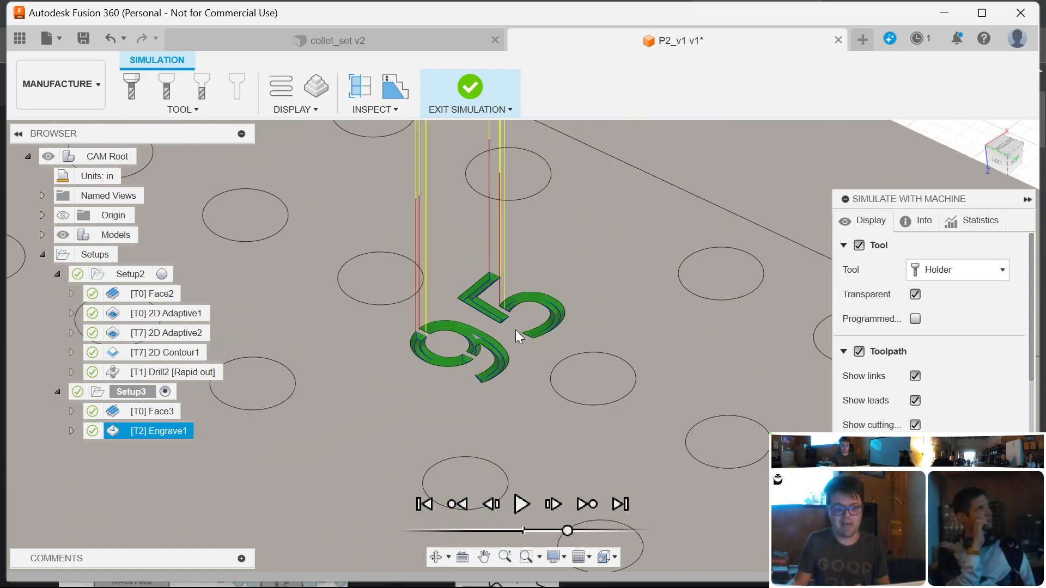
pyautogui.click(467, 87)
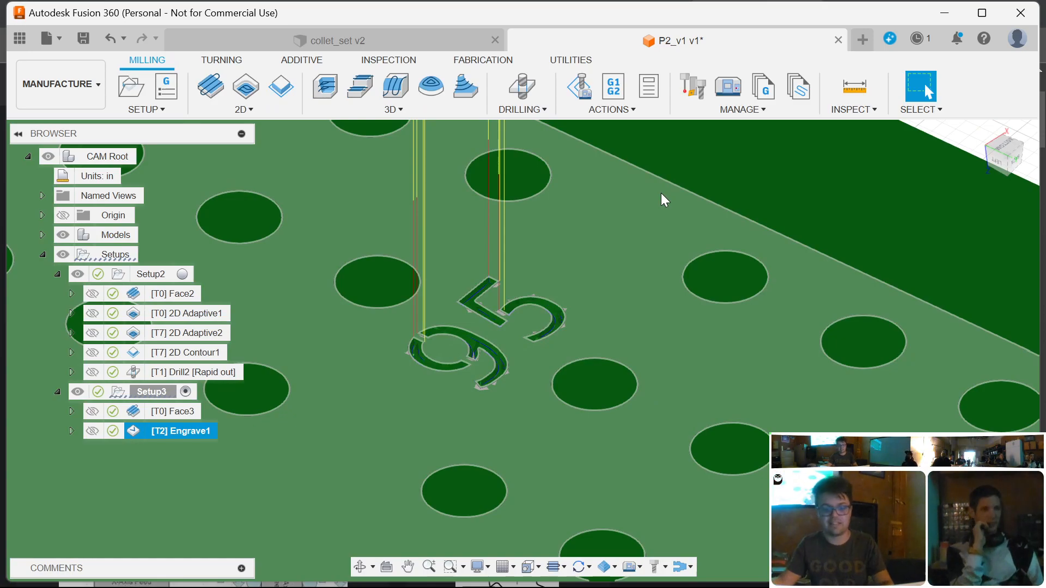
# - Try to post-process all of Setup2's operations as a single NC program named fasldkfjlkjf
pyautogui.press('Escape')
pyautogui.scroll(4, 654, 303)
pyautogui.scroll(-5, 625, 259)
pyautogui.scroll(-10, 644, 267)
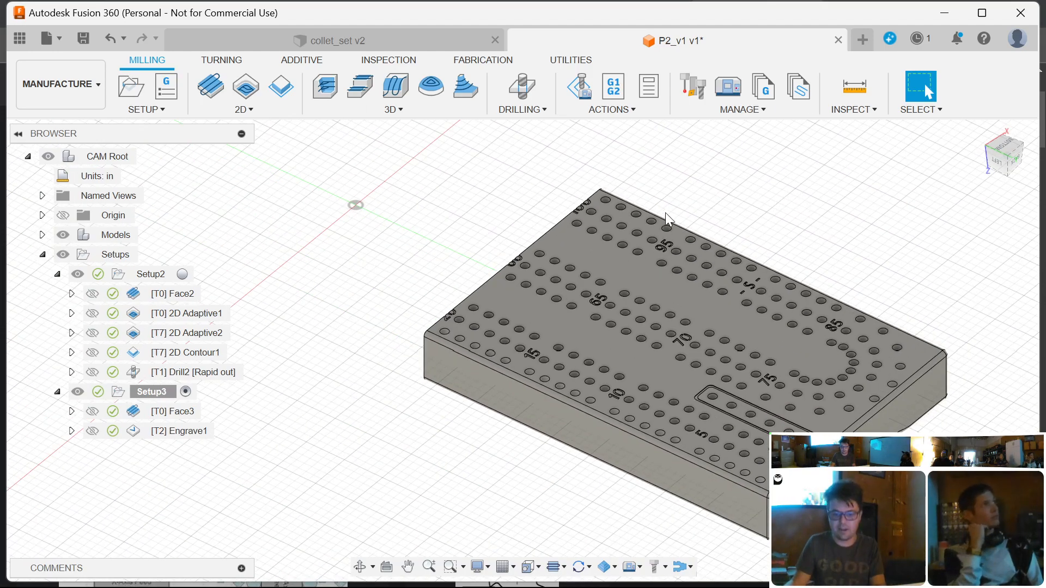
pyautogui.click(155, 277)
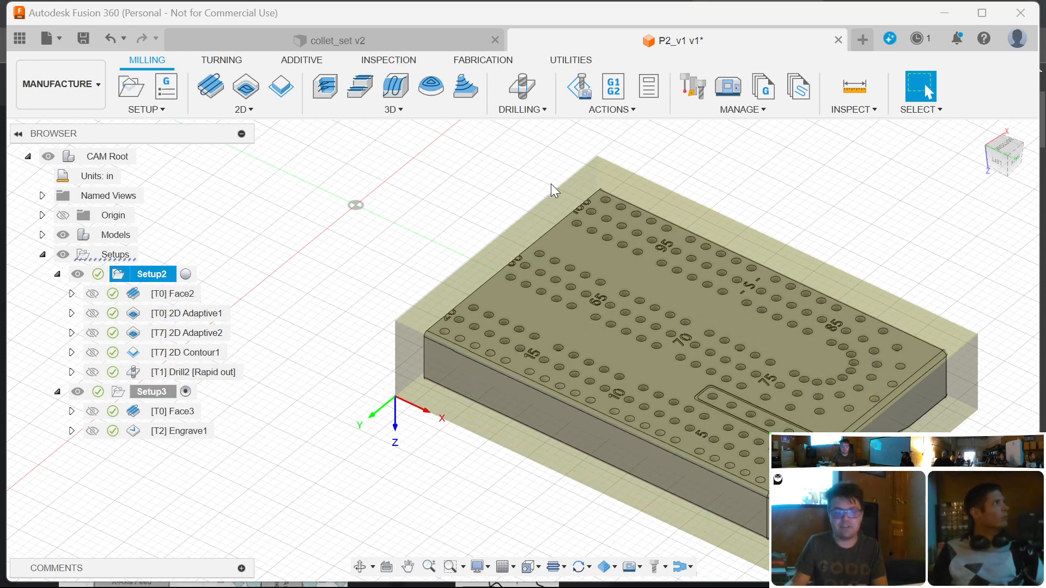
pyautogui.click(613, 90)
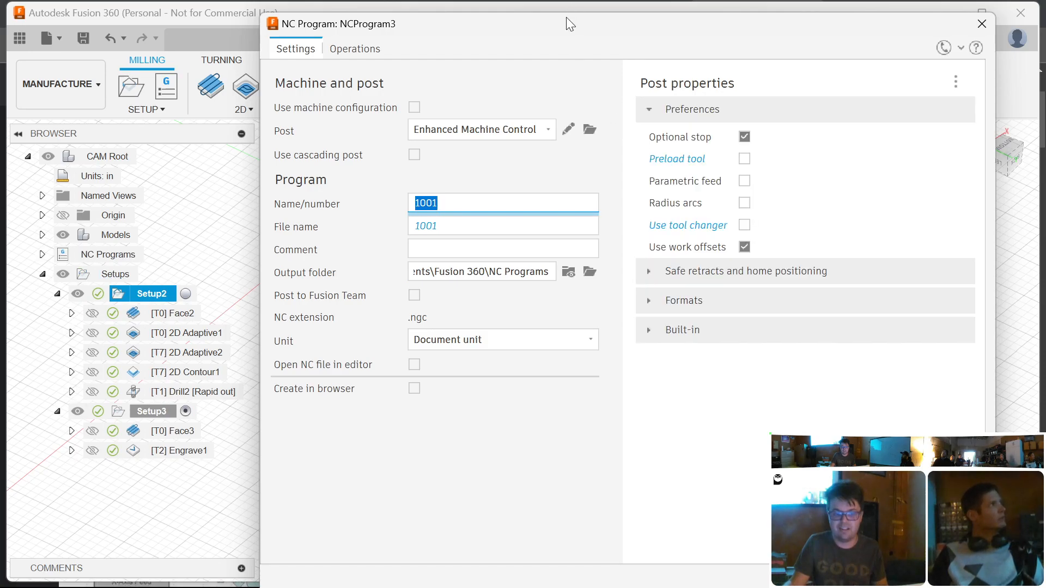
pyautogui.moveTo(563, 14); pyautogui.dragTo(572, 109)
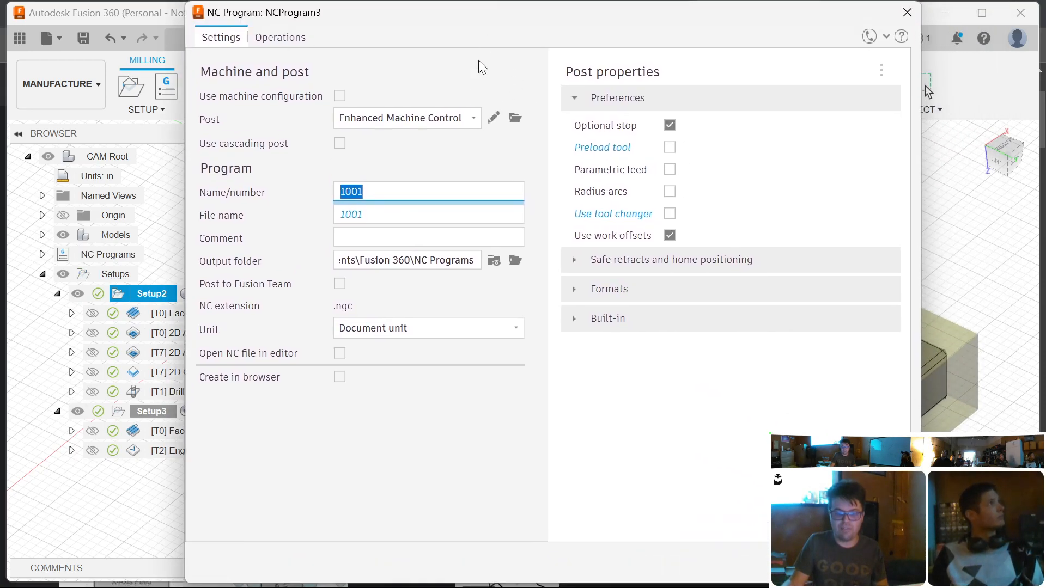
pyautogui.write('fasldkfjlkjf')
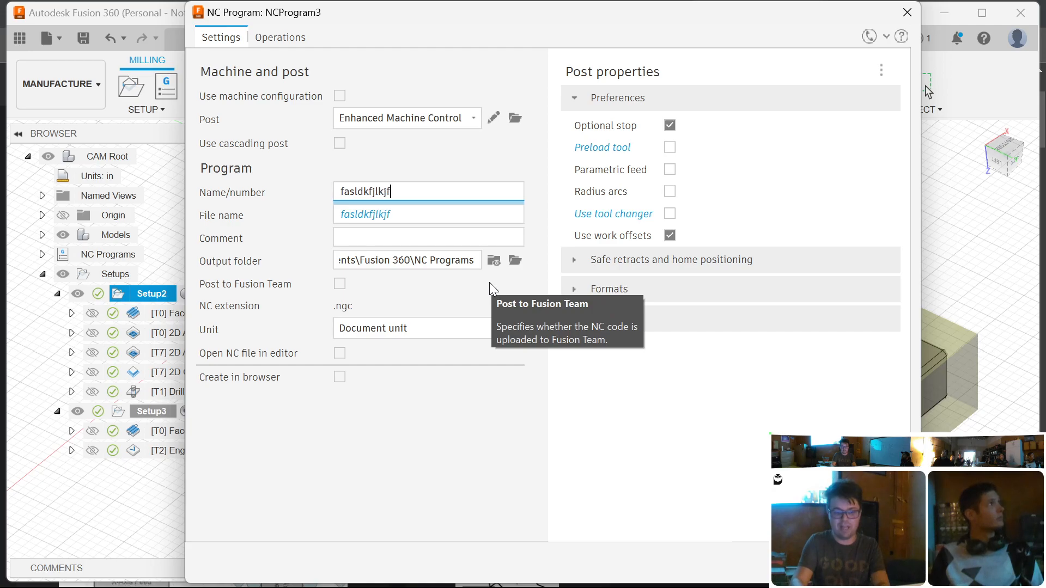
pyautogui.press('Return')
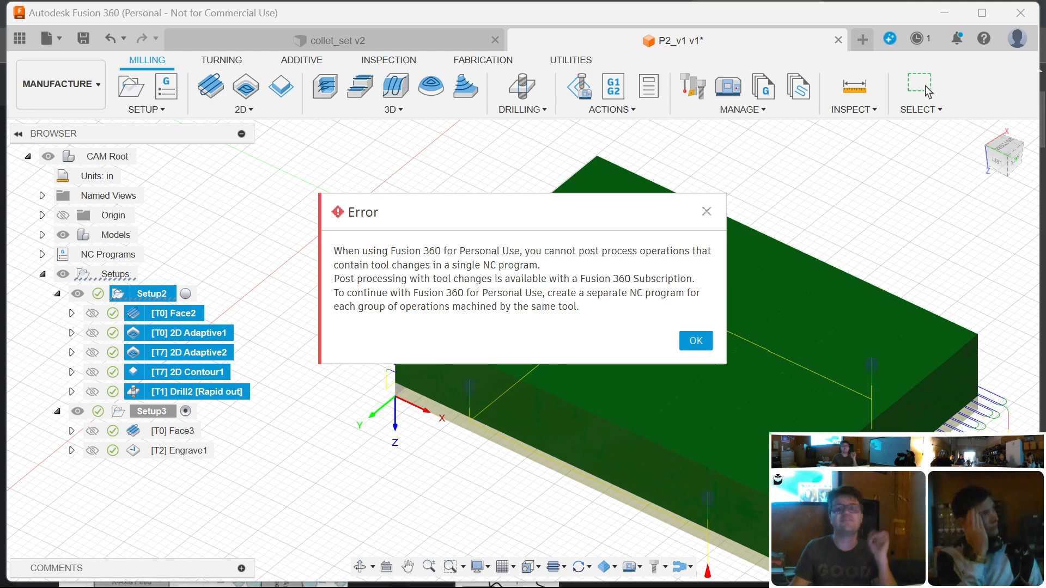
# - Dismiss the tool-change error, select only Setup2's Face2 and 2D Adaptive1 operations, and start a new NC program for them
pyautogui.click(698, 340)
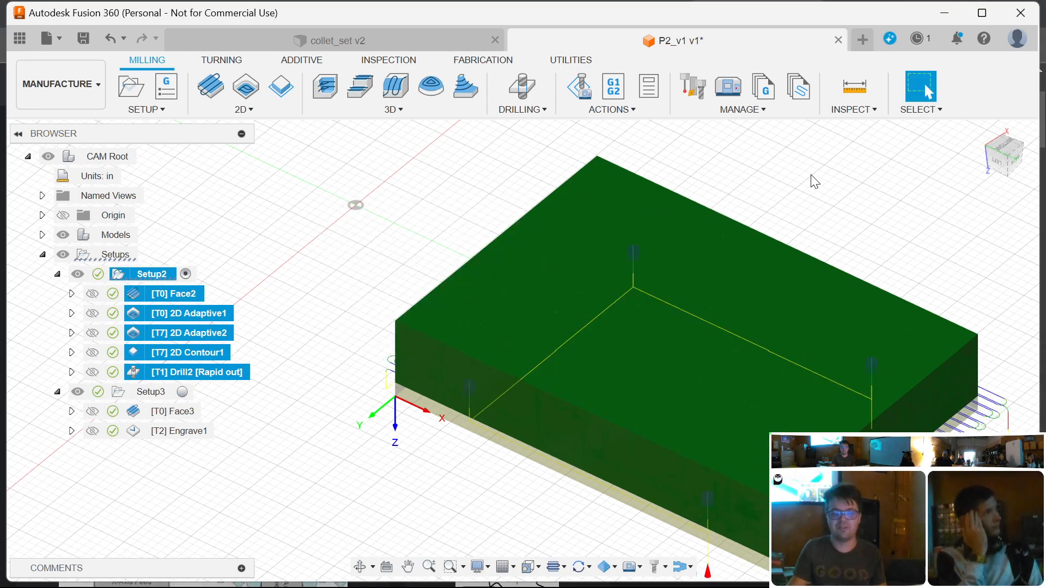
pyautogui.click(180, 294)
pyautogui.keyDown('ctrl'); pyautogui.click(210, 314); pyautogui.keyUp('ctrl')
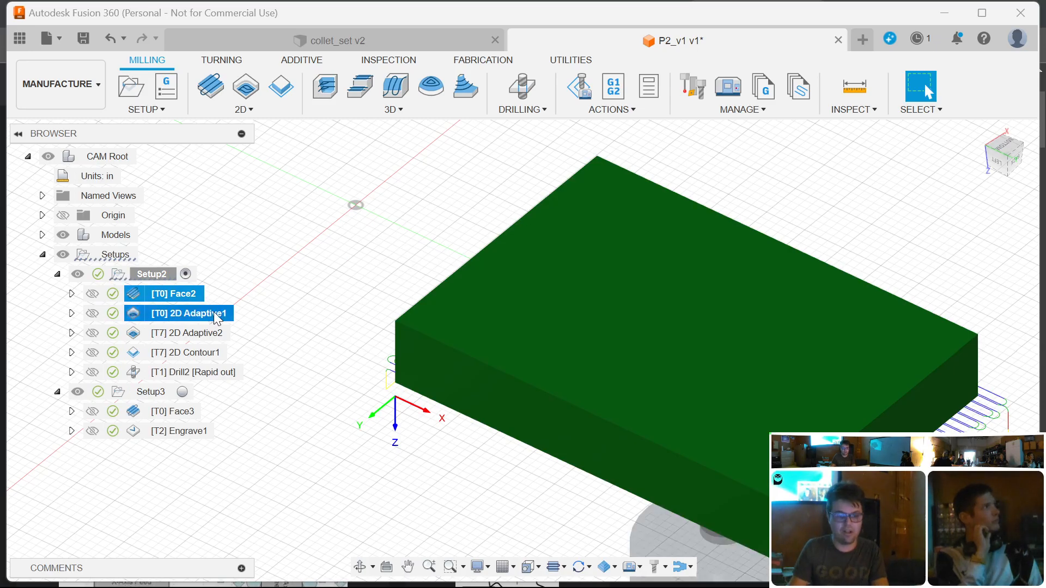
pyautogui.scroll(3, 423, 275)
pyautogui.scroll(-5, 451, 318)
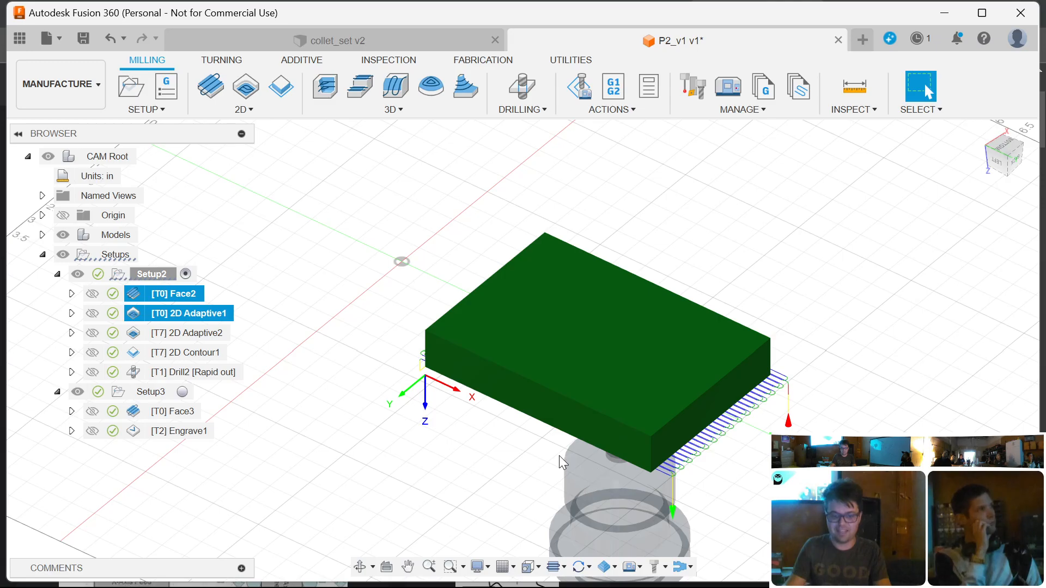
pyautogui.keyDown('shift'); pyautogui.moveTo(586, 464); pyautogui.dragTo(686, 273, button='middle'); pyautogui.keyUp('shift')
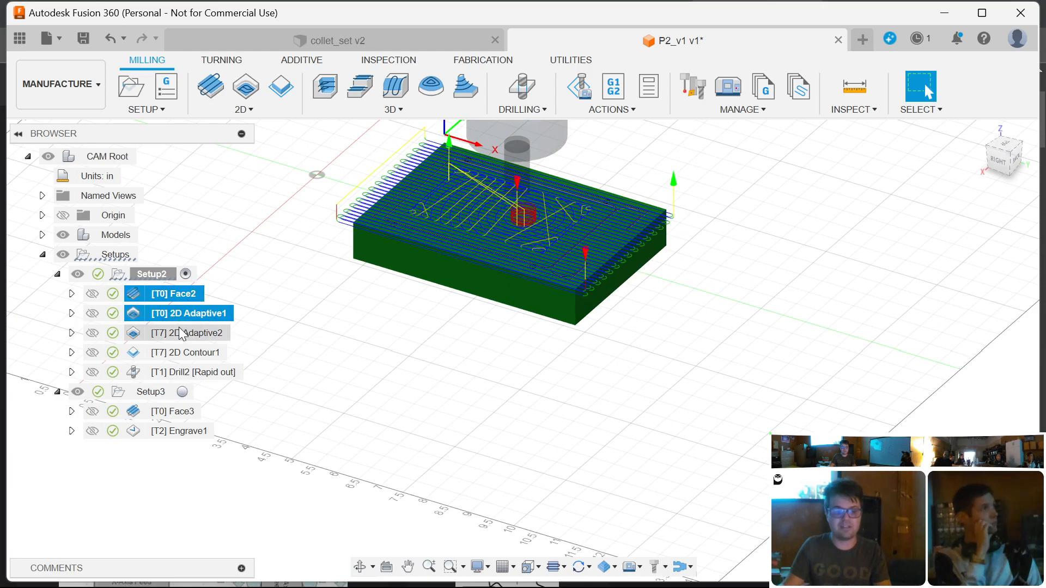
pyautogui.scroll(3, 547, 480)
pyautogui.scroll(-5, 542, 479)
pyautogui.scroll(3, 518, 245)
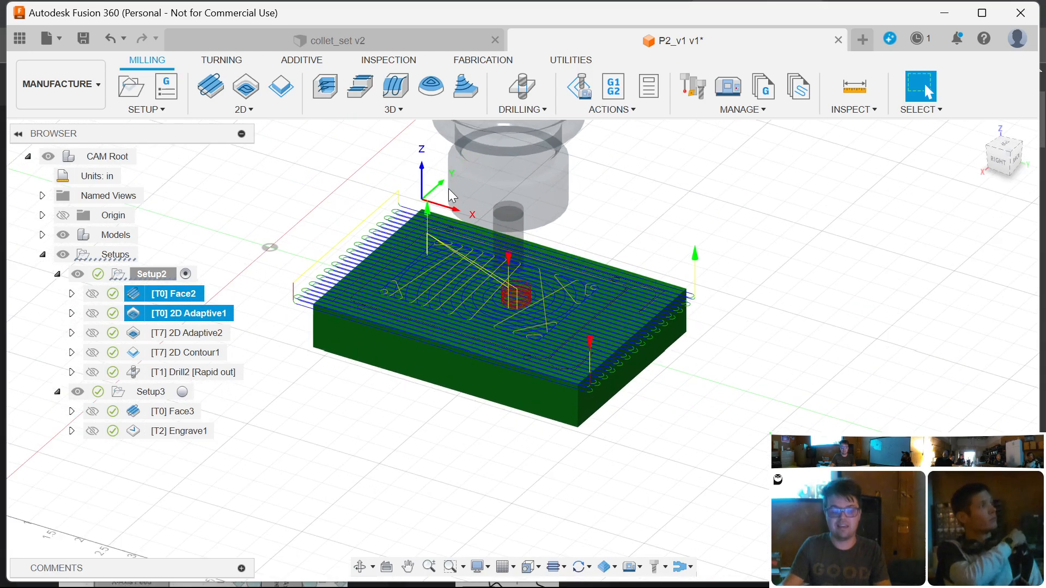
pyautogui.scroll(2, 452, 196)
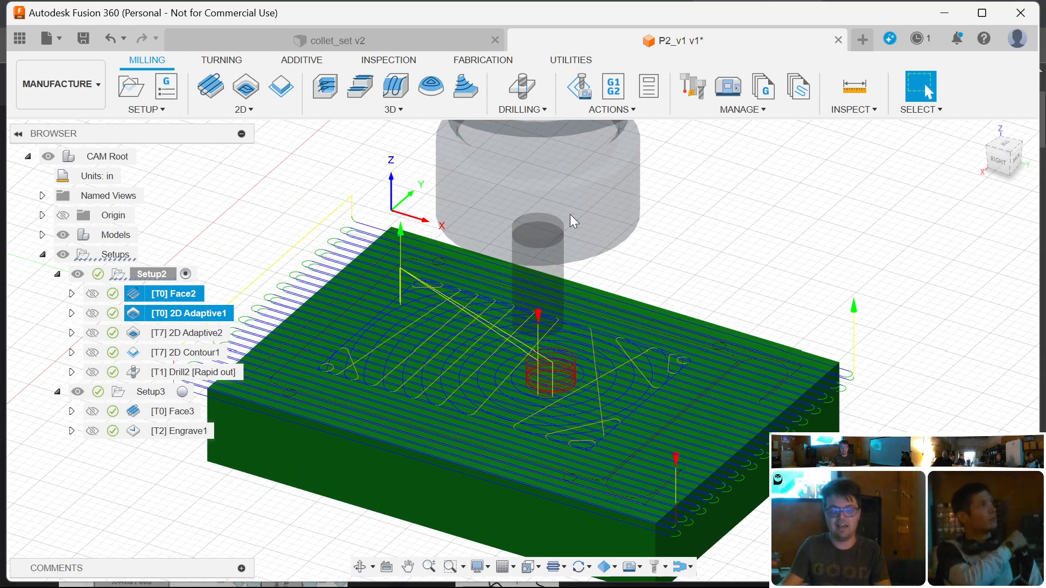
pyautogui.click(611, 89)
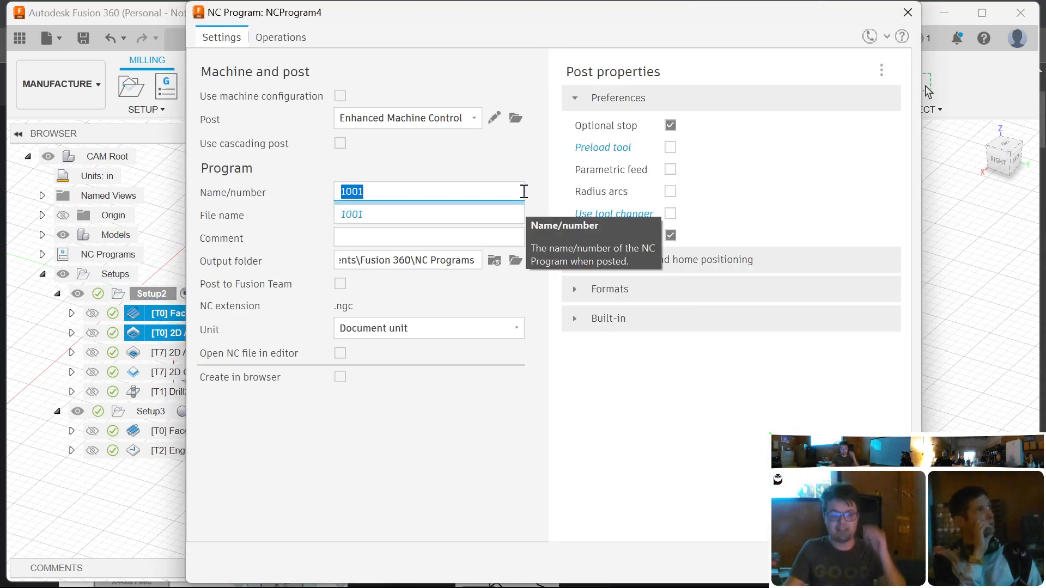
# - Browse the Fusion 360 library's post processors through to the end of the list, then close the library without choosing one
pyautogui.click(471, 121)
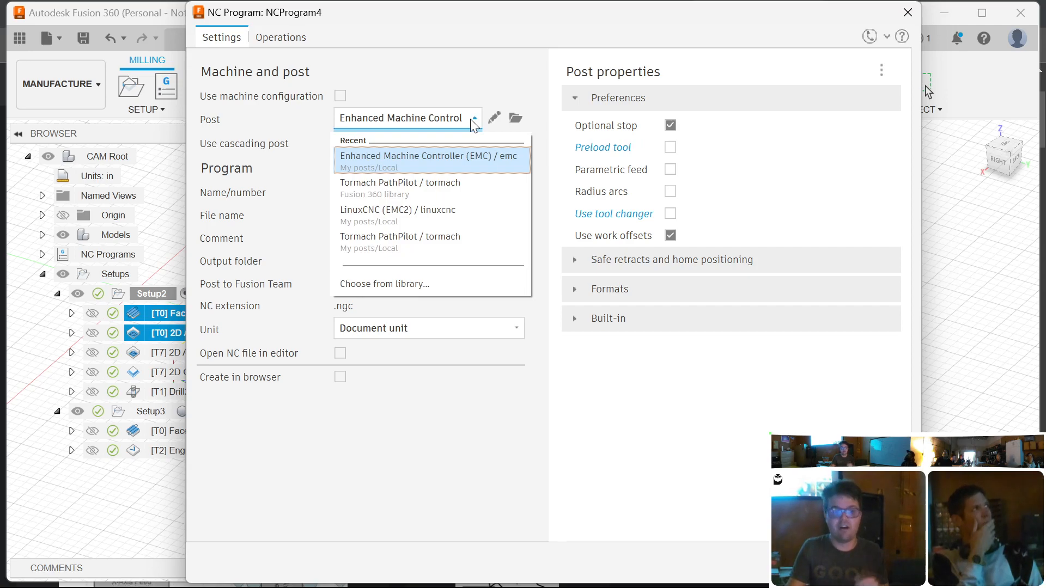
pyautogui.click(430, 284)
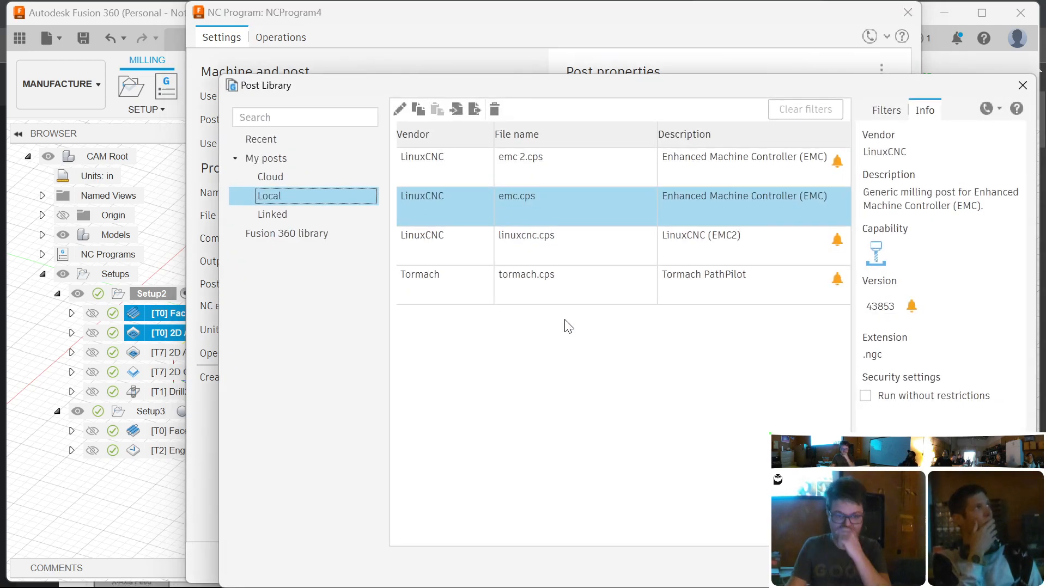
pyautogui.click(294, 233)
pyautogui.scroll(-15, 570, 224)
pyautogui.scroll(-20, 576, 239)
pyautogui.scroll(-20, 573, 251)
pyautogui.scroll(-20, 574, 251)
pyautogui.scroll(-20, 573, 260)
pyautogui.scroll(-20, 574, 267)
pyautogui.scroll(-20, 573, 267)
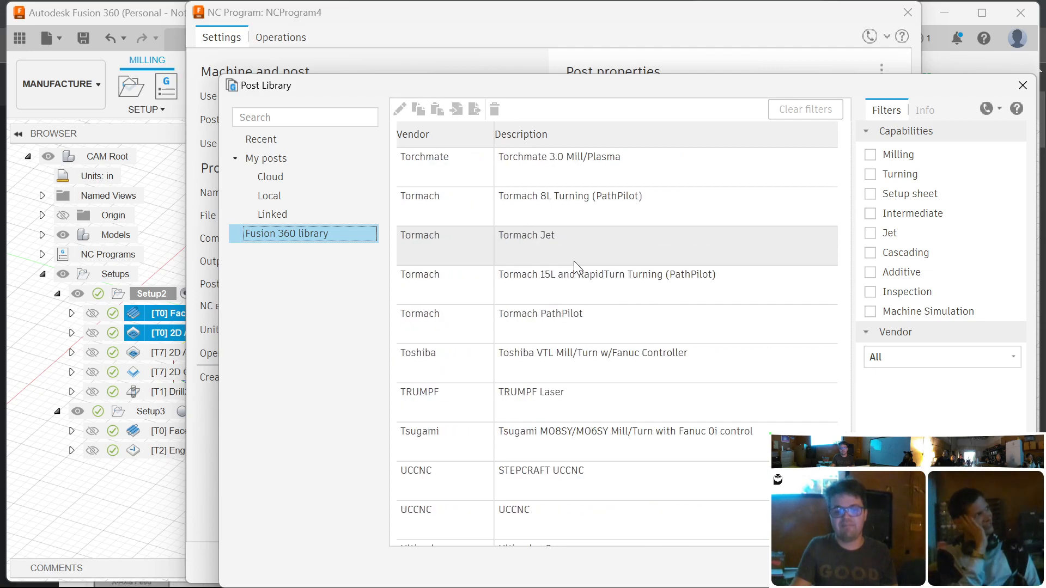
pyautogui.scroll(-8, 574, 260)
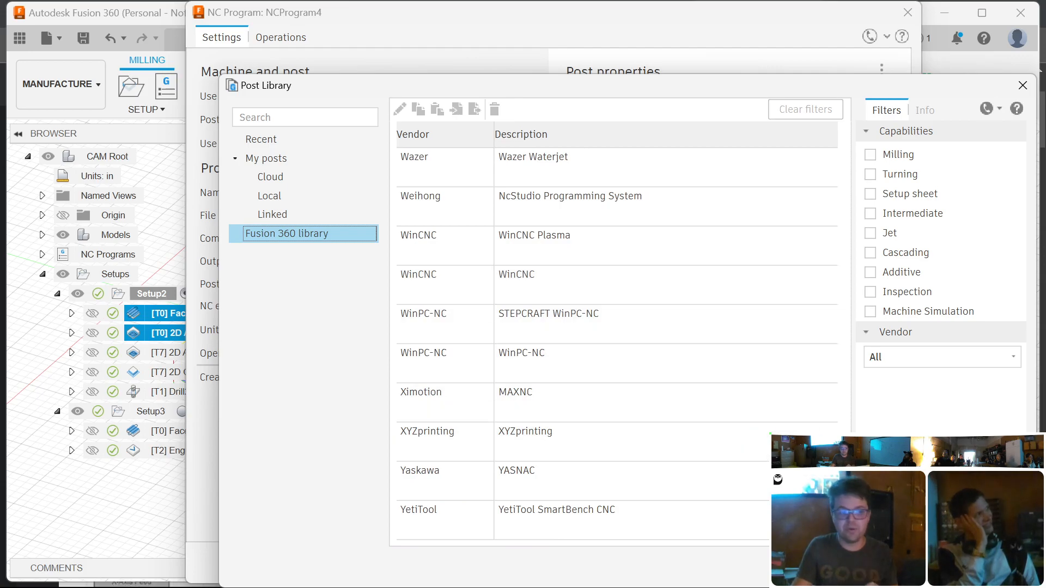
pyautogui.click(991, 567)
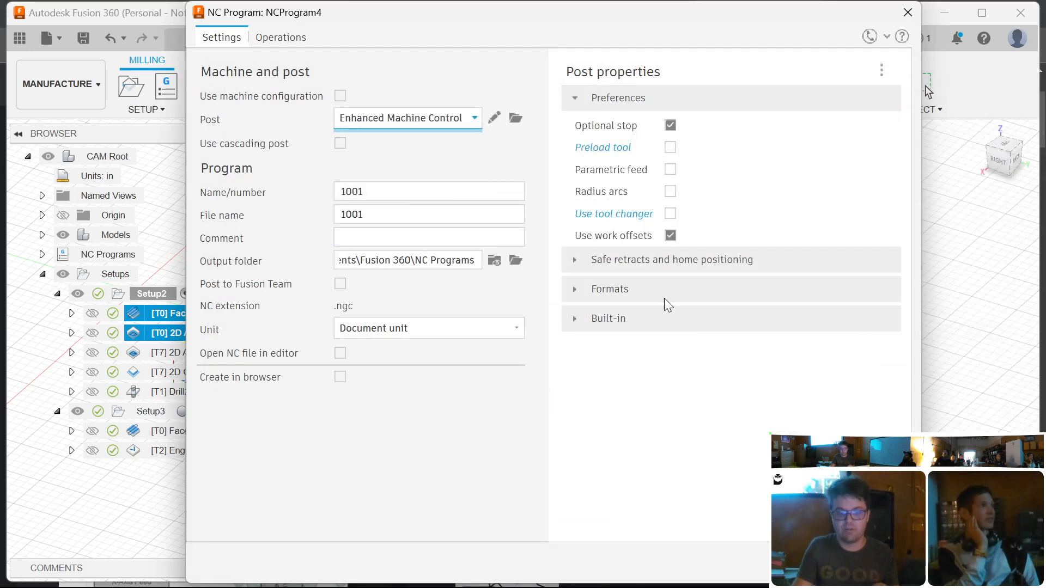
# - Set the NC program's post processor to the local Tormach PathPilot / tormach post
pyautogui.click(418, 117)
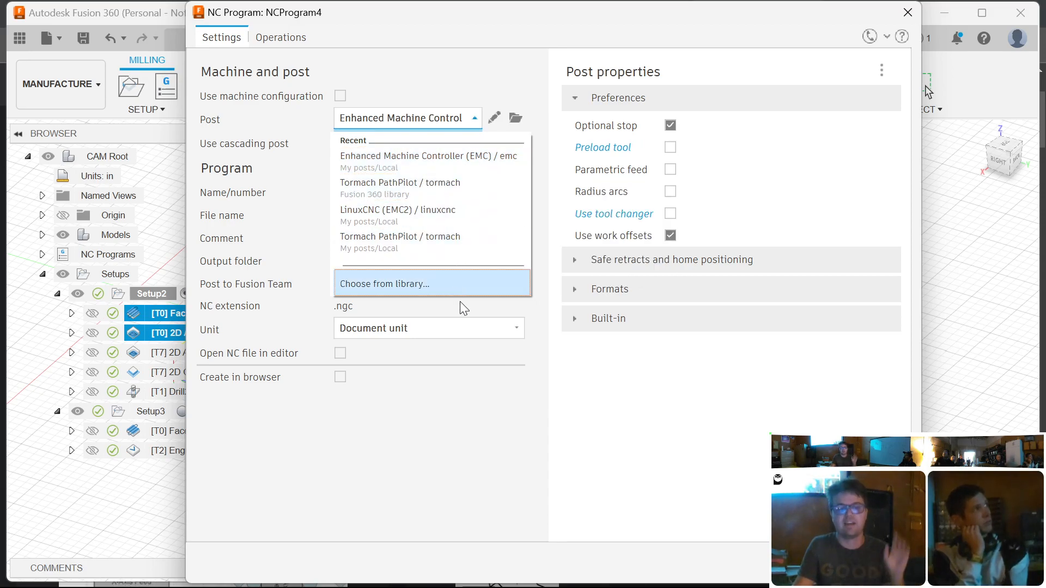
pyautogui.click(475, 239)
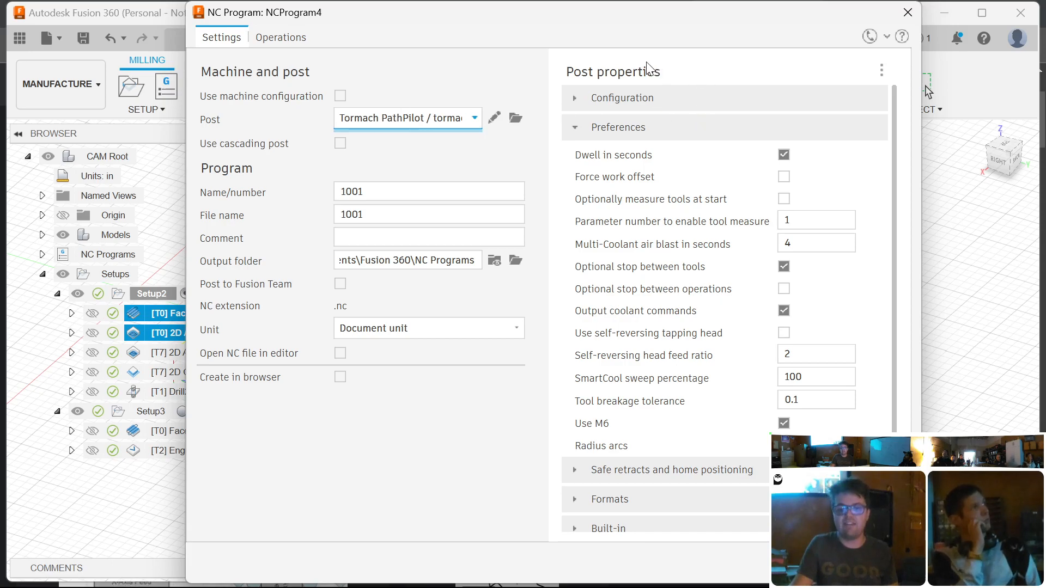
# - Review the Tormach post's Configuration, Preferences, Safe retracts, Formats and Built-in properties, collapsing each group again
pyautogui.click(573, 115)
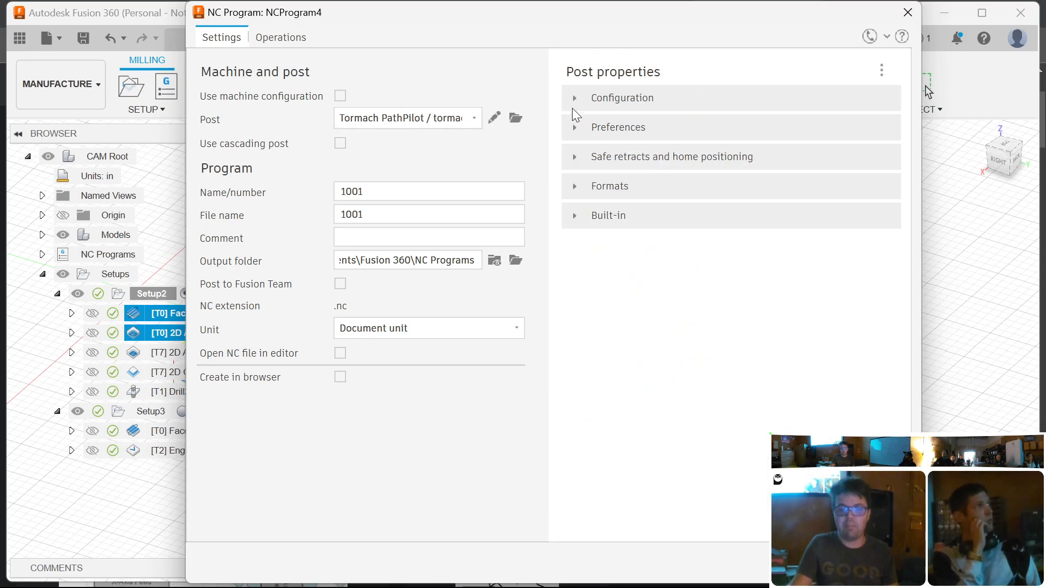
pyautogui.click(574, 97)
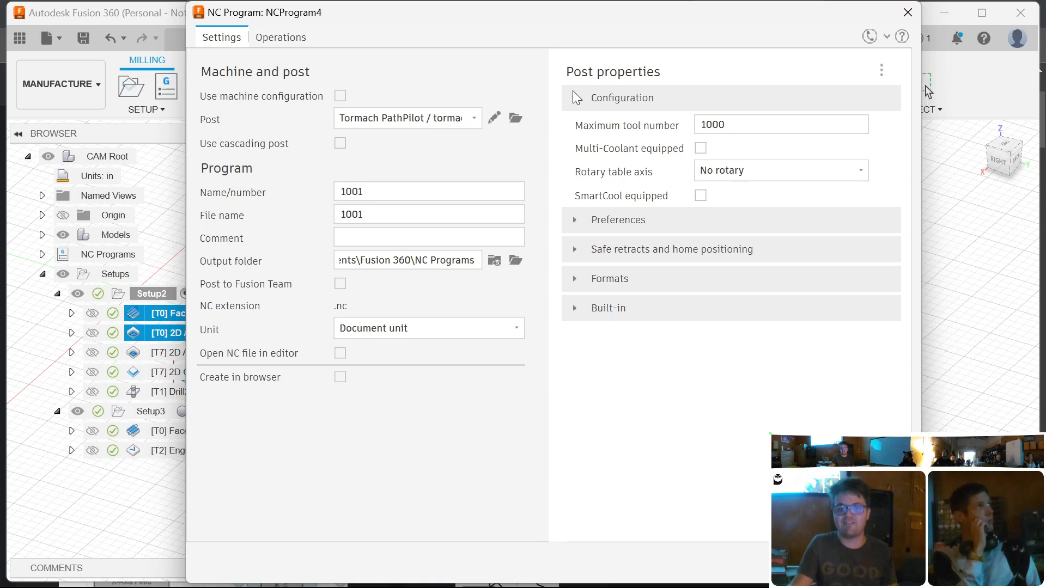
pyautogui.click(573, 92)
pyautogui.click(573, 129)
pyautogui.click(573, 129)
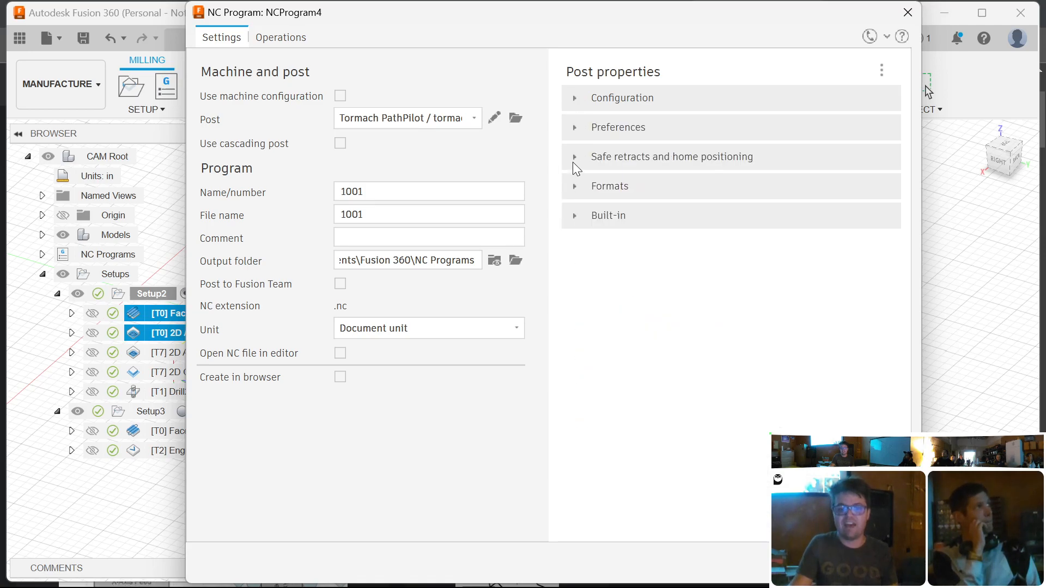
pyautogui.click(573, 158)
pyautogui.click(573, 162)
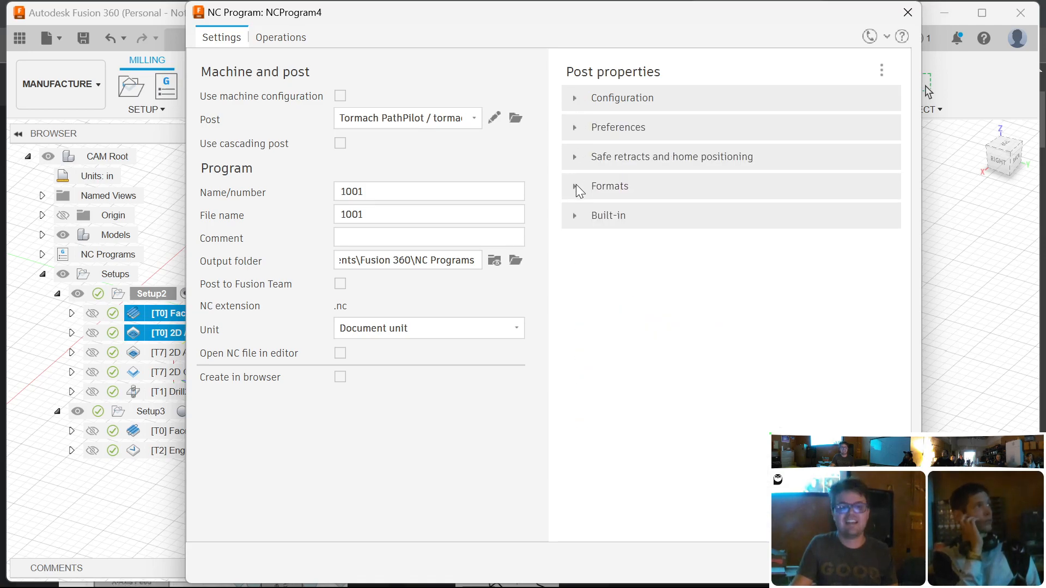
pyautogui.click(576, 185)
pyautogui.click(576, 186)
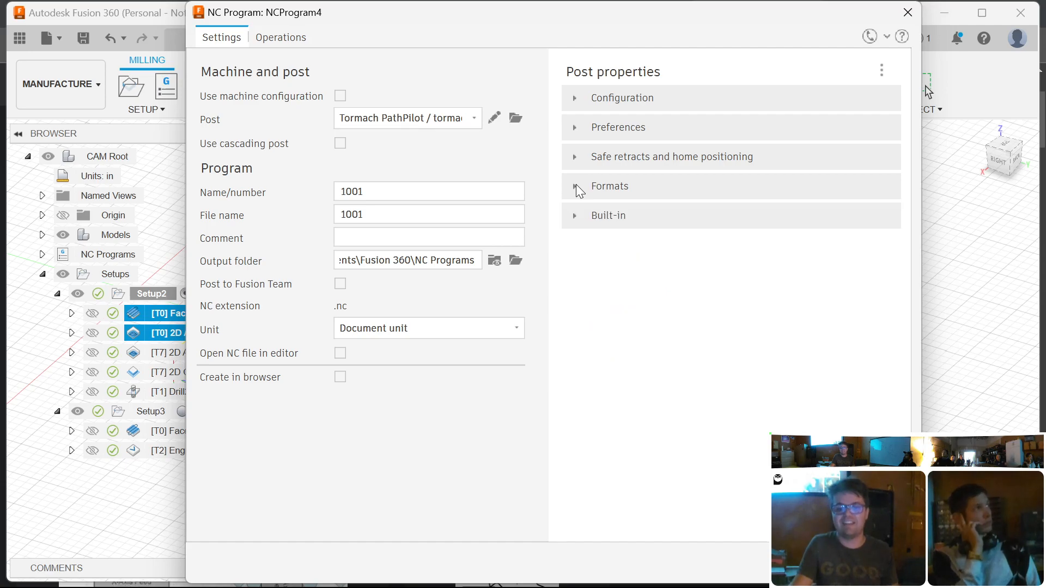
pyautogui.click(575, 217)
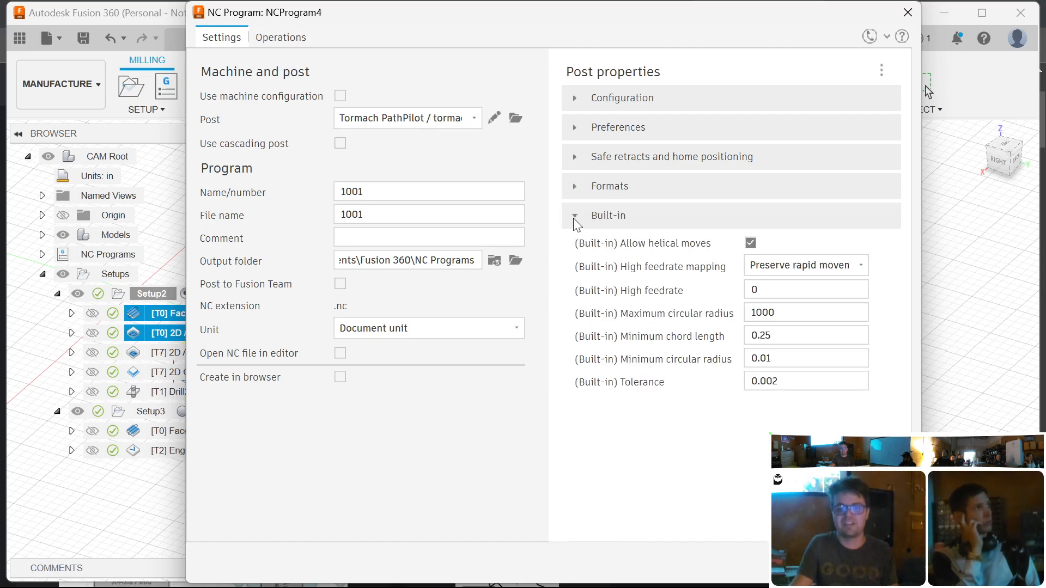
pyautogui.click(573, 218)
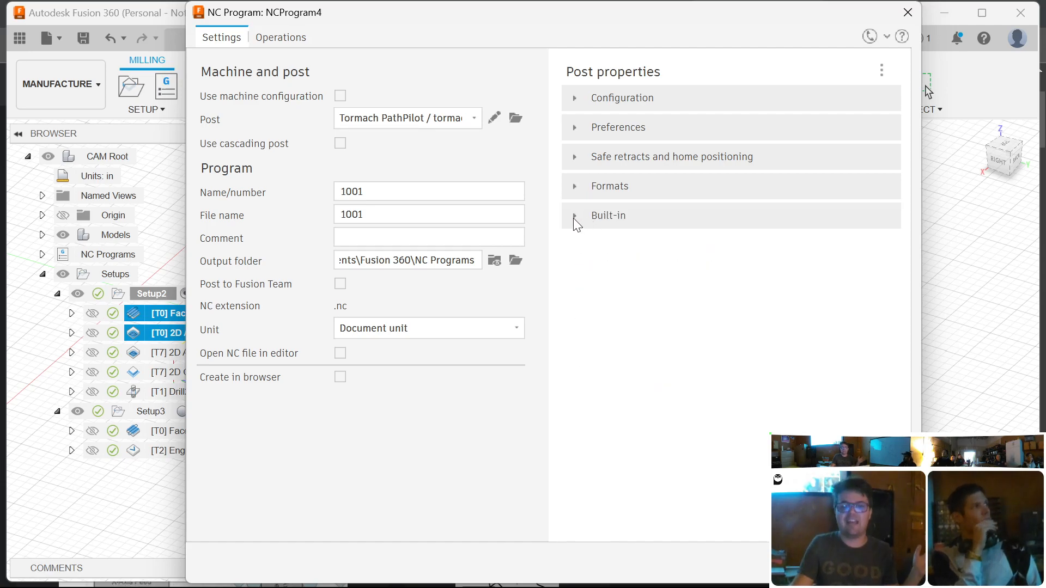
pyautogui.click(575, 130)
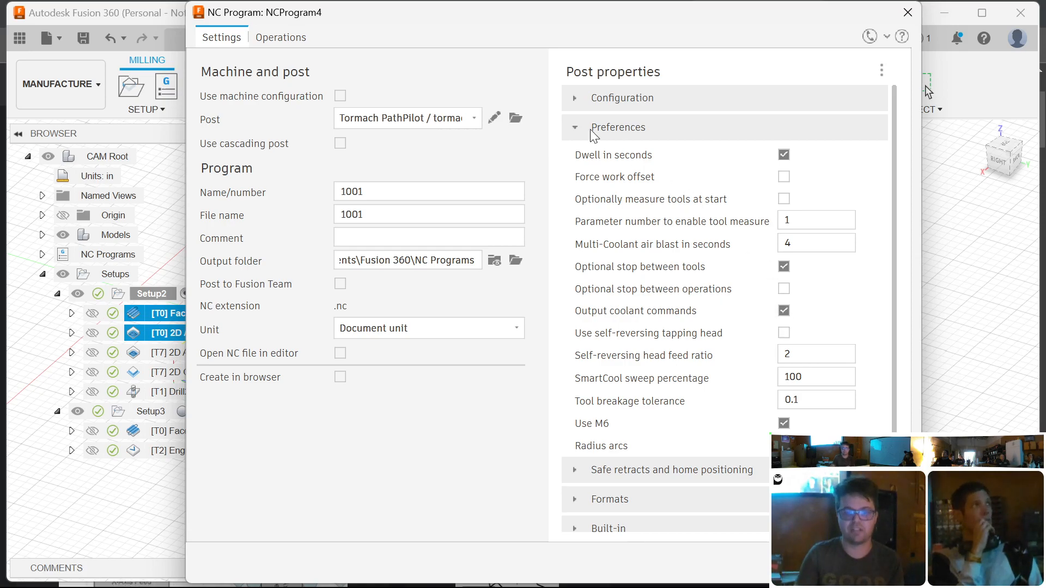
pyautogui.click(574, 128)
# - Name the NC program half_in_face_and_clear_cribbage_v1
pyautogui.click(410, 191)
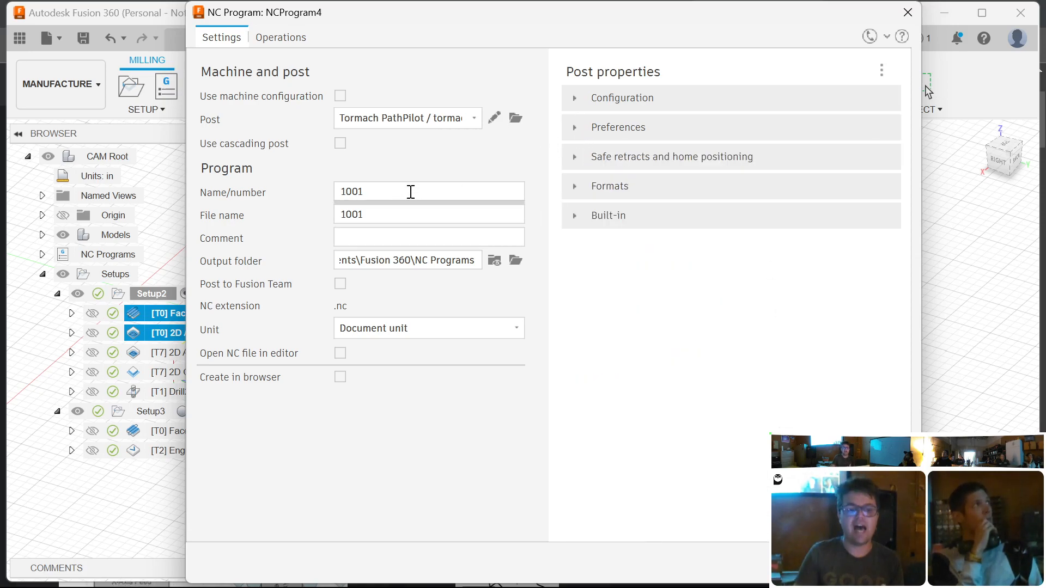
pyautogui.doubleClick(411, 192)
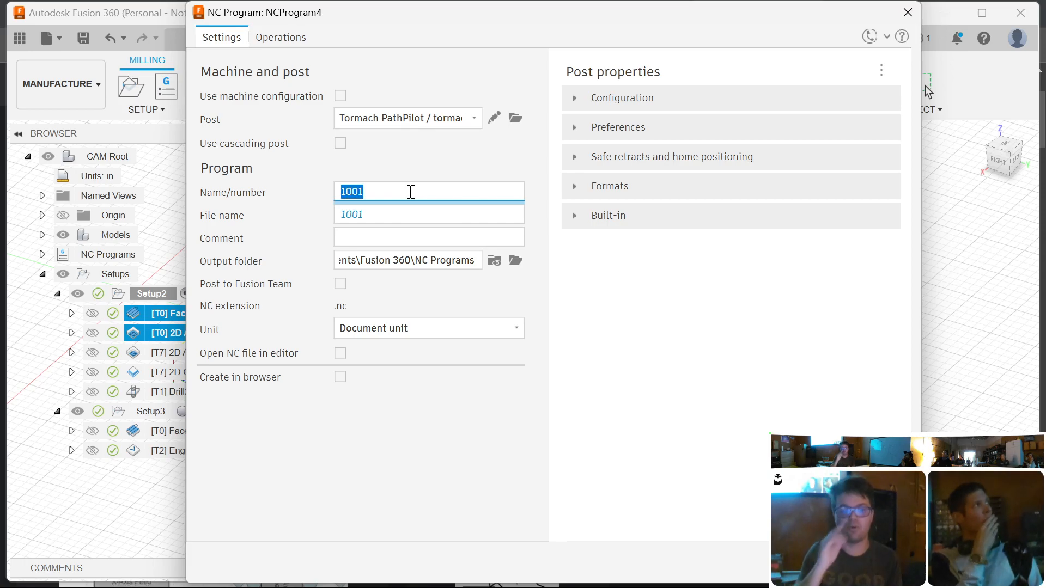
pyautogui.press('BackSpace')
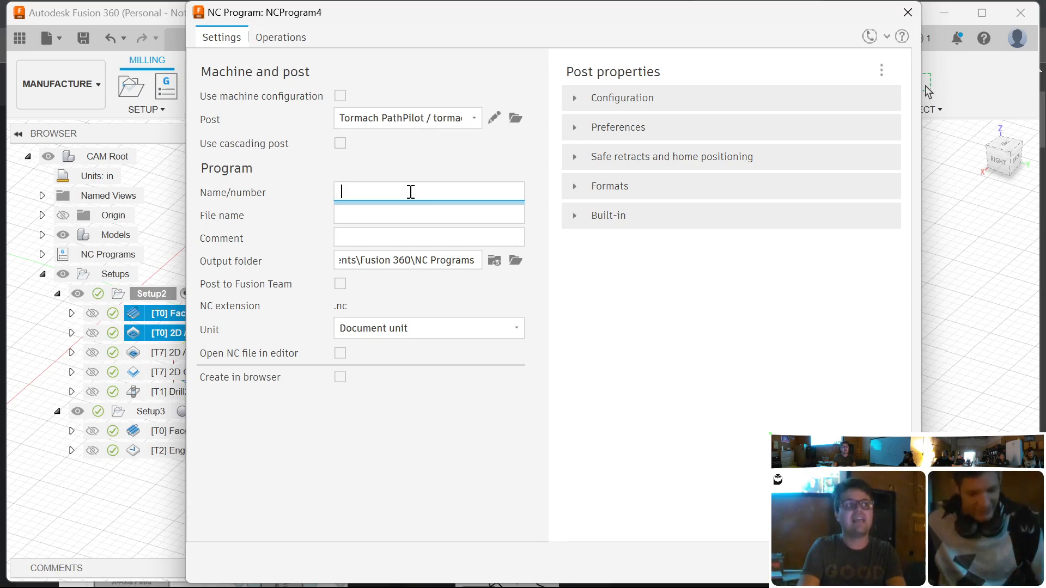
pyautogui.write('half_in_')
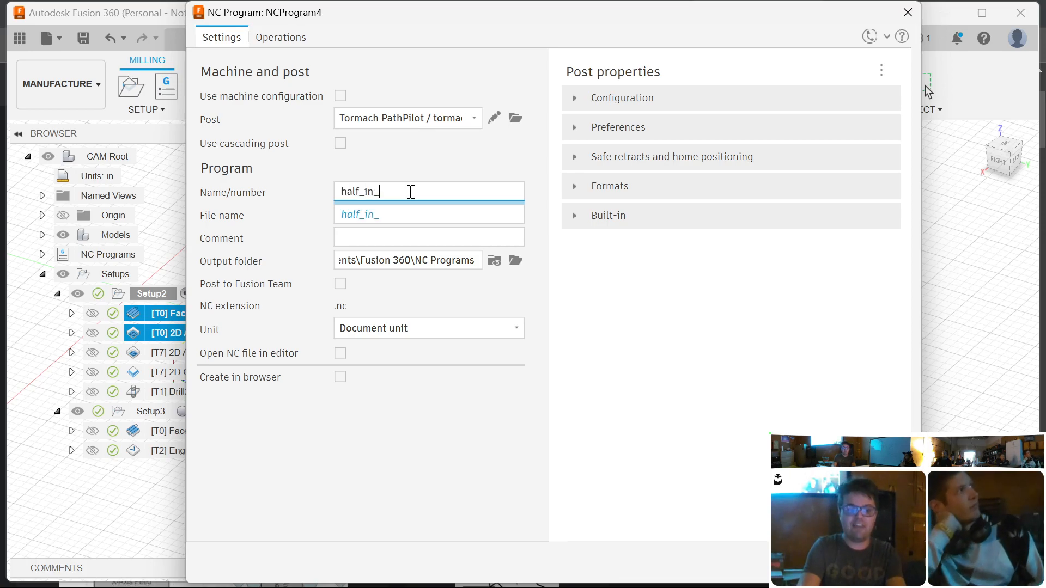
pyautogui.write('face_and')
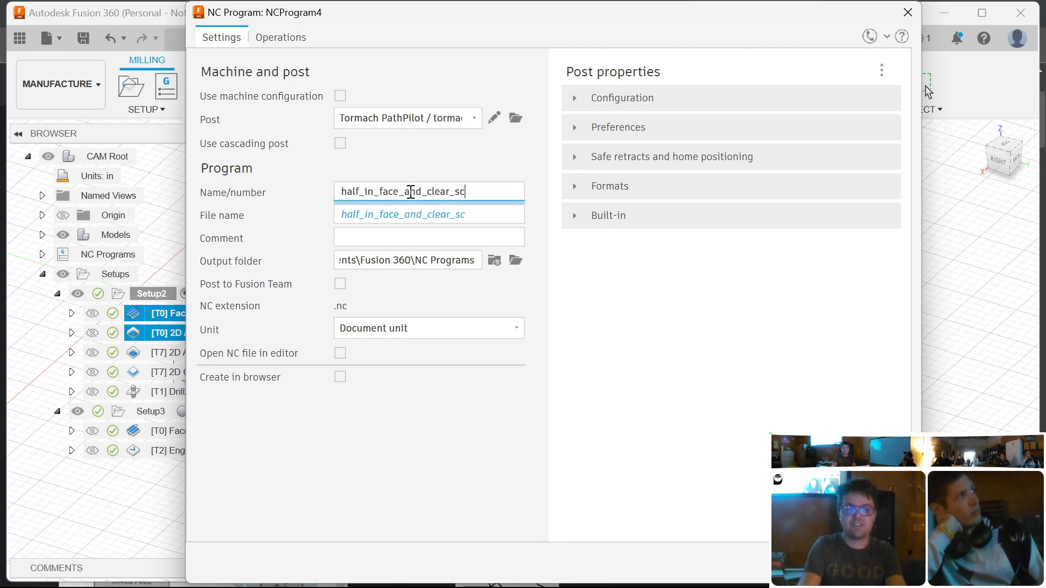
pyautogui.write('_clear_cribbage_v1')
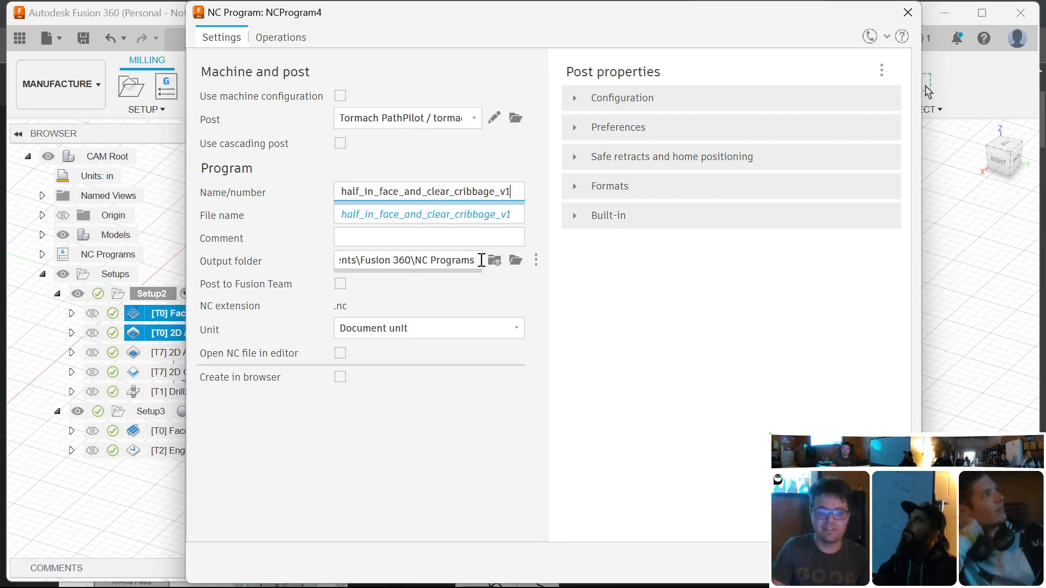
# - Set the NC program's output unit to Inches and post-process it
pyautogui.click(423, 334)
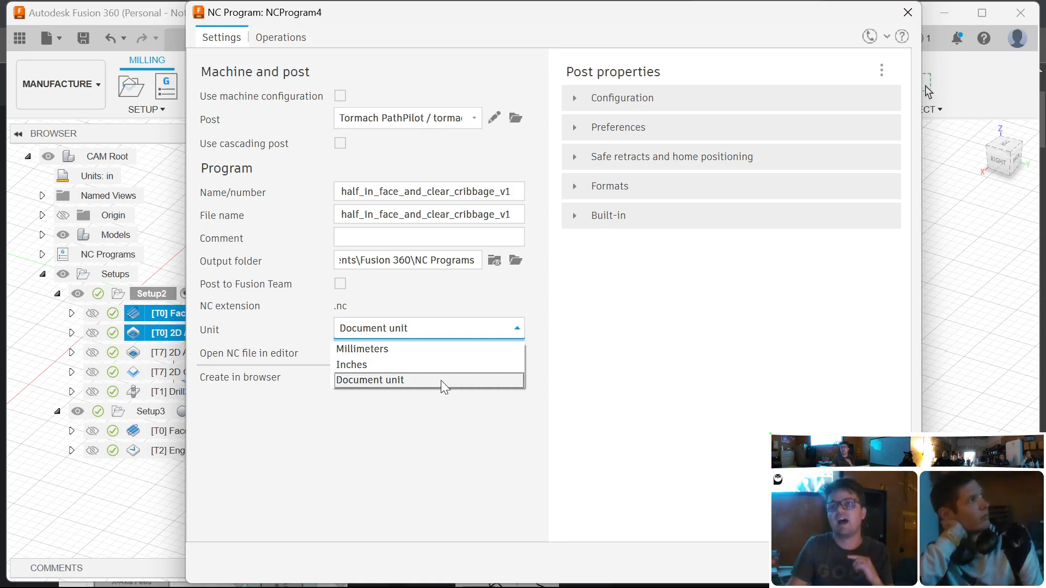
pyautogui.click(453, 365)
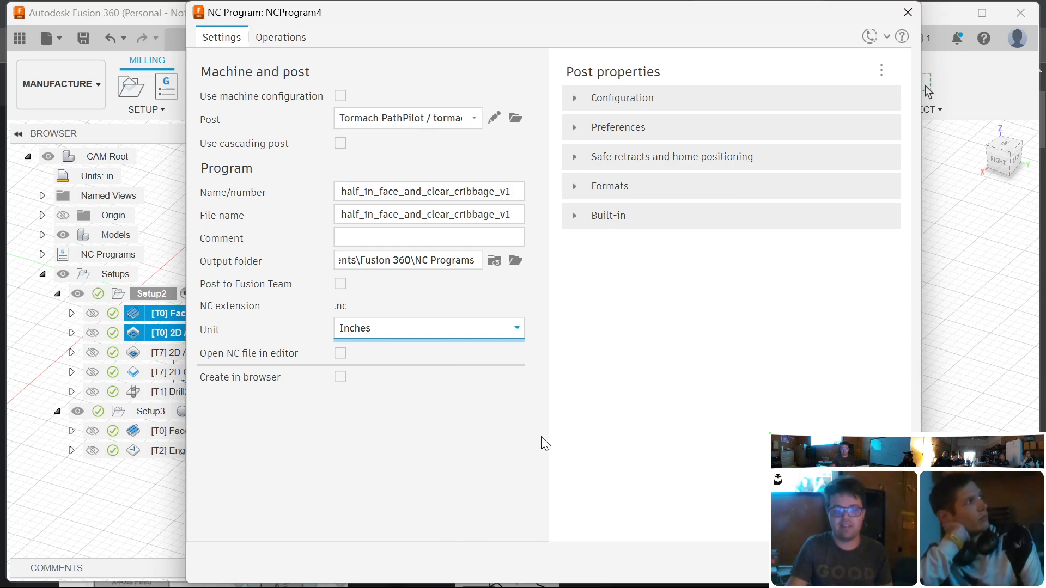
pyautogui.press('Return')
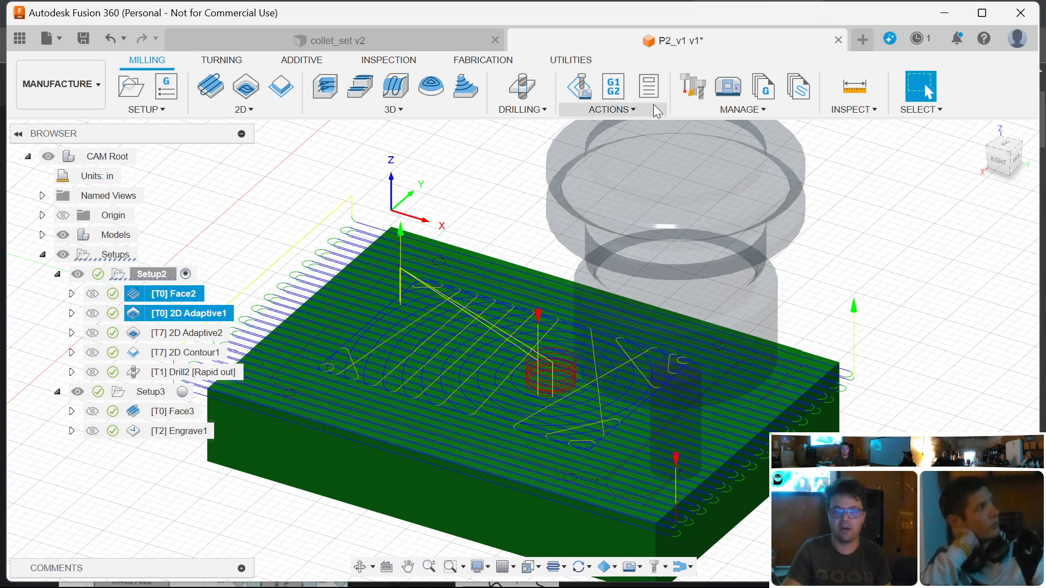
# - Open the NC Programs output folder from a new NC program's settings and look for the posted half_in_face_and_clear_cribbage_v1 file
pyautogui.click(618, 83)
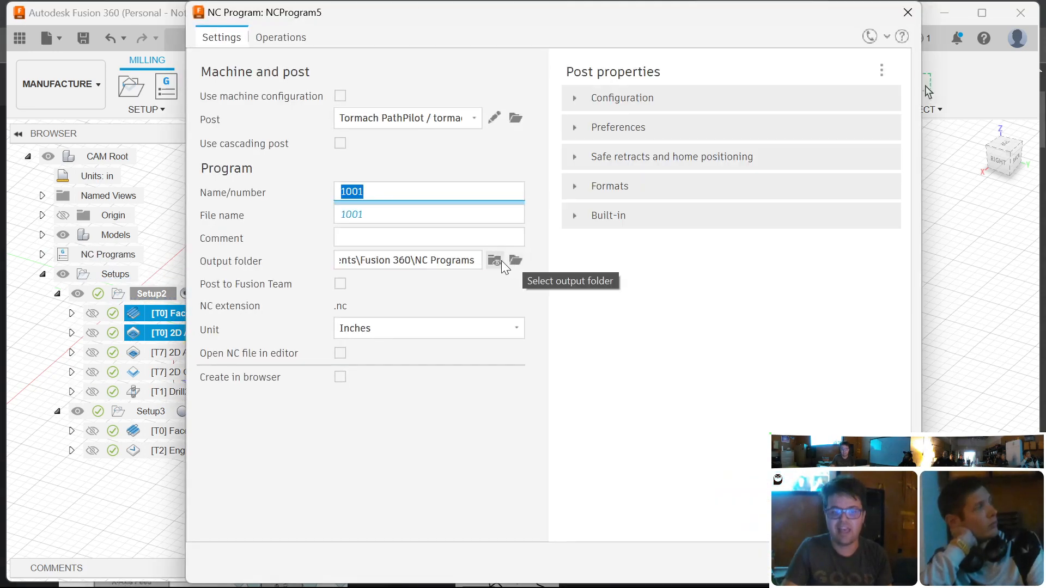
pyautogui.click(494, 260)
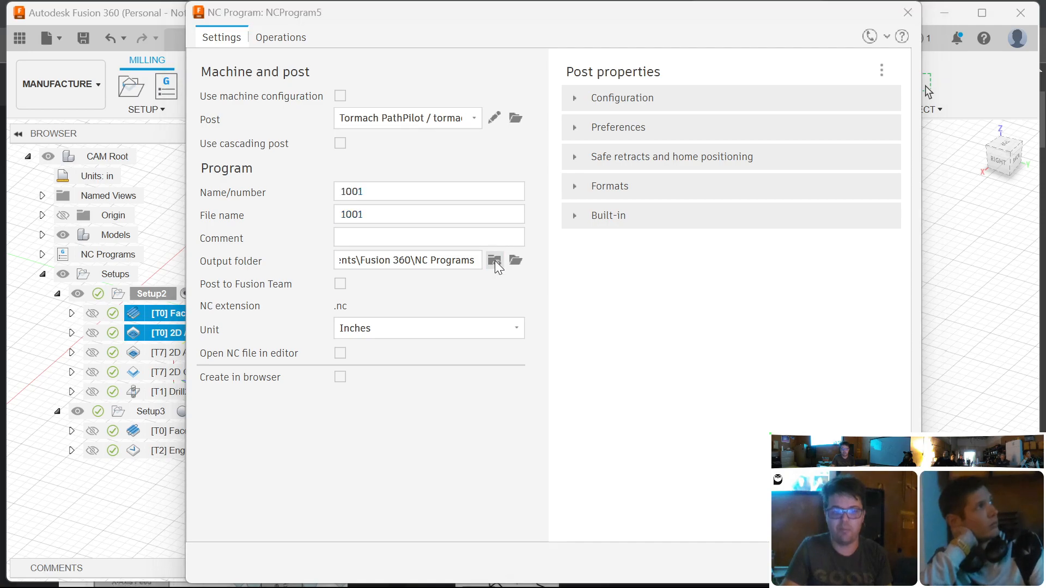
pyautogui.scroll(-3, 611, 236)
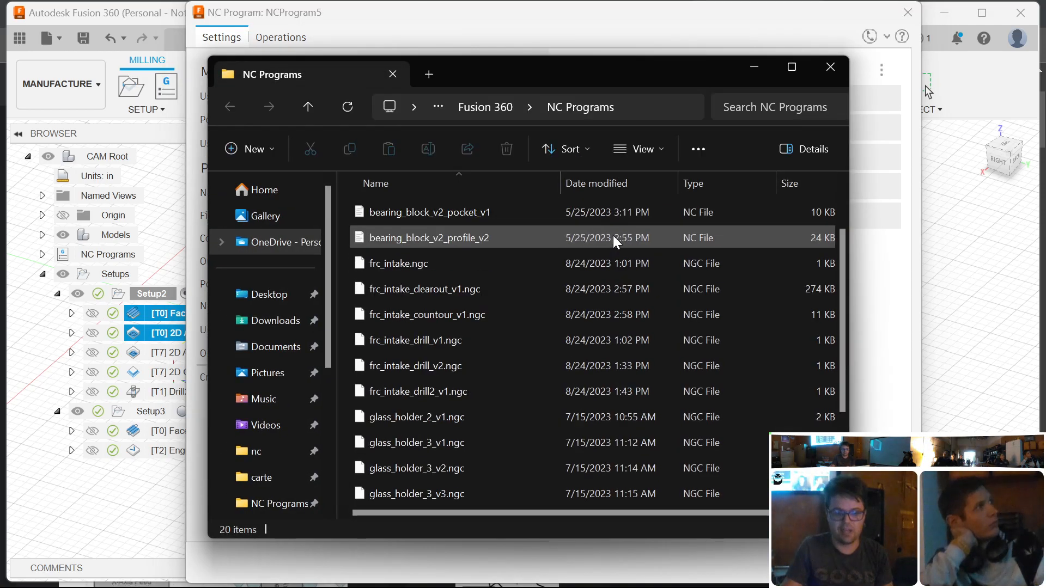
pyautogui.scroll(1, 560, 354)
pyautogui.scroll(-1, 486, 397)
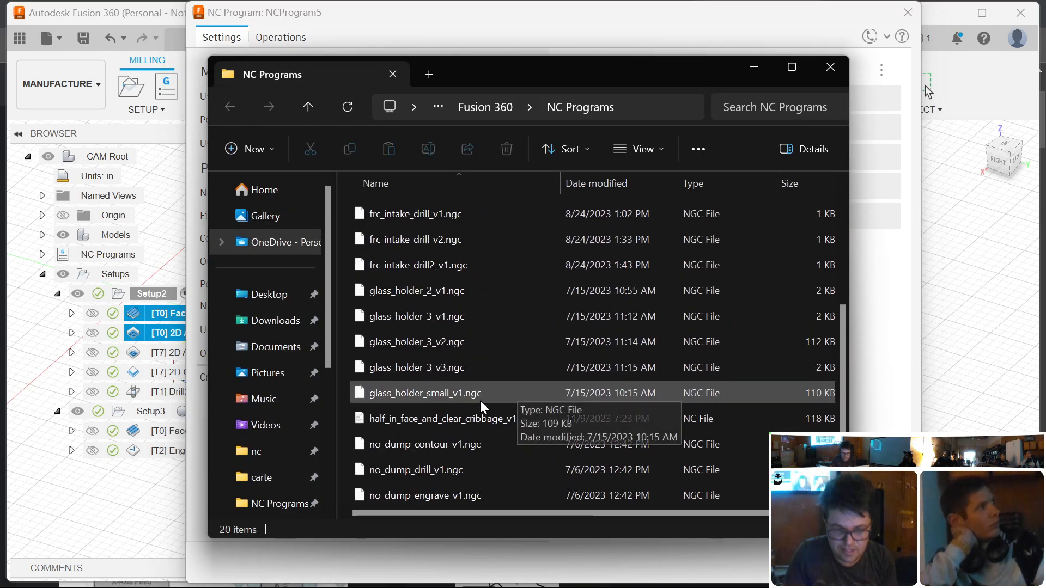
# - Open the posted half_in_face_and_clear_cribbage_v1 file in Visual Studio Code and hide the terminal panel
pyautogui.click(533, 418)
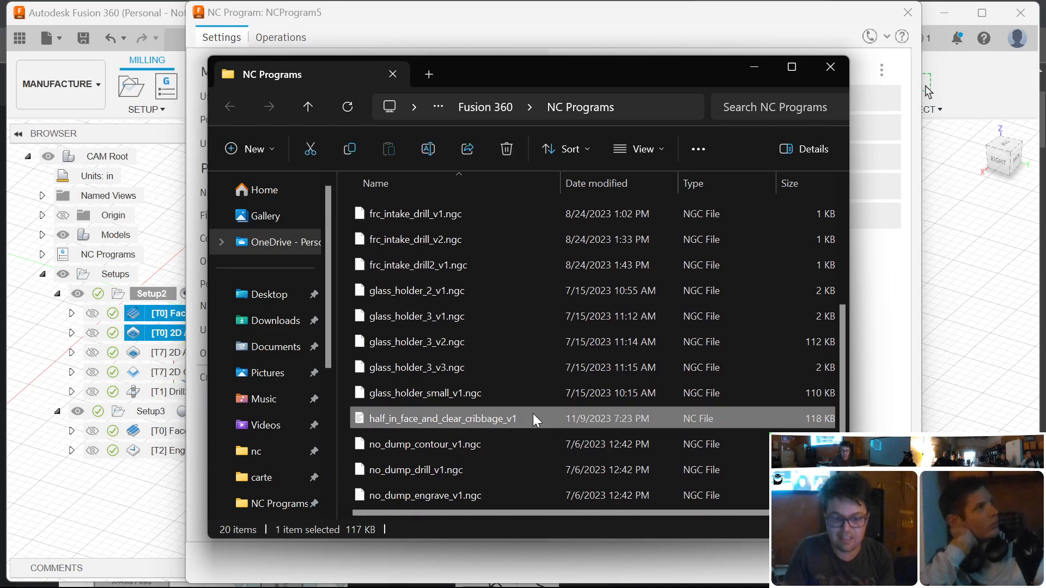
pyautogui.rightClick(475, 418)
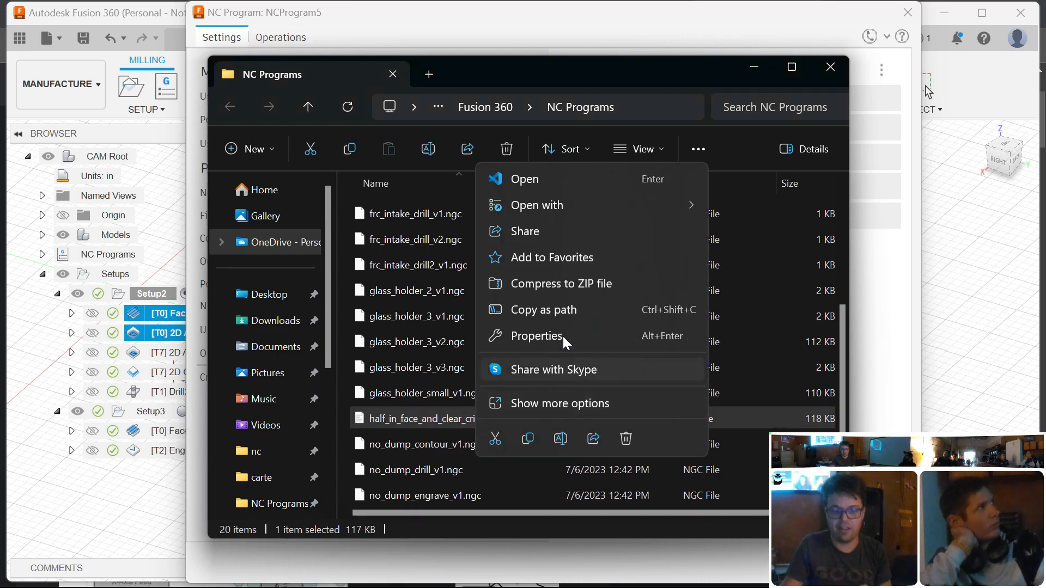
pyautogui.moveTo(638, 200)
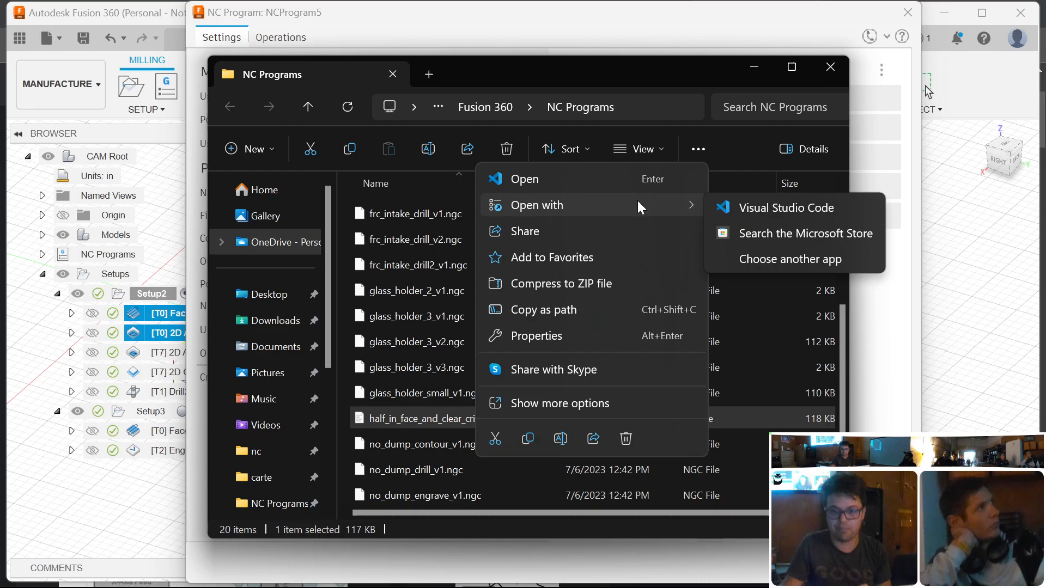
pyautogui.click(755, 203)
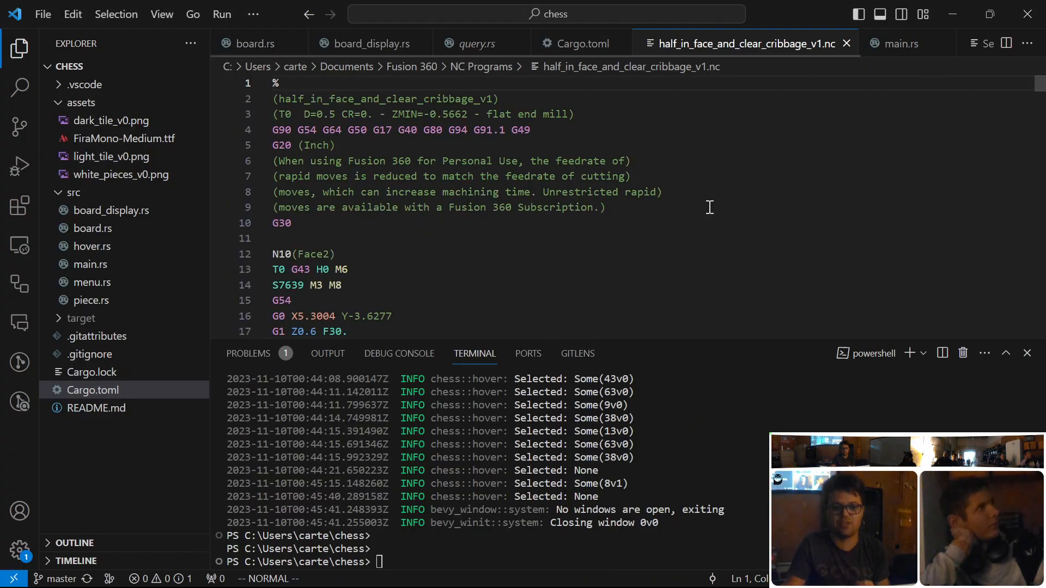
pyautogui.hotkey('ctrl', 'j')
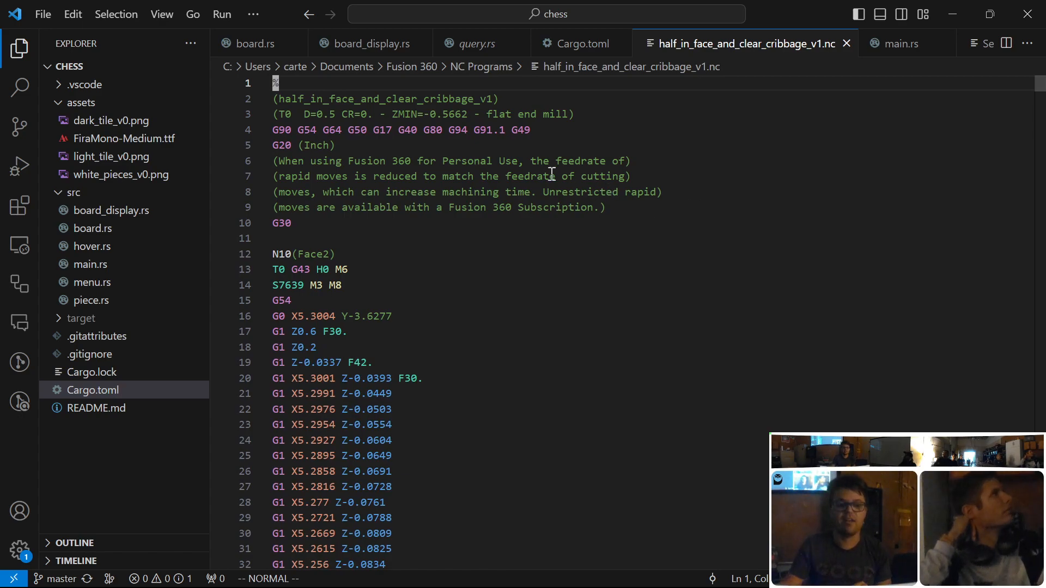
# - Examine the program name and tool description comments at the start of the G-code
pyautogui.moveTo(274, 98); pyautogui.dragTo(589, 117)
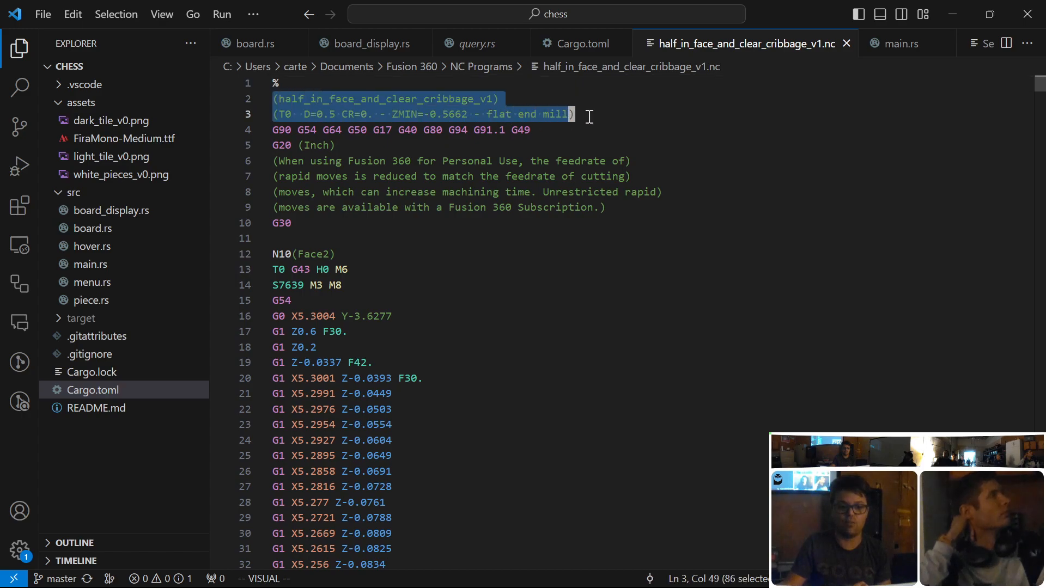
pyautogui.doubleClick(377, 99)
pyautogui.click(293, 115)
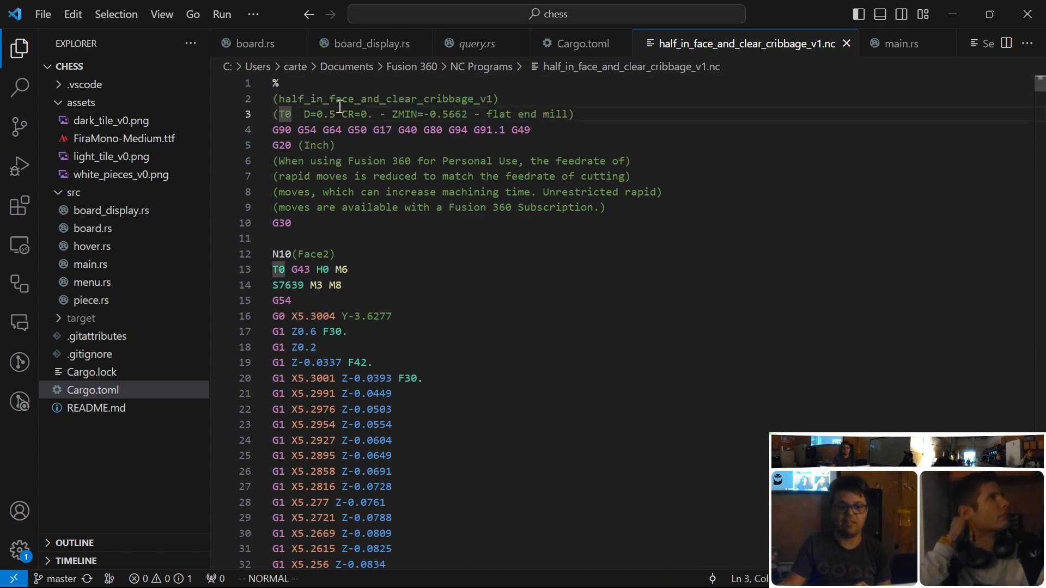
pyautogui.moveTo(614, 112); pyautogui.dragTo(258, 98)
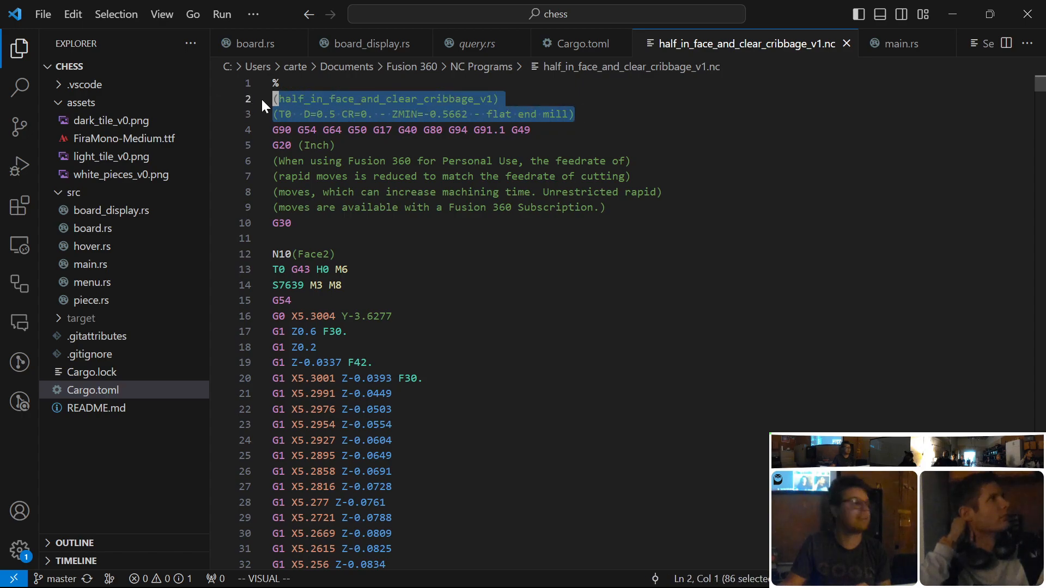
pyautogui.click(376, 143)
# - Examine the G-code where the facing moves end and the 2D Adaptive1 operation begins
pyautogui.scroll(-9, 430, 176)
pyautogui.scroll(-20, 441, 175)
pyautogui.scroll(-20, 456, 187)
pyautogui.scroll(10, 453, 199)
pyautogui.moveTo(323, 430); pyautogui.dragTo(269, 316)
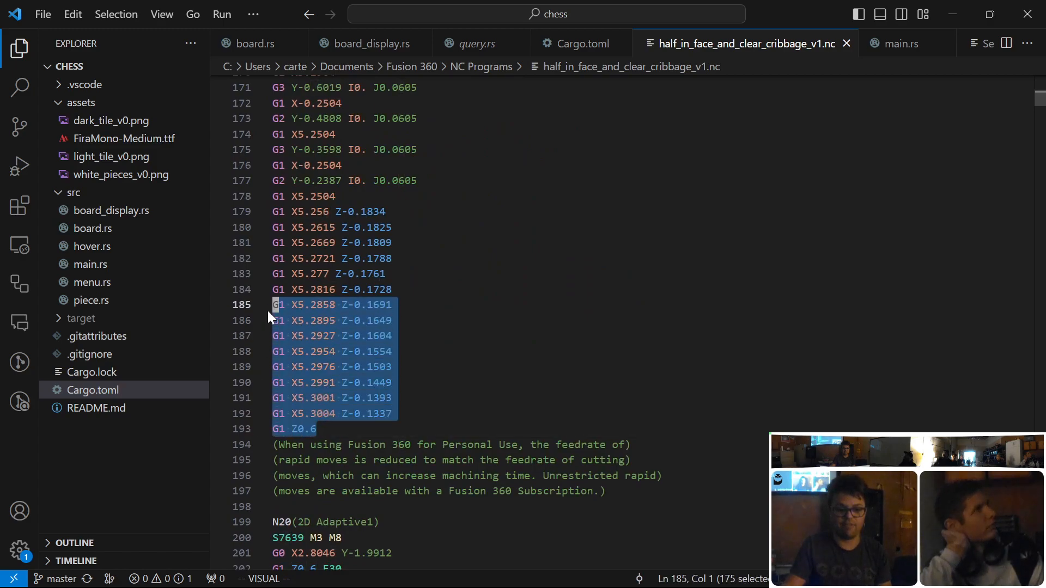
pyautogui.click(317, 424)
pyautogui.scroll(-5, 346, 414)
pyautogui.click(330, 294)
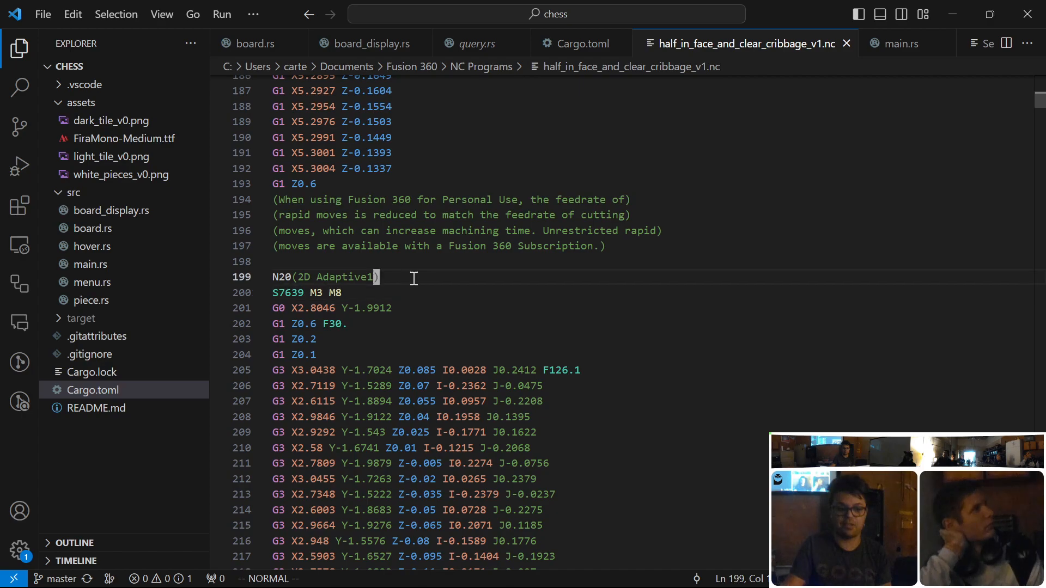
pyautogui.click(373, 277)
pyautogui.click(503, 290)
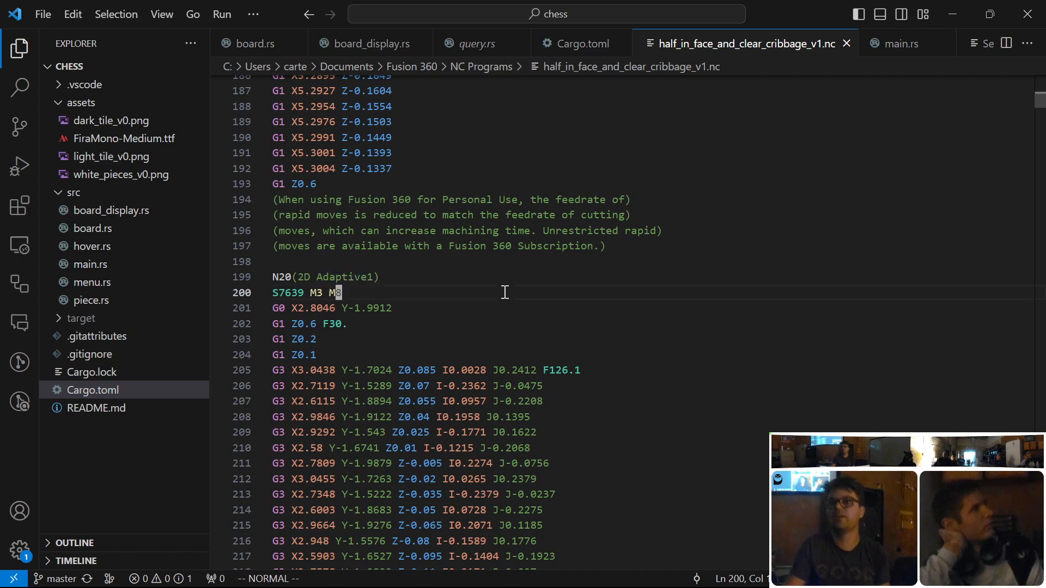
# - Look through the 2D Adaptive1 cutting moves down to the end of the G-code file
pyautogui.scroll(-12, 505, 293)
pyautogui.scroll(-20, 505, 293)
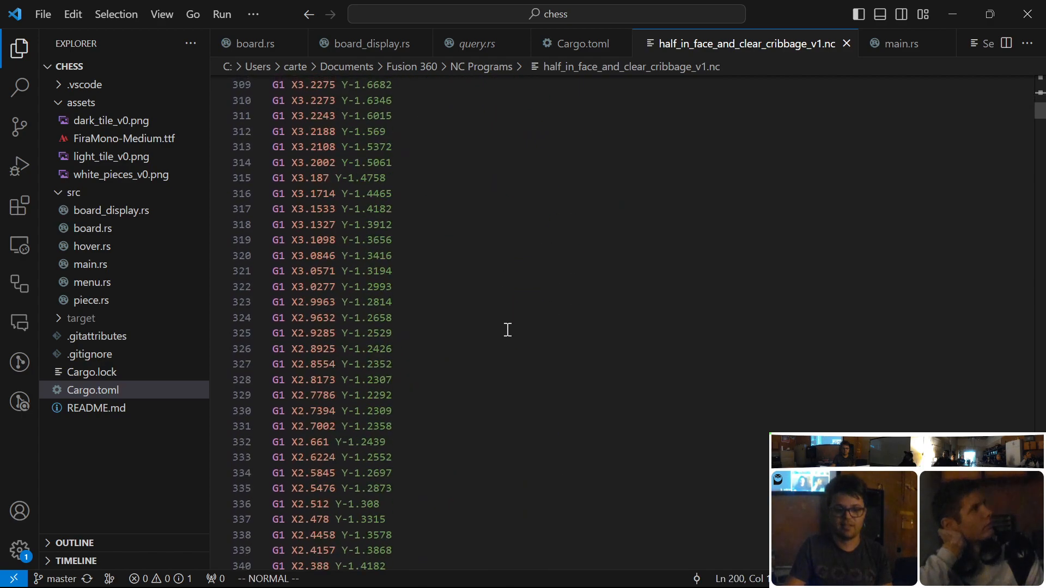
pyautogui.scroll(-20, 513, 331)
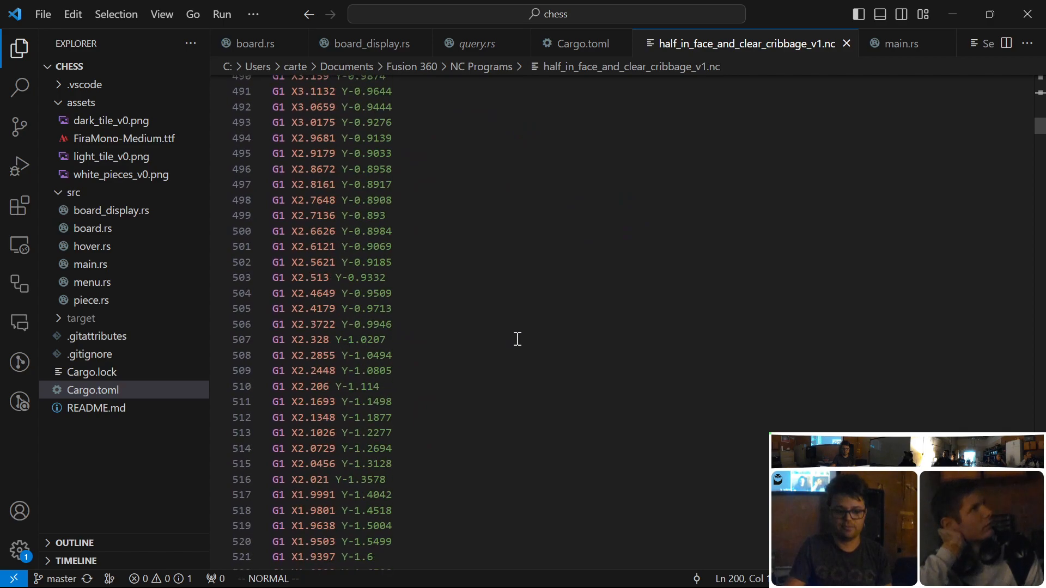
pyautogui.scroll(-20, 570, 341)
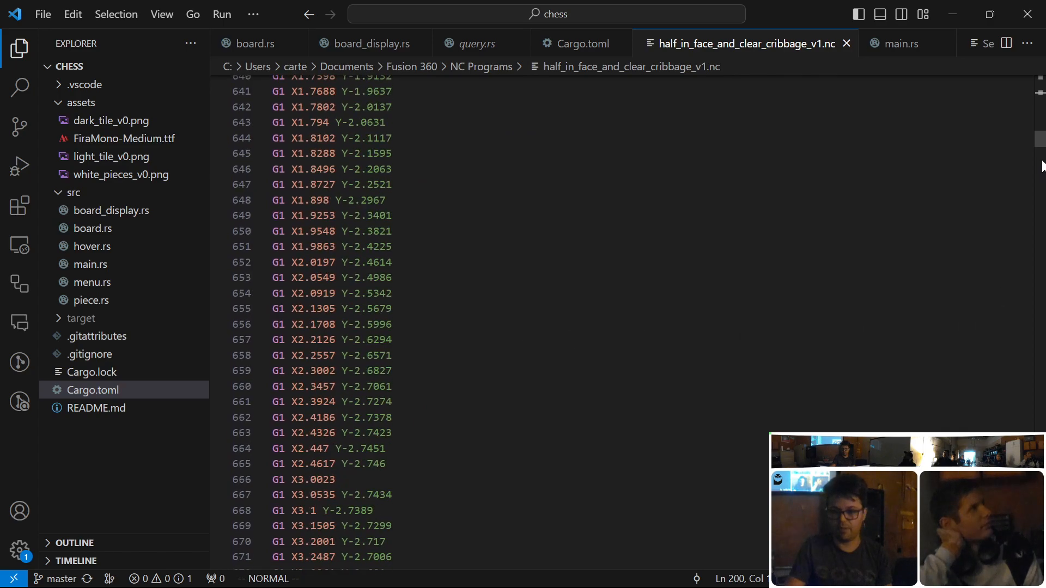
pyautogui.scroll(-20, 1015, 368)
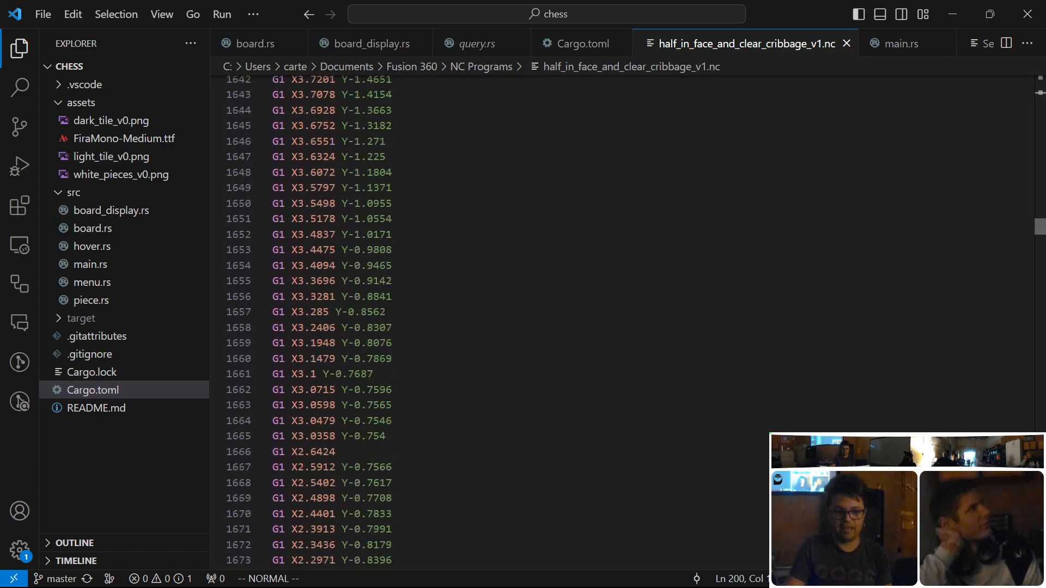
pyautogui.scroll(-20, 1014, 368)
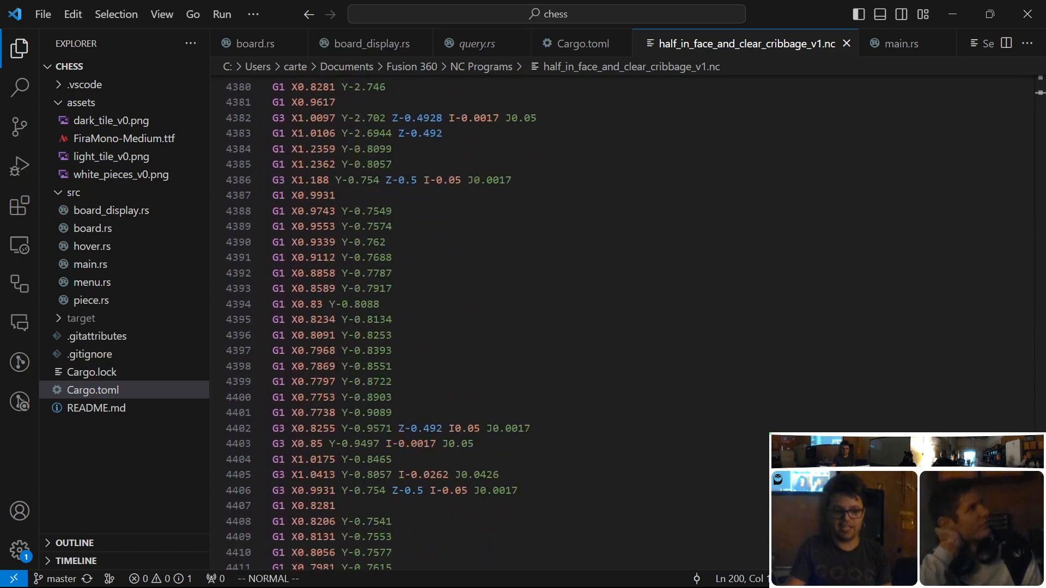
pyautogui.scroll(20, 604, 408)
pyautogui.scroll(-20, 605, 408)
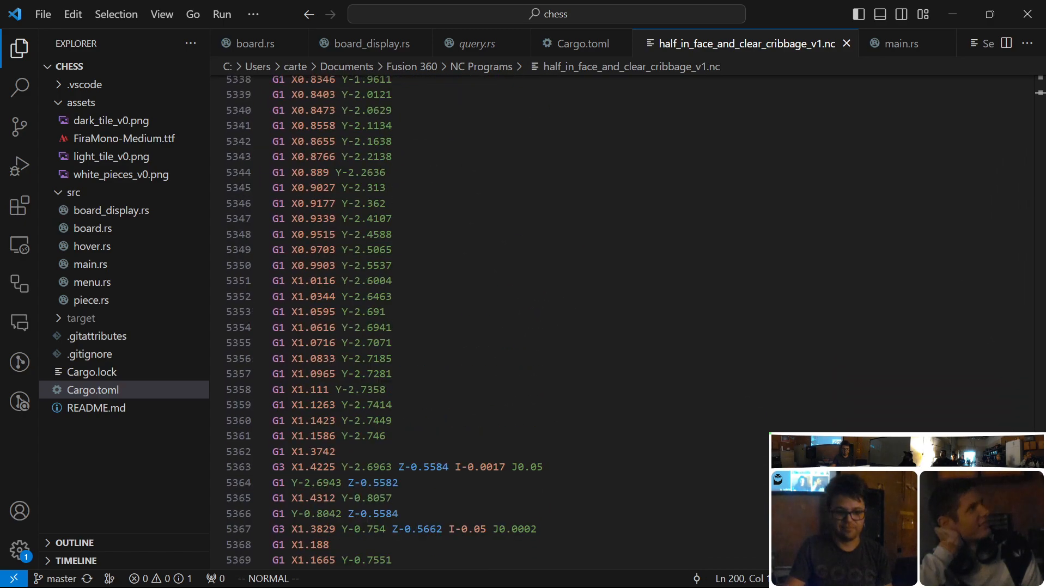
pyautogui.scroll(-20, 604, 407)
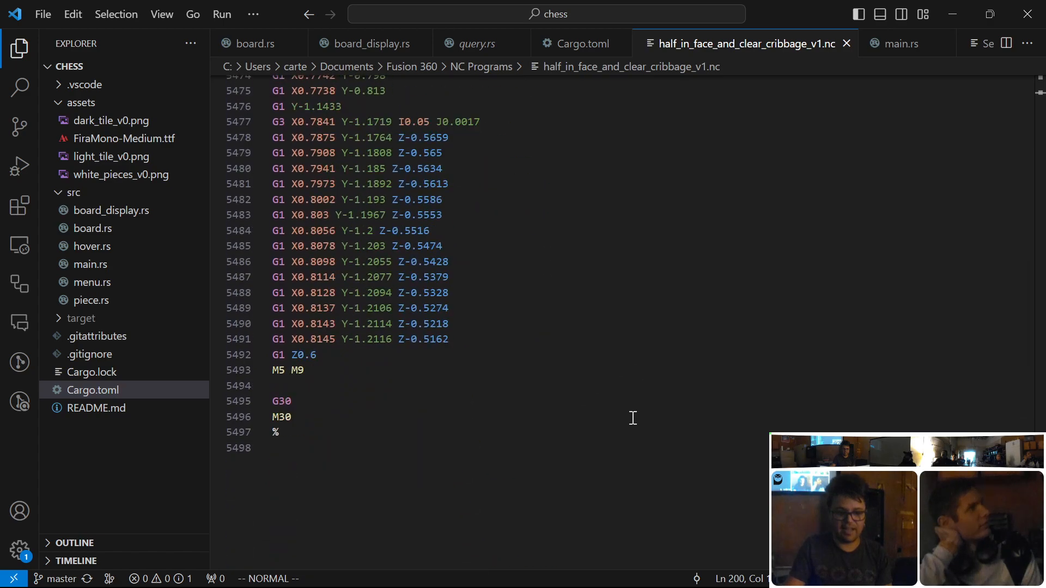
# - Examine the closing M30 and M5 M9 commands at the end of the program
pyautogui.click(327, 293)
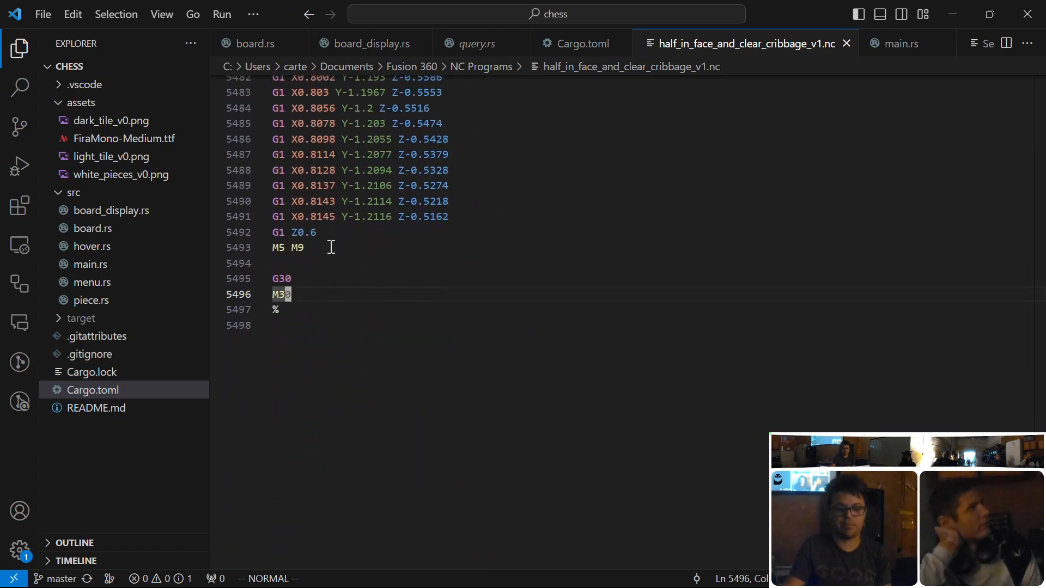
pyautogui.press('k')
pyautogui.press('k')
pyautogui.press('k')
pyautogui.press('e')
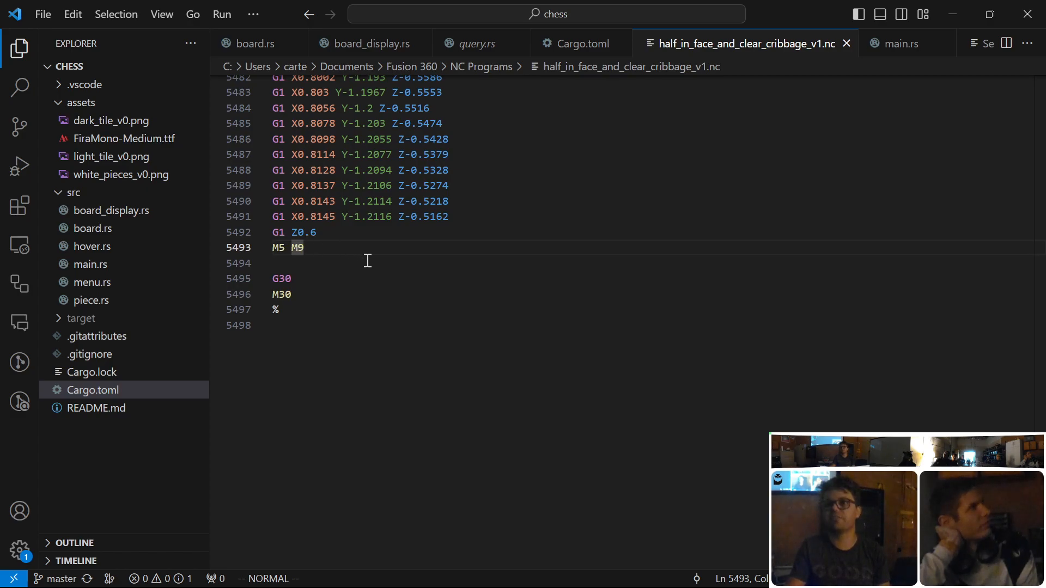
# - Close the code editor, the NC Programs folder and the unposted NC program settings, and clear the operation selection in Fusion 360
pyautogui.click(1026, 14)
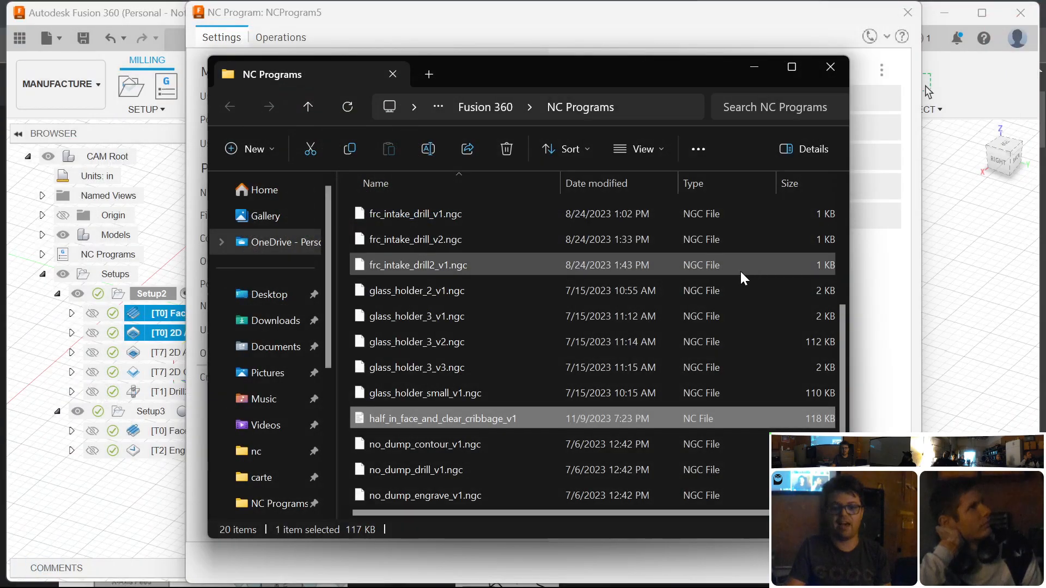
pyautogui.click(830, 66)
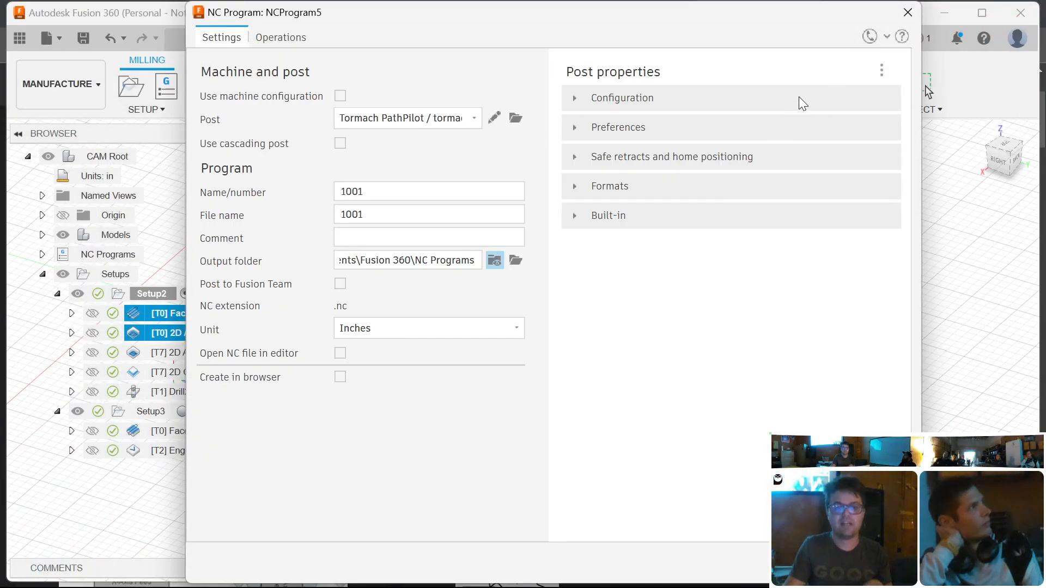
pyautogui.click(907, 12)
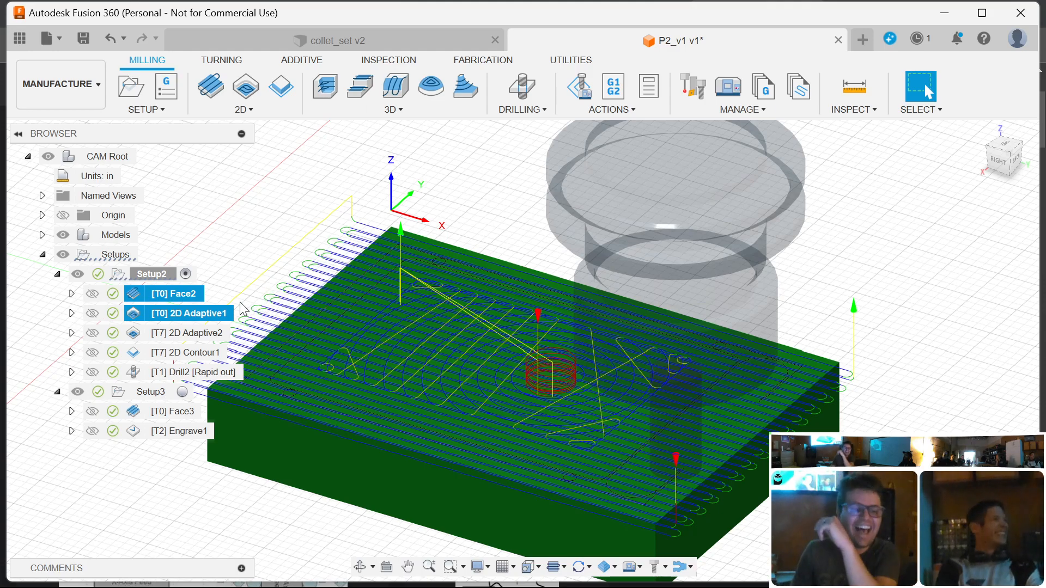
pyautogui.click(228, 238)
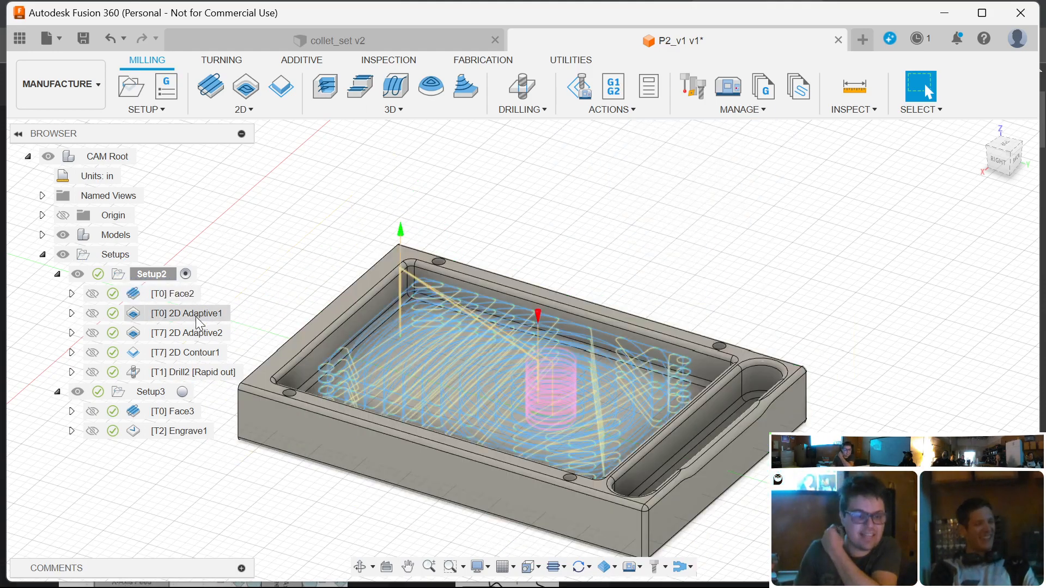
# - Review the 2D Contour1 tool settings and the passes, linking, geometry and heights settings of 2D Adaptive2
pyautogui.doubleClick(189, 354)
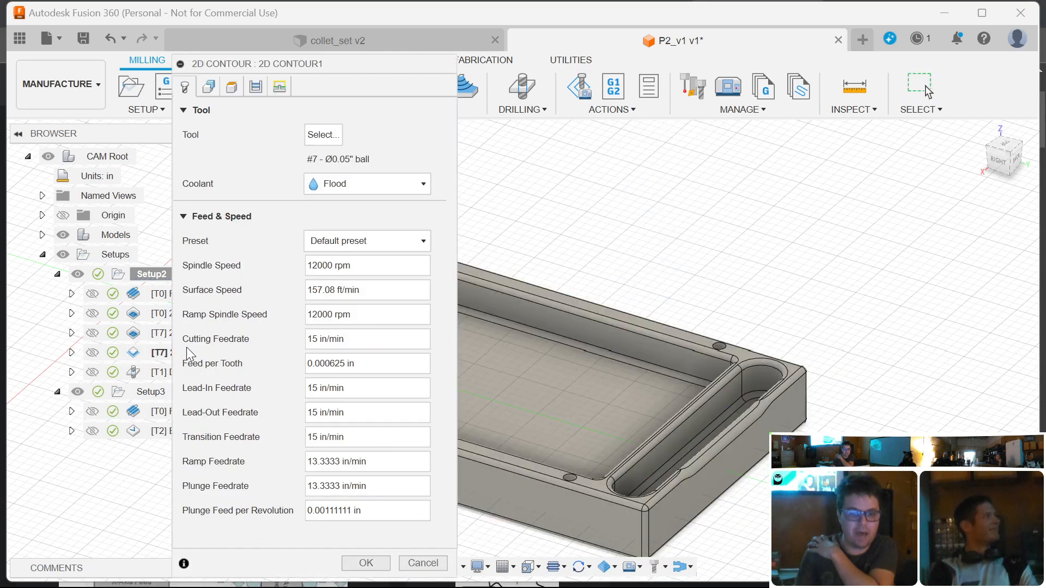
pyautogui.press('Escape')
pyautogui.doubleClick(158, 334)
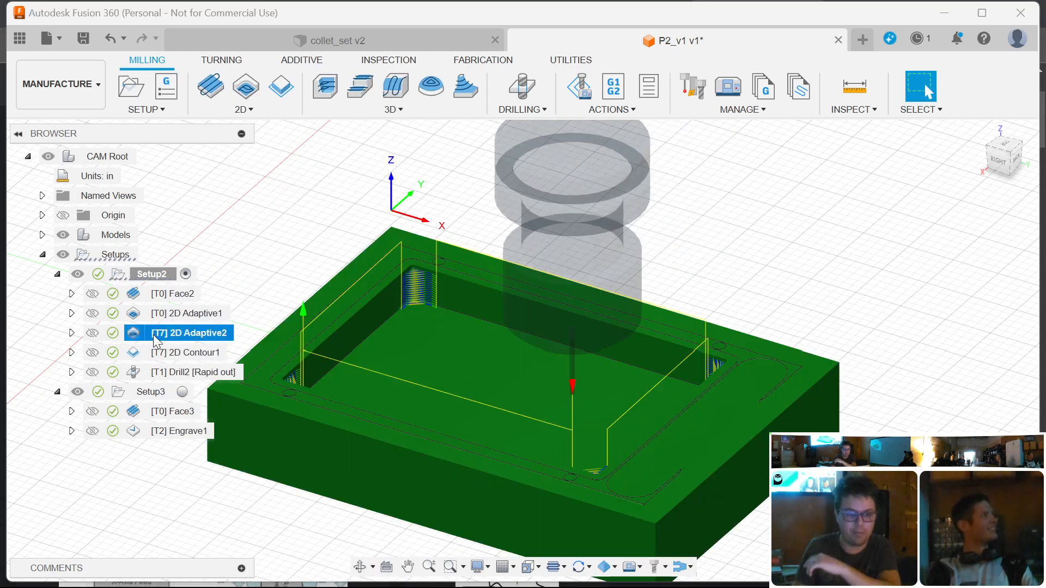
pyautogui.click(256, 87)
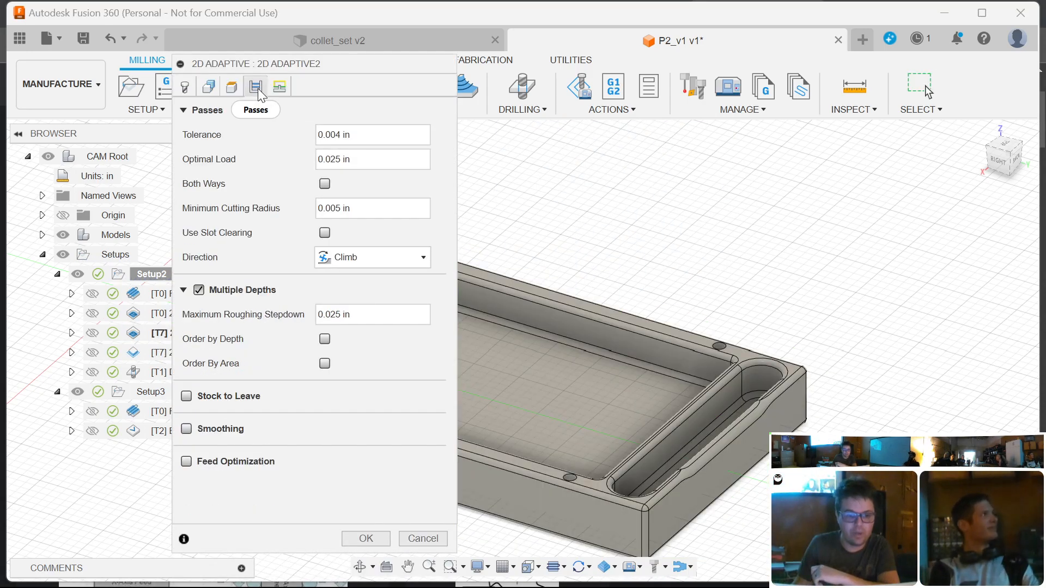
pyautogui.click(280, 87)
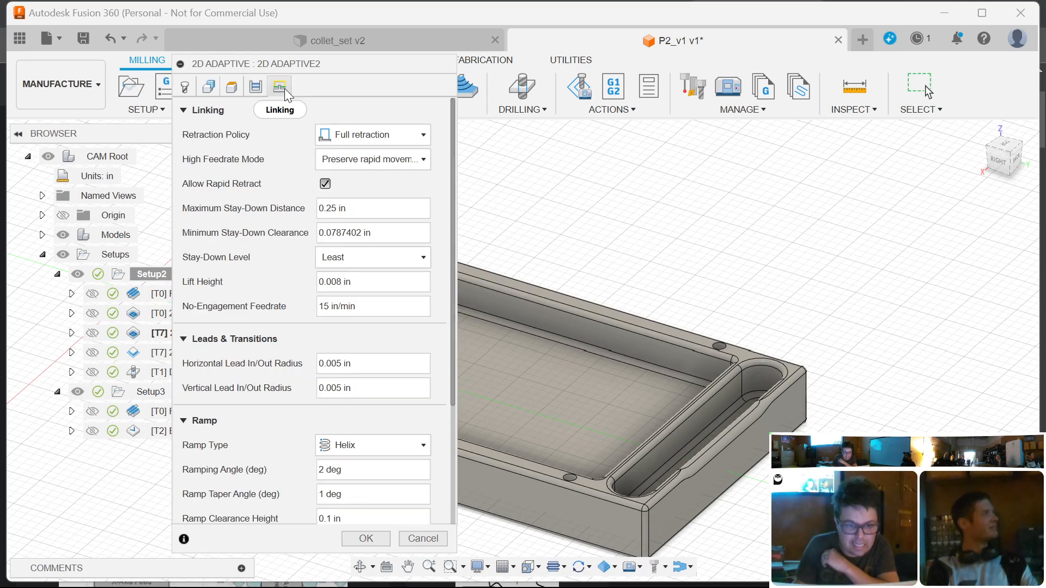
pyautogui.scroll(-3, 256, 163)
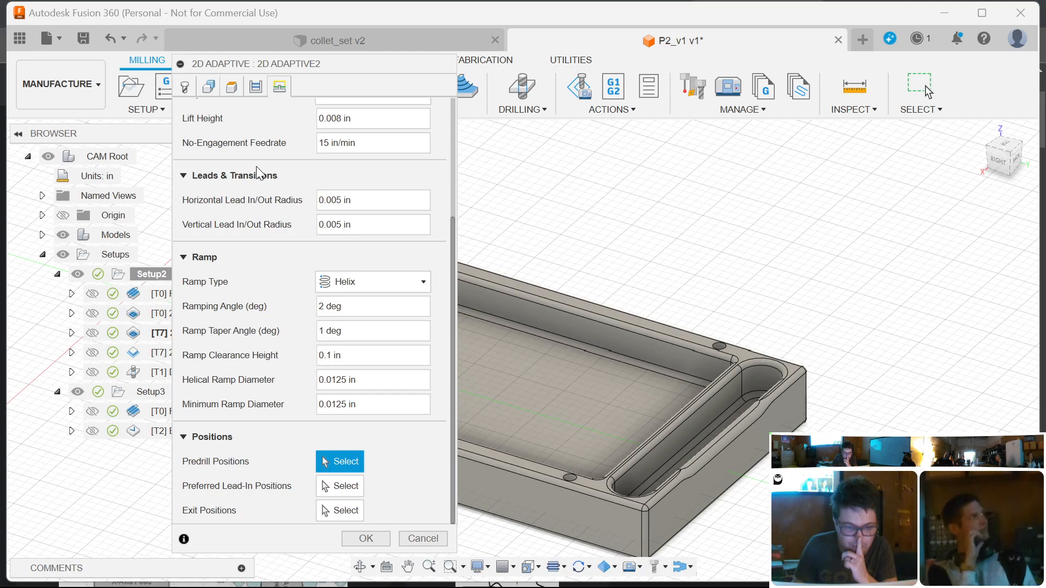
pyautogui.scroll(3, 258, 174)
pyautogui.click(209, 87)
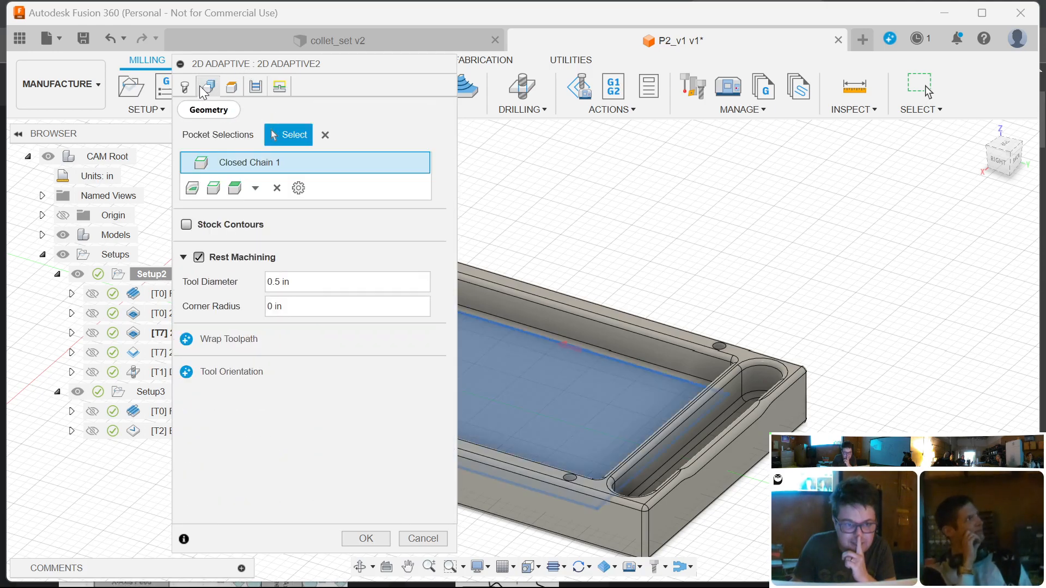
pyautogui.click(231, 87)
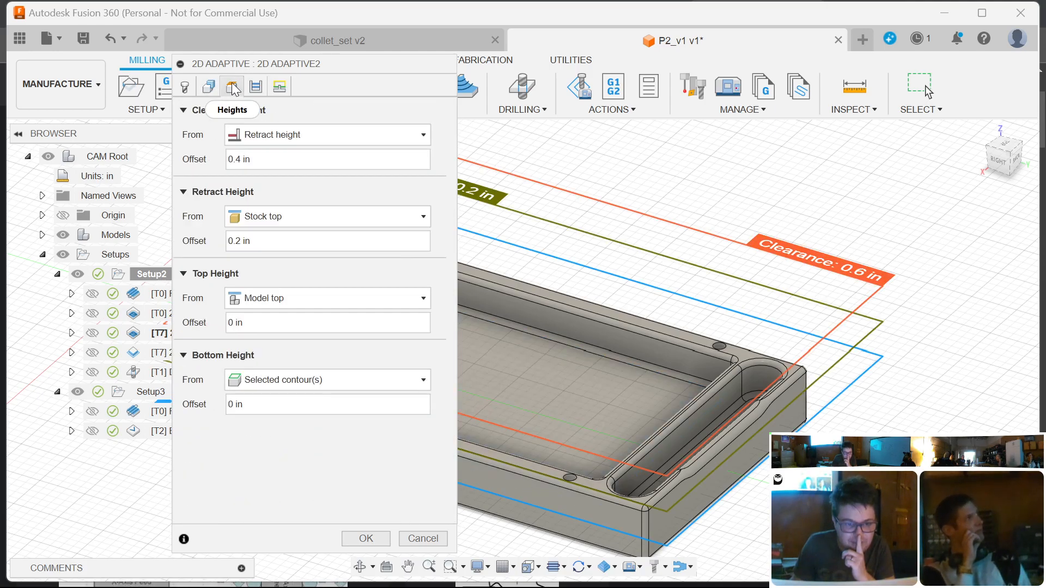
pyautogui.click(255, 87)
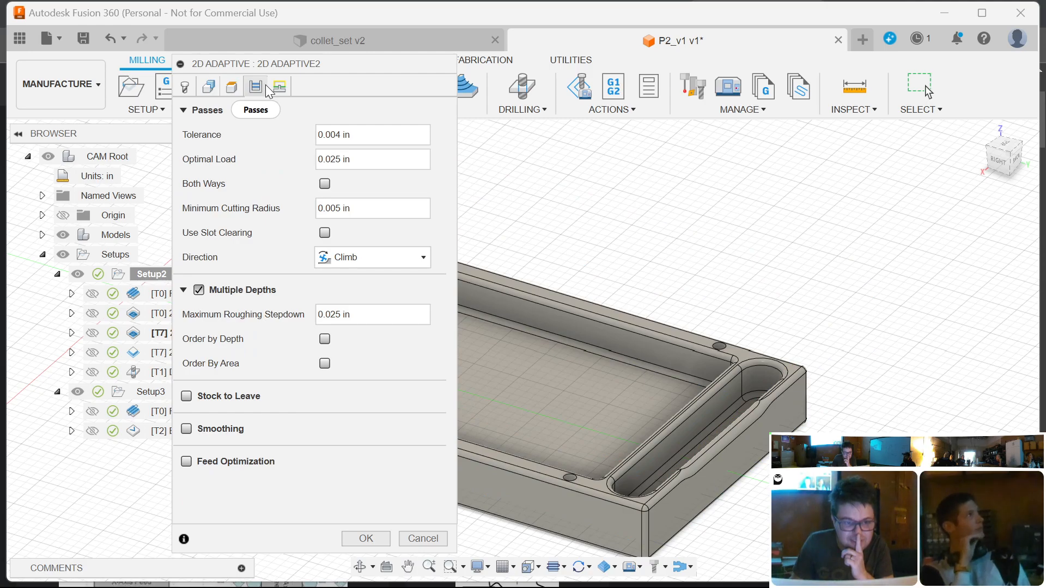
# - Read the explanation of the Tolerance setting in 2D Adaptive2's passes and close the operation settings
pyautogui.moveTo(372, 128)
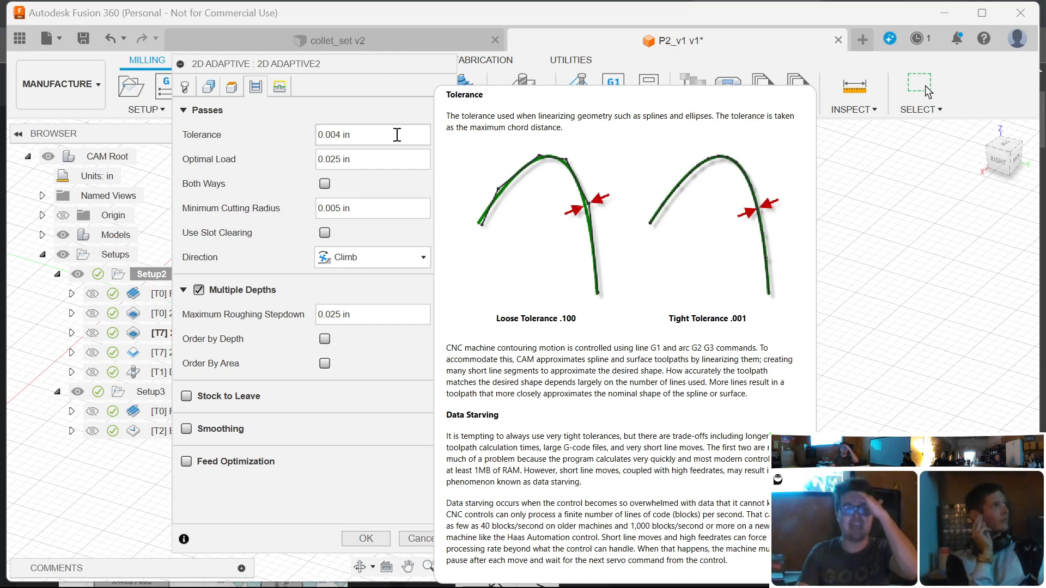
pyautogui.click(397, 134)
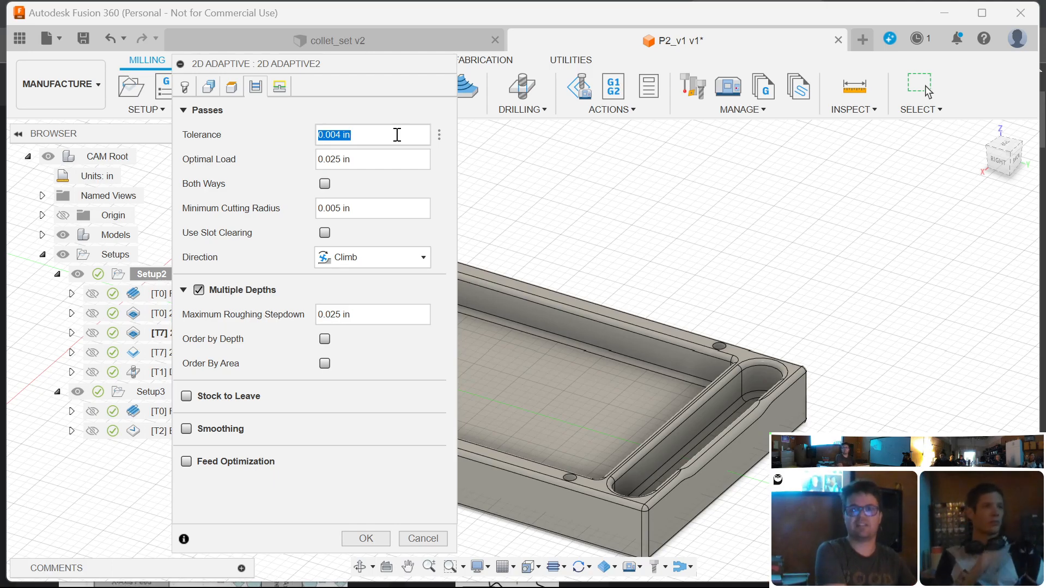
pyautogui.press('Return')
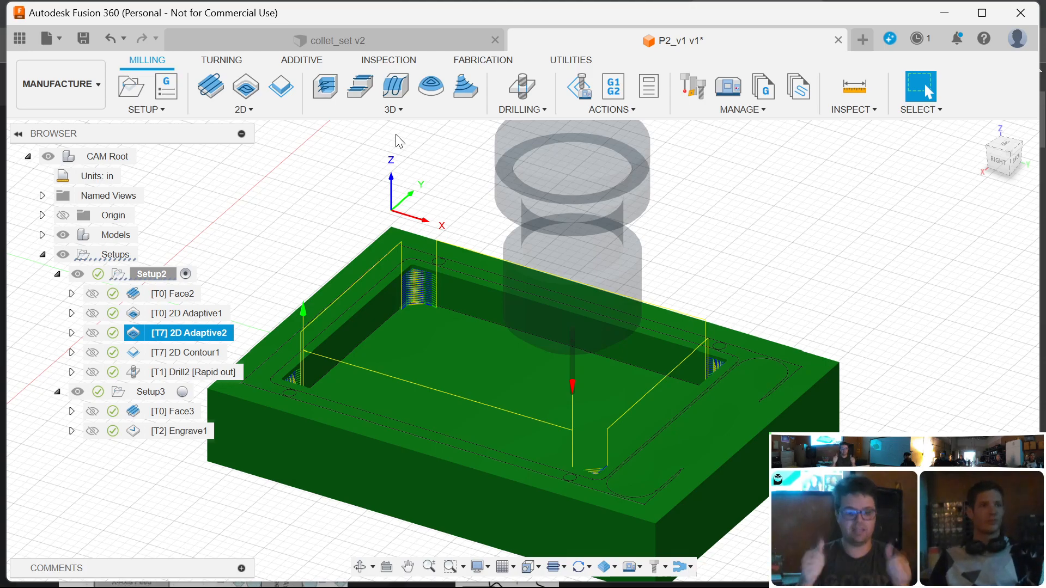
pyautogui.press('super')
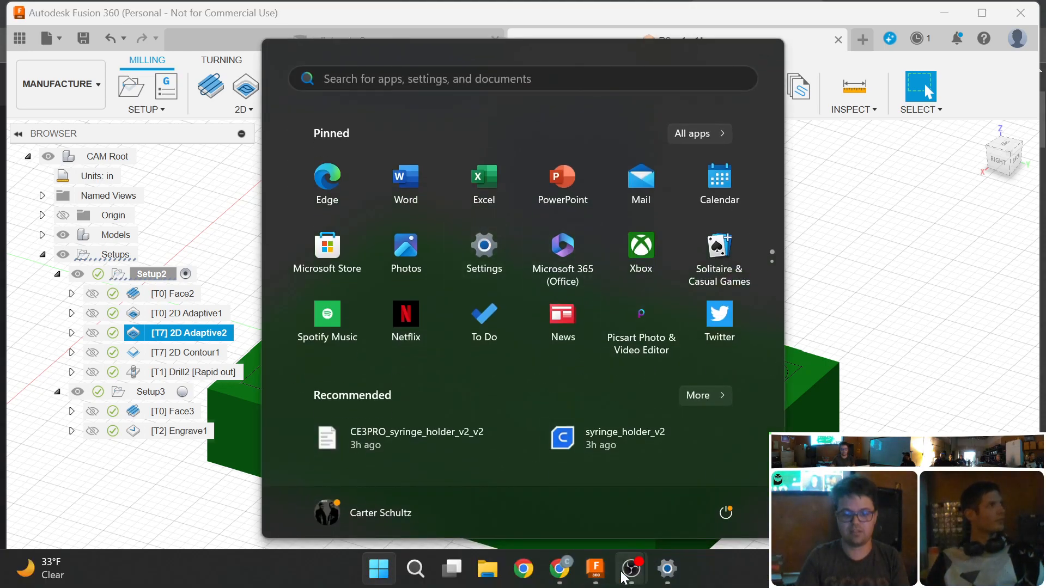